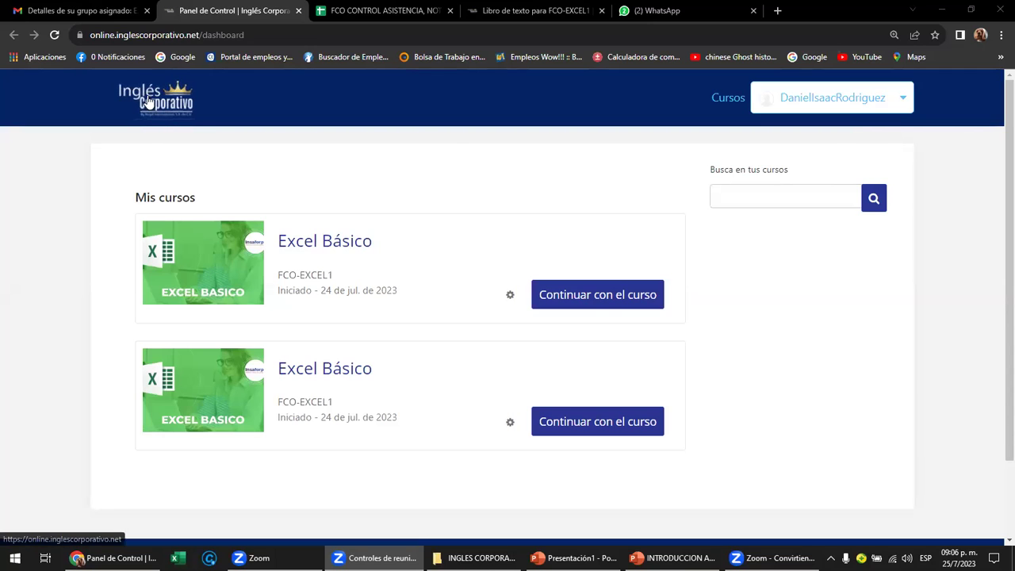
Open the Excel Básico course from the dashboard and collapse SECCIÓN 1 in its outline.
left_click(334, 251)
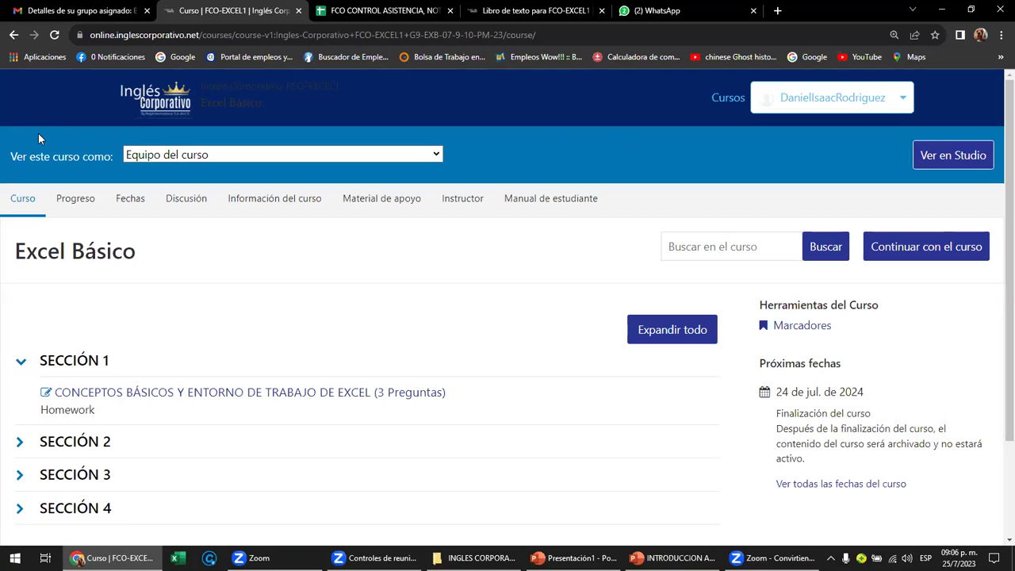
scroll(38, 138, "down", 1)
left_click(21, 300)
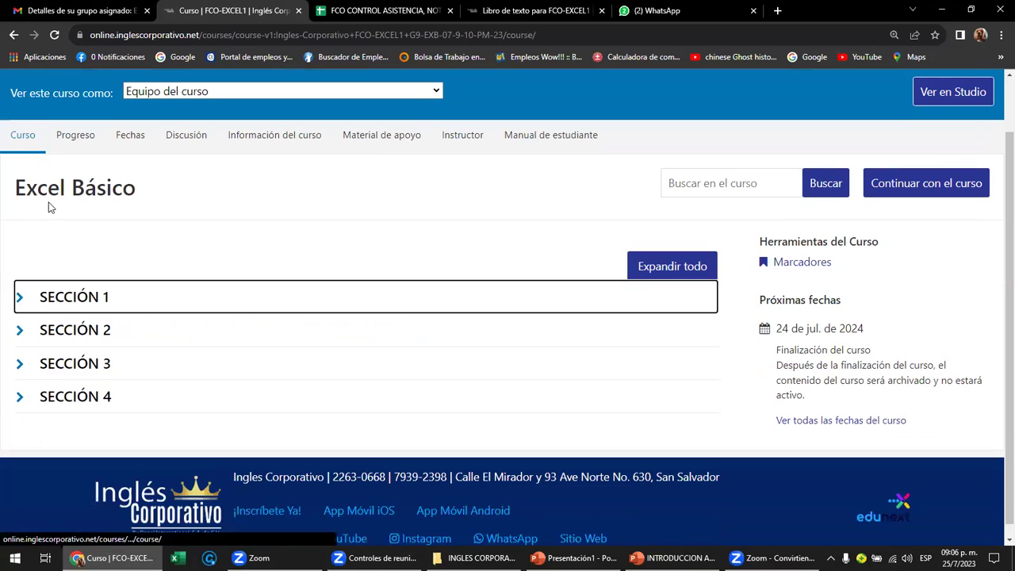
scroll(52, 205, "up", 1)
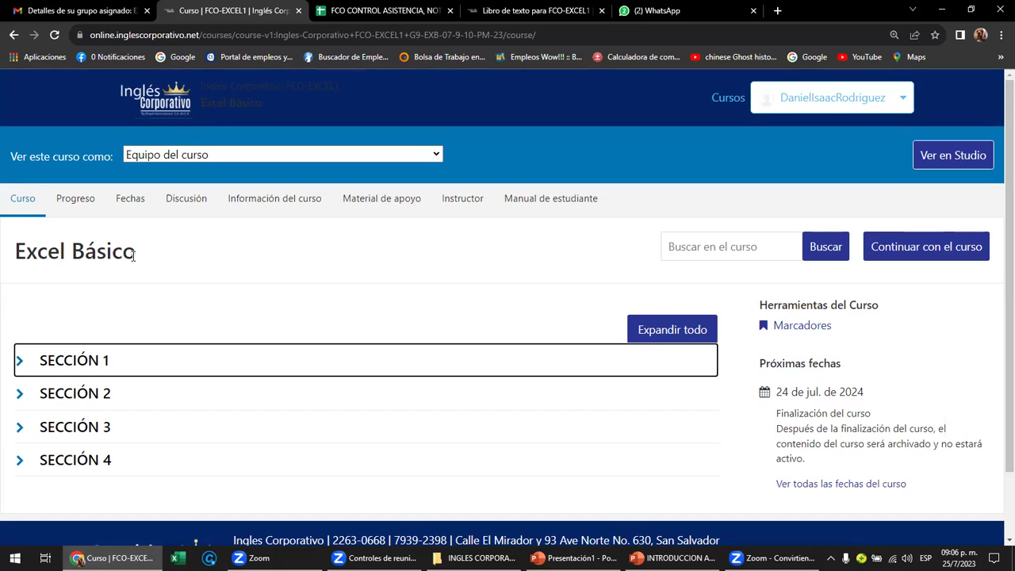
scroll(134, 255, "down", 1)
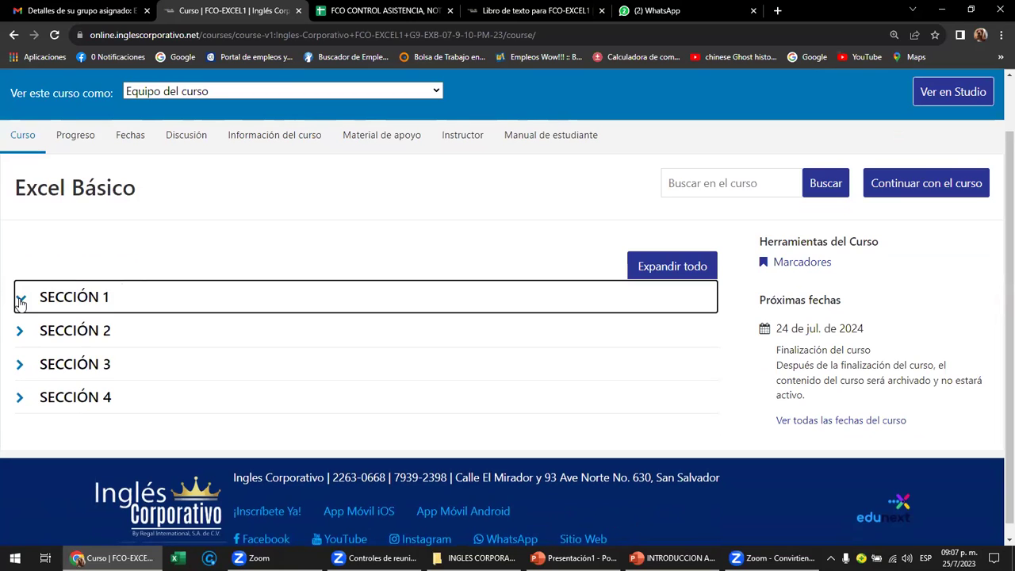
Expand SECCIÓN 1, then expand all sections to list every homework and the Examen de Medio Curso.
left_click(21, 300)
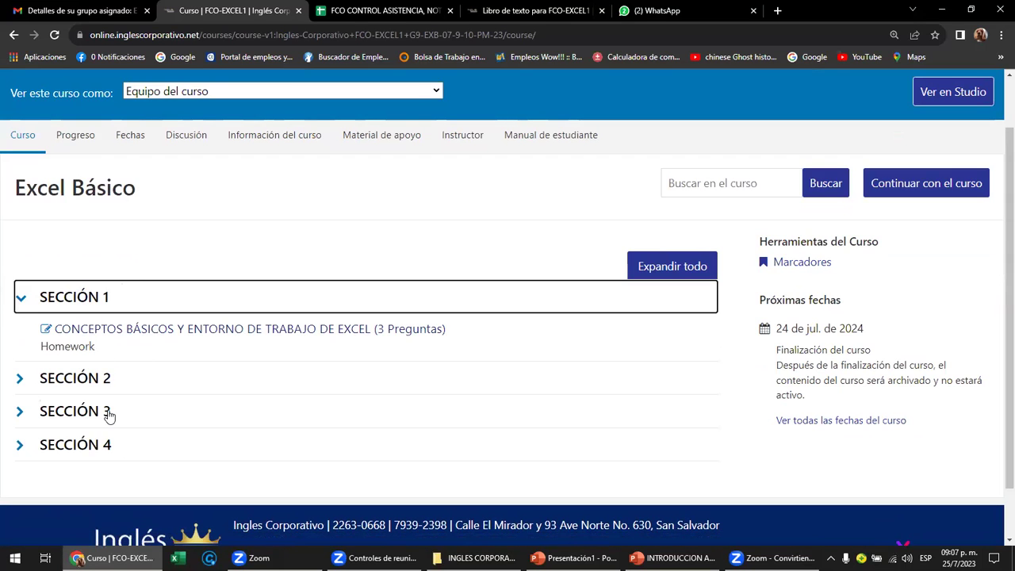
left_click(676, 270)
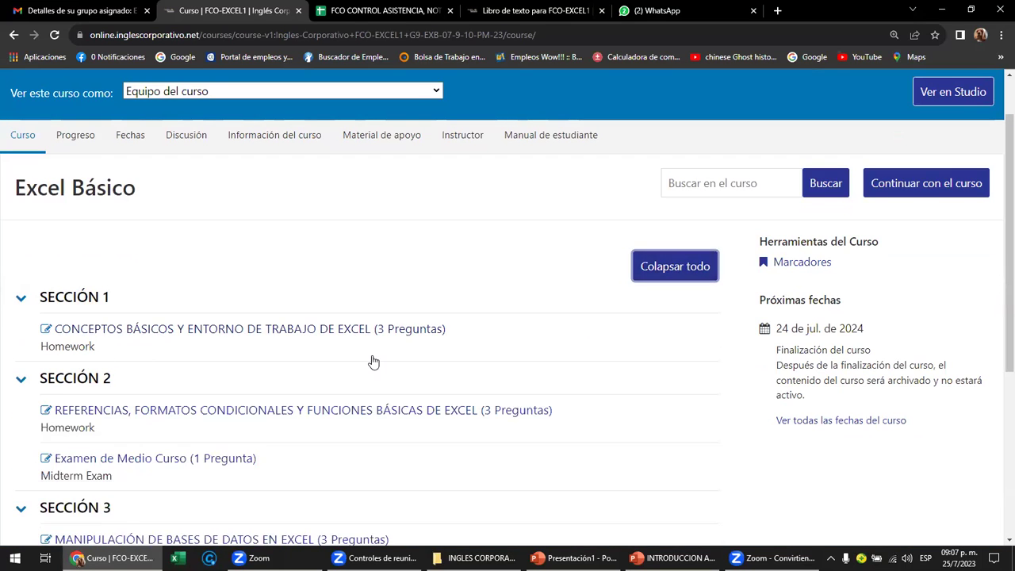
scroll(373, 362, "down", 1)
scroll(381, 358, "down", 1)
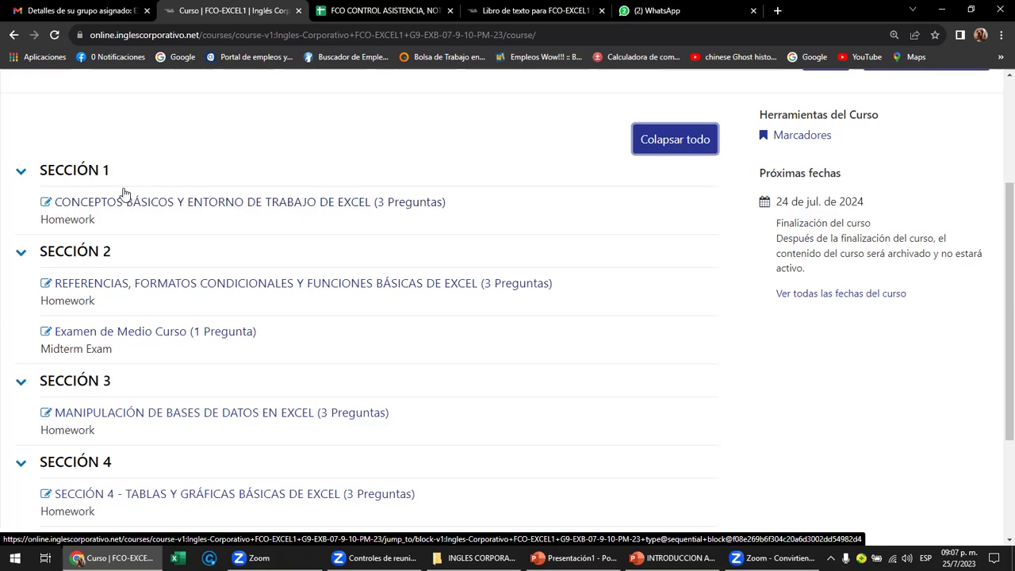
scroll(136, 209, "up", 1)
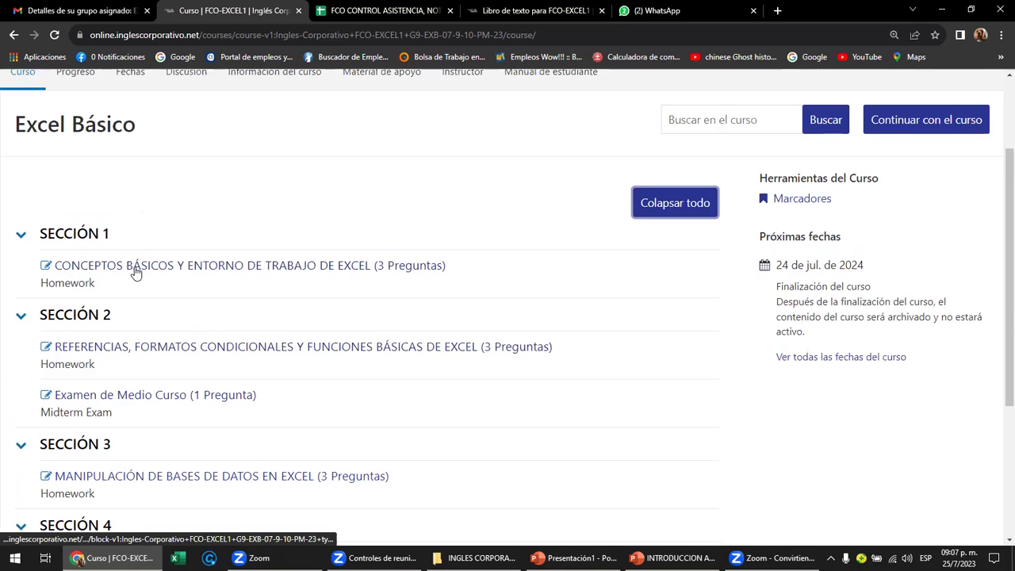
Open lesson 1.1 'Conceptos básicos de excel' from SECCIÓN 1 and read through it.
left_click(137, 267)
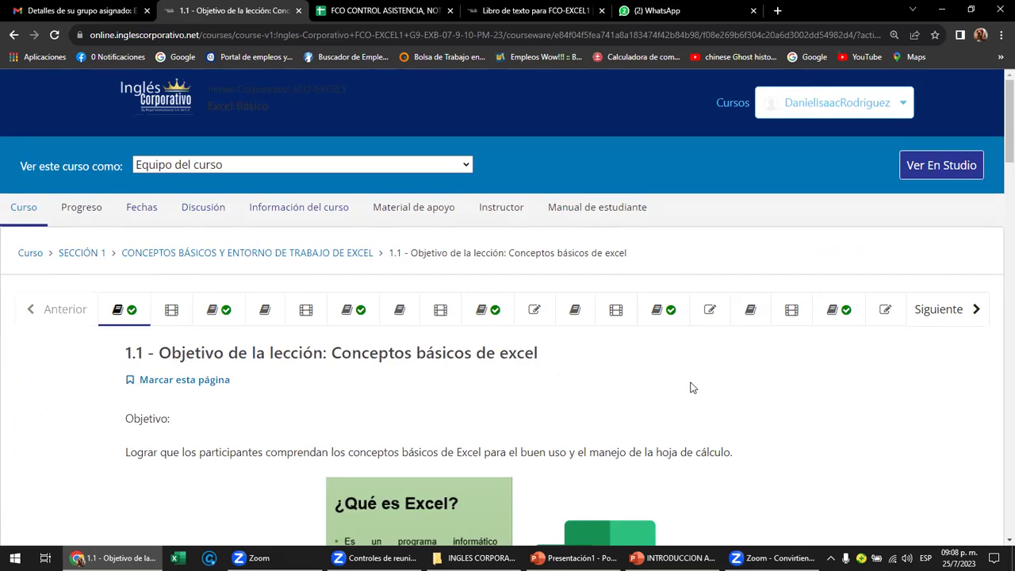
scroll(693, 387, "down", 3)
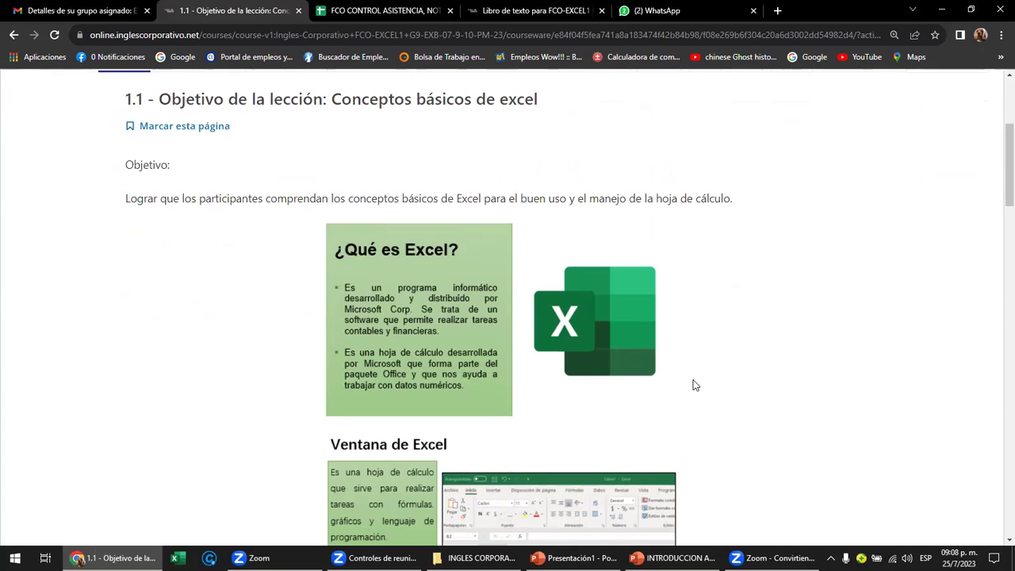
scroll(625, 339, "down", 2)
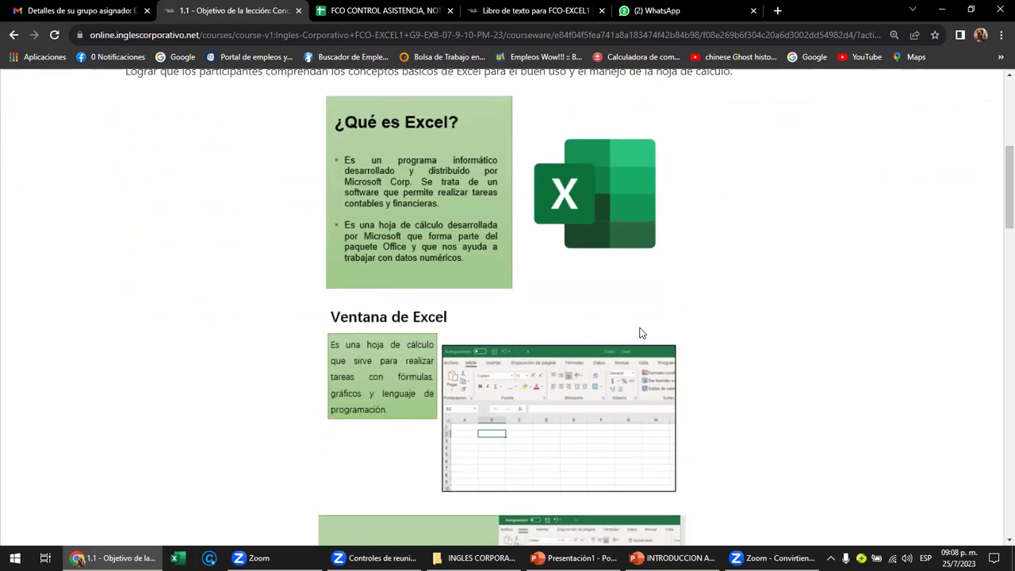
scroll(643, 333, "down", 2)
scroll(646, 332, "down", 1)
scroll(648, 331, "down", 2)
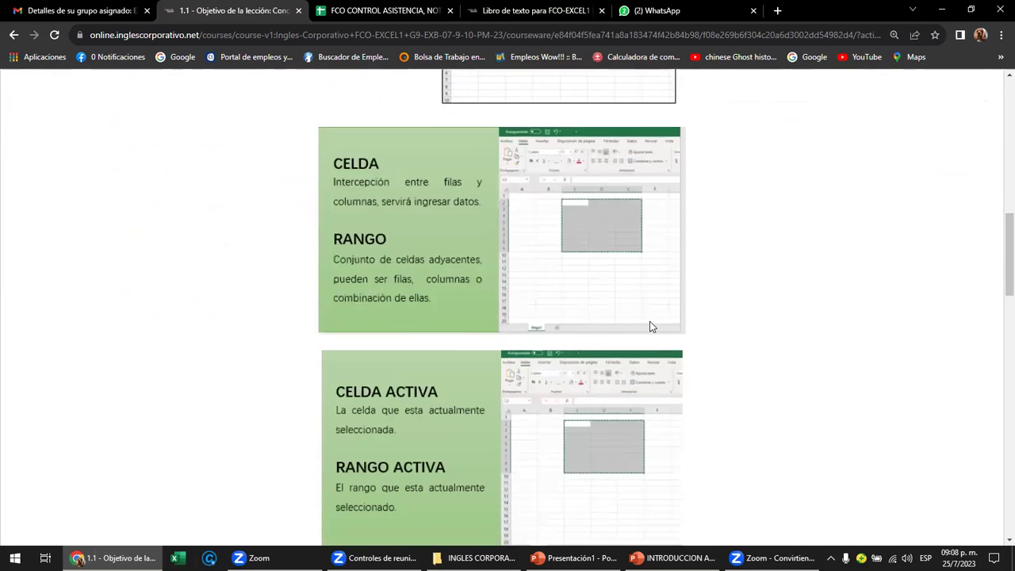
scroll(649, 329, "down", 2)
scroll(650, 326, "down", 2)
scroll(651, 326, "down", 2)
scroll(651, 326, "down", 3)
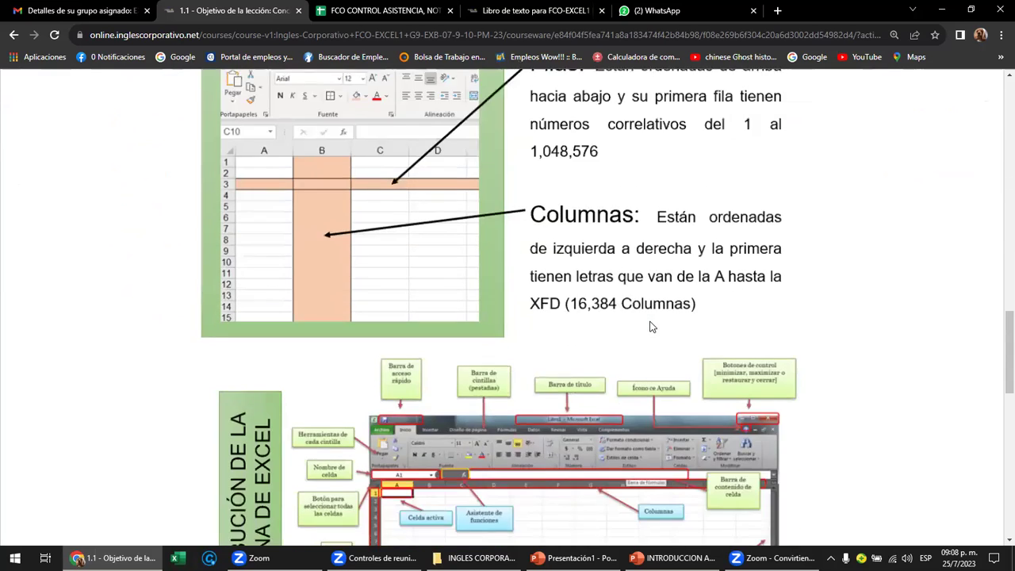
scroll(651, 325, "down", 2)
scroll(651, 321, "down", 1)
scroll(651, 322, "down", 1)
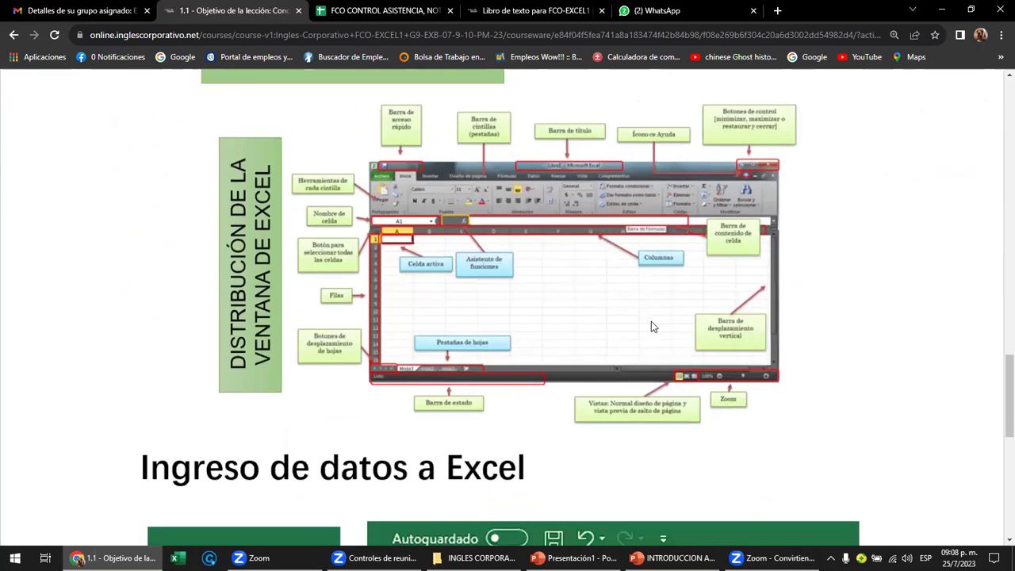
scroll(651, 321, "down", 3)
scroll(650, 321, "down", 2)
scroll(651, 321, "down", 1)
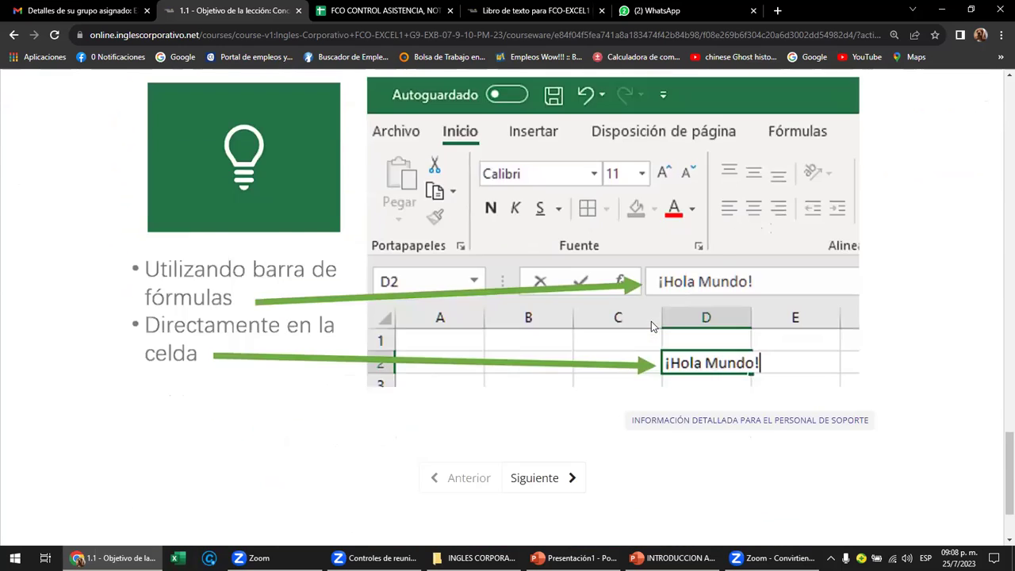
scroll(651, 321, "down", 1)
scroll(651, 321, "up", 7)
scroll(651, 322, "up", 4)
scroll(651, 321, "up", 5)
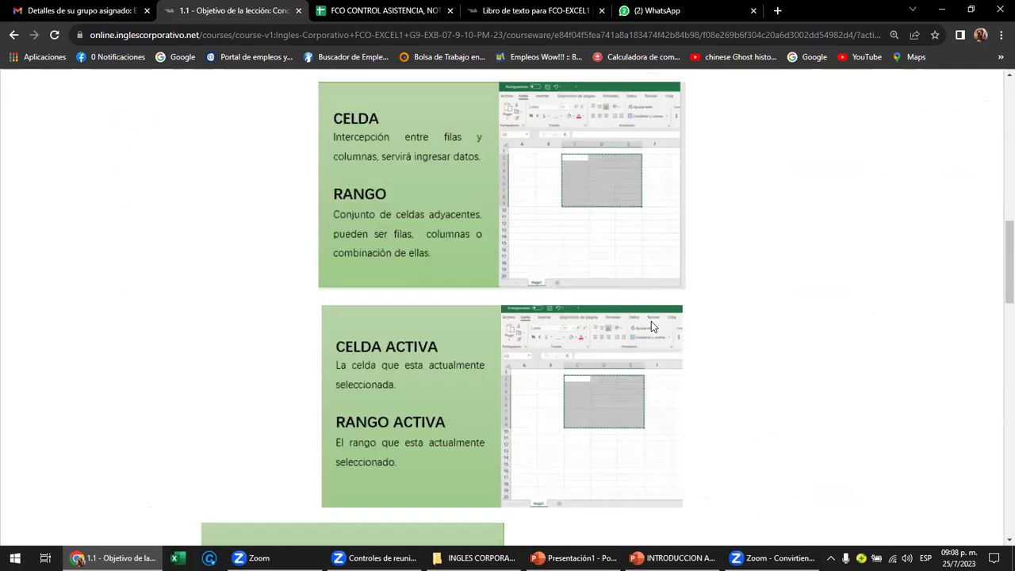
scroll(651, 321, "up", 5)
scroll(651, 321, "up", 5)
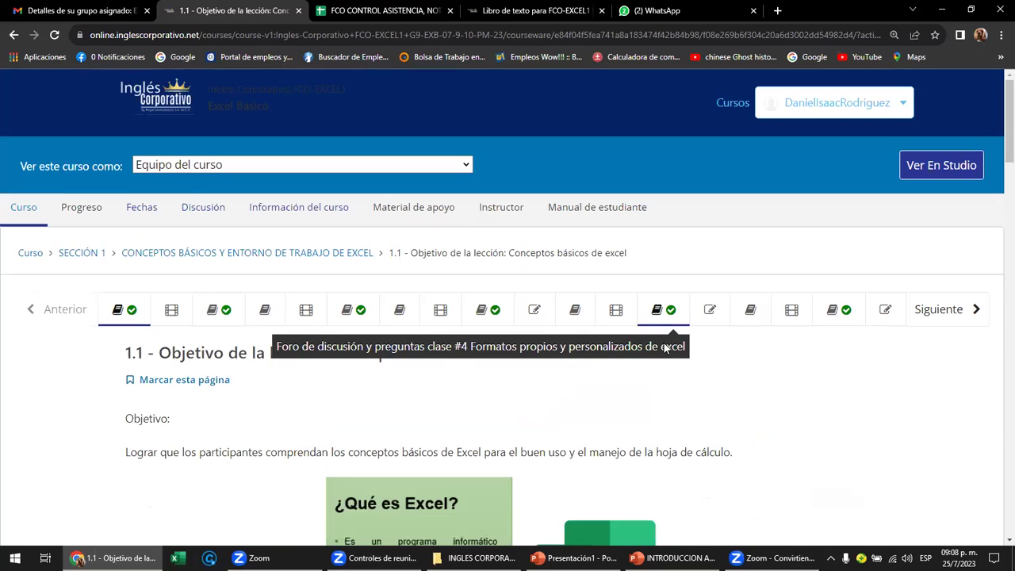
scroll(174, 341, "down", 1)
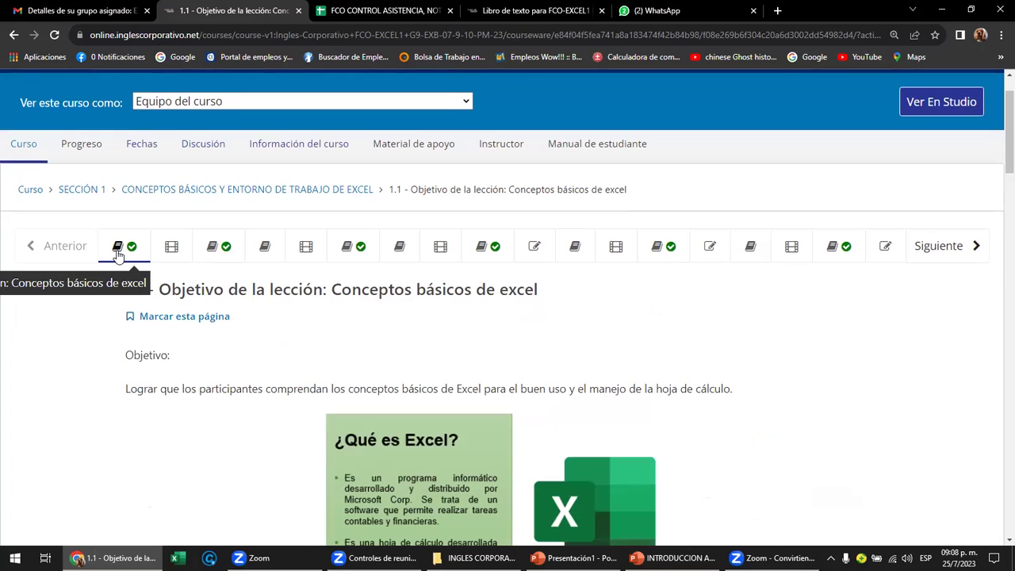
Look at Videoconferencia #1 and lesson 1.1, then move on to the class #1 discussion forum.
left_click(172, 247)
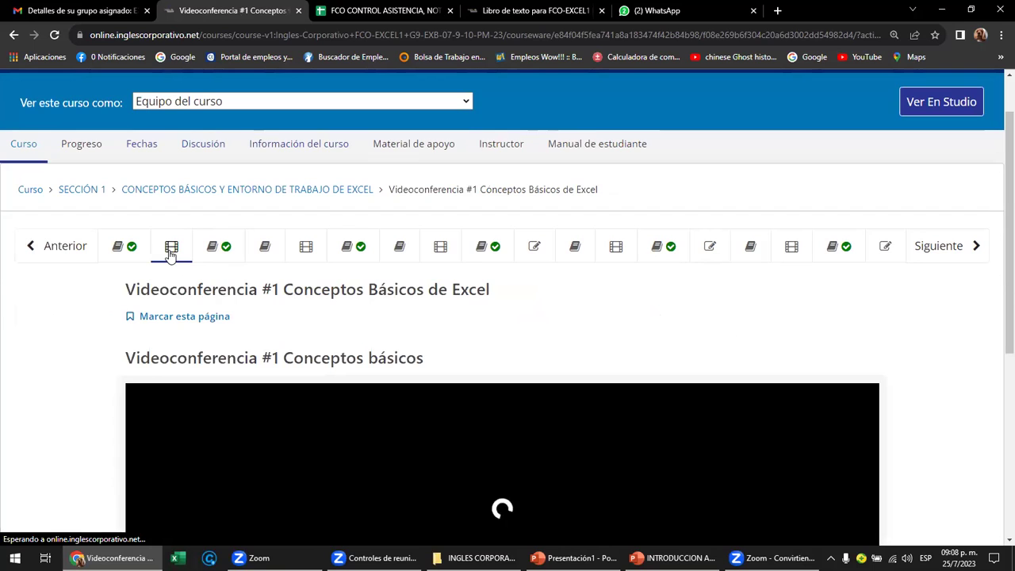
scroll(254, 220, "down", 2)
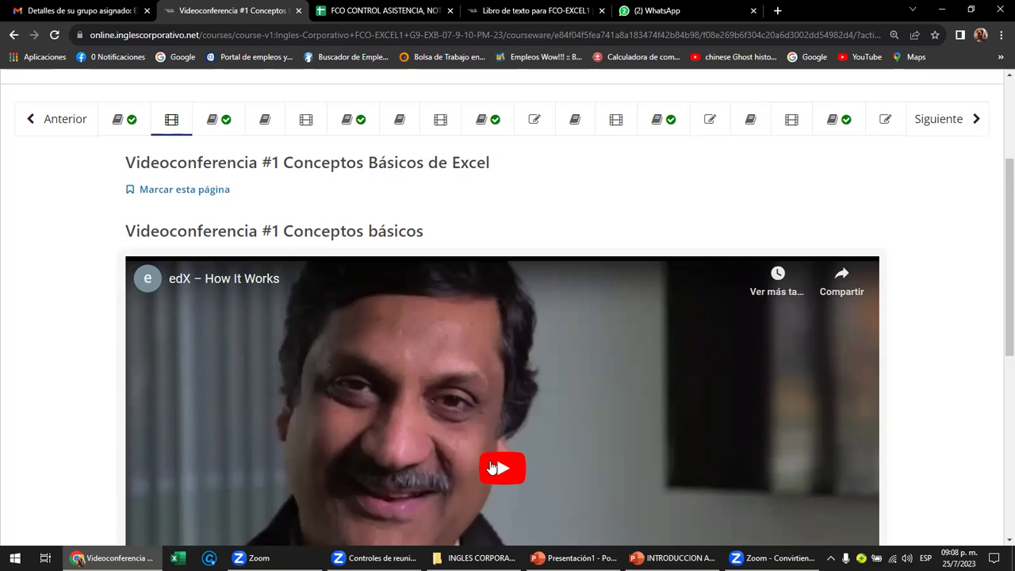
left_click(123, 127)
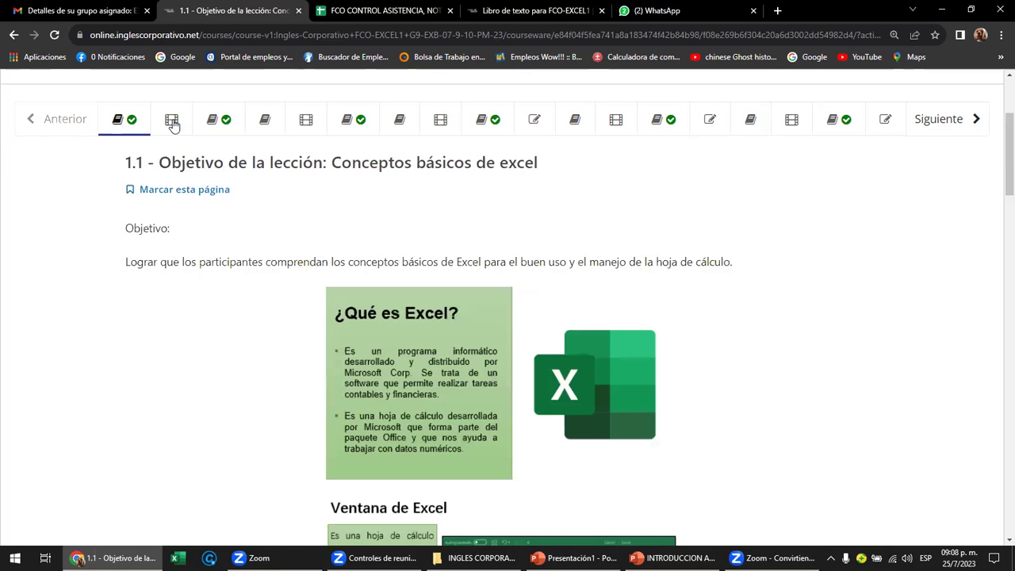
left_click(172, 124)
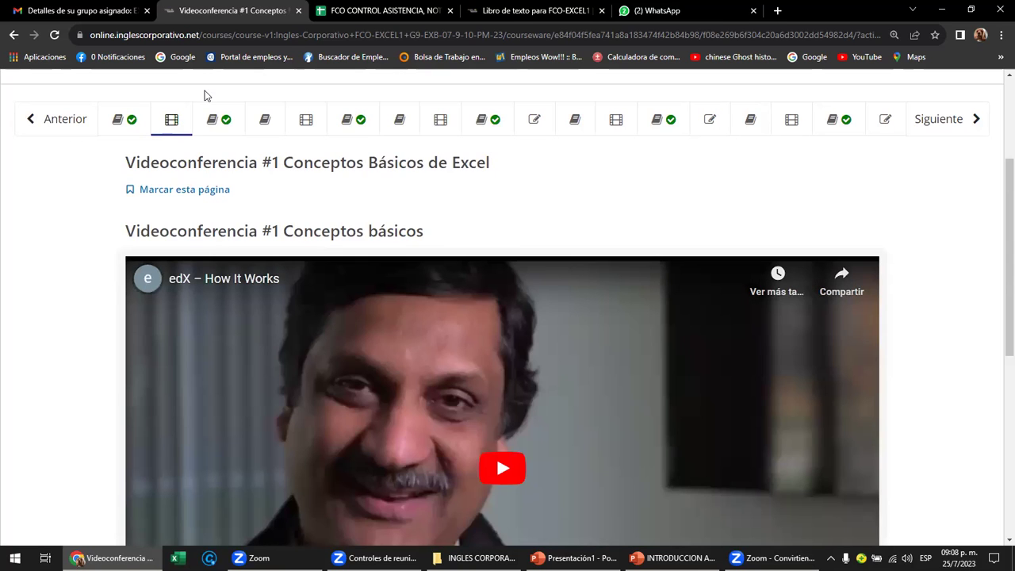
left_click(214, 124)
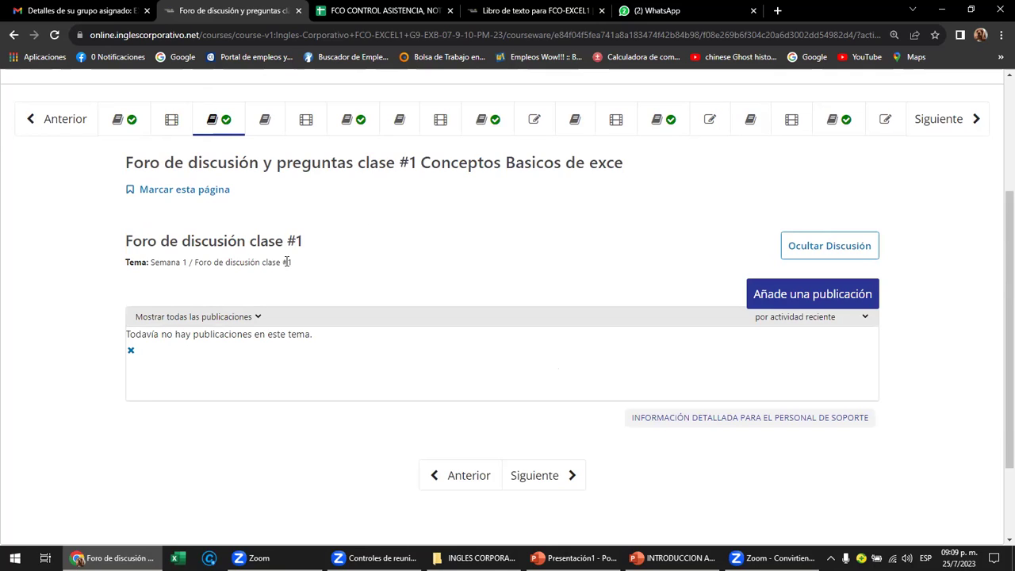
Read lesson 1.2, highlighting its 'Entorno de trabajo de excel' title, then go to Videoconferencia #2.
left_click(265, 123)
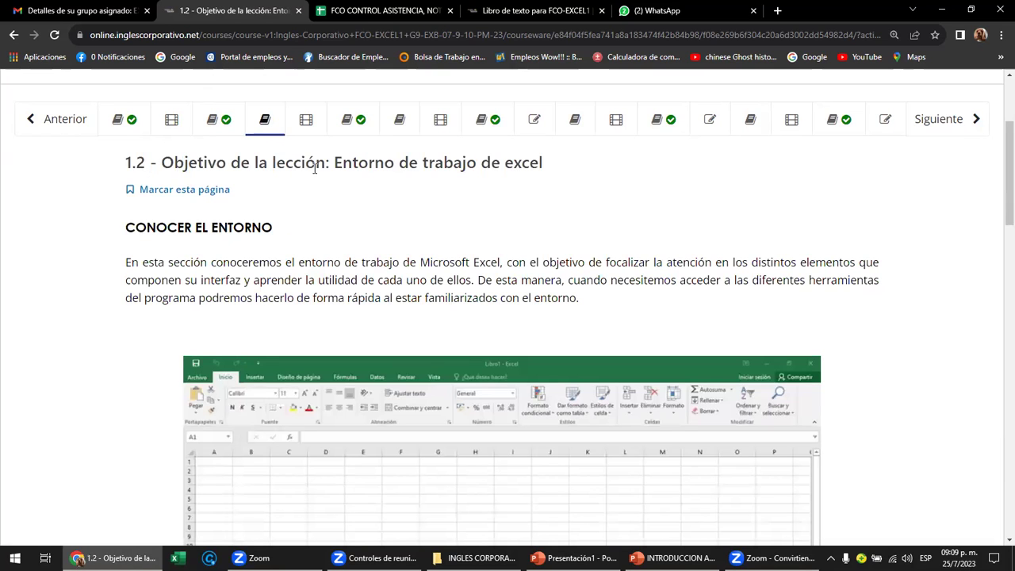
left_click_drag(333, 163, 561, 179)
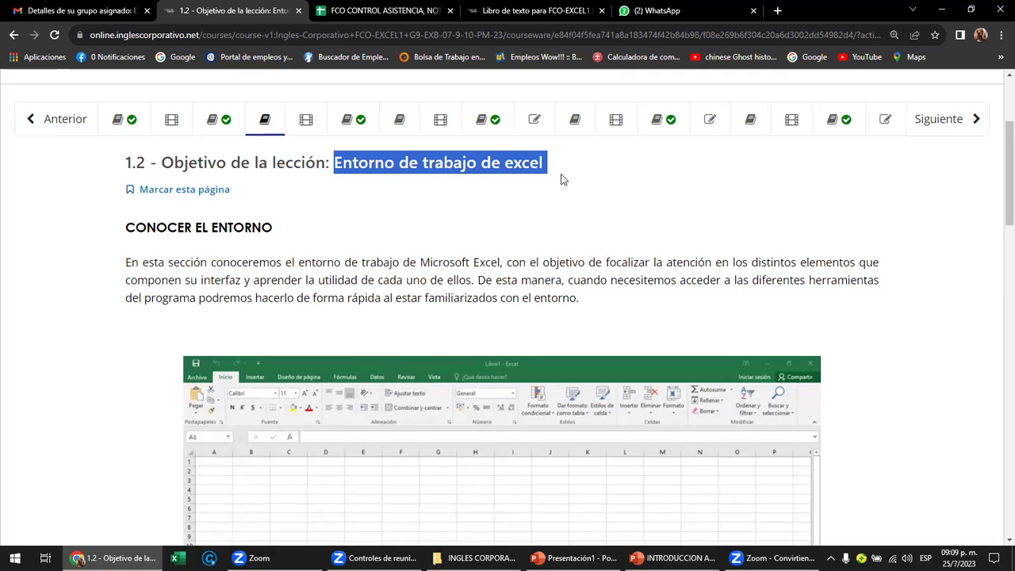
scroll(568, 227, "down", 3)
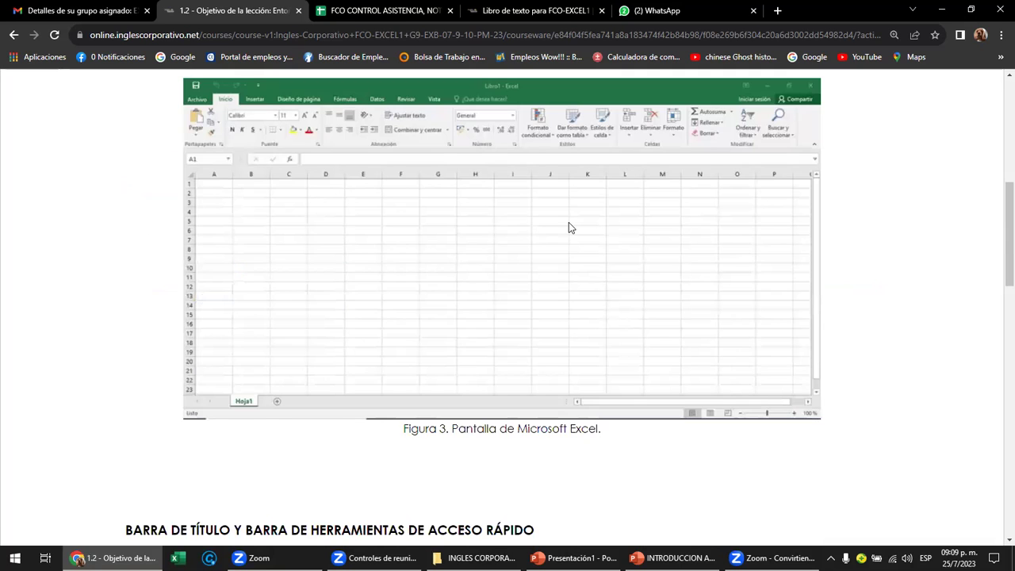
scroll(568, 228, "down", 3)
scroll(568, 227, "down", 4)
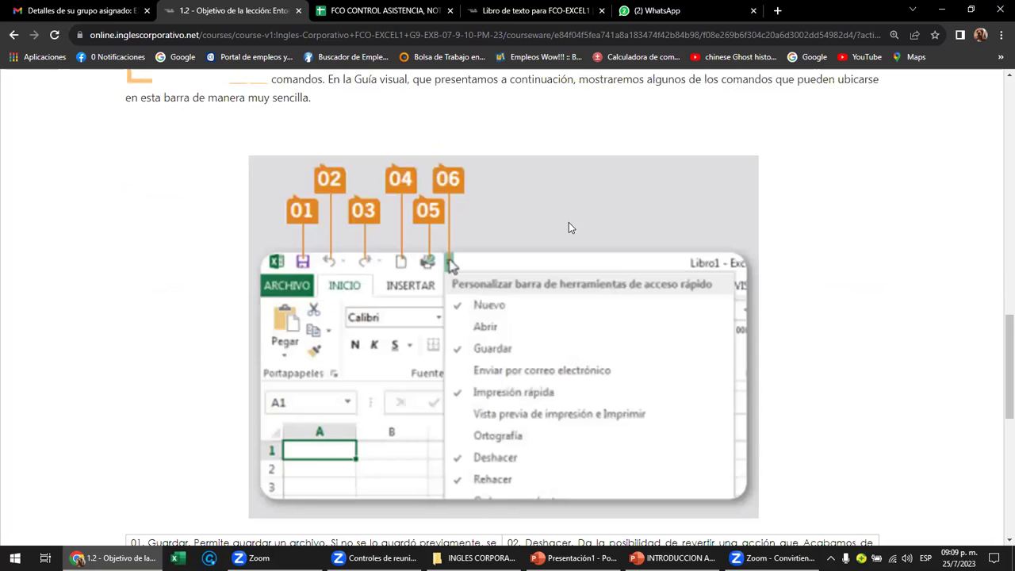
scroll(568, 228, "down", 3)
scroll(568, 227, "down", 3)
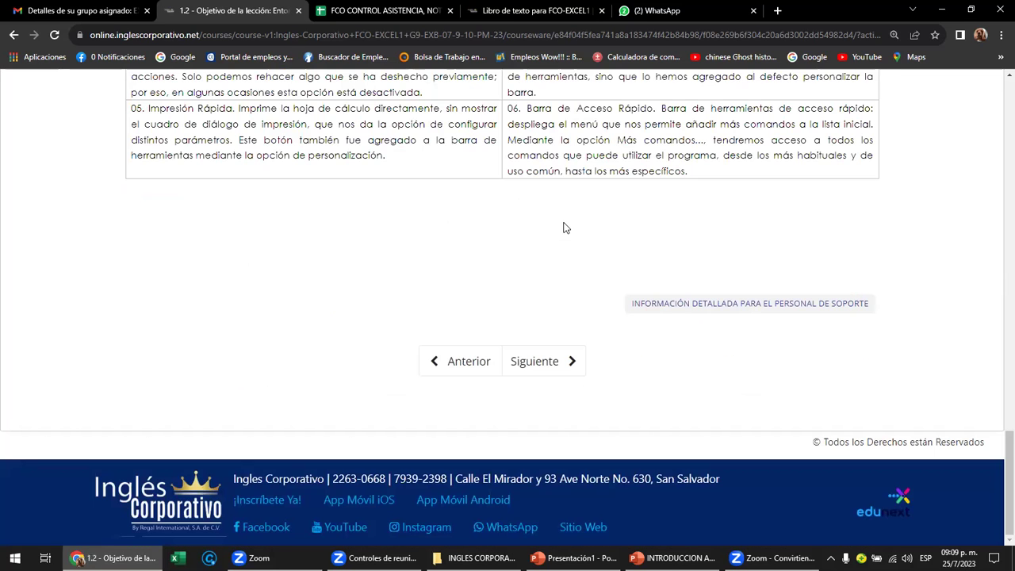
scroll(566, 227, "up", 7)
scroll(565, 228, "up", 9)
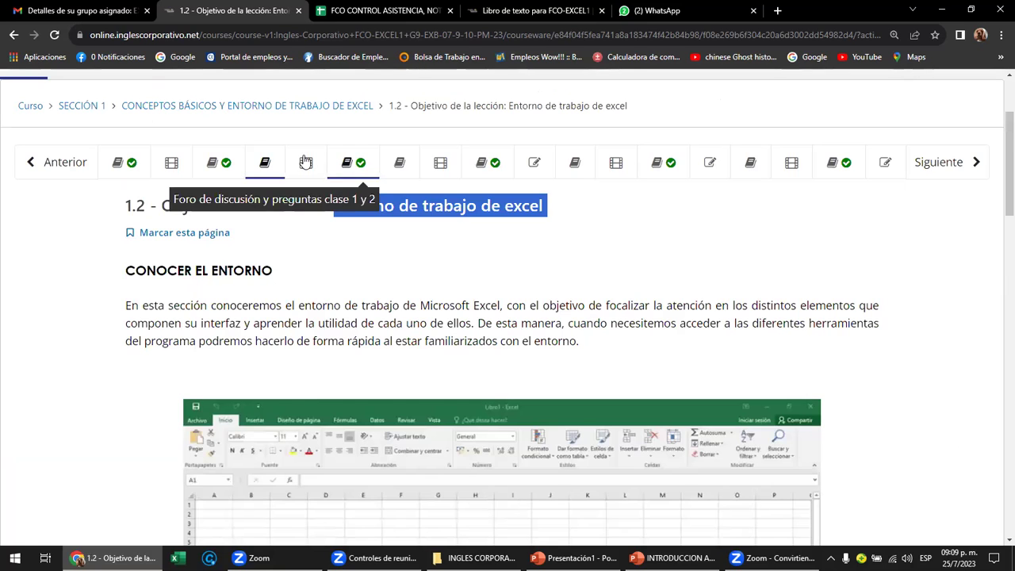
left_click(306, 162)
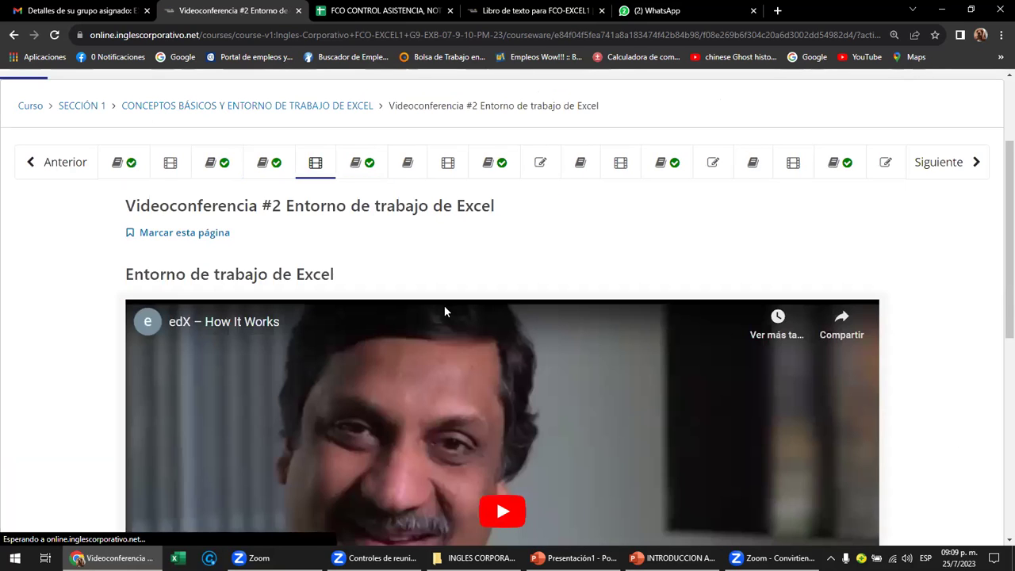
scroll(463, 278, "down", 2)
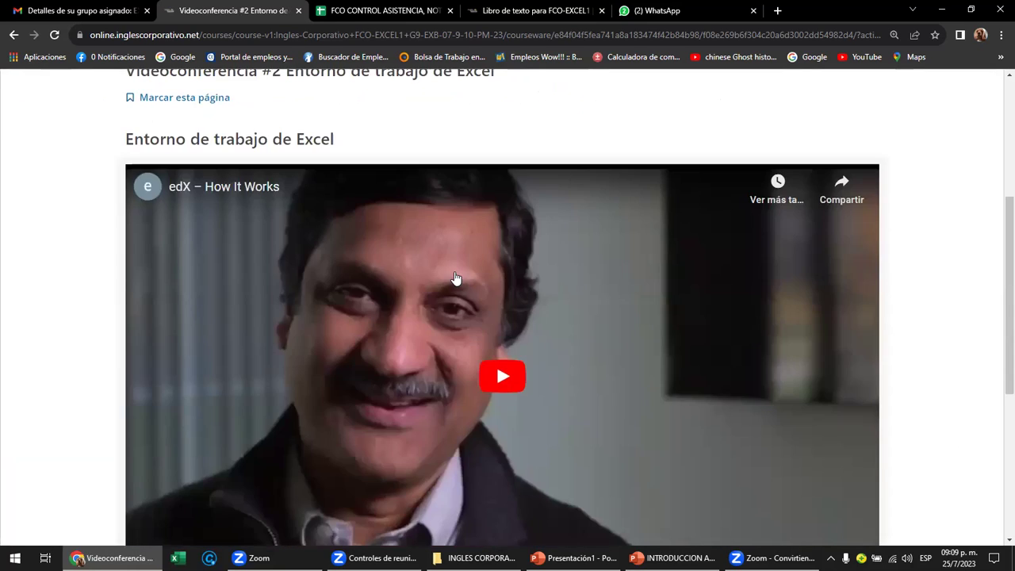
scroll(456, 278, "up", 2)
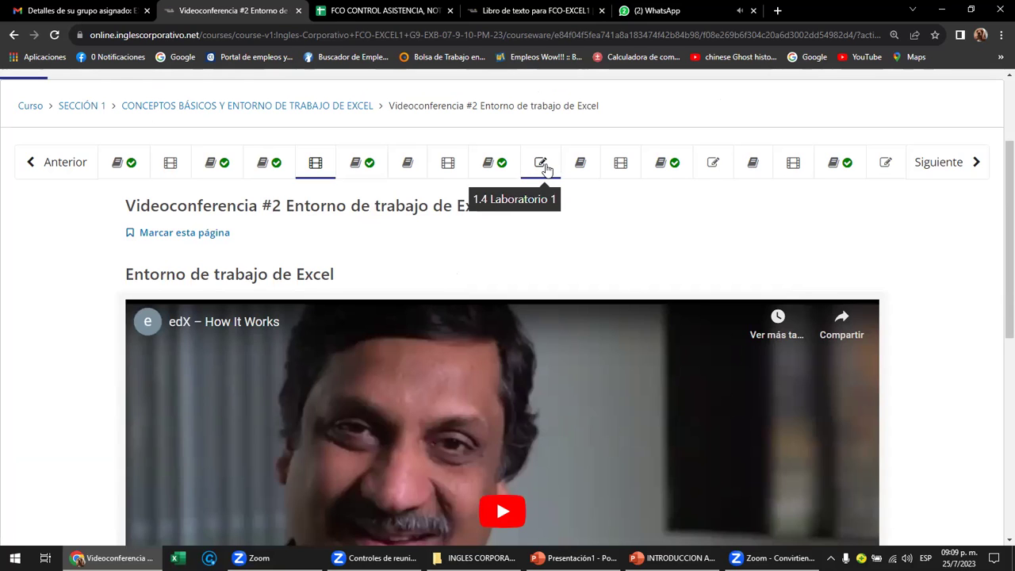
Open the 33-point 1.4 Laboratorio 1 quiz and review its questions, ending back at the top.
left_click(544, 165)
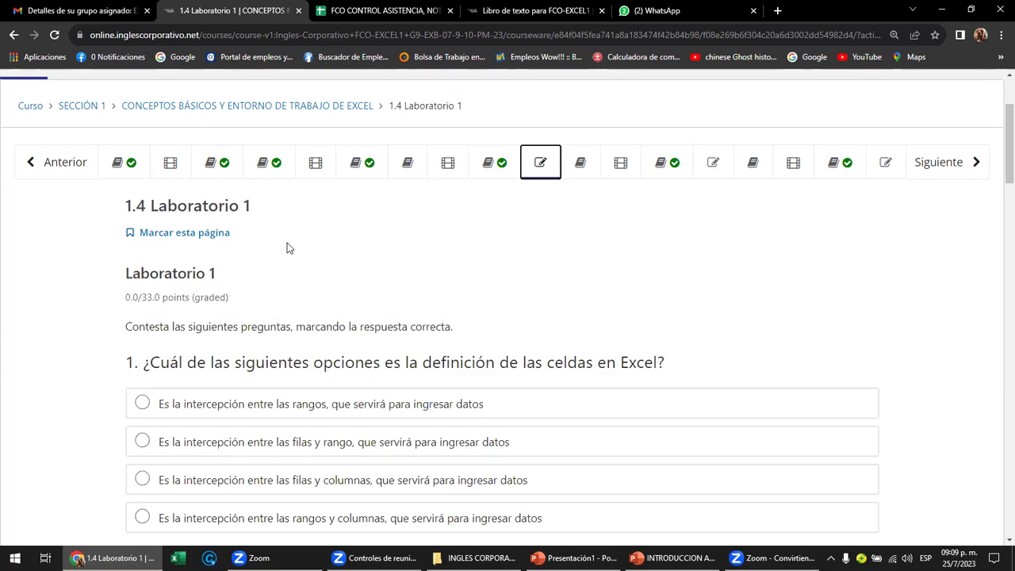
scroll(213, 274, "down", 1)
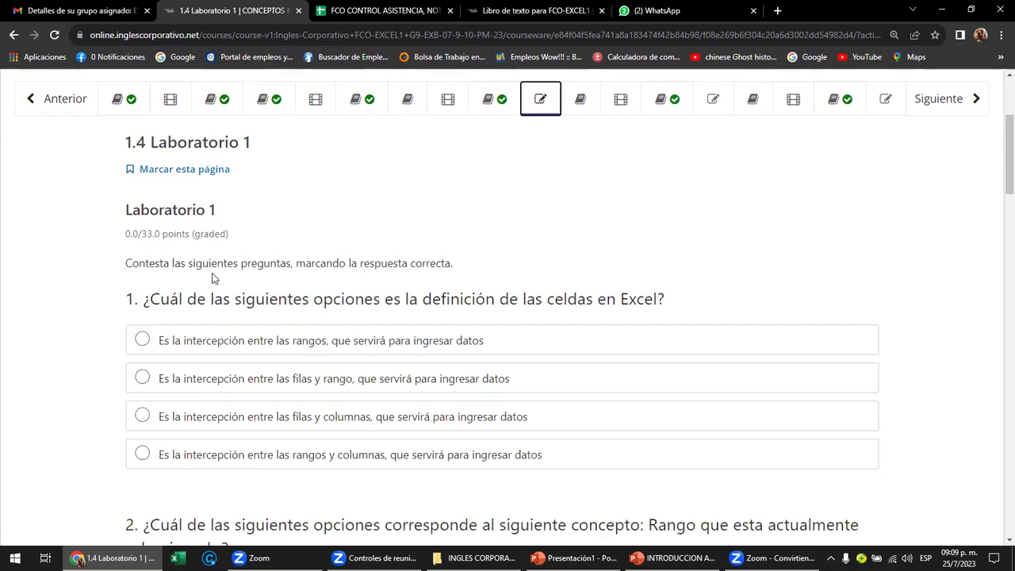
scroll(147, 254, "down", 1)
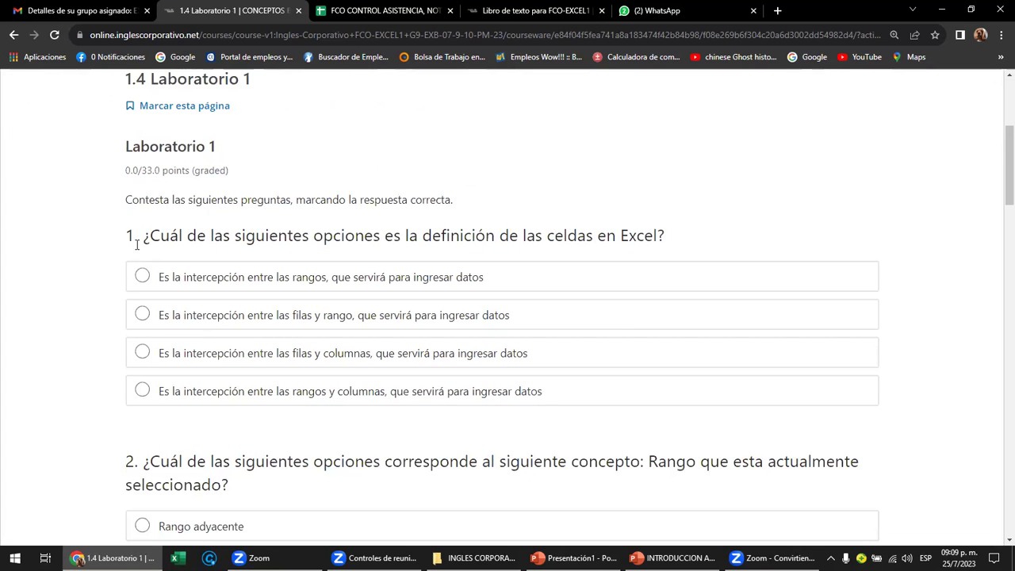
scroll(137, 245, "down", 1)
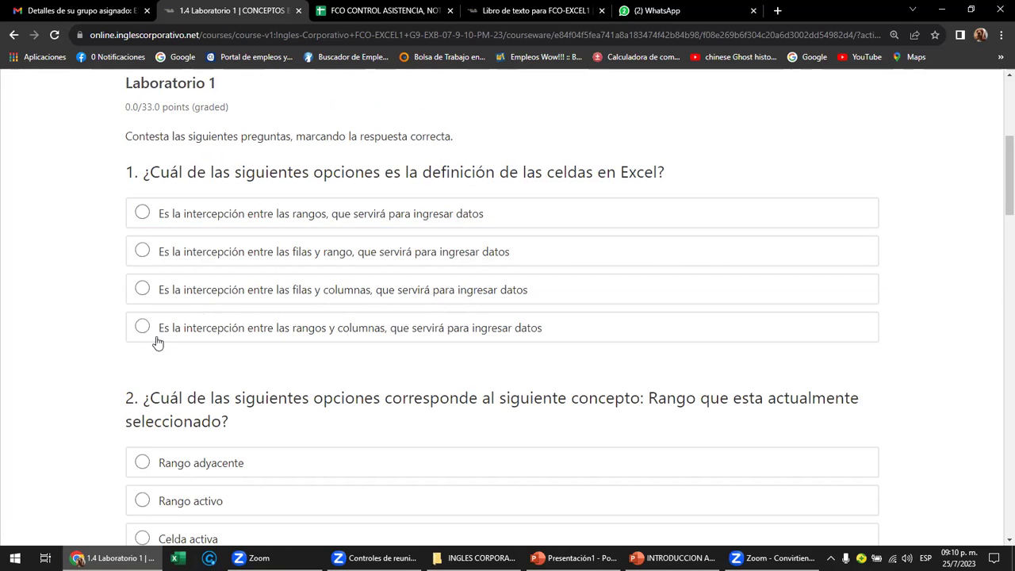
scroll(202, 307, "down", 3)
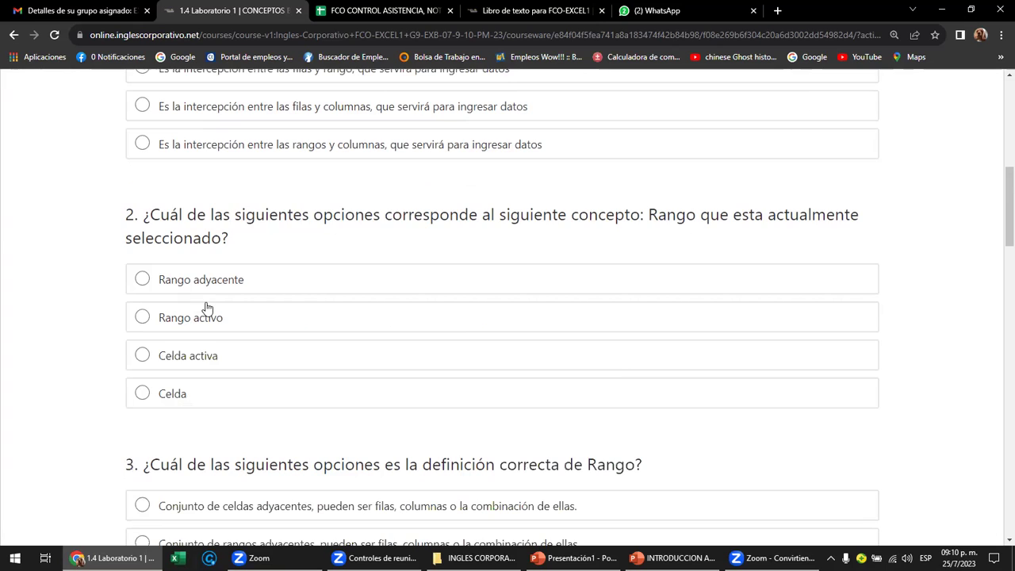
scroll(210, 308, "down", 2)
scroll(210, 305, "down", 5)
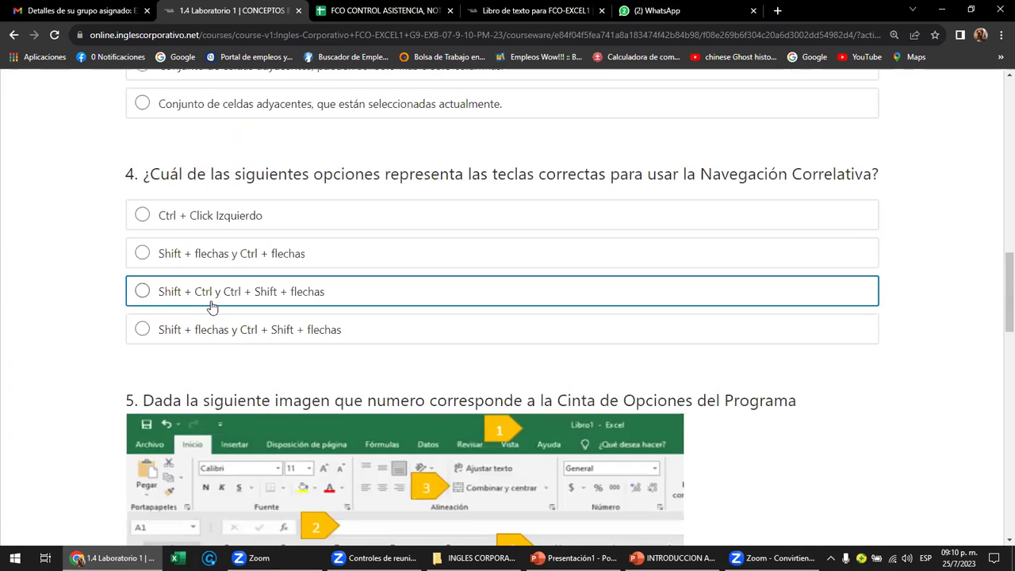
scroll(210, 305, "down", 2)
scroll(210, 306, "down", 5)
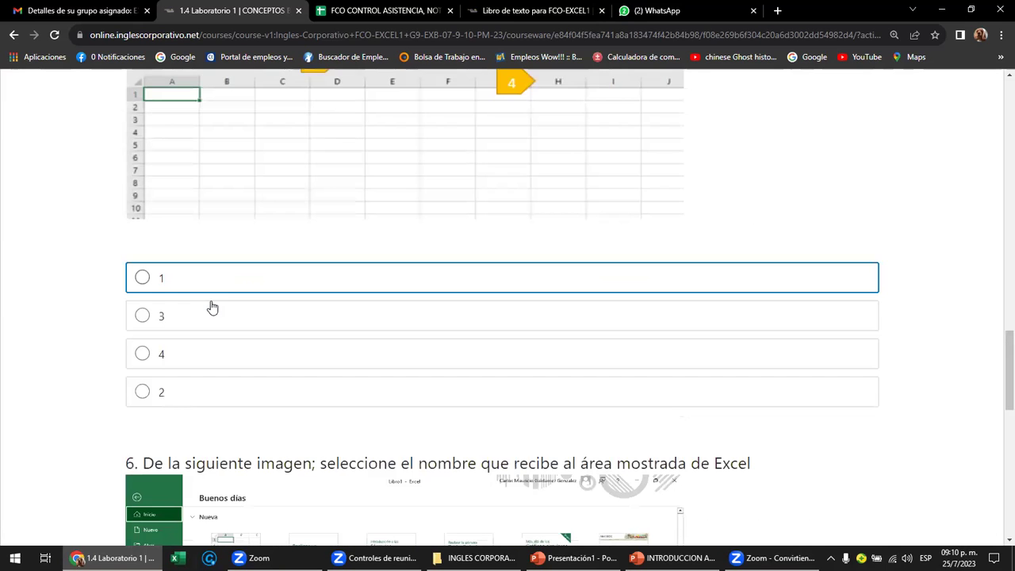
scroll(212, 307, "down", 5)
scroll(211, 307, "down", 5)
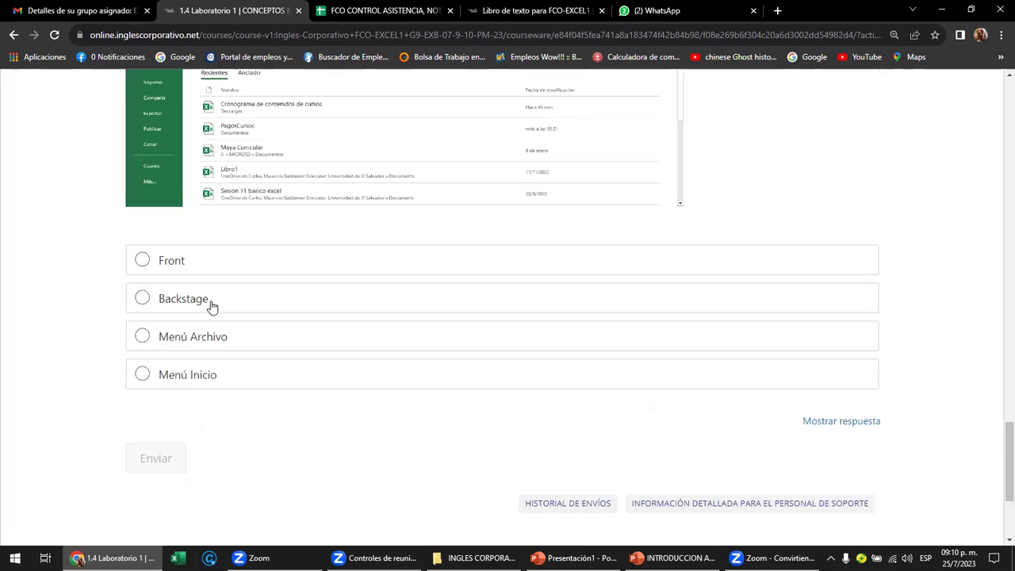
scroll(211, 304, "down", 3)
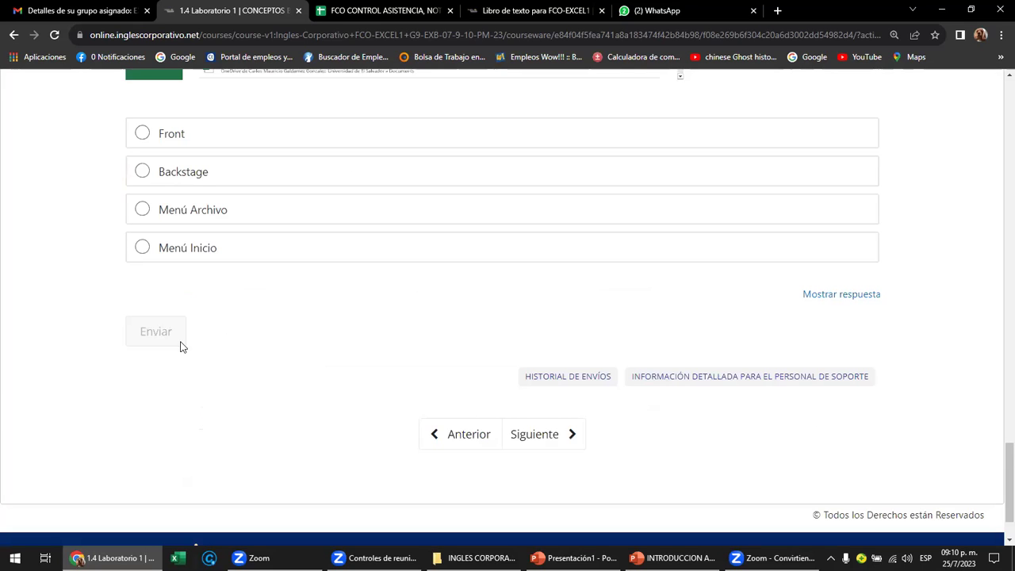
scroll(355, 362, "up", 5)
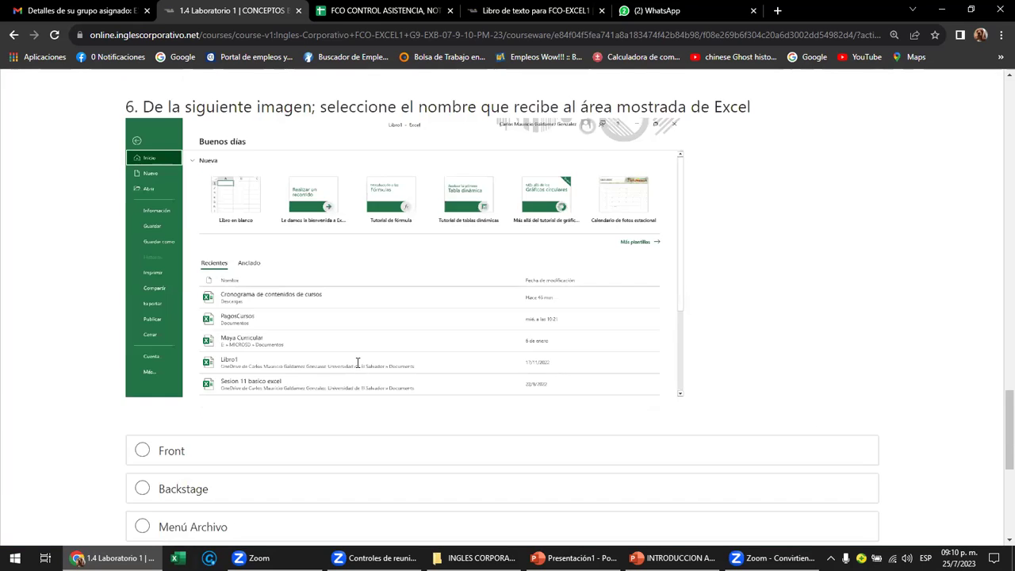
scroll(355, 364, "up", 5)
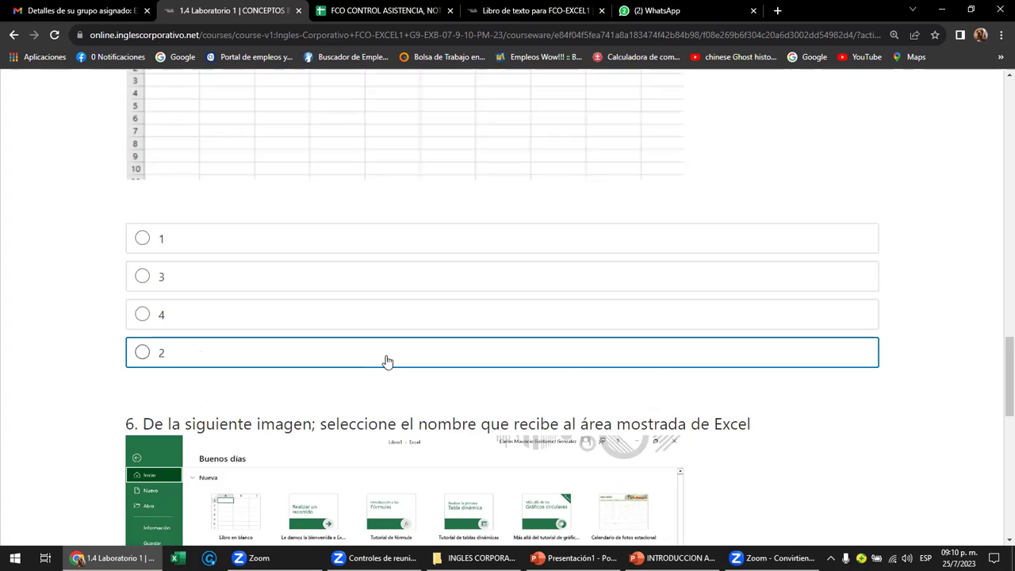
scroll(386, 361, "up", 4)
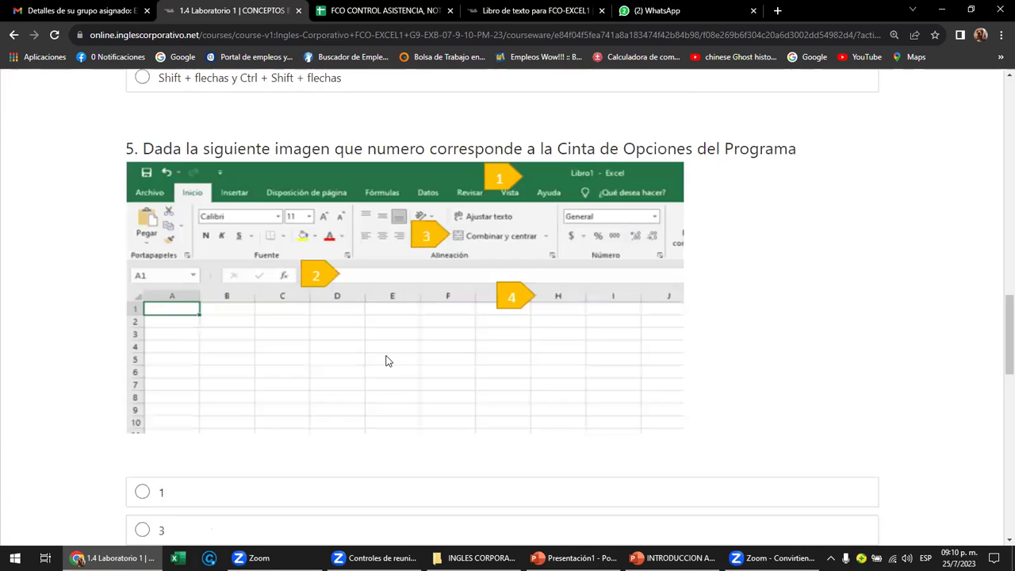
scroll(386, 361, "up", 5)
scroll(434, 349, "up", 6)
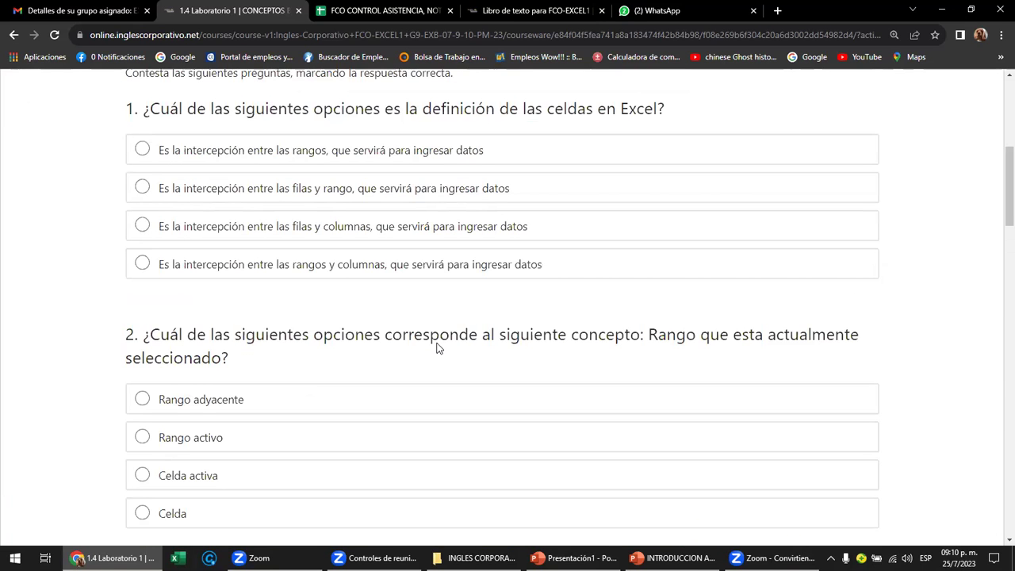
scroll(441, 350, "up", 5)
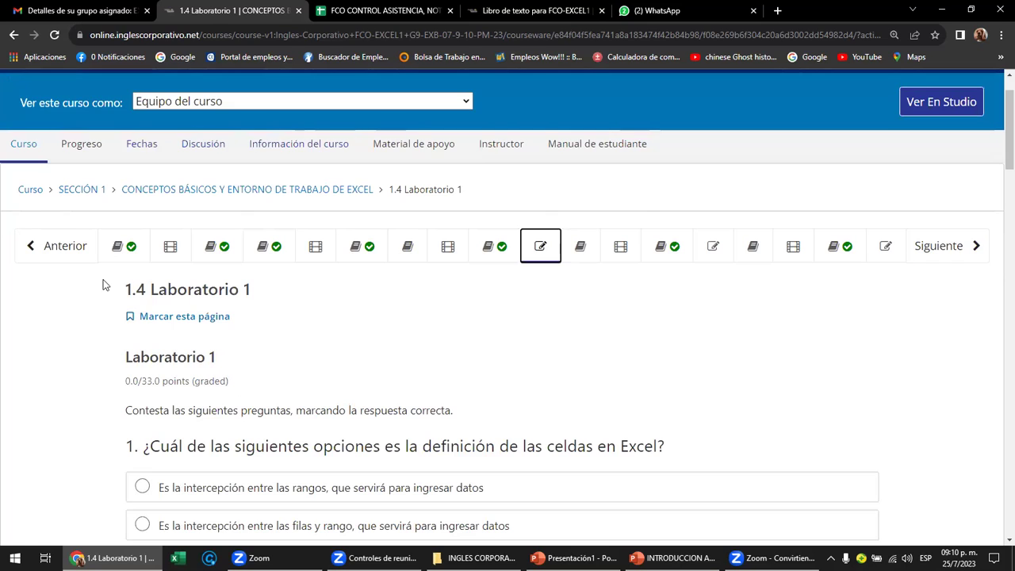
scroll(103, 285, "down", 1)
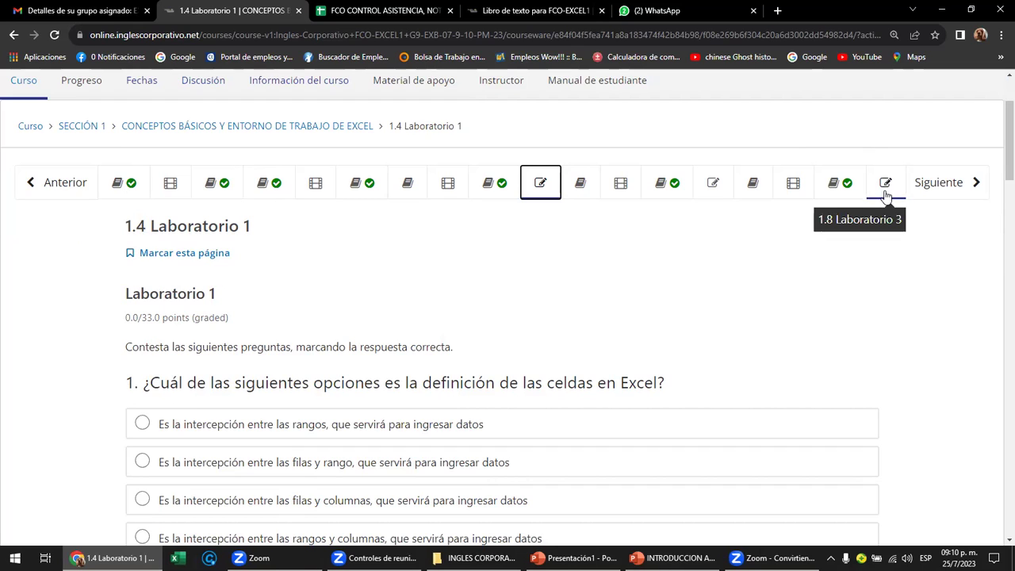
scroll(567, 314, "up", 1)
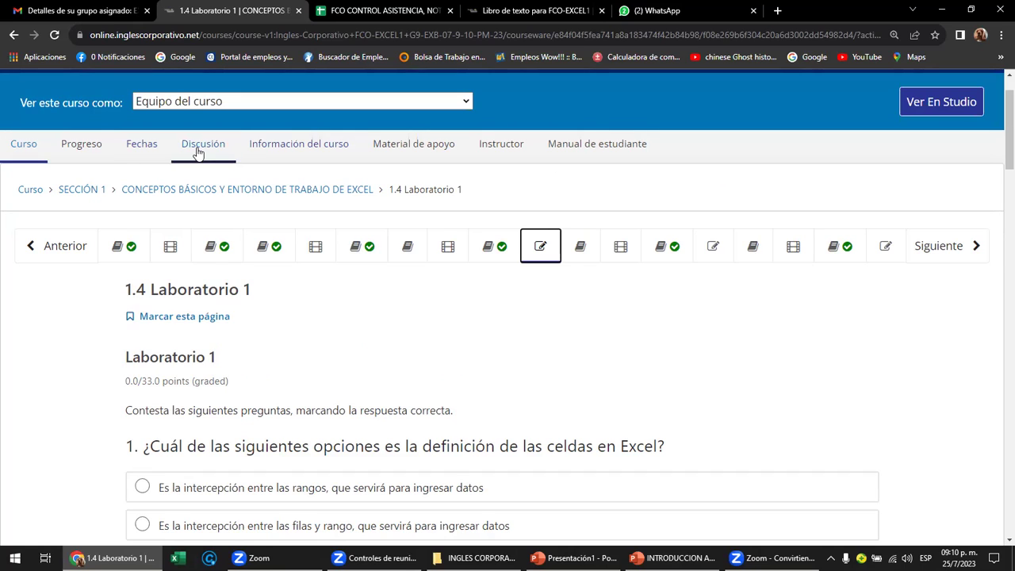
left_click(85, 149)
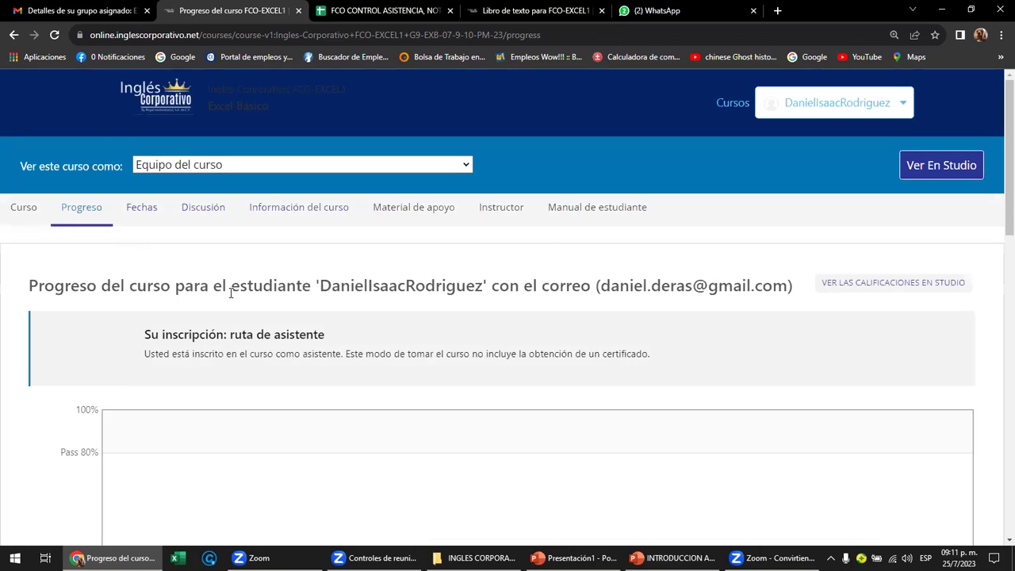
scroll(234, 299, "down", 2)
scroll(233, 300, "down", 1)
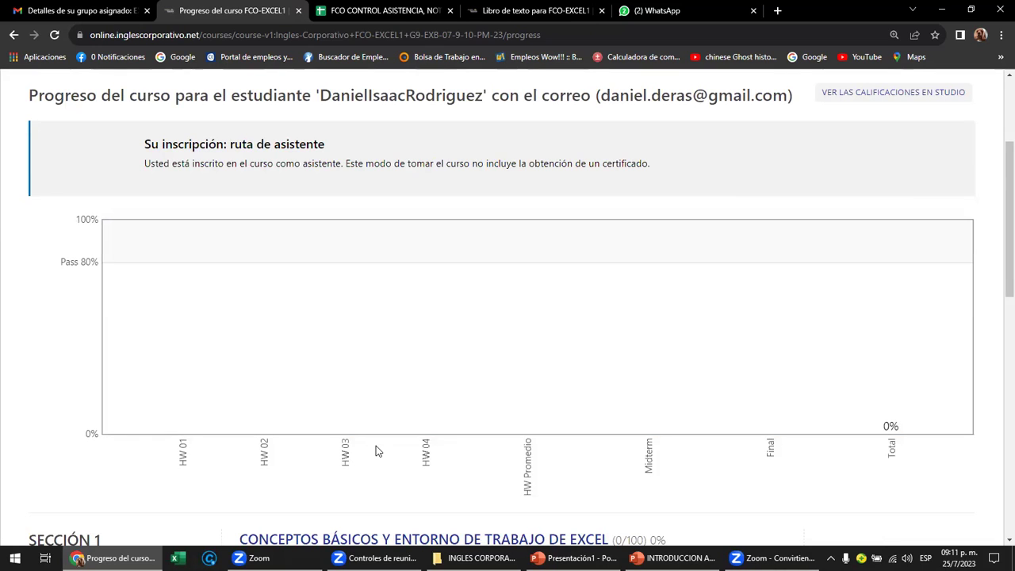
scroll(376, 441, "down", 3)
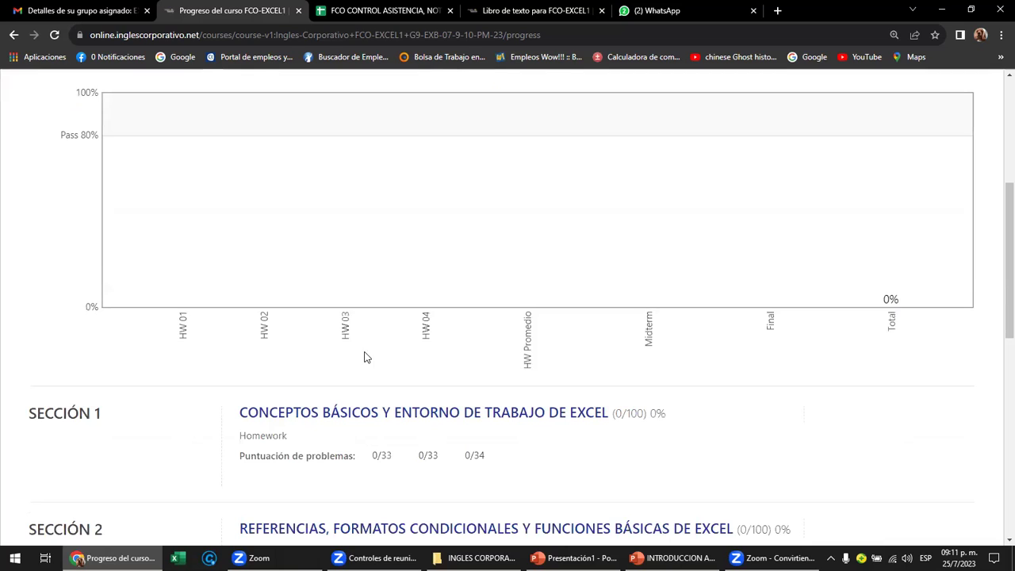
scroll(347, 353, "up", 1)
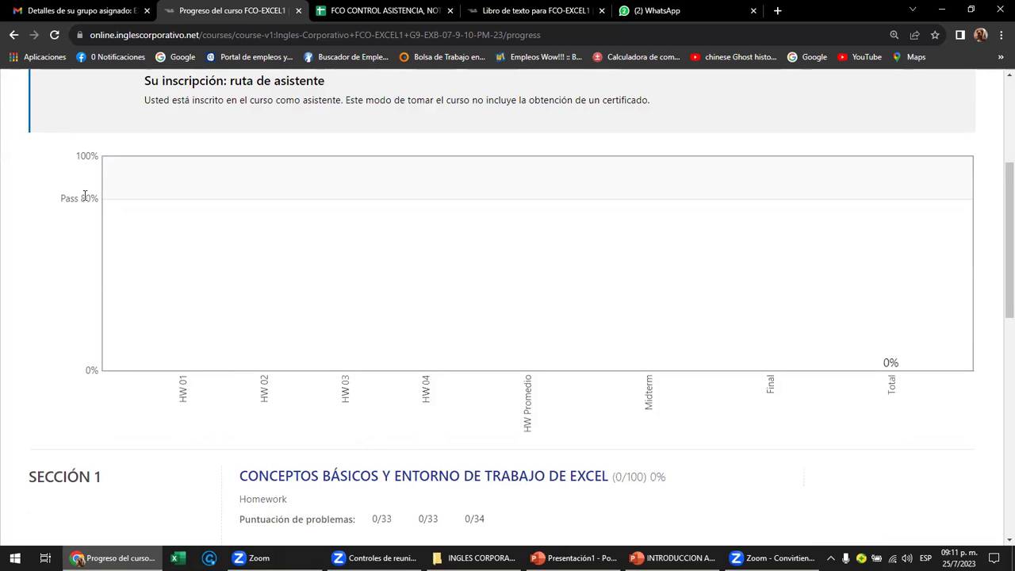
scroll(72, 211, "up", 1)
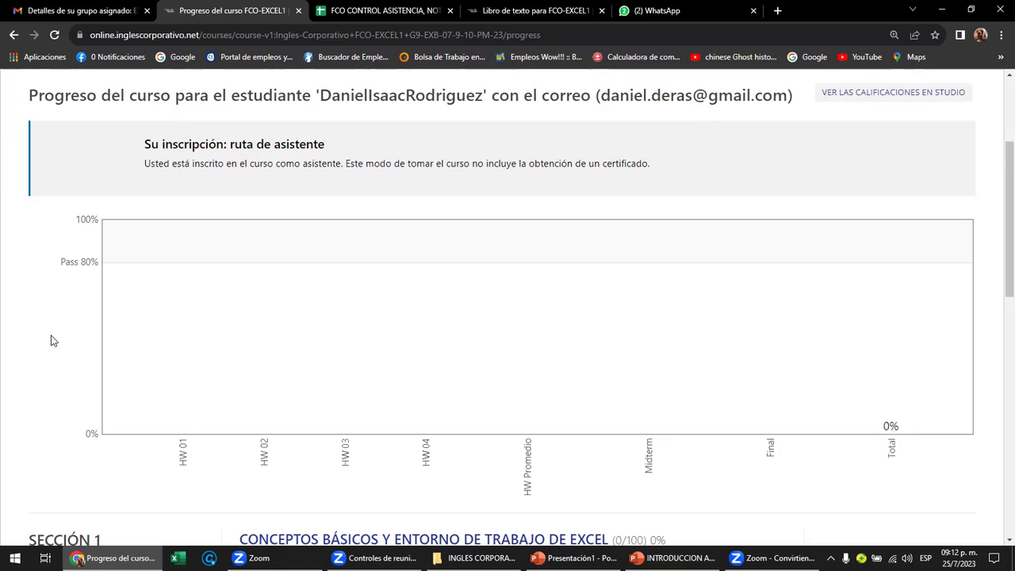
scroll(61, 272, "up", 3)
Go back to the course outline, open the first Sección 1 lesson, and move to lesson 1.2.
left_click(24, 208)
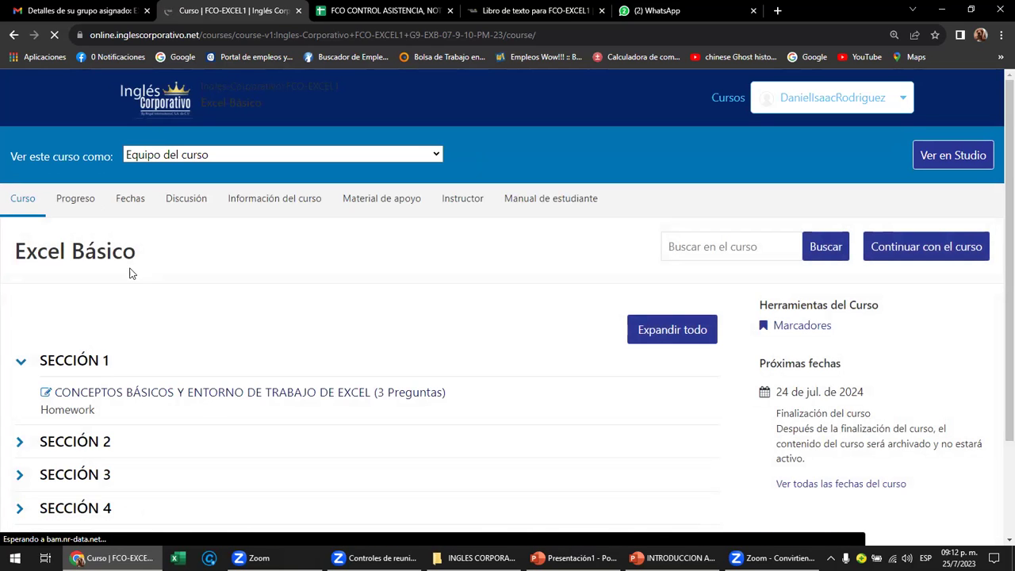
left_click(311, 395)
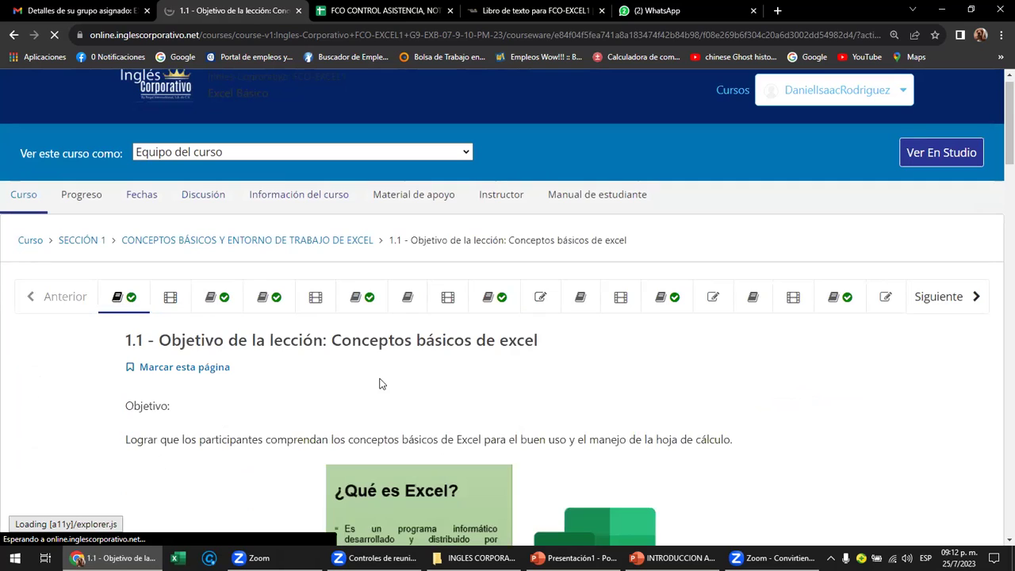
left_click(261, 299)
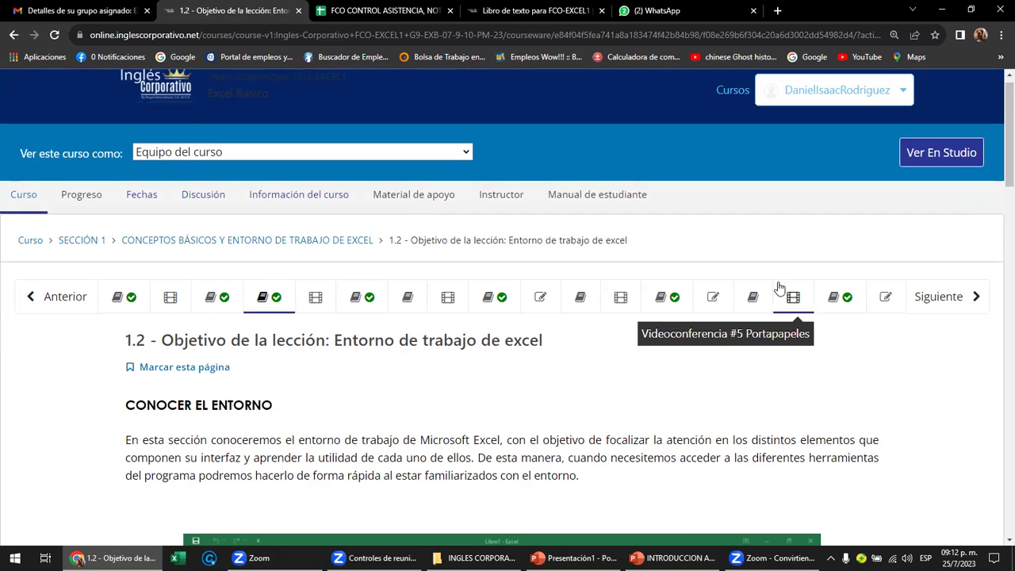
From the course outline, expand Sección 2 and read lesson 2.1 on relative and absolute references.
left_click(29, 242)
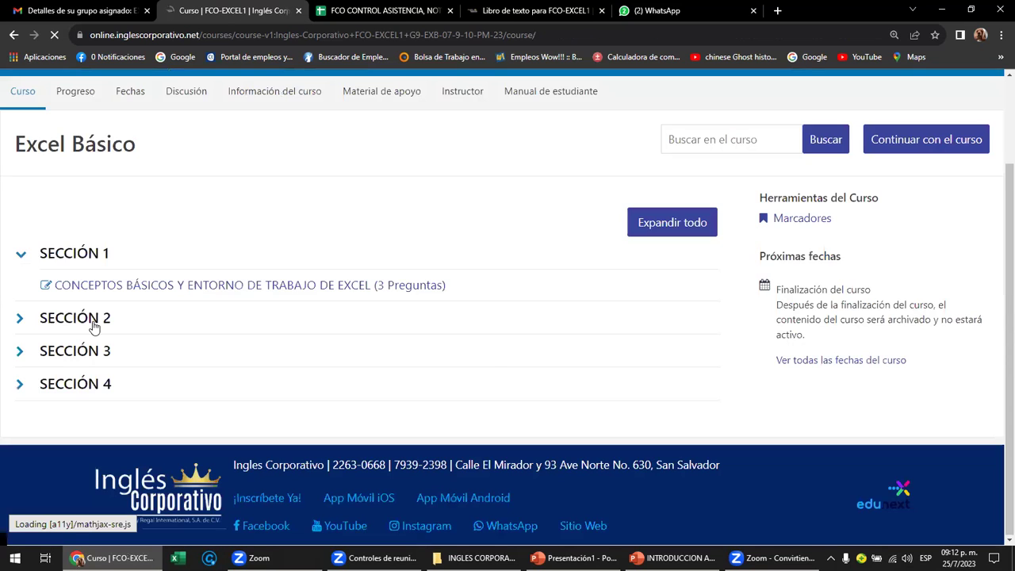
left_click(95, 321)
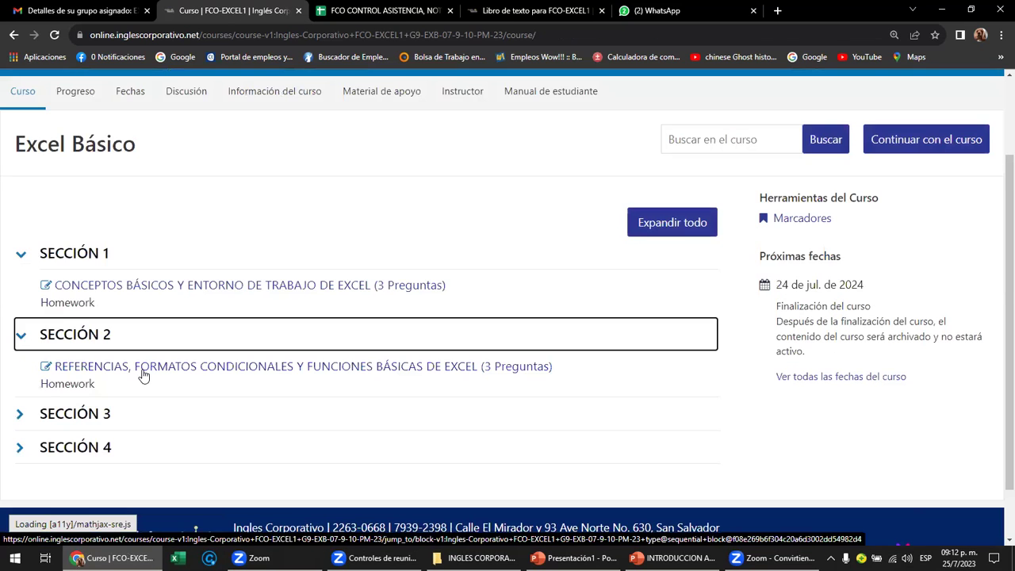
left_click(313, 370)
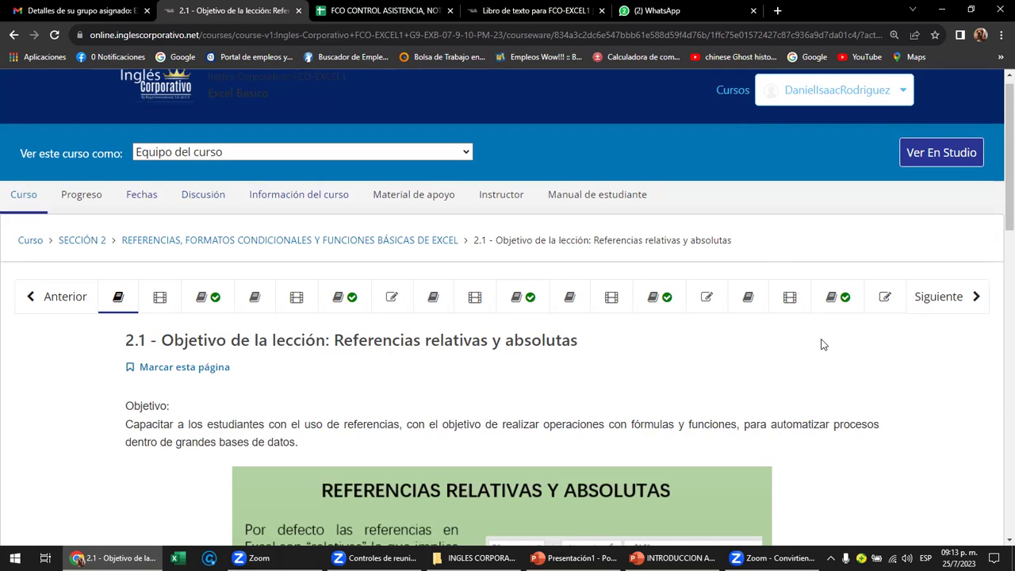
scroll(822, 344, "down", 2)
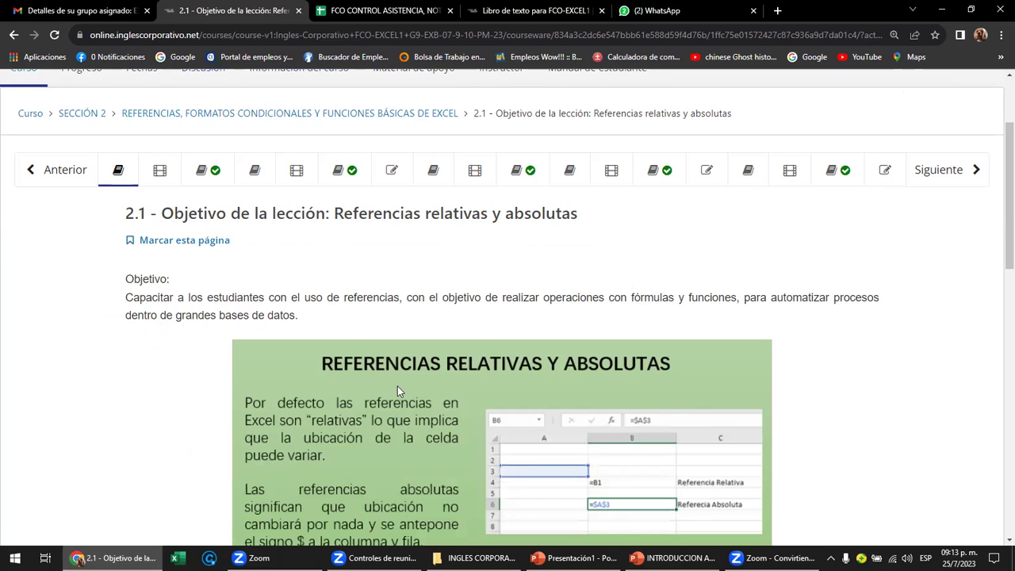
scroll(327, 346, "down", 2)
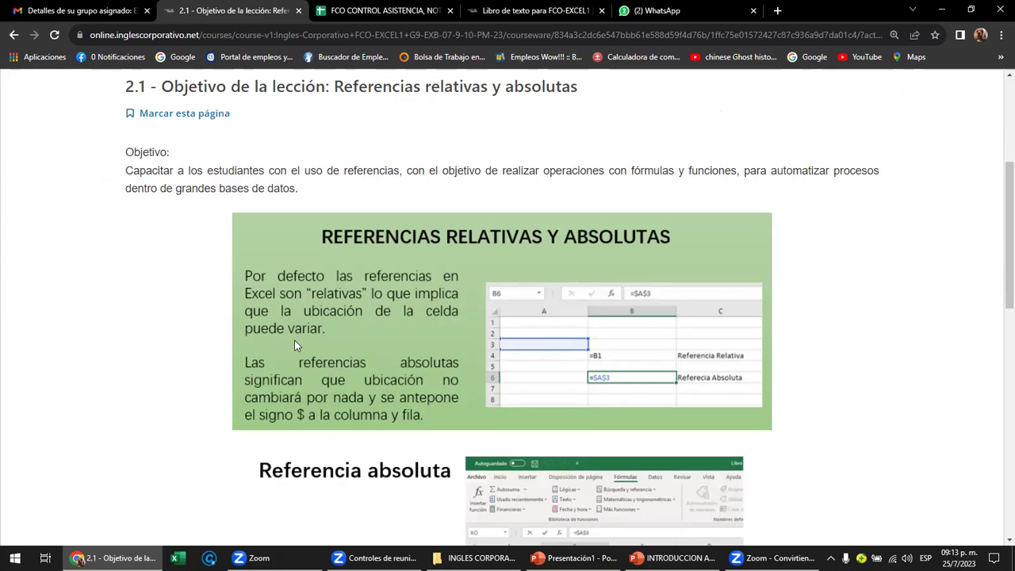
scroll(294, 346, "up", 2)
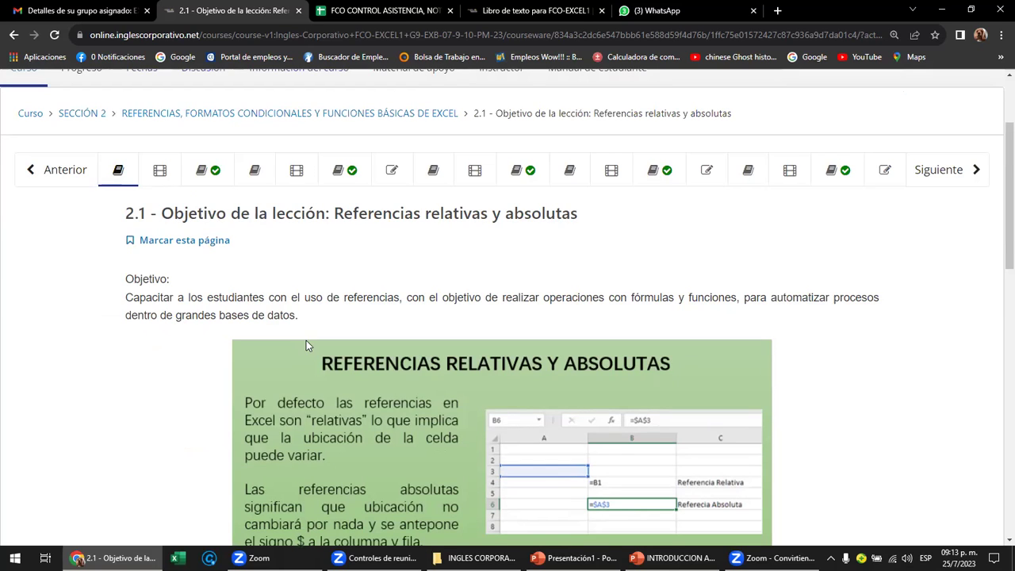
scroll(207, 276, "up", 1)
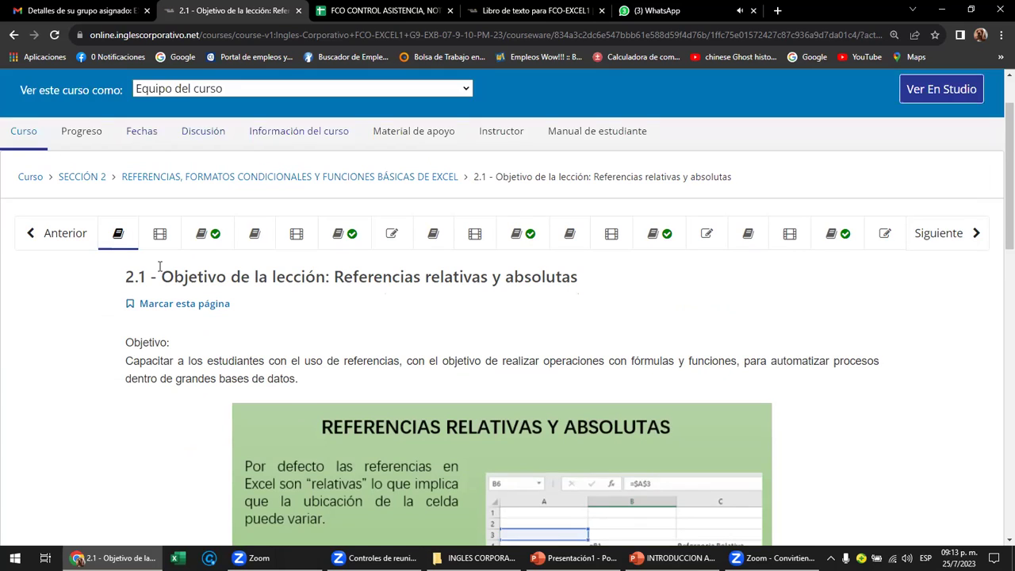
Go back to the course outline and open the 102-page Ebook Excel Básico student manual.
left_click(24, 133)
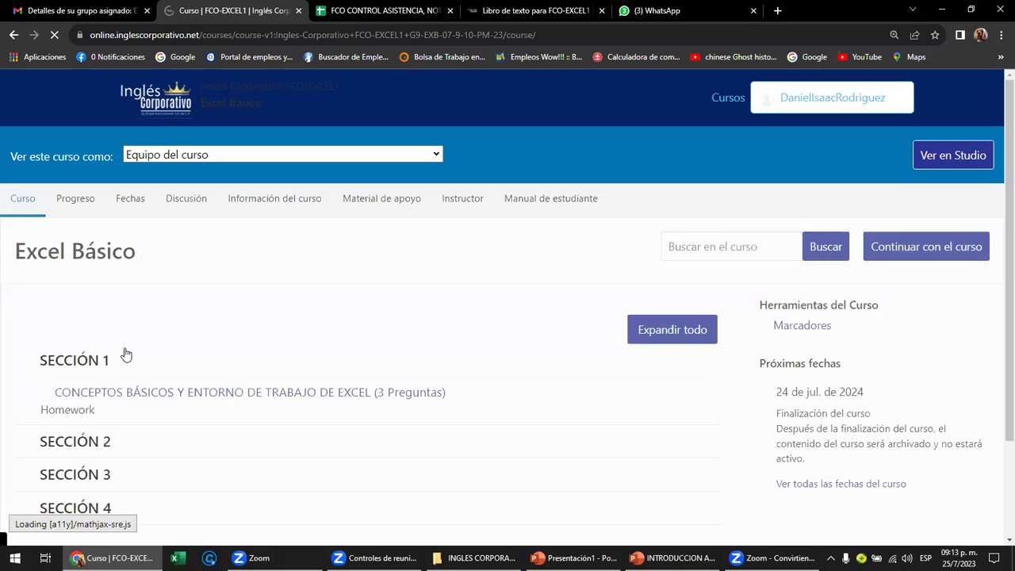
scroll(79, 285, "down", 2)
scroll(303, 227, "up", 1)
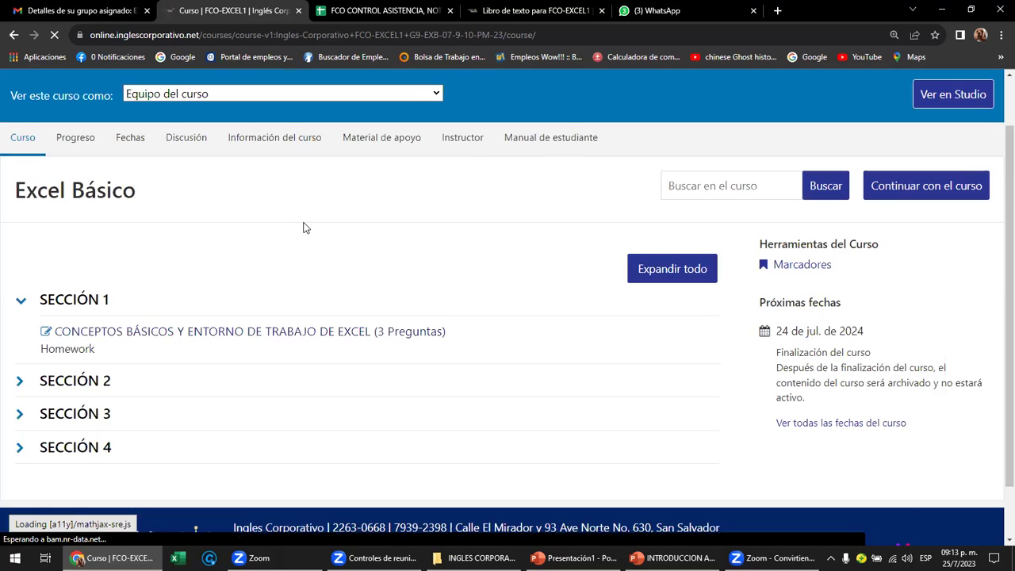
left_click(527, 147)
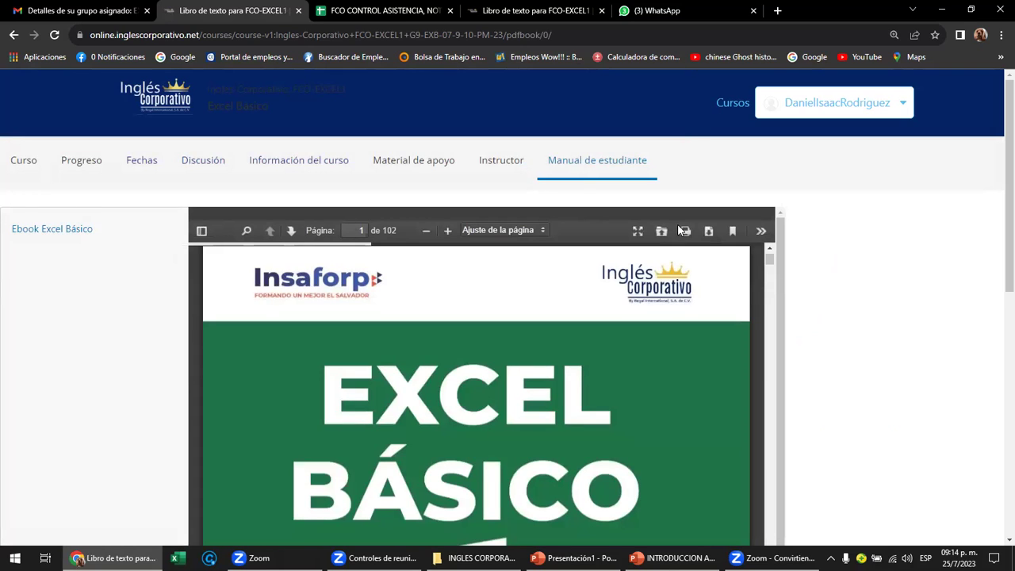
scroll(512, 317, "down", 1)
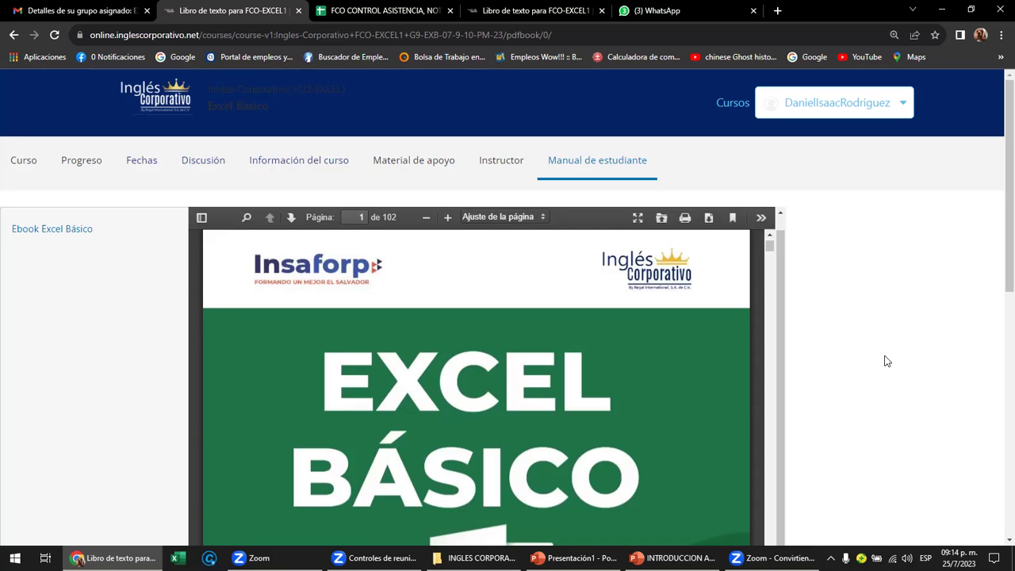
scroll(997, 317, "down", 2)
scroll(997, 333, "down", 2)
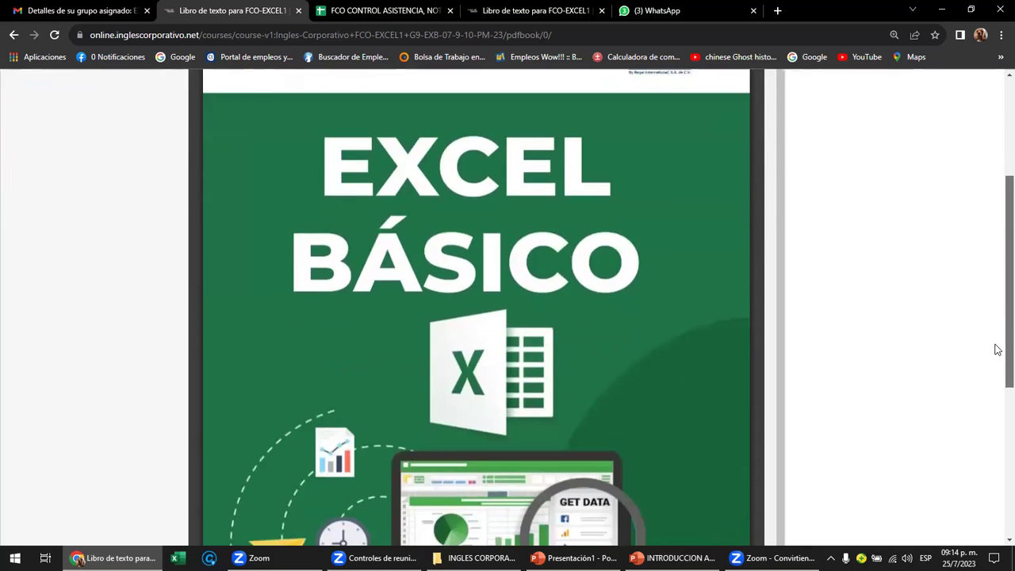
scroll(497, 302, "down", 3)
scroll(498, 300, "down", 1)
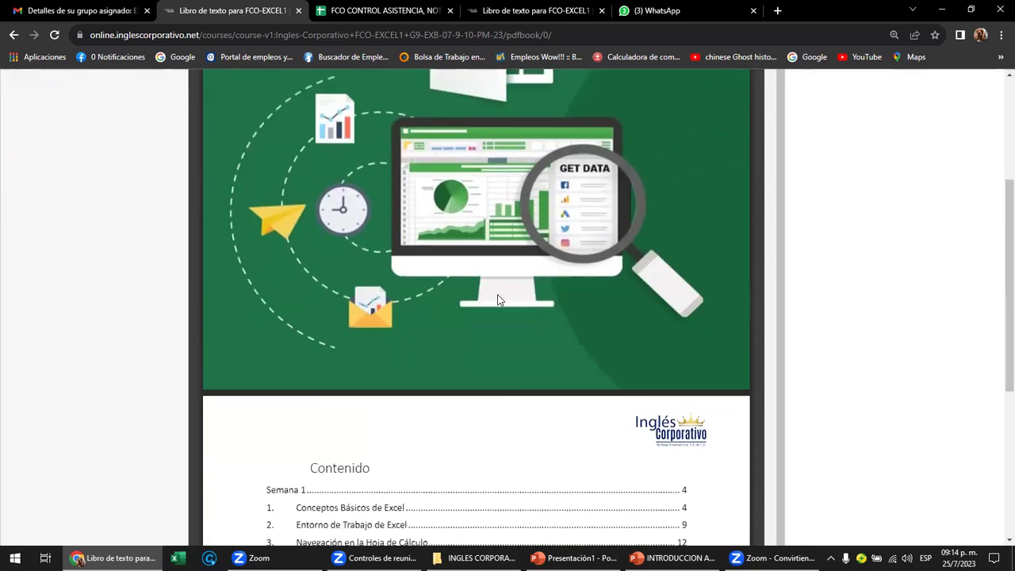
scroll(498, 297, "down", 3)
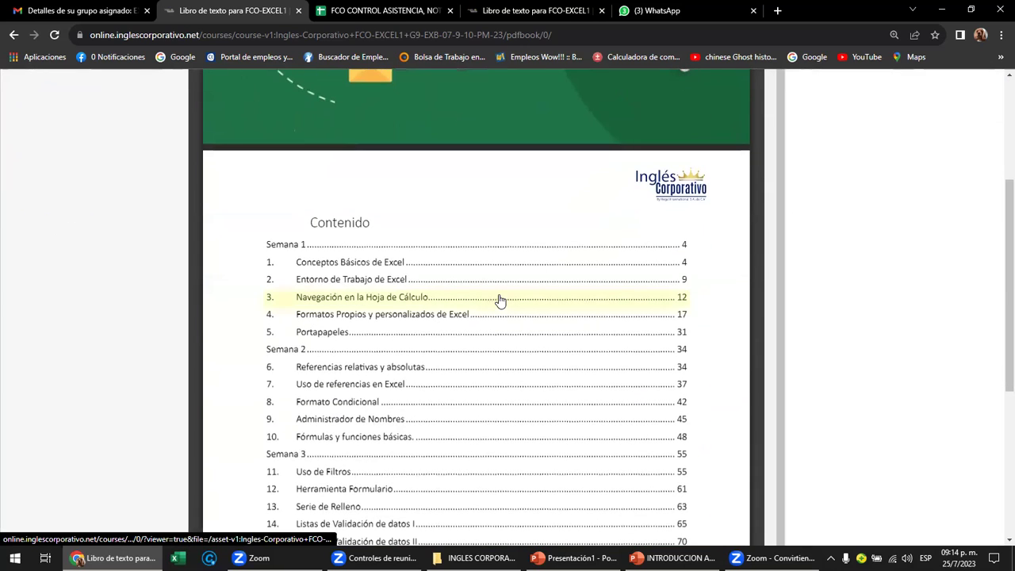
scroll(500, 299, "down", 1)
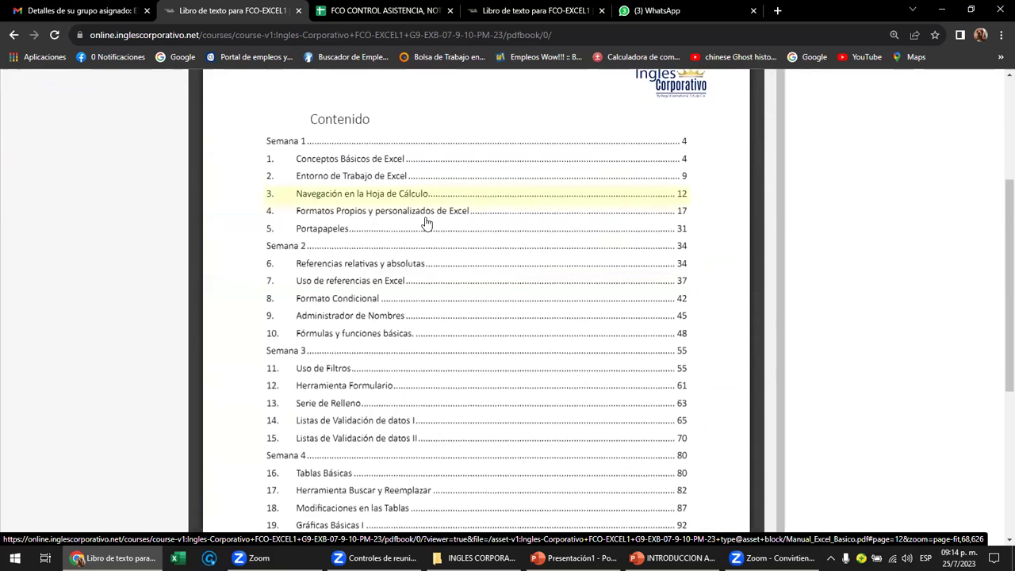
scroll(426, 222, "down", 1)
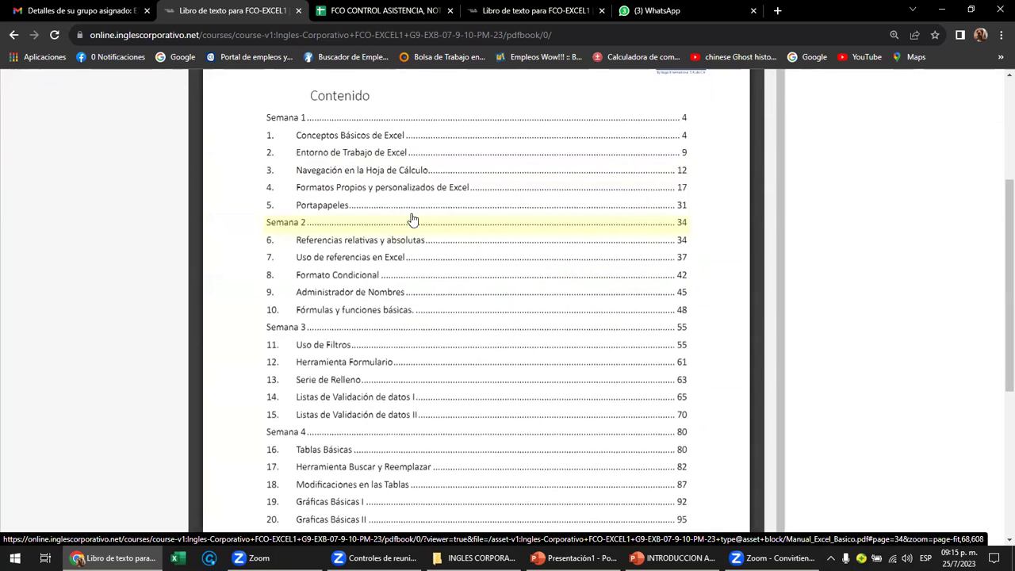
scroll(356, 199, "up", 2)
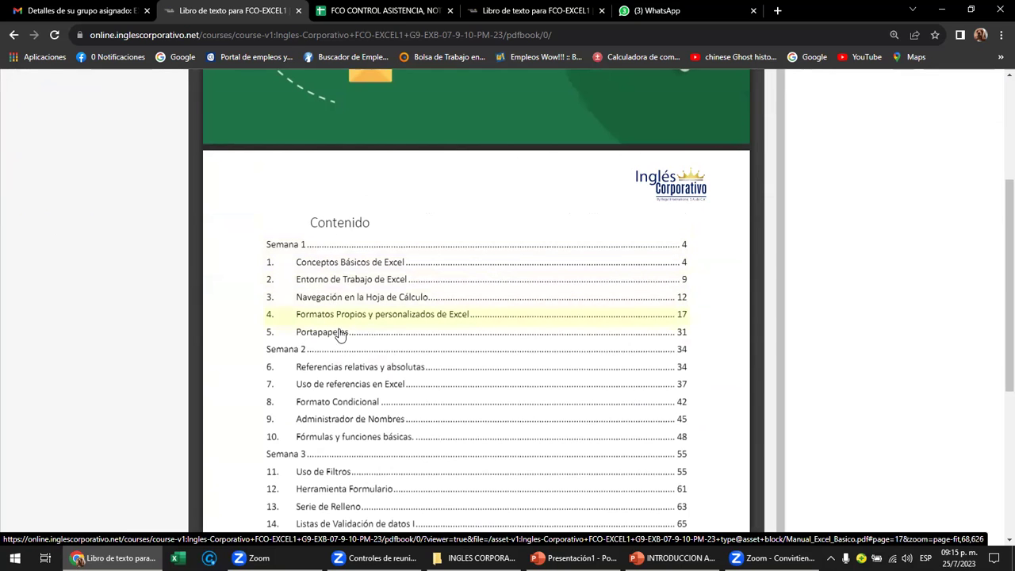
scroll(351, 262, "down", 3)
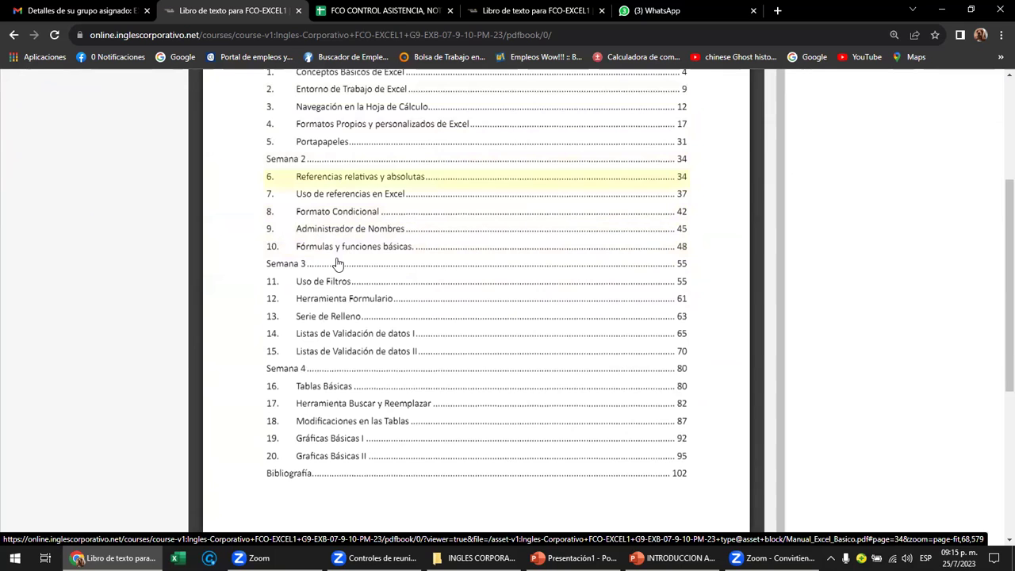
scroll(367, 352, "down", 1)
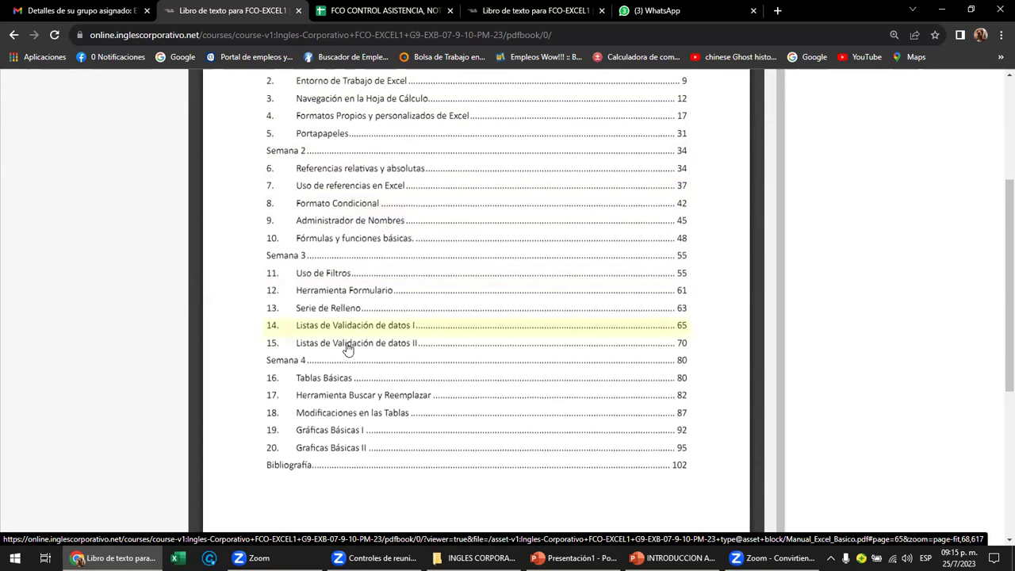
scroll(337, 326, "down", 1)
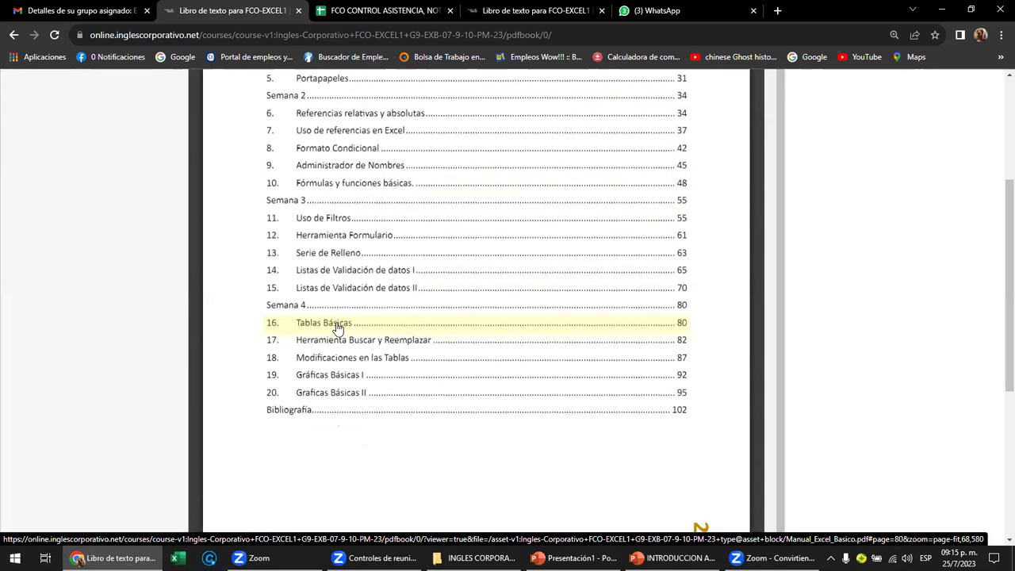
scroll(341, 326, "up", 2)
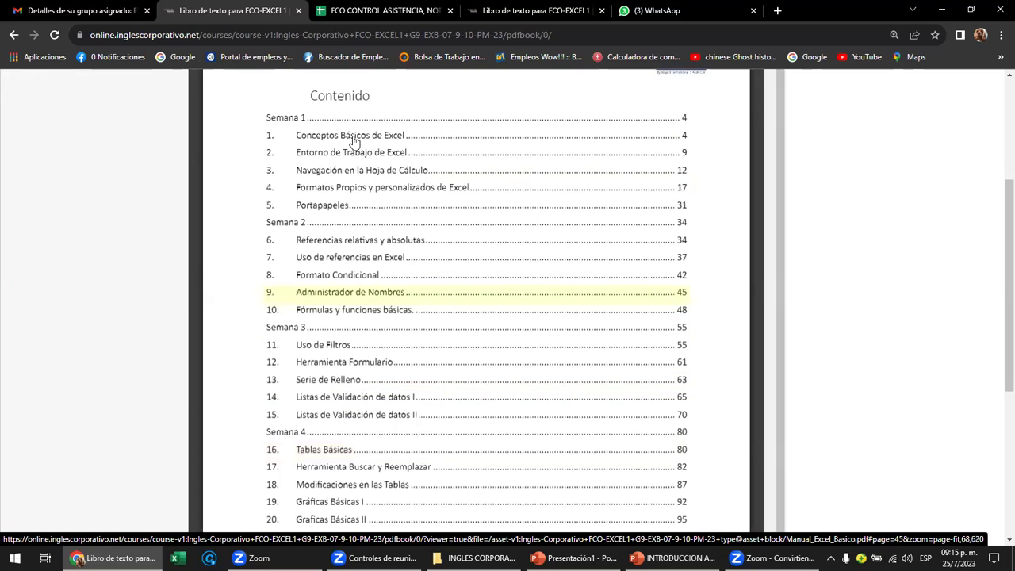
left_click(354, 138)
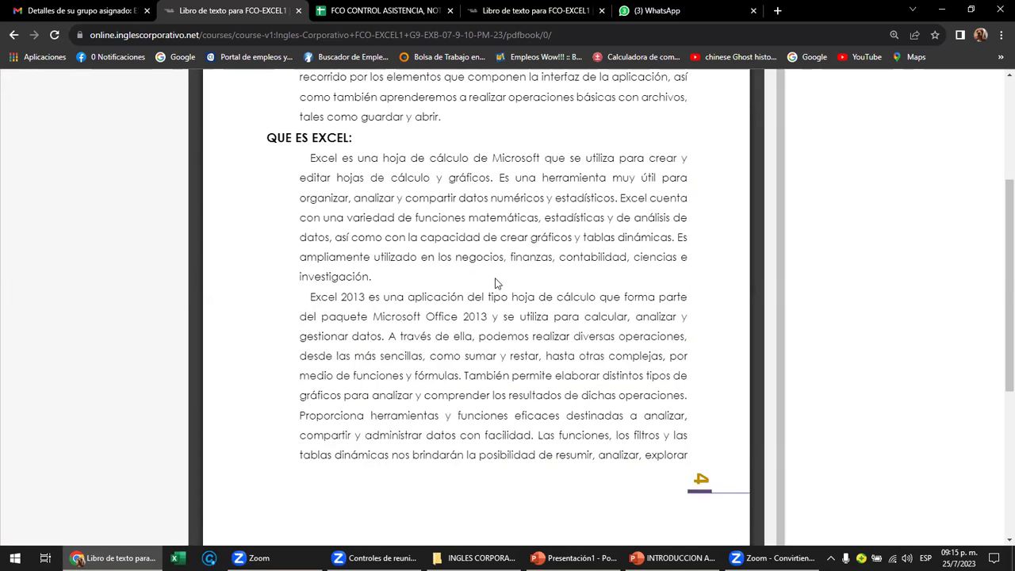
scroll(495, 283, "up", 3)
scroll(495, 283, "up", 1)
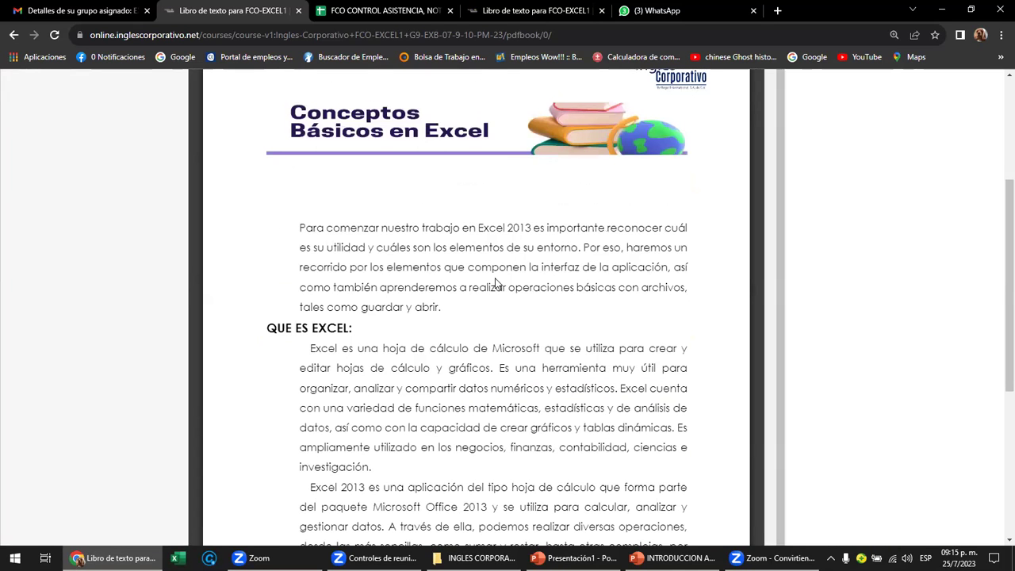
left_click_drag(302, 228, 429, 310)
left_click(441, 309)
scroll(440, 310, "down", 1)
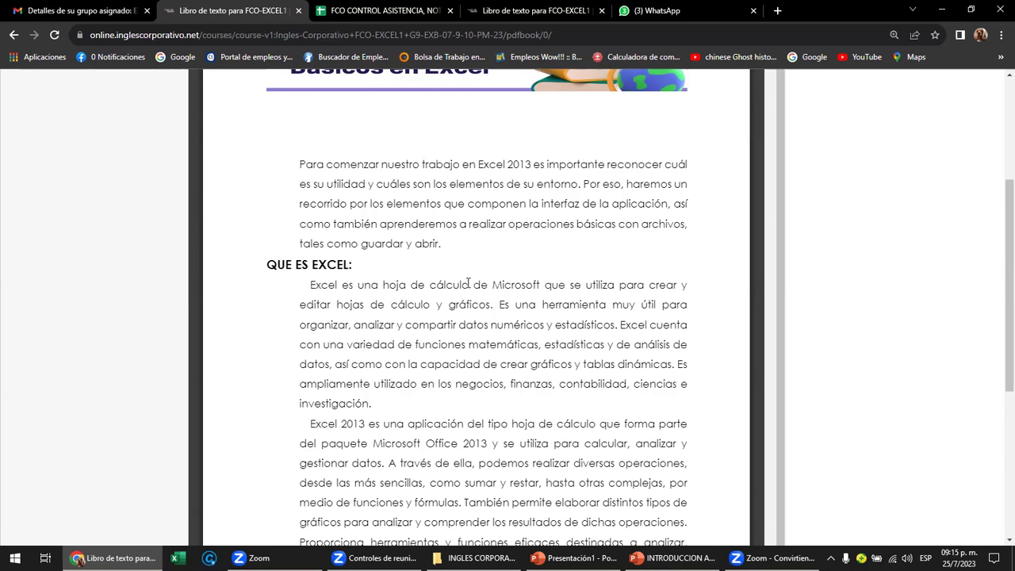
scroll(468, 283, "down", 2)
scroll(469, 283, "down", 1)
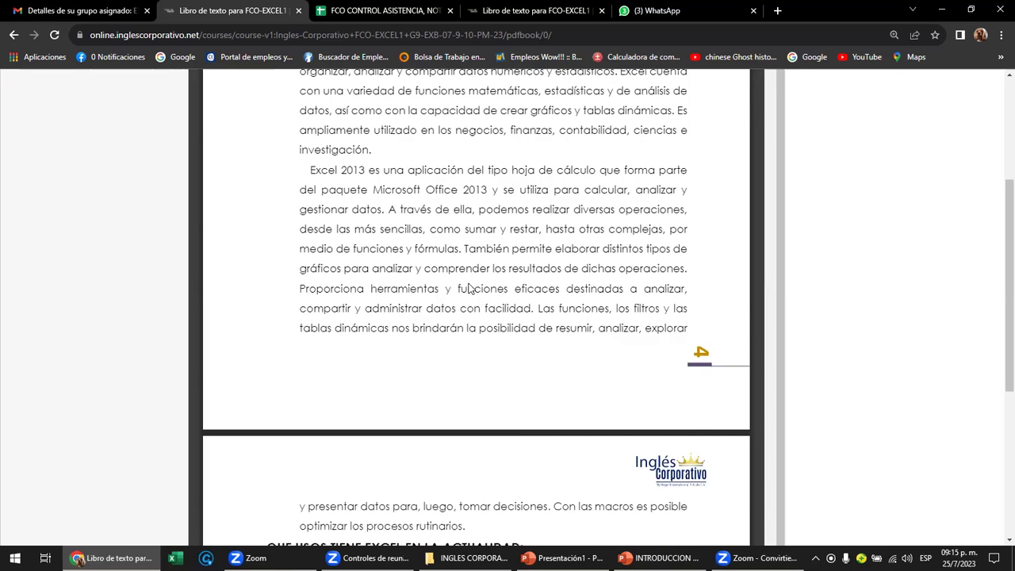
scroll(448, 287, "down", 3)
scroll(498, 285, "up", 5)
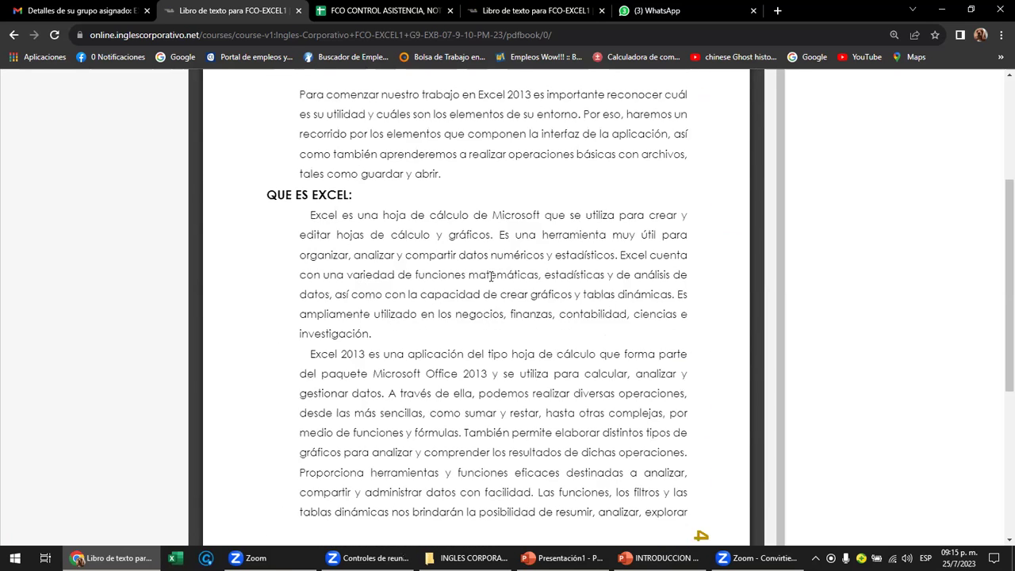
scroll(498, 285, "up", 5)
scroll(498, 286, "up", 3)
scroll(523, 259, "up", 3)
scroll(524, 253, "up", 5)
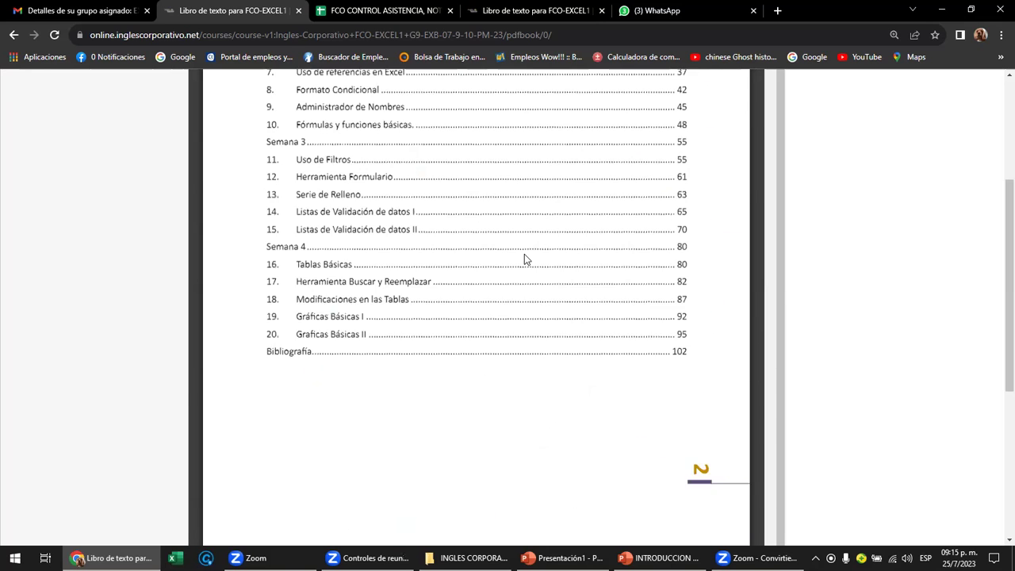
scroll(524, 253, "up", 5)
Return to the course outline and reopen the Sección 1 lesson on Excel basics and work environment.
scroll(526, 258, "up", 2)
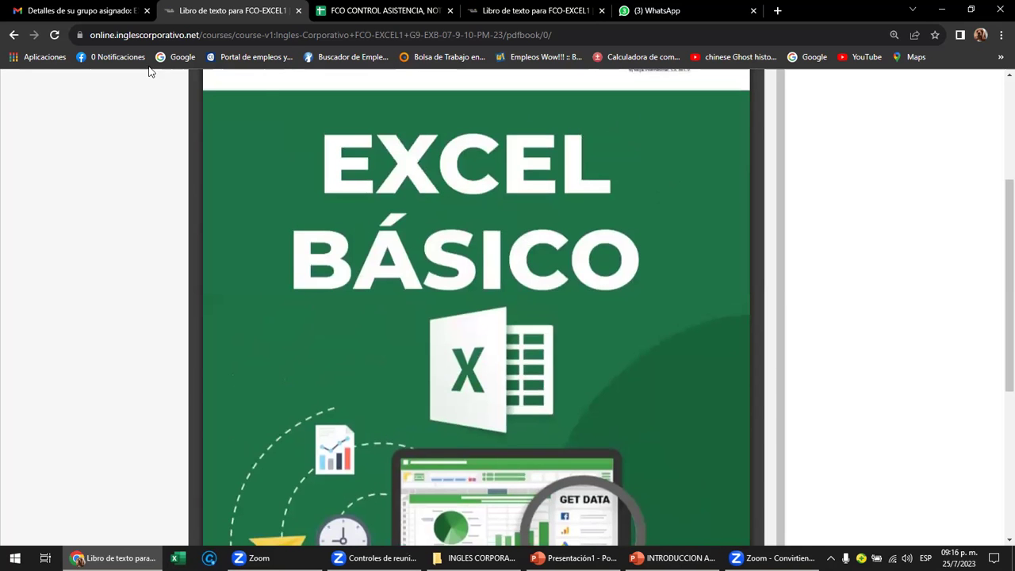
scroll(690, 225, "up", 3)
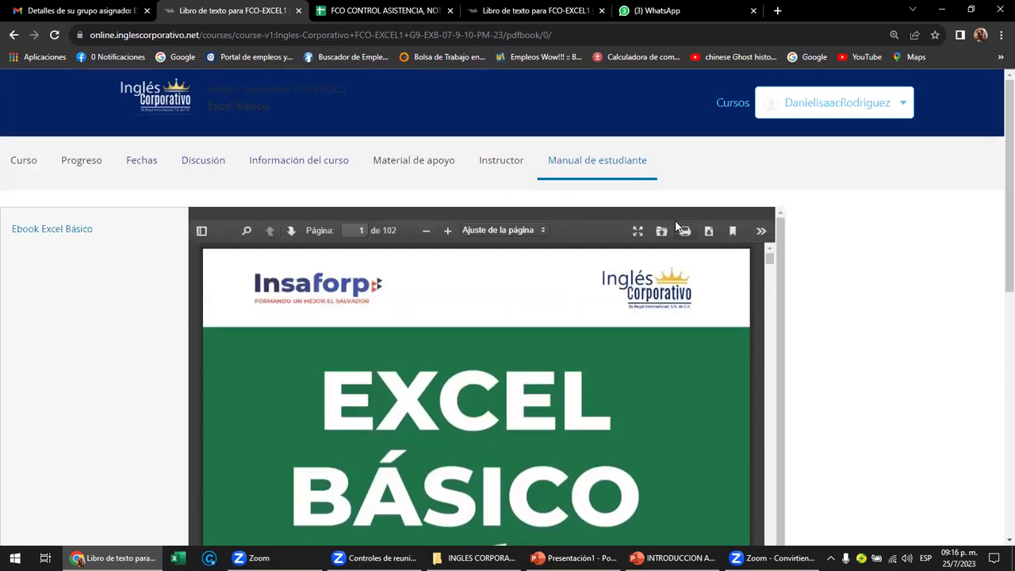
left_click(28, 165)
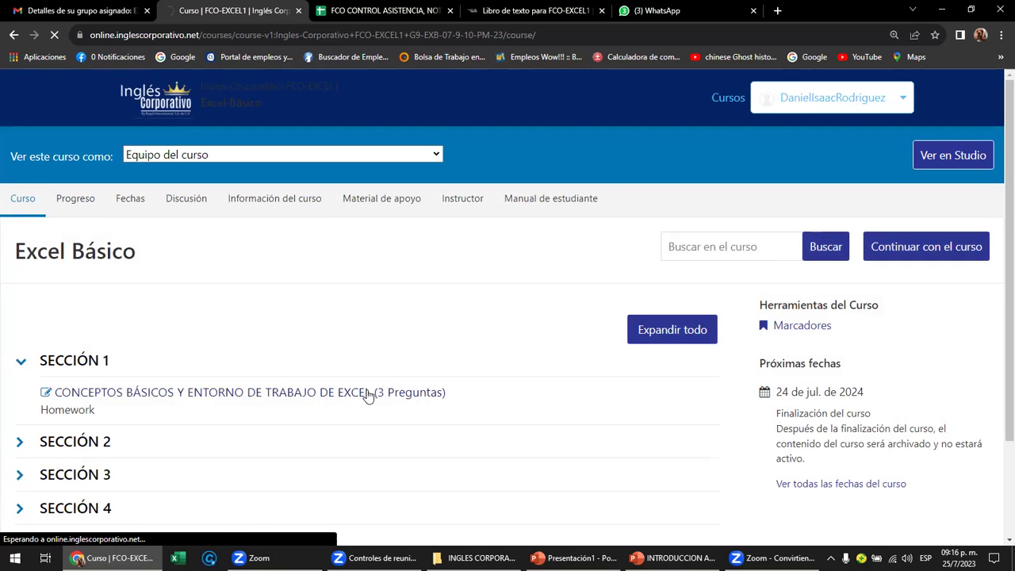
left_click(84, 394)
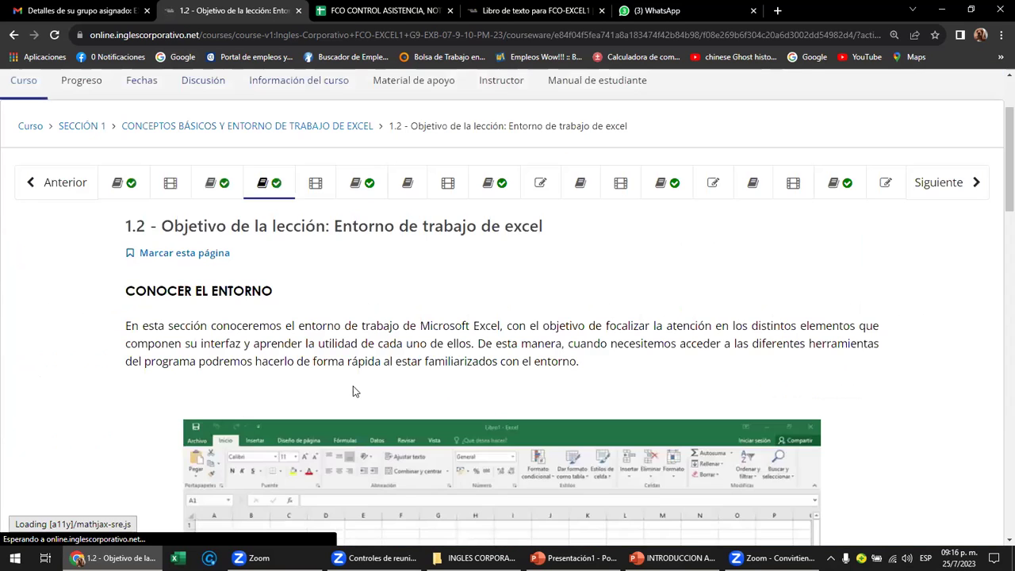
scroll(361, 389, "down", 2)
Step back through the Foro and Videoconferencia #1 units to lesson 1.1 and scroll its ¿Qué es Excel? material.
scroll(133, 208, "up", 2)
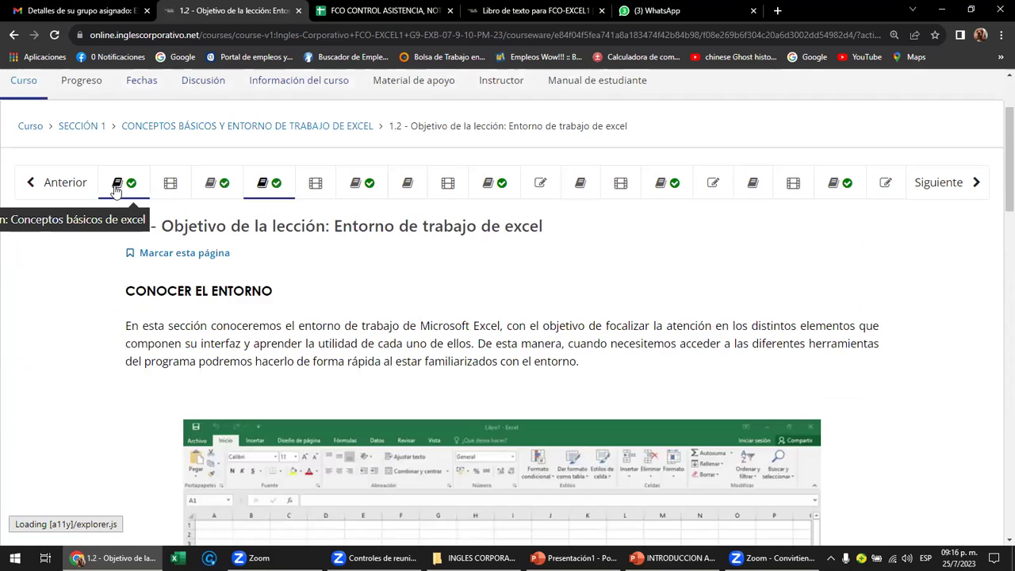
left_click(124, 196)
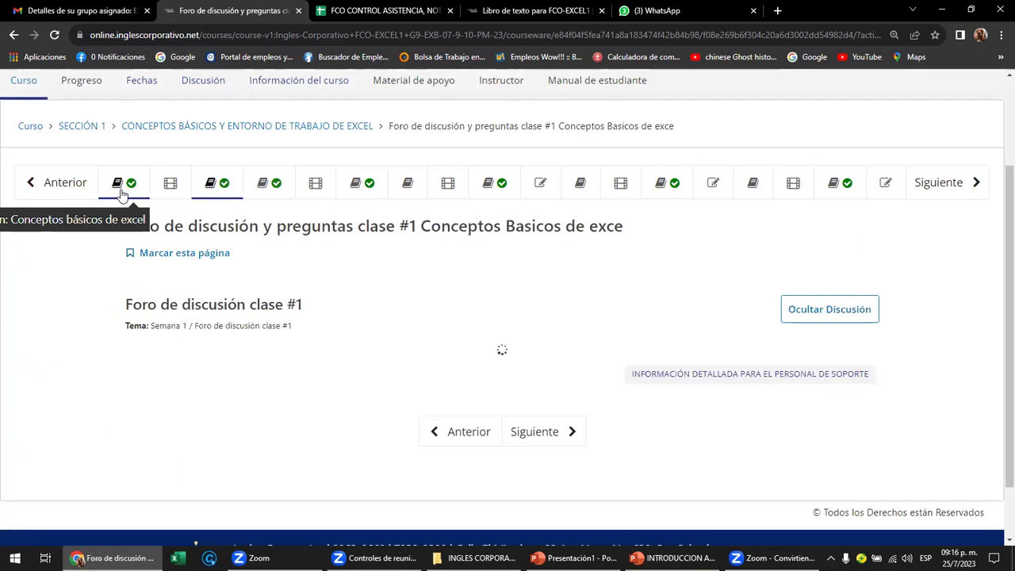
left_click(45, 185)
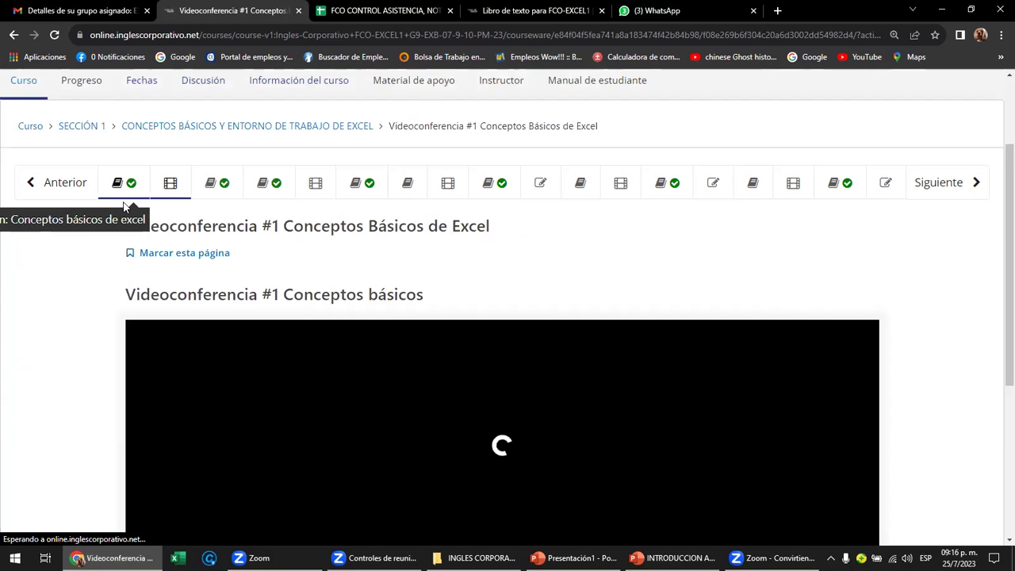
left_click(61, 189)
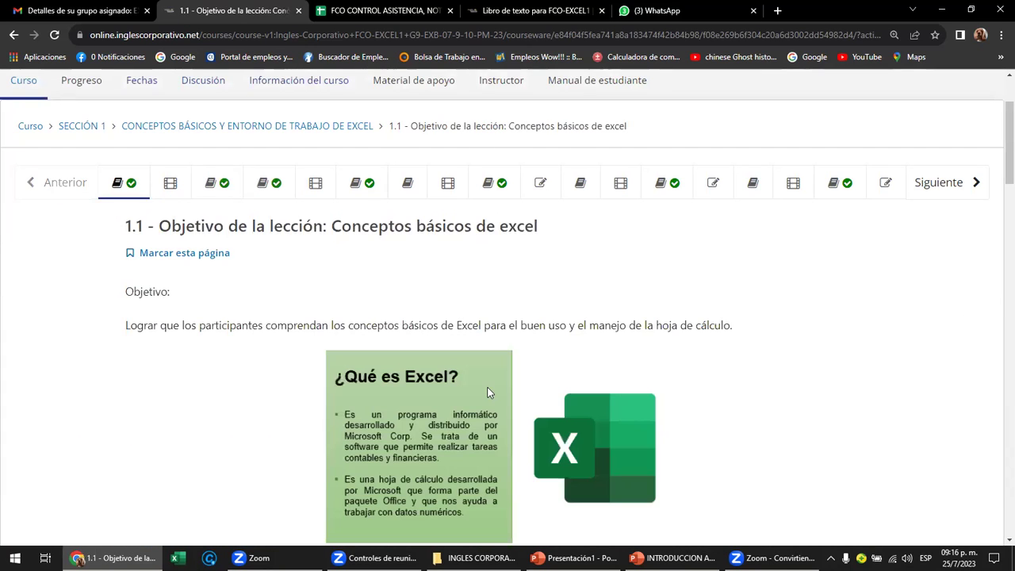
scroll(488, 388, "down", 1)
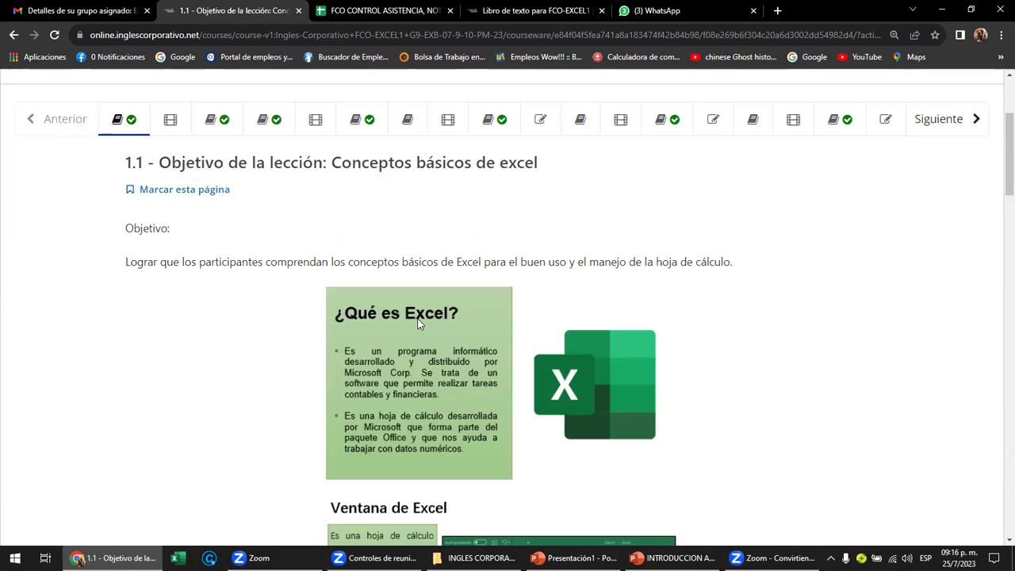
scroll(419, 324, "down", 2)
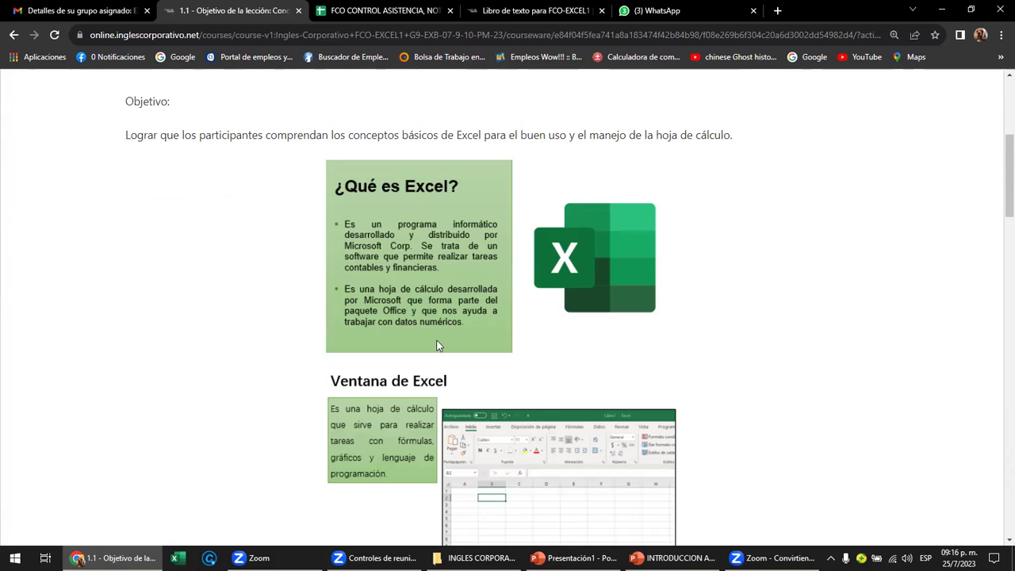
scroll(438, 336, "down", 5)
scroll(441, 327, "down", 3)
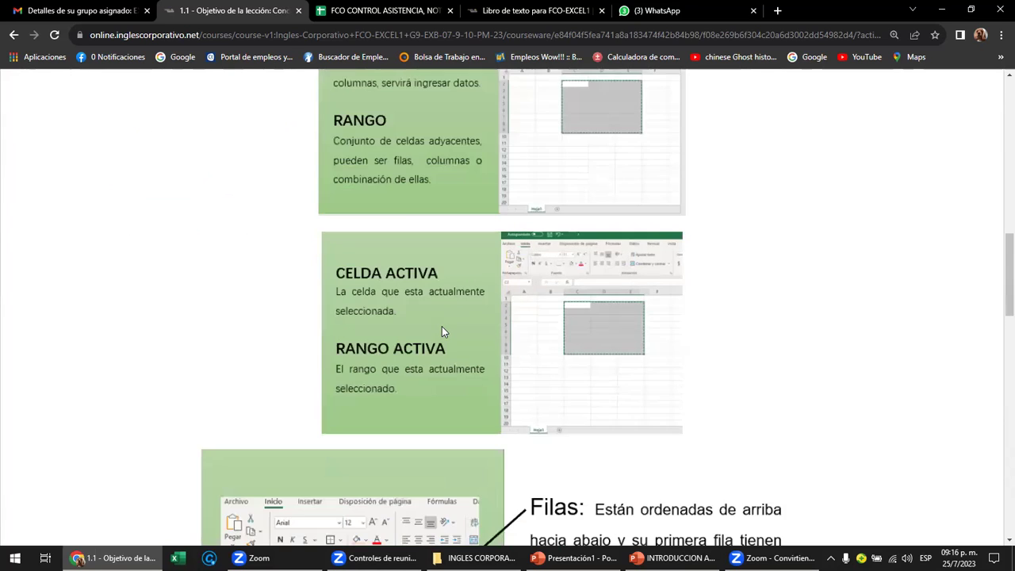
scroll(442, 331, "down", 3)
scroll(441, 332, "down", 1)
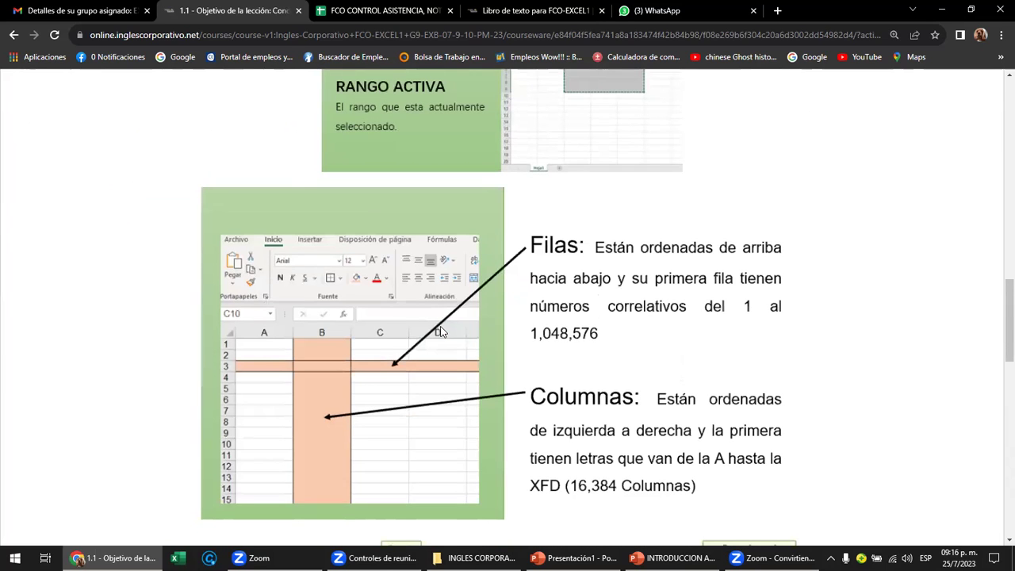
scroll(440, 325, "up", 6)
scroll(442, 331, "up", 10)
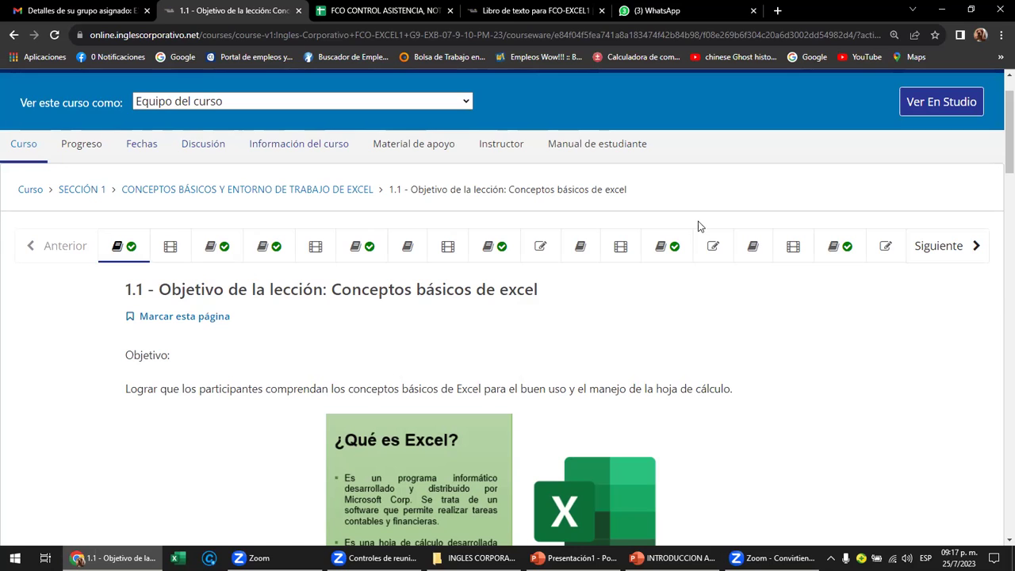
scroll(587, 333, "down", 1)
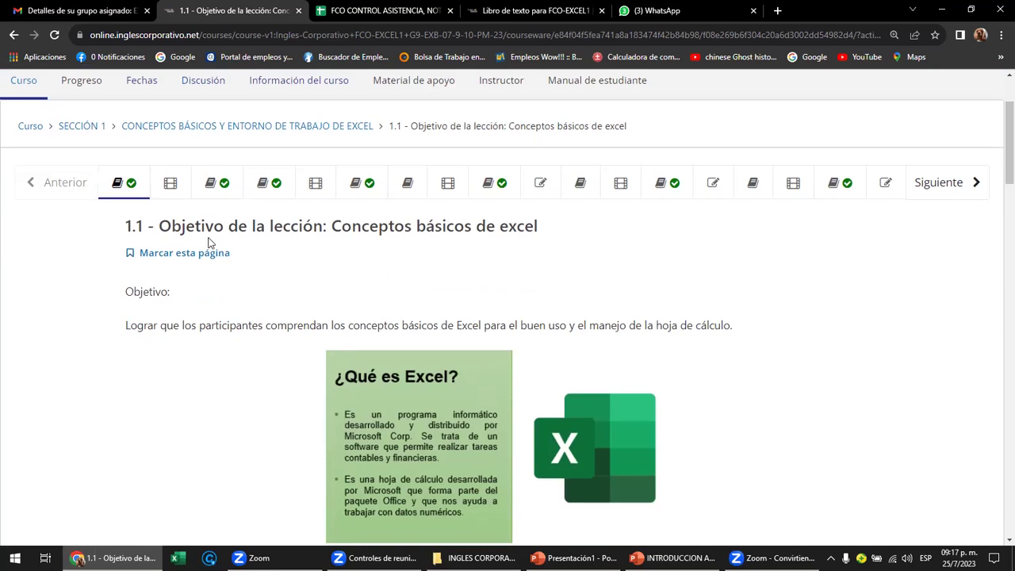
scroll(210, 240, "down", 2)
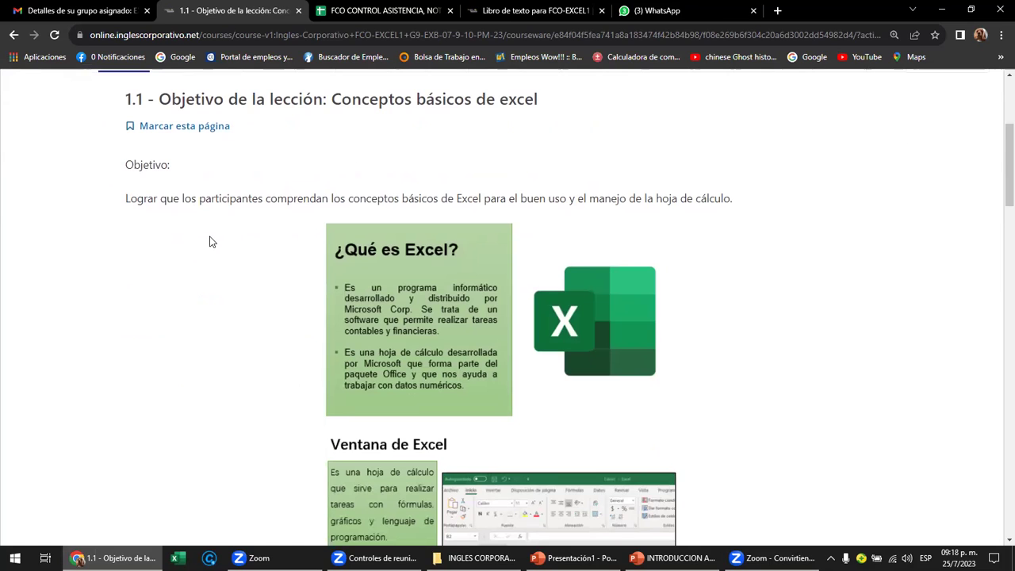
scroll(212, 239, "down", 1)
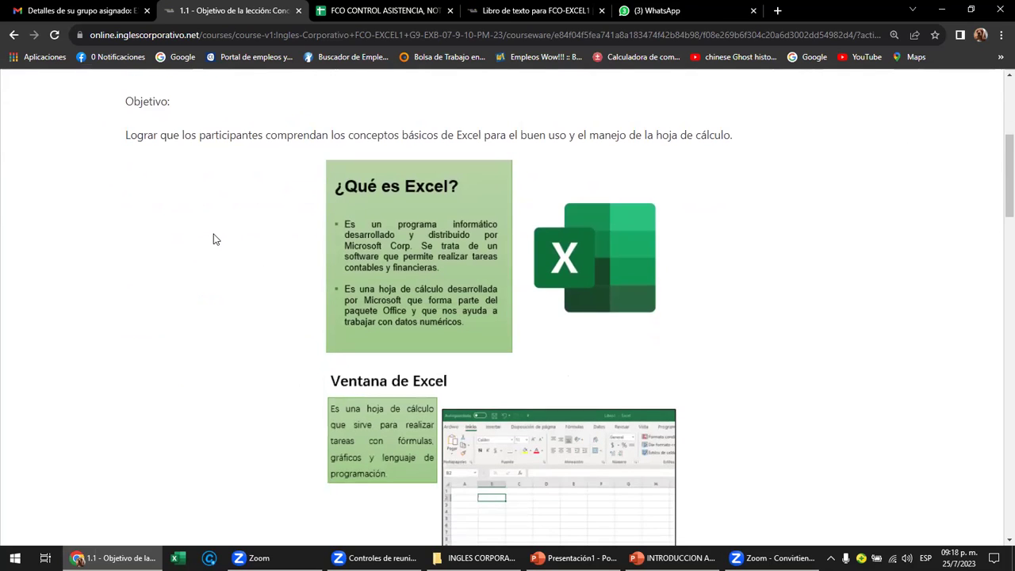
scroll(213, 239, "up", 1)
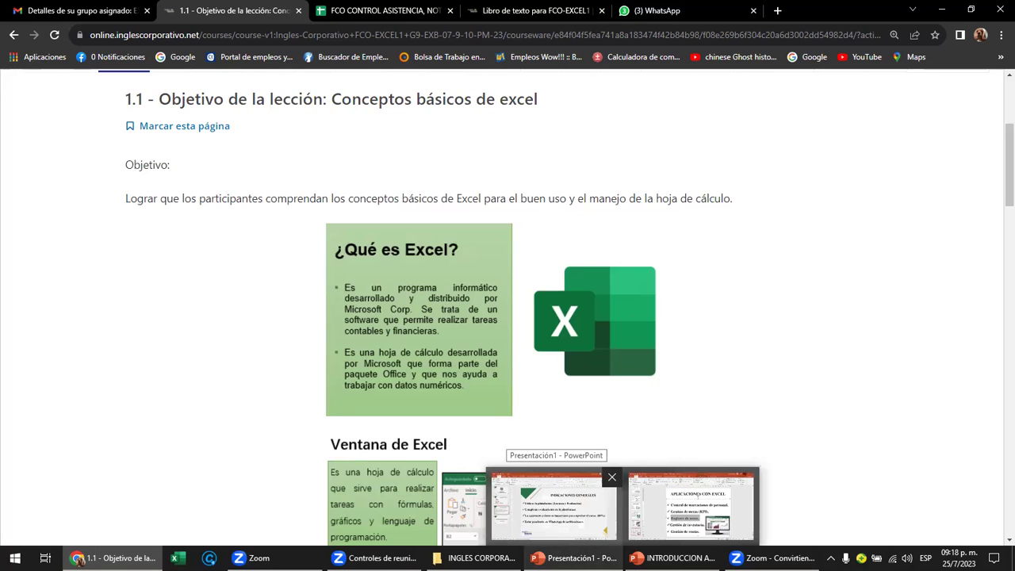
left_click(553, 503)
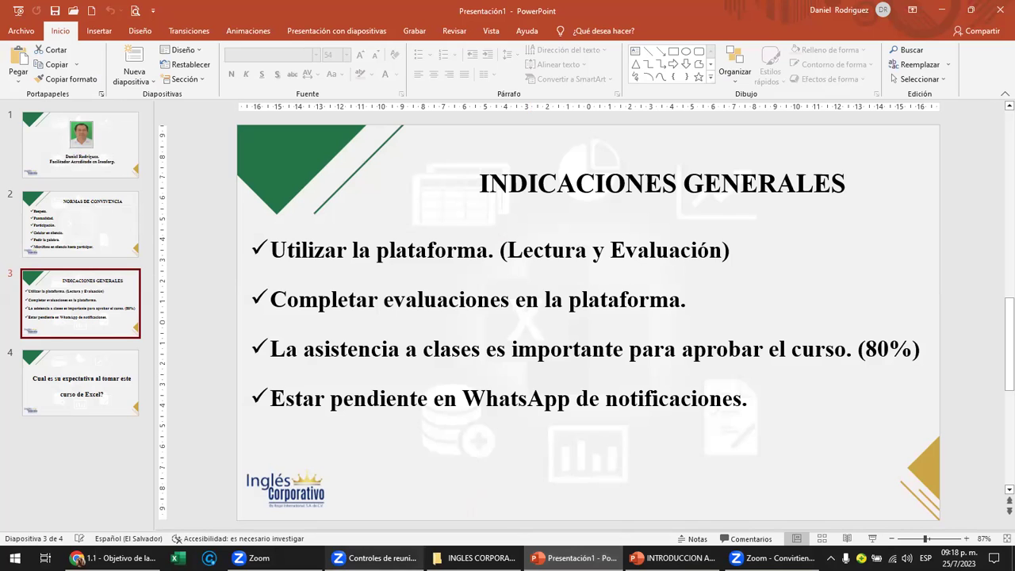
left_click(111, 558)
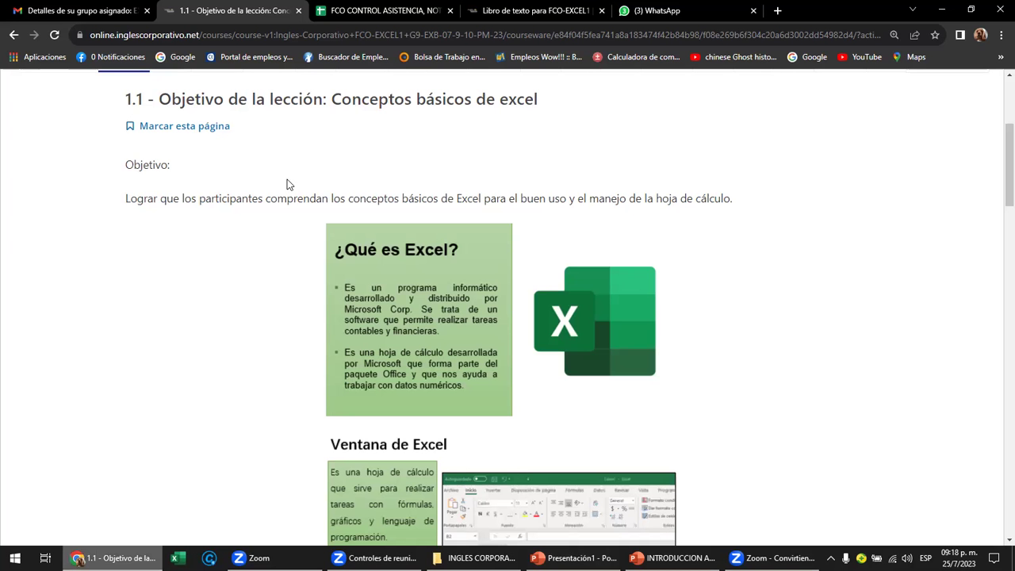
View the FCO CONTROL ASISTENCIA, NOTAS Y VIDEOS CAMPAÑA 07-2023 sheet, then switch to WhatsApp Web.
left_click(340, 12)
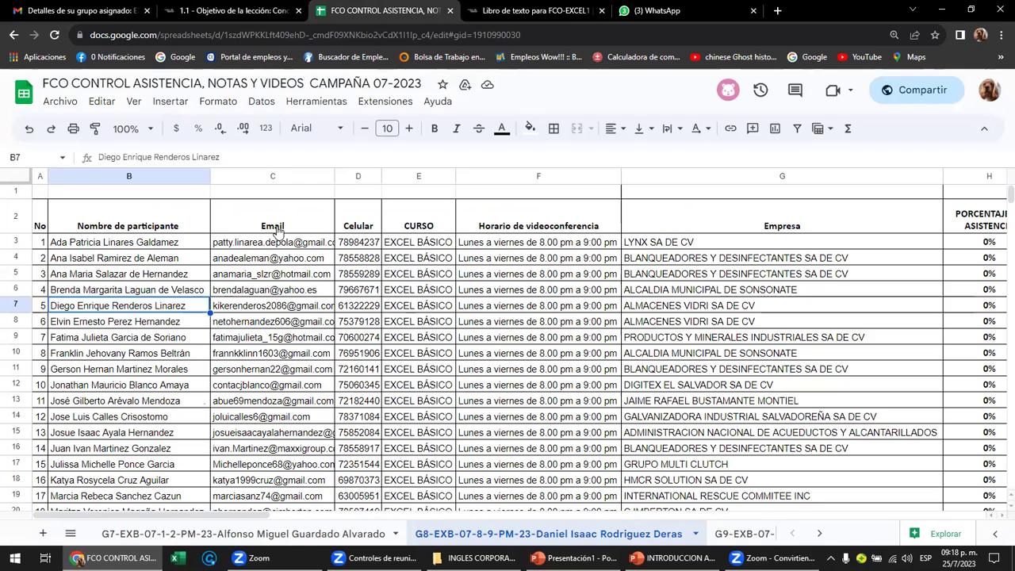
key("ctrl+5")
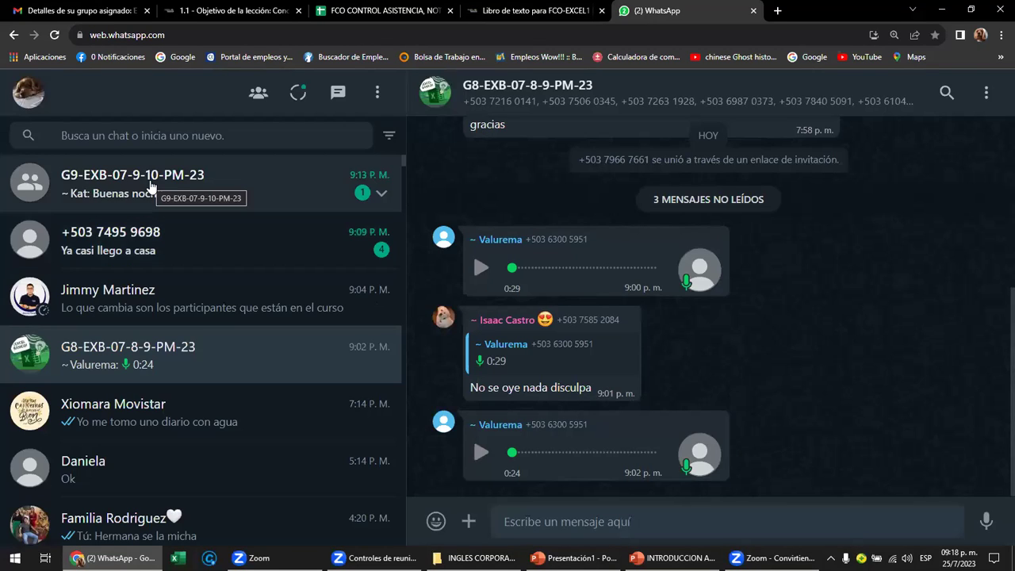
Open the G9-EXB-07-9-10-PM-23 group chat and place the cursor in its message box.
left_click(150, 187)
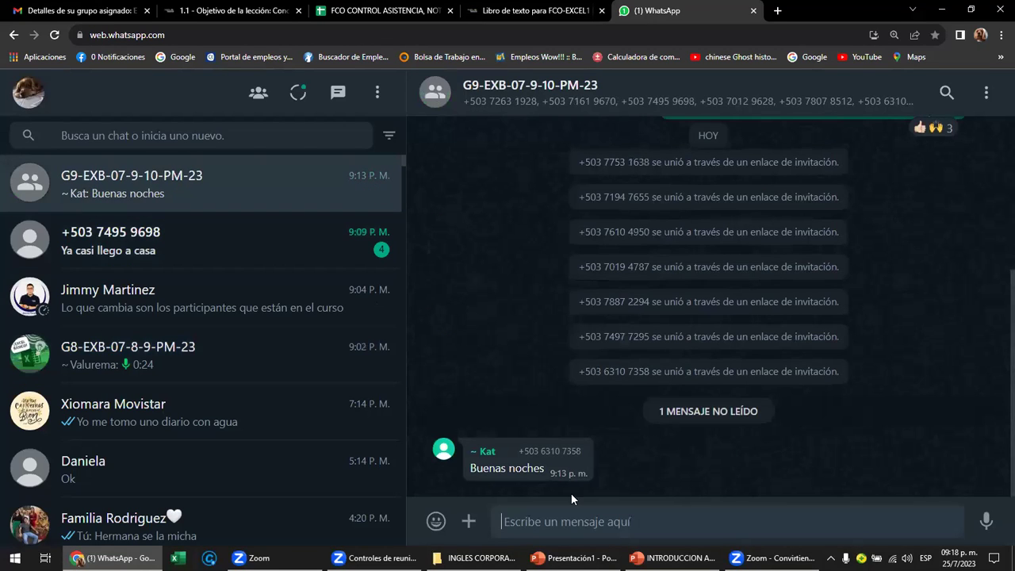
mouse_move(527, 460)
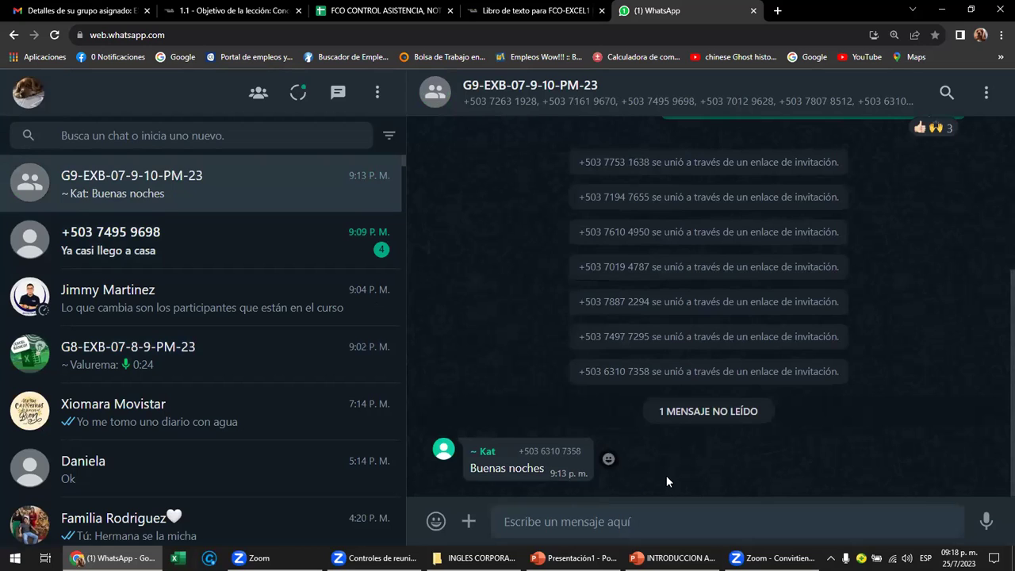
left_click(641, 521)
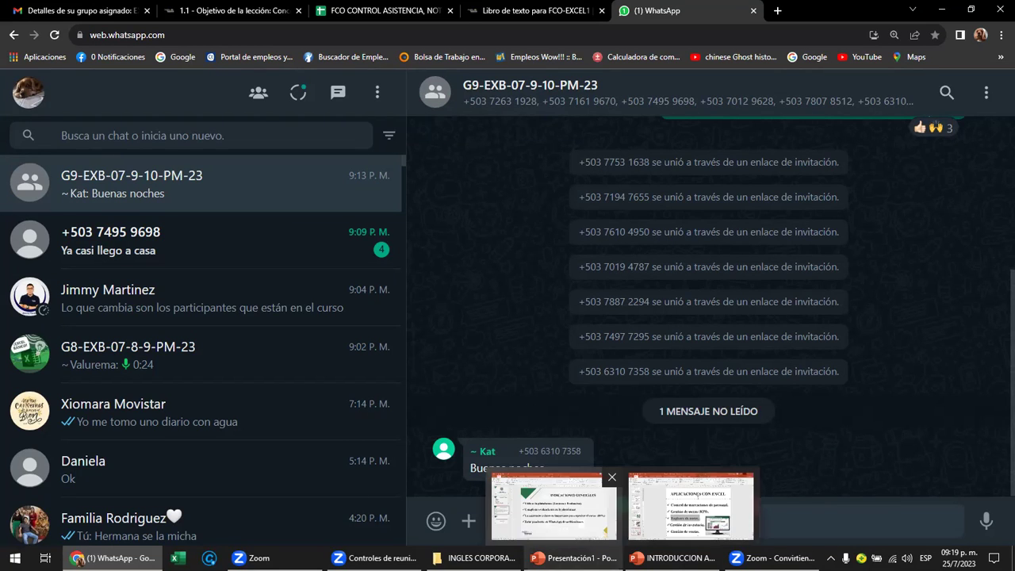
Bring Presentación1 forward on its title slide with the facilitator's credentials and browse slides 1 and 2.
left_click(553, 507)
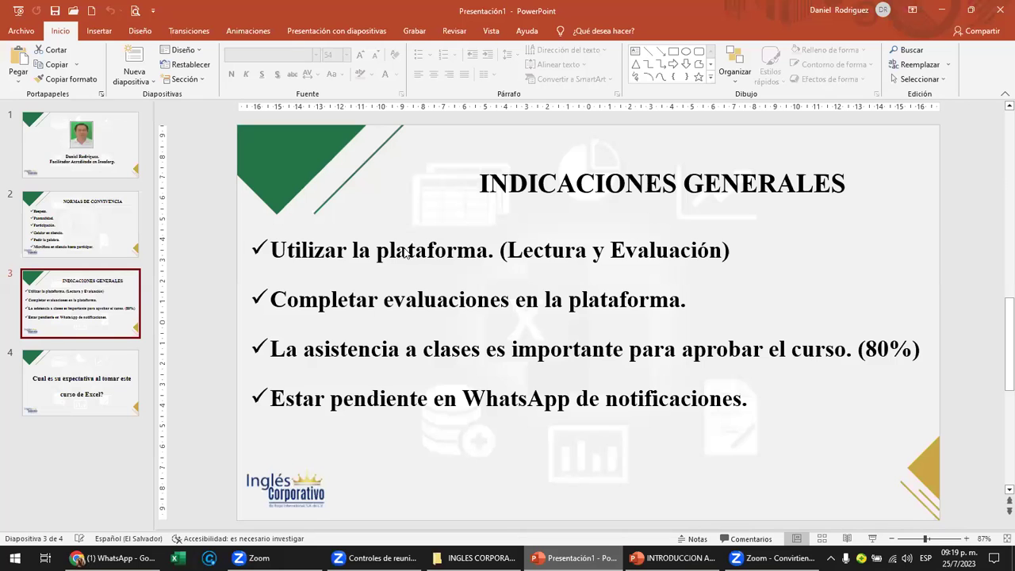
key("Home")
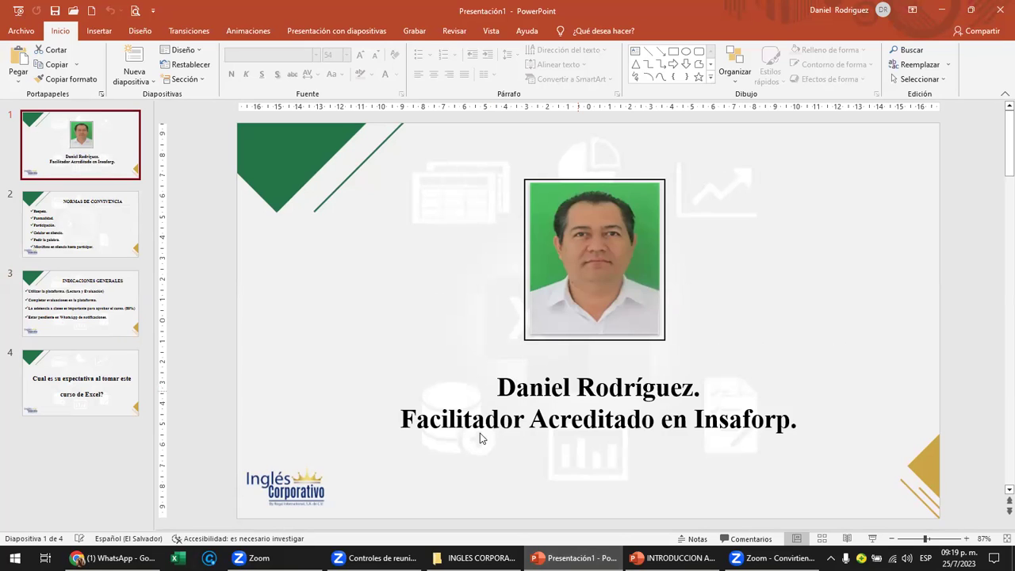
left_click(581, 387)
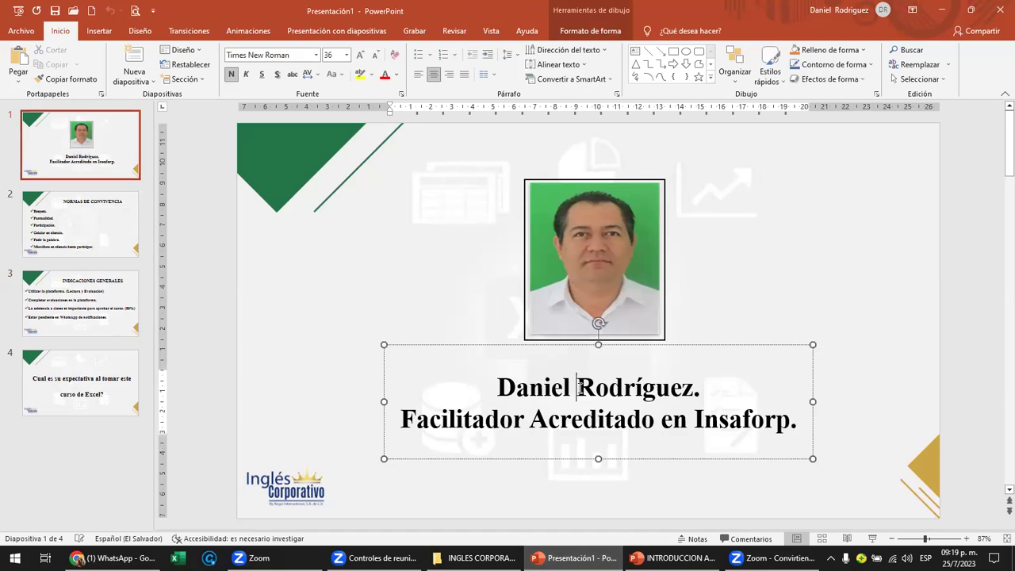
scroll(581, 386, "down", 1)
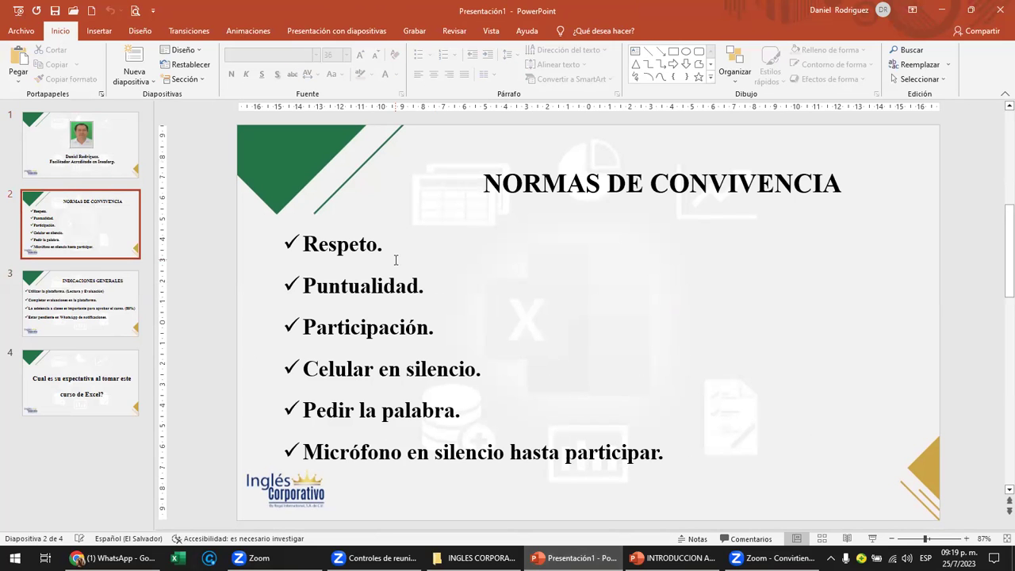
scroll(396, 260, "up", 1)
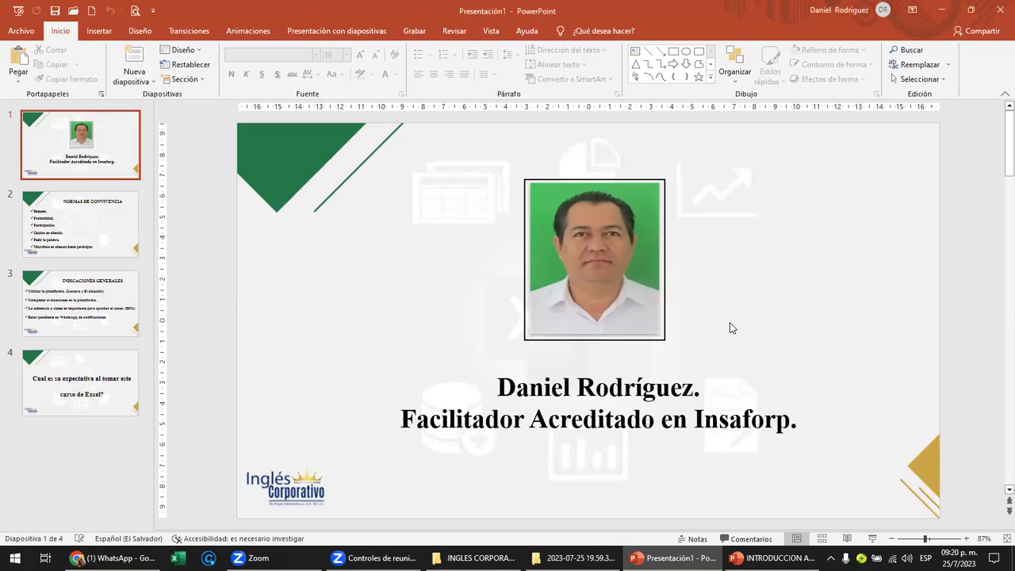
Show slide 2 NORMAS DE CONVIVENCIA and place the caret after 'palabra.' and after 'Micrófono'.
left_click(97, 242)
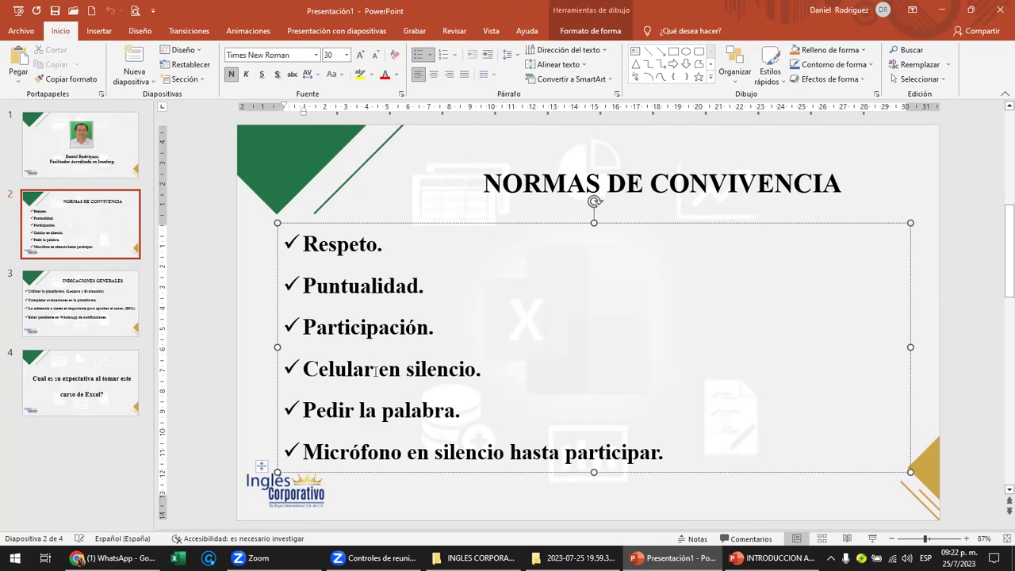
left_click(465, 411)
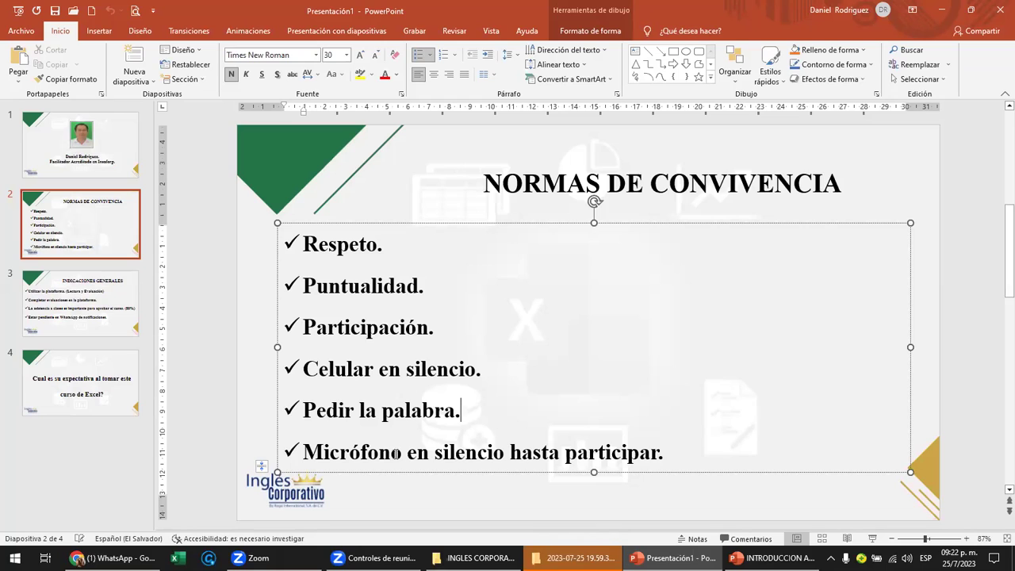
left_click(404, 456)
Select the words Lectura and Evaluación in the slide text, then deselect the text box.
scroll(922, 423, "down", 1)
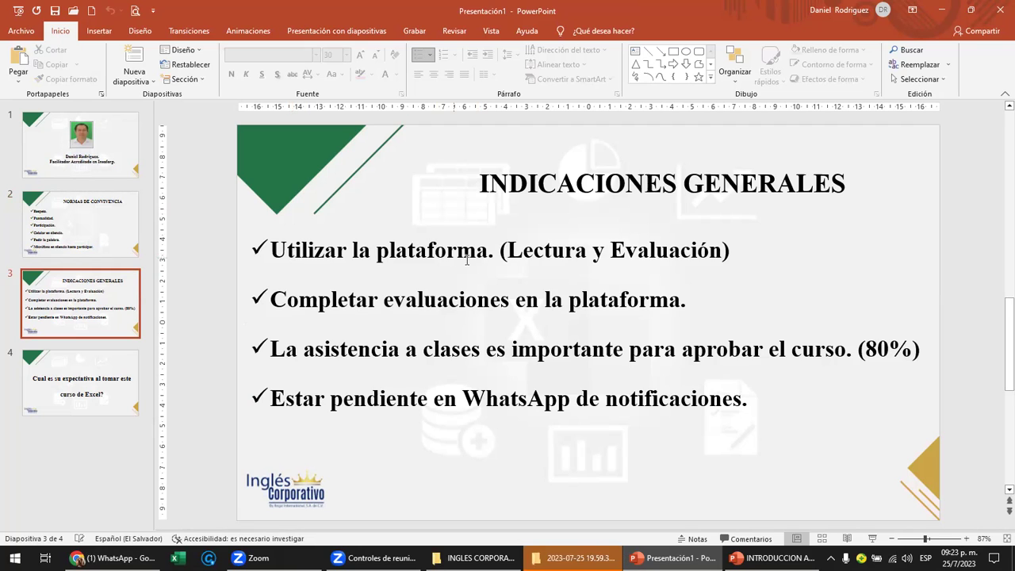
double_click(508, 250)
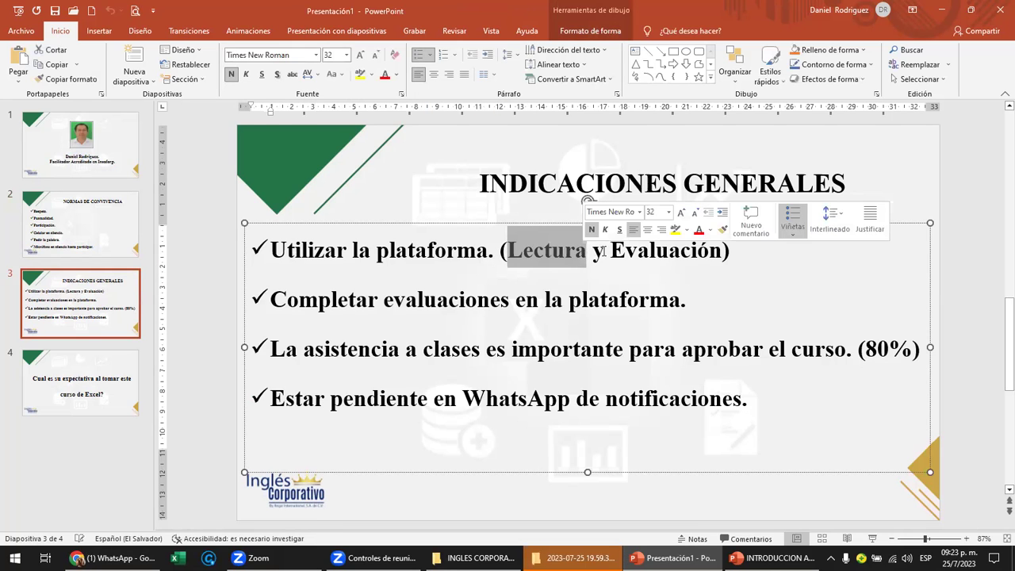
left_click_drag(610, 250, 709, 264)
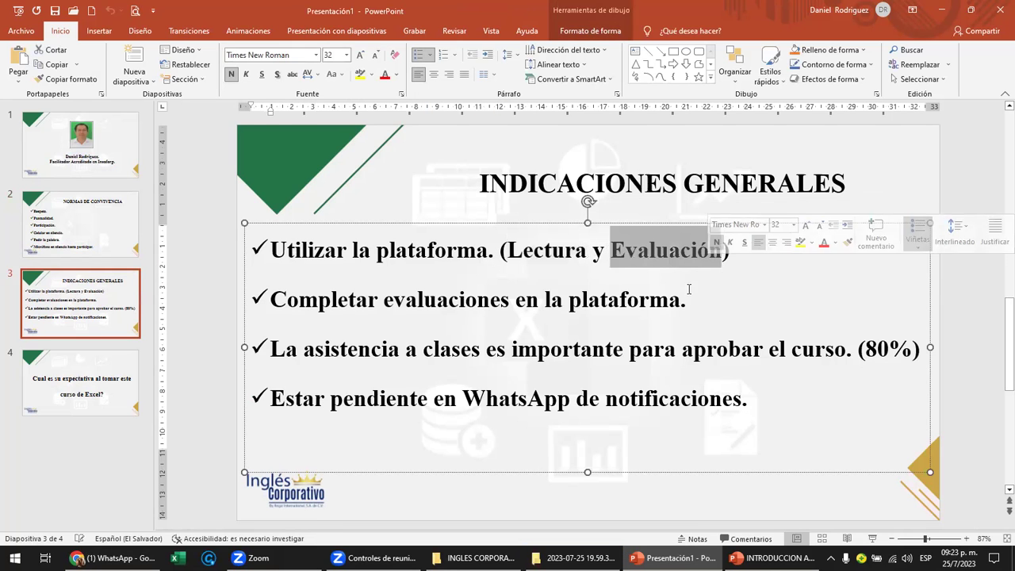
left_click(684, 300)
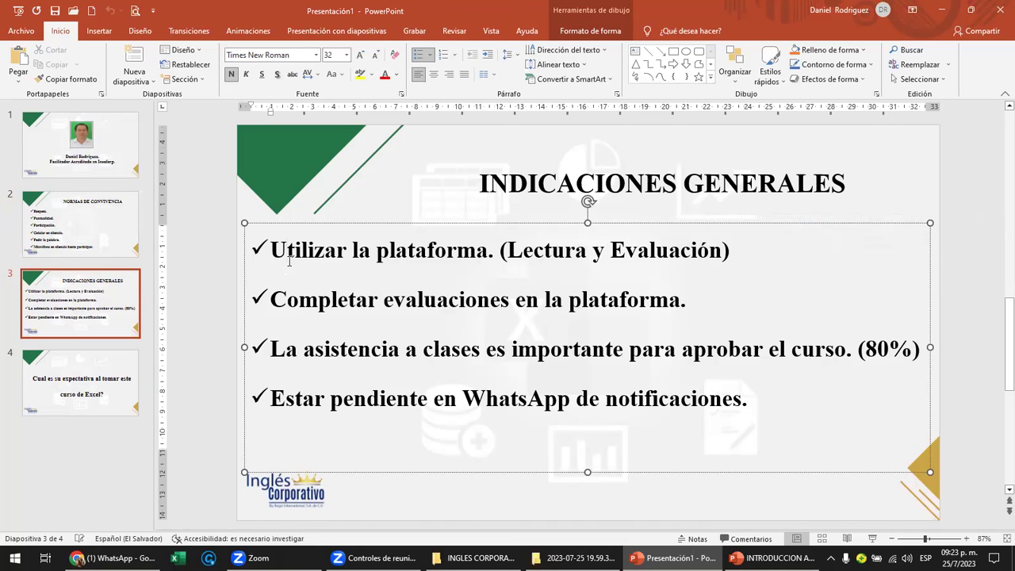
left_click(273, 305)
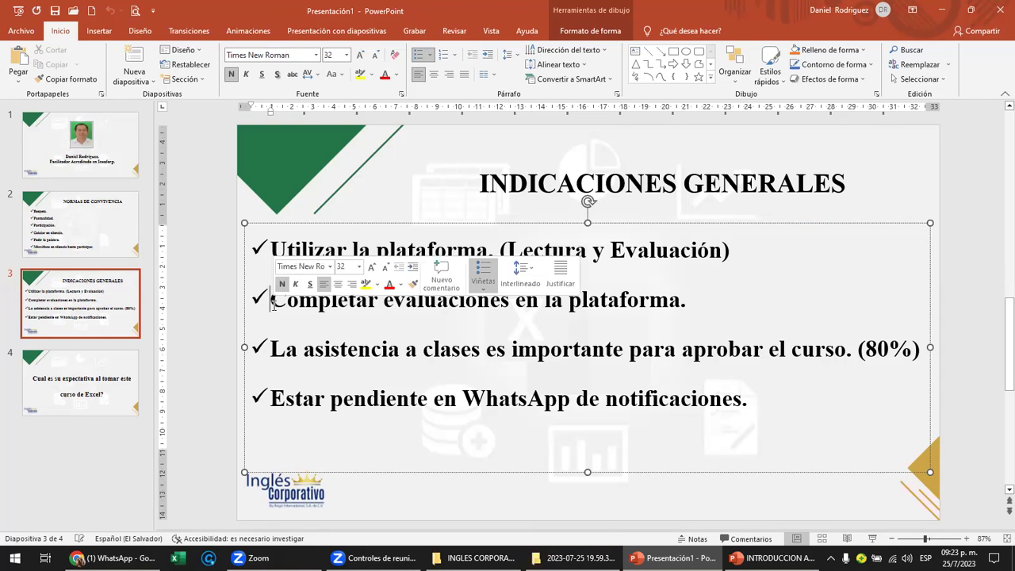
left_click(212, 321)
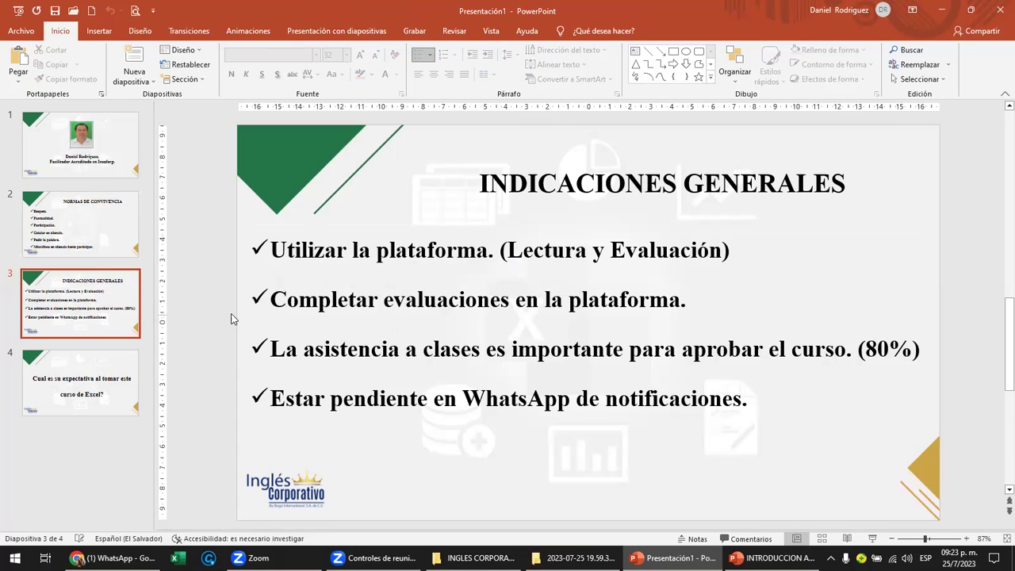
Click through slide 3's INDICACIONES GENERALES bullets, then show slide 4 on course expectations.
left_click(785, 349)
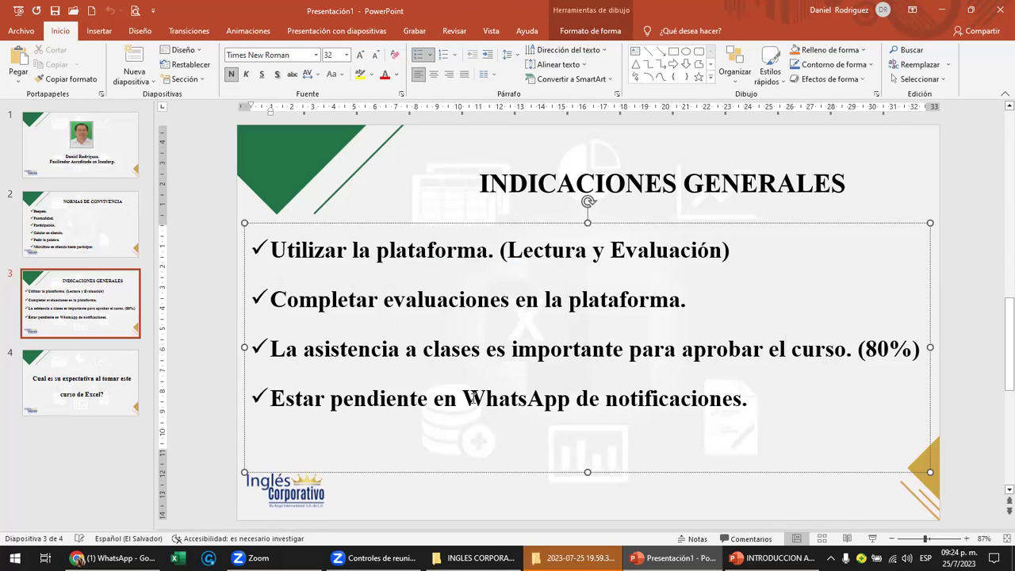
left_click(571, 403)
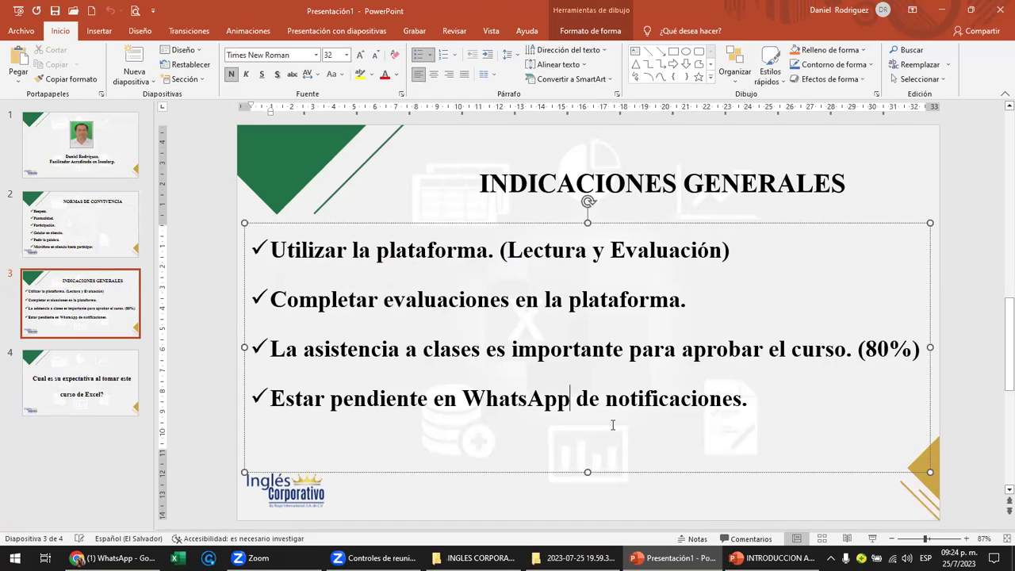
left_click(612, 425)
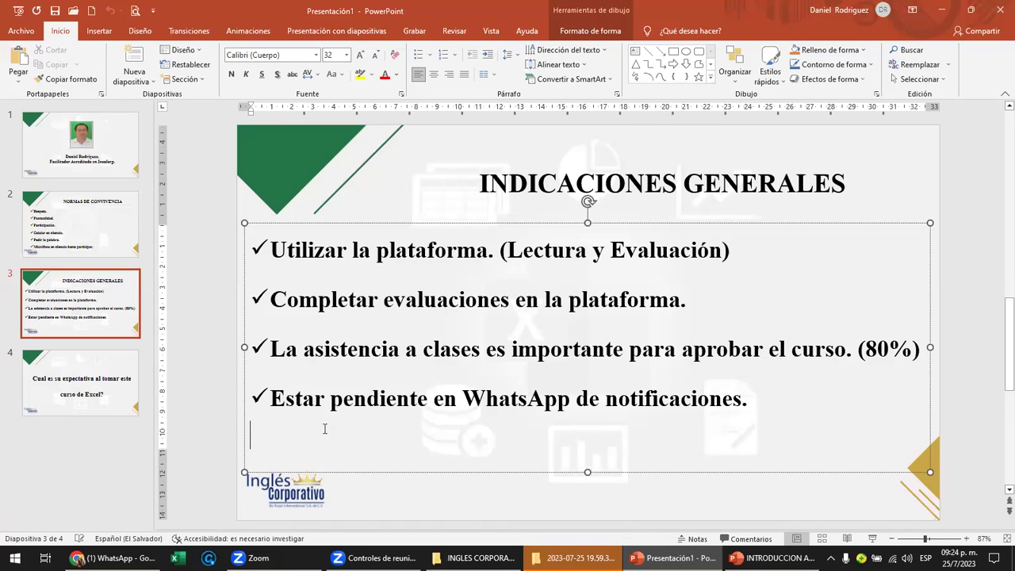
left_click(372, 253)
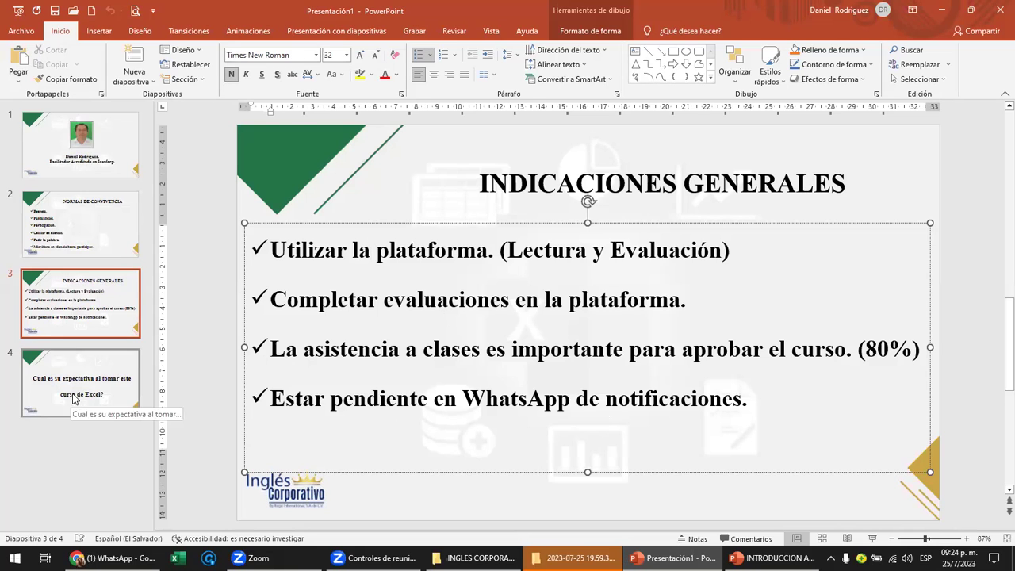
left_click(74, 401)
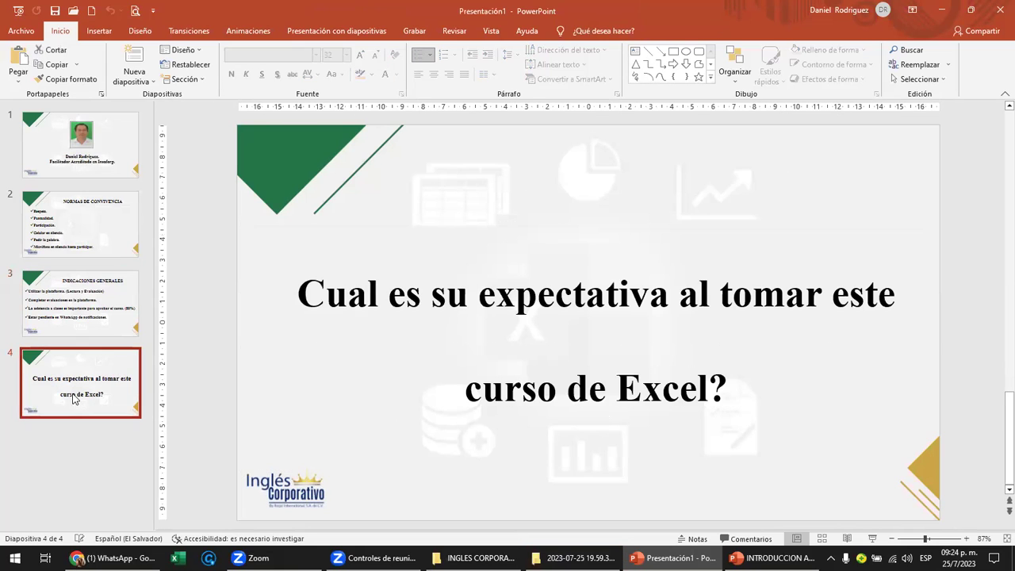
left_click(391, 306)
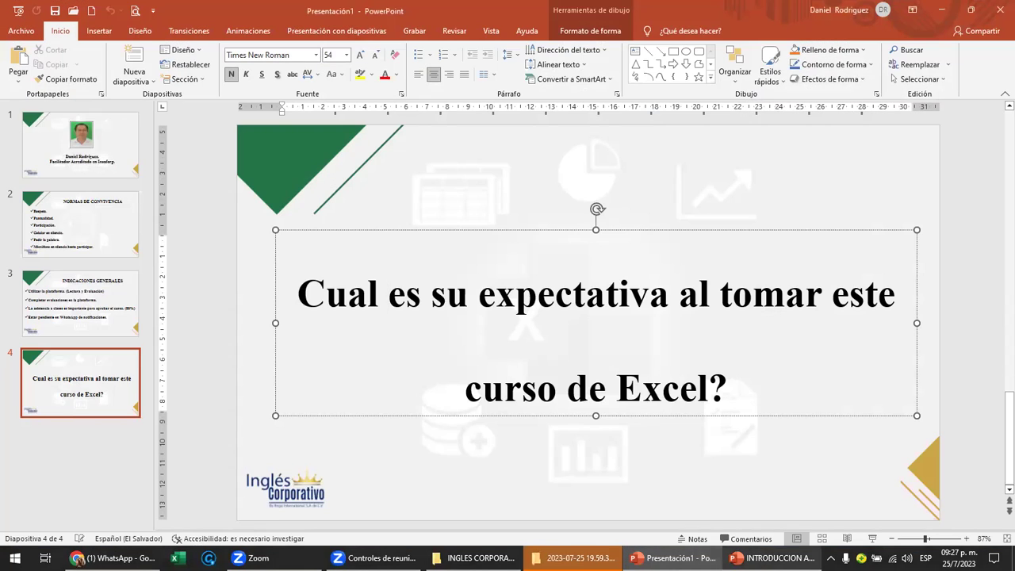
key("alt+Tab")
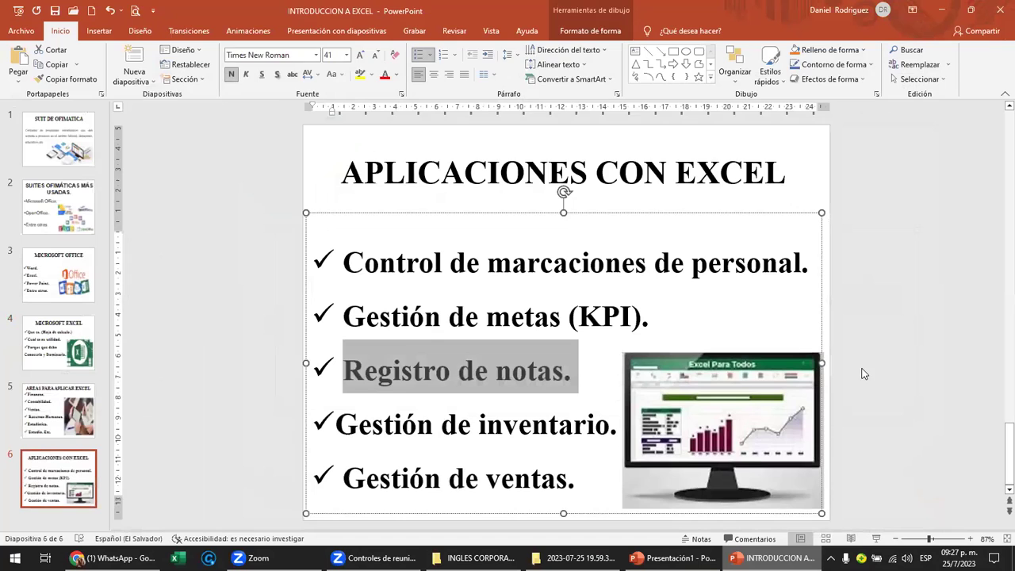
Return INTRODUCCION A EXCEL to slide 1 SUIT DE OFIMATICA, deselect text in Presentación1, then bring up WhatsApp Web.
left_click(864, 373)
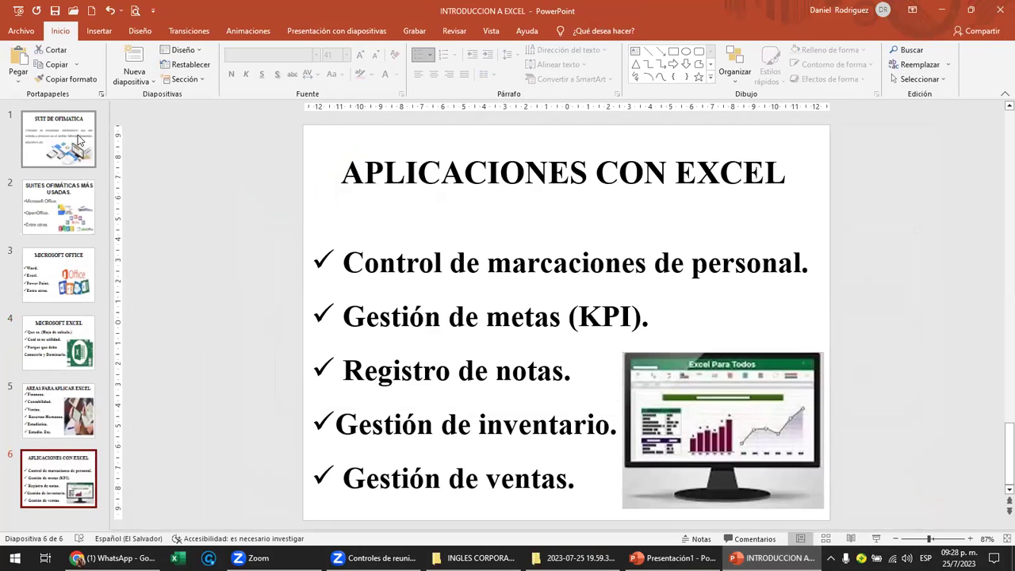
left_click(80, 134)
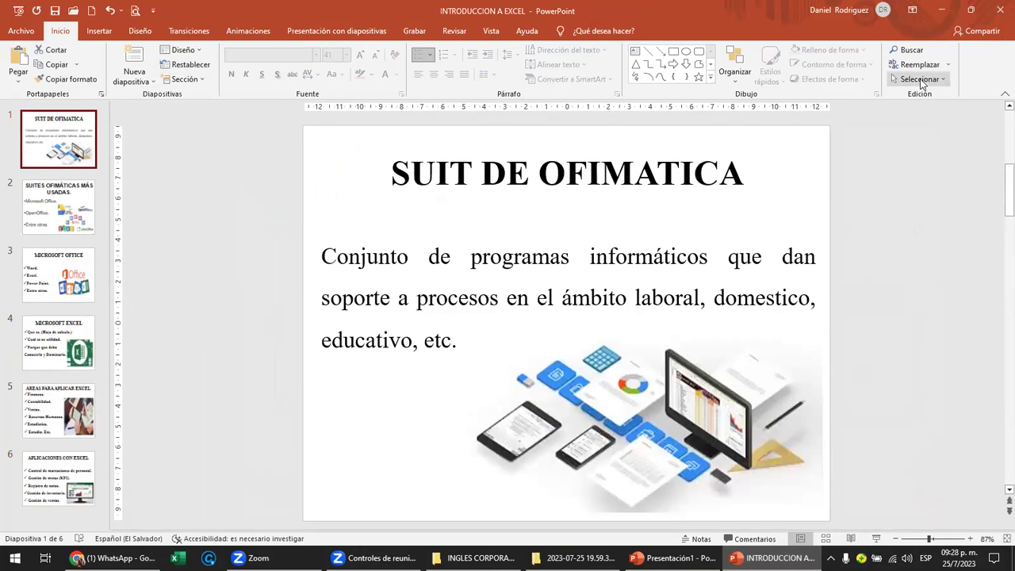
left_click(941, 10)
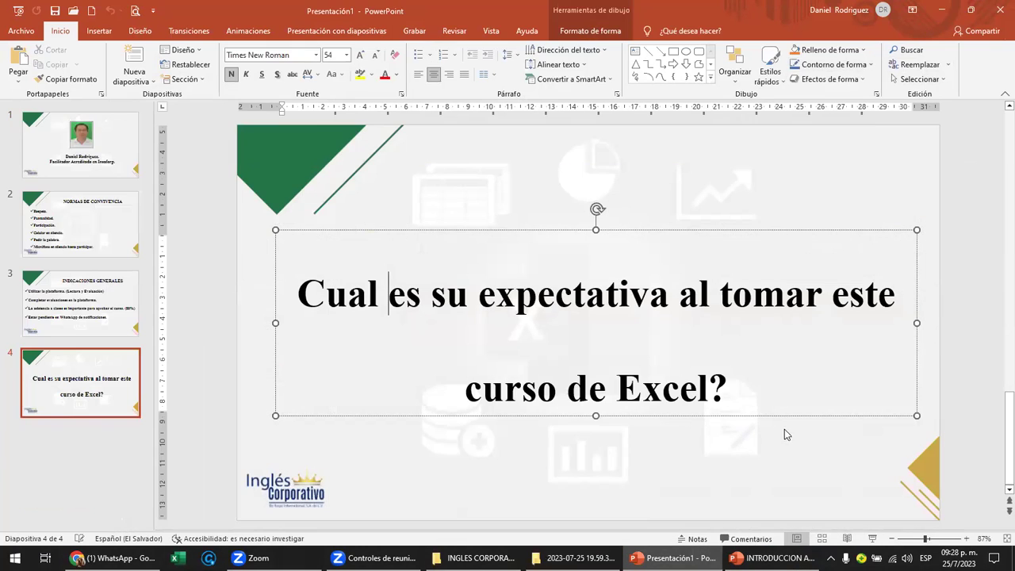
left_click(978, 378)
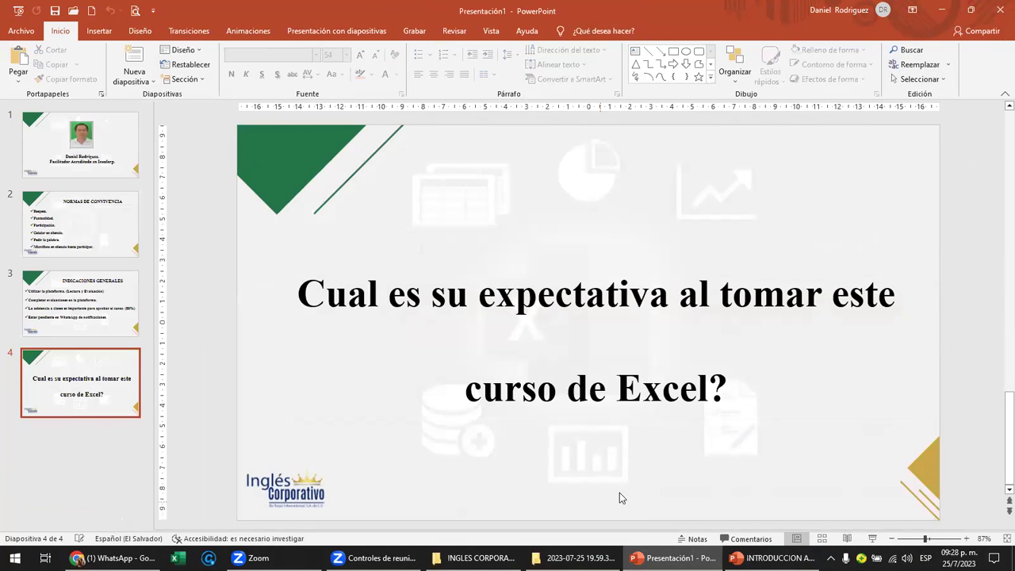
left_click(119, 557)
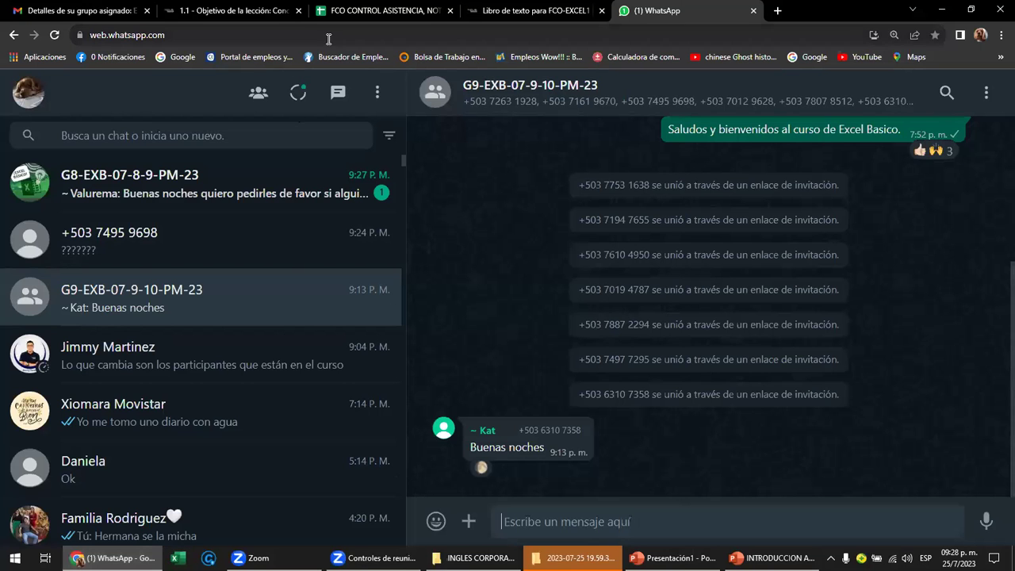
Return to the Excel Básico course outline and open the Sección 1 lesson on basic Excel concepts.
left_click(230, 10)
scroll(210, 329, "up", 3)
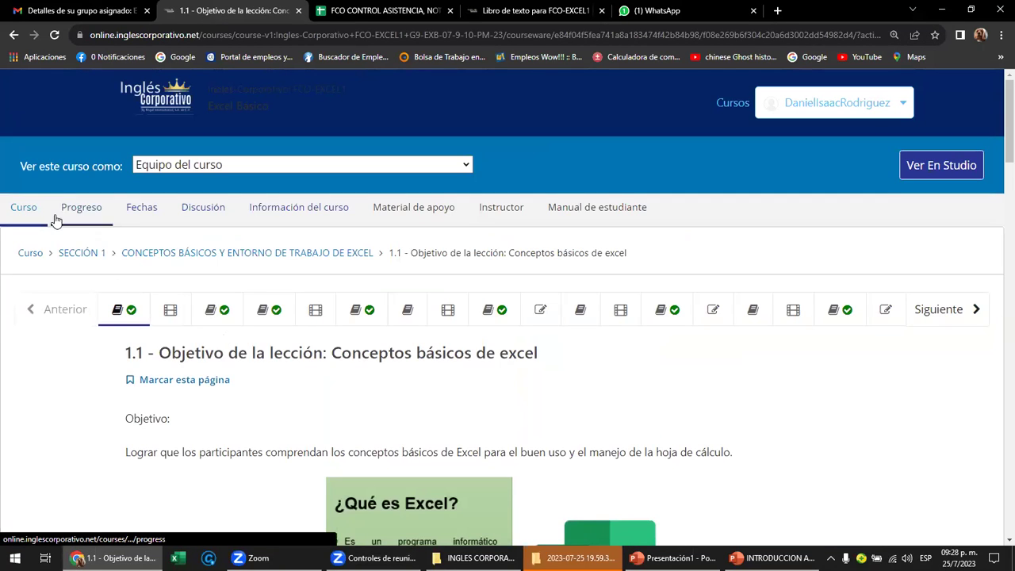
left_click(26, 212)
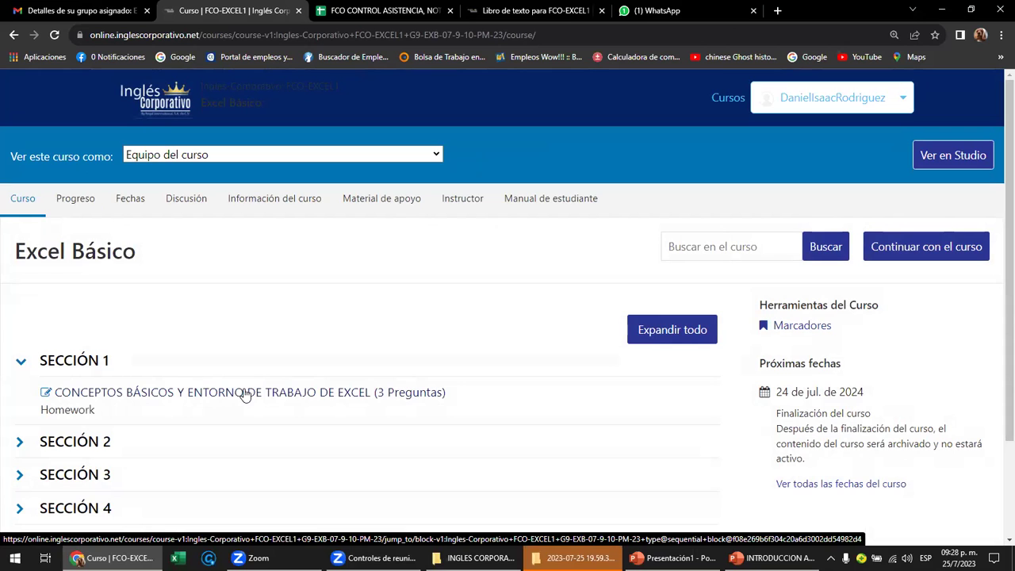
scroll(255, 391, "down", 3)
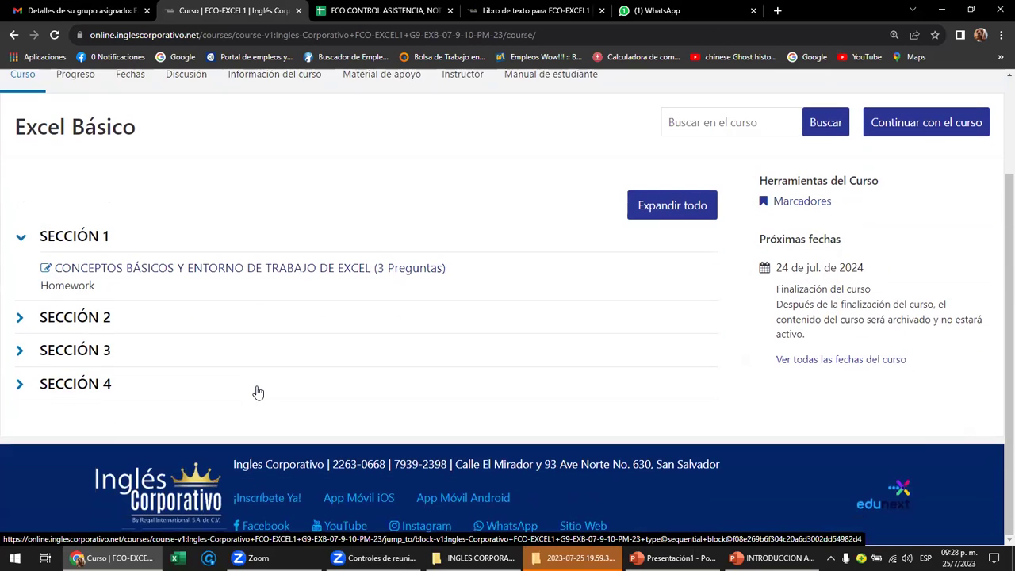
left_click(352, 274)
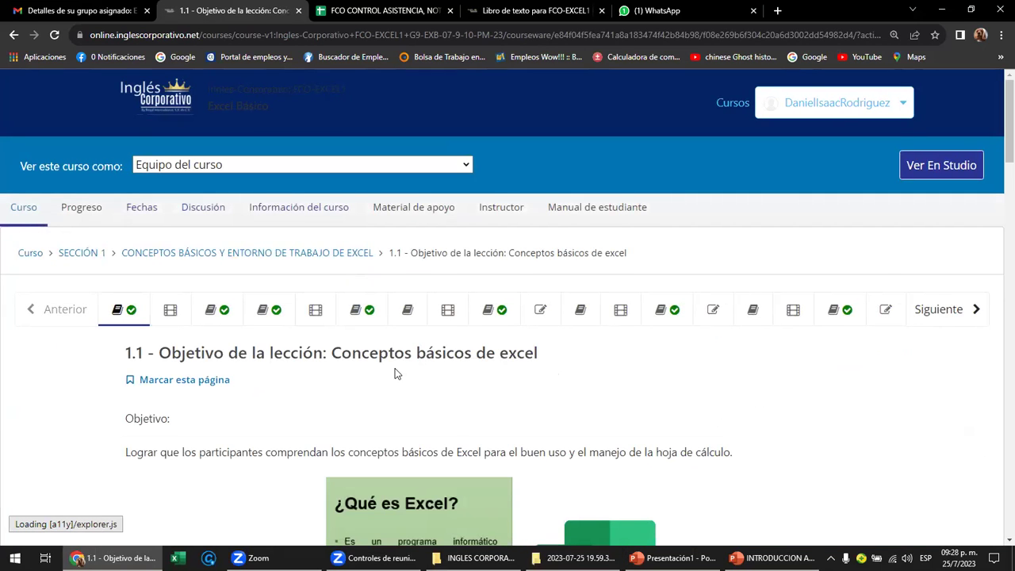
Scroll through lesson 1.1's ¿Qué es Excel? material, then bring the INTRODUCCION A EXCEL deck forward.
scroll(396, 373, "down", 1)
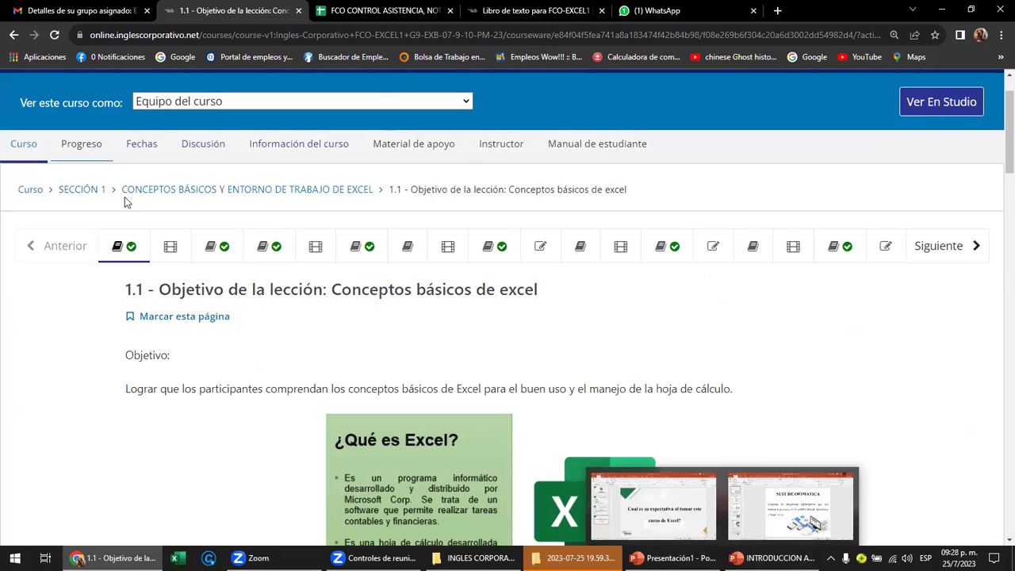
scroll(125, 198, "down", 2)
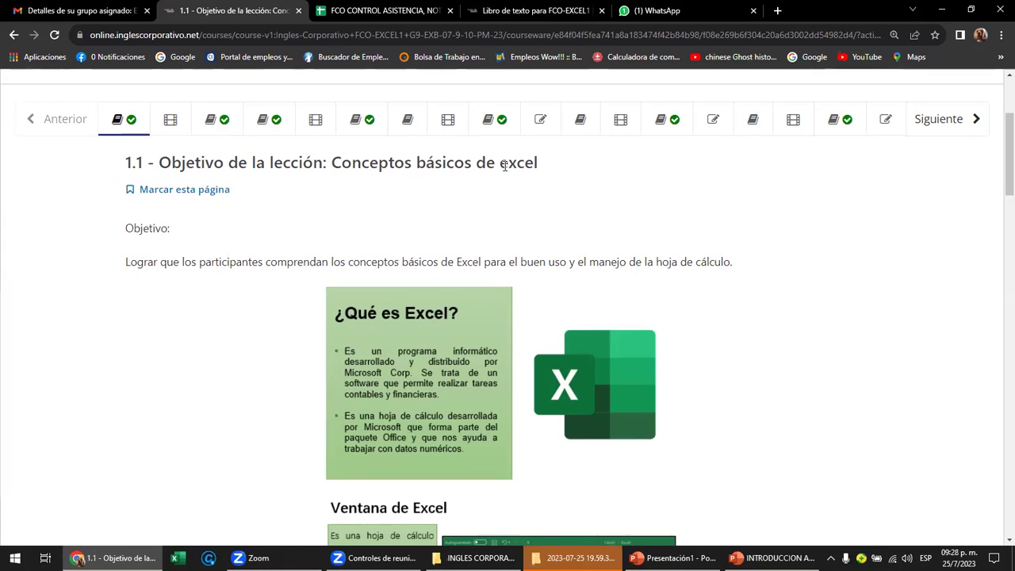
scroll(511, 170, "down", 1)
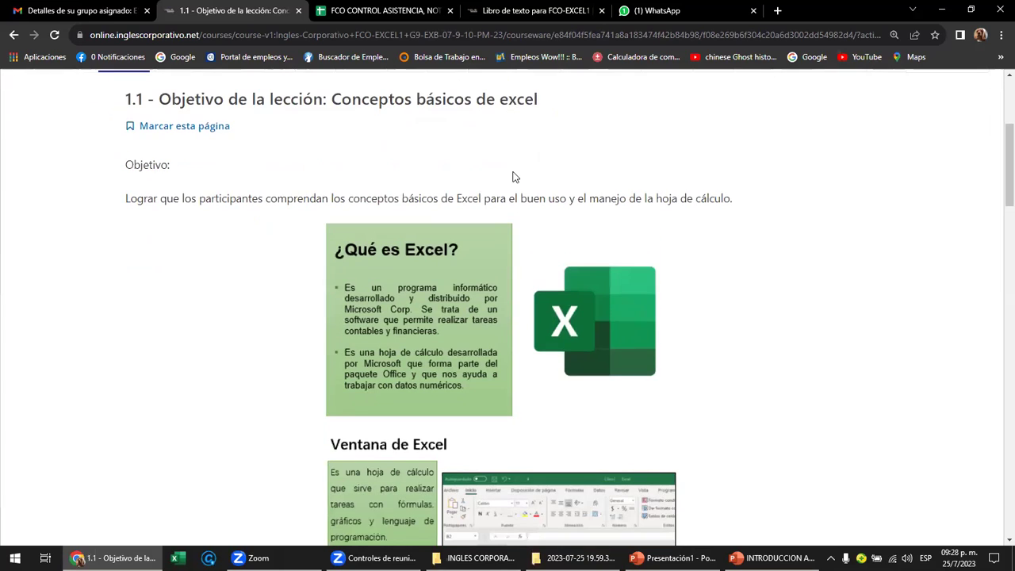
scroll(472, 252, "down", 1)
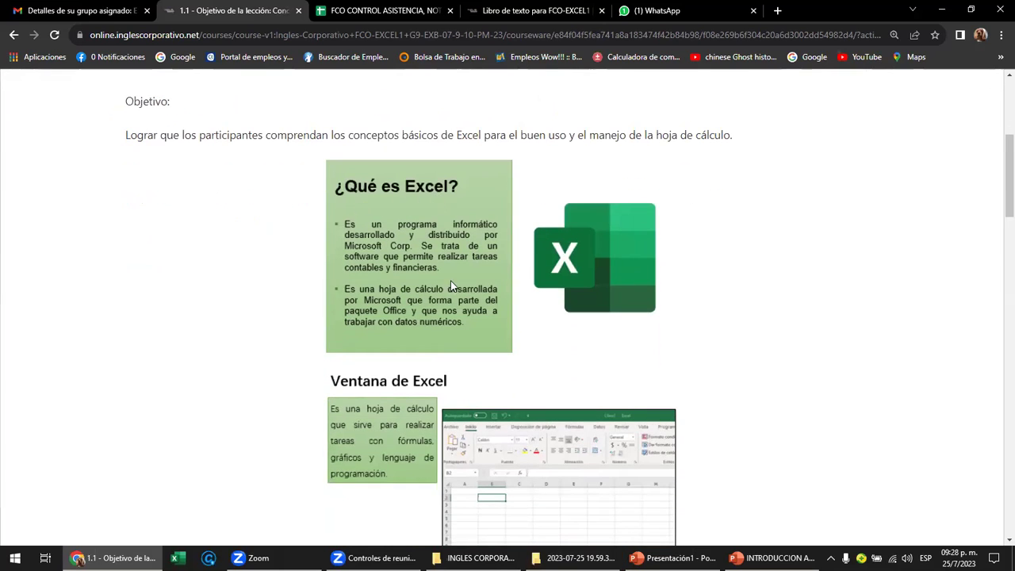
scroll(449, 278, "down", 1)
scroll(448, 278, "down", 1)
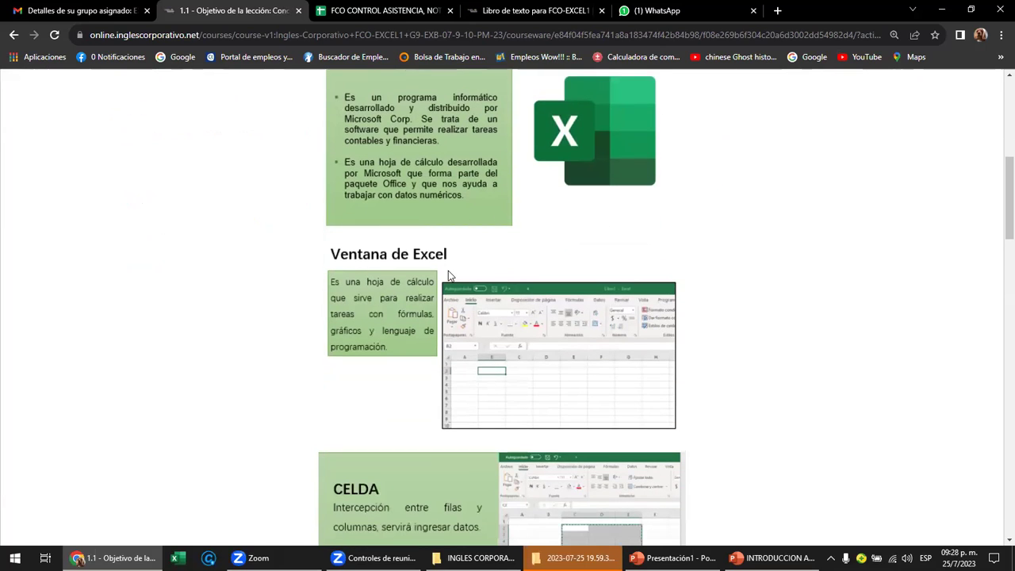
scroll(449, 274, "up", 1)
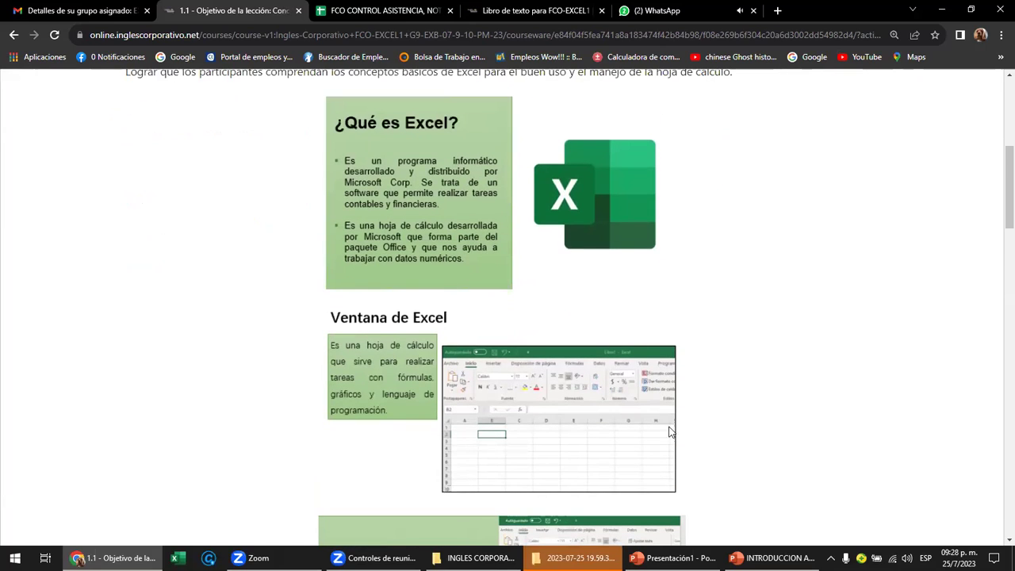
mouse_move(674, 558)
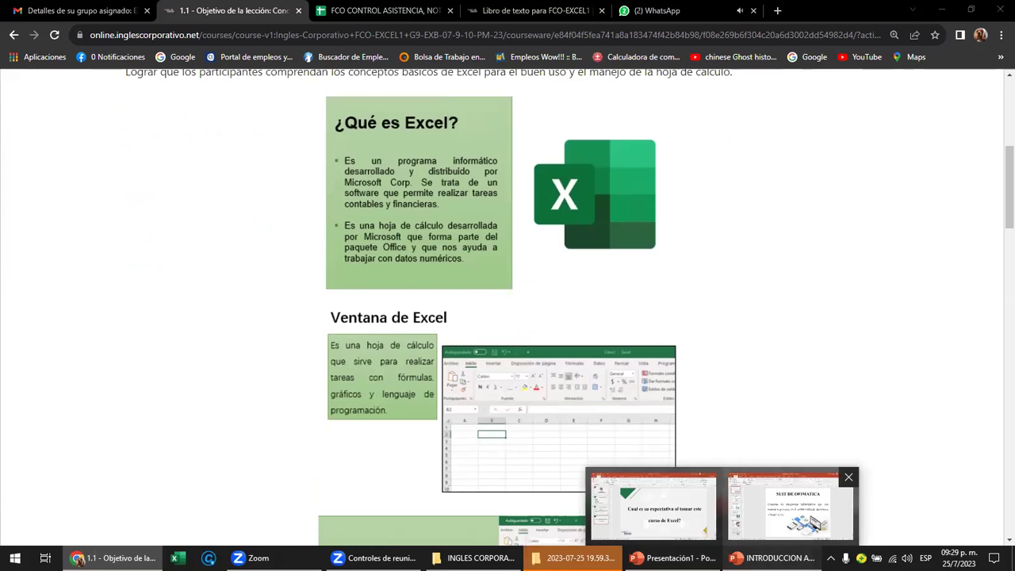
left_click(813, 524)
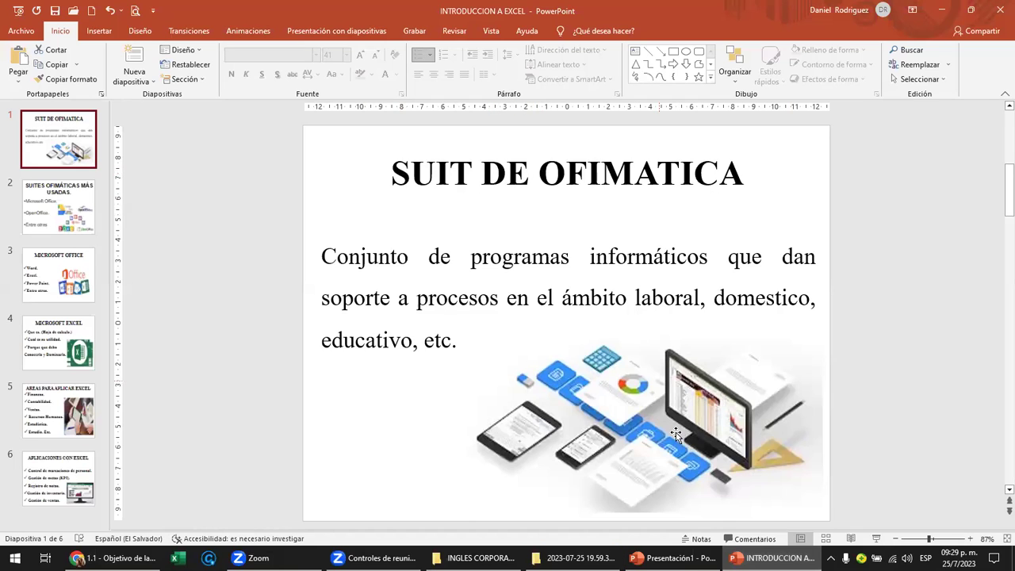
left_click(873, 449)
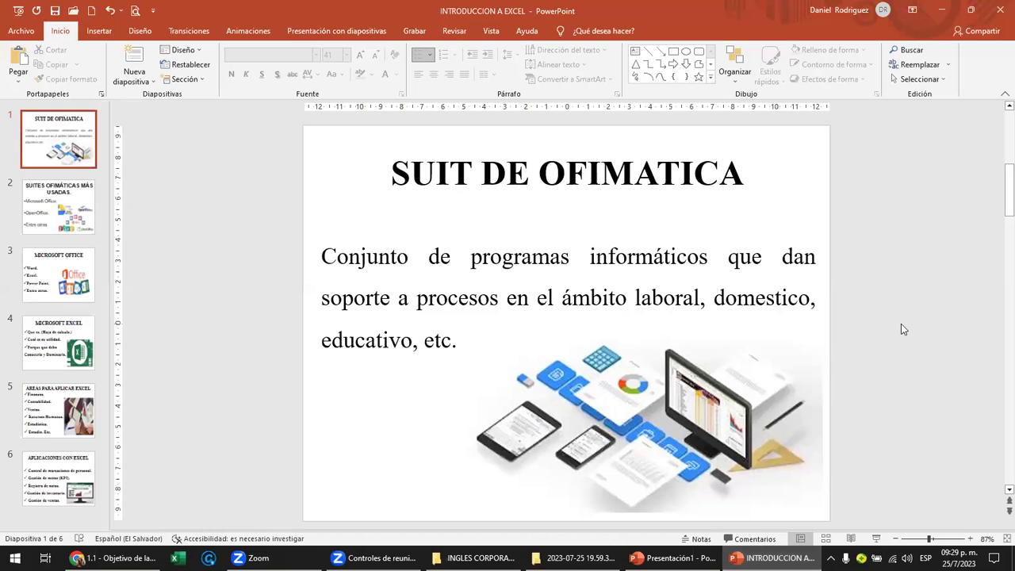
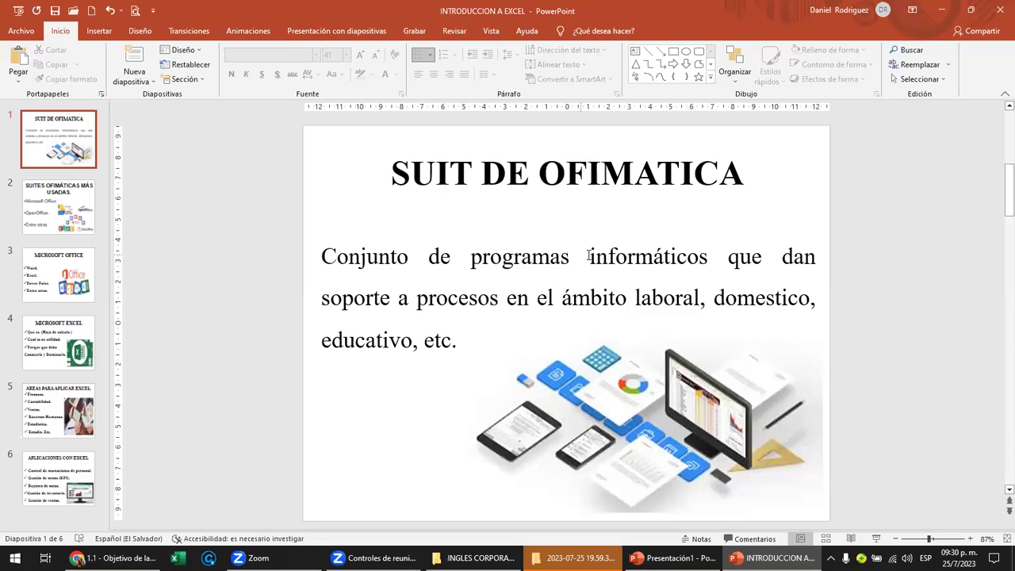
On the current slide, briefly highlight 'soporte a procesos', 'laboral' and 'domestico', dismissing a news popup.
left_click_drag(325, 299, 474, 316)
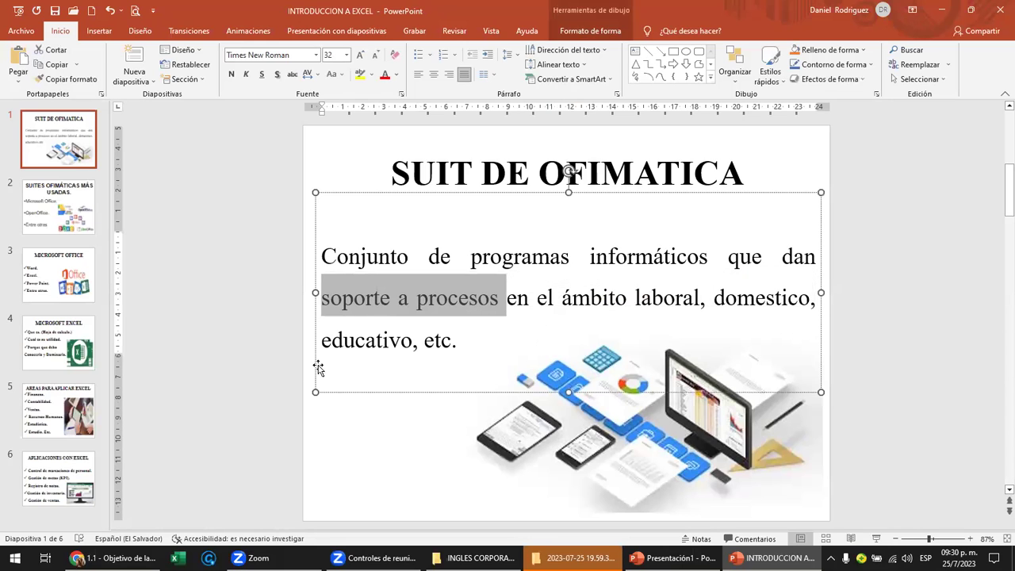
left_click(278, 355)
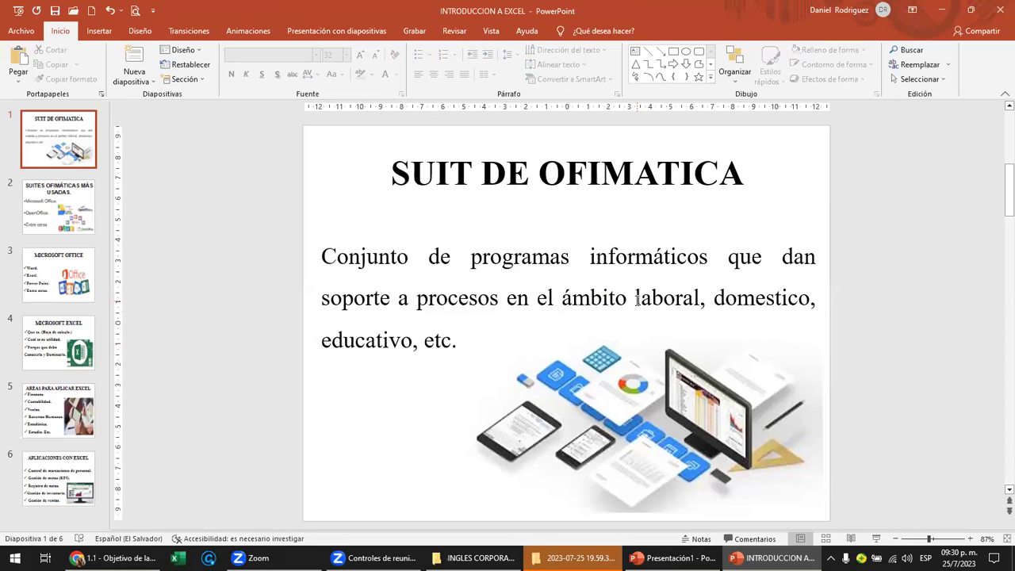
left_click_drag(637, 299, 702, 301)
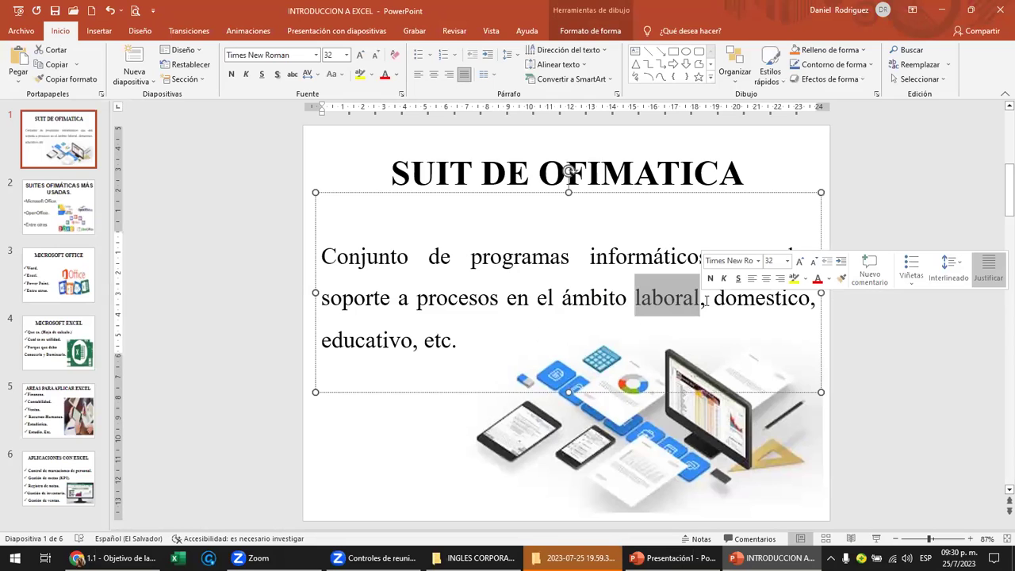
left_click(870, 368)
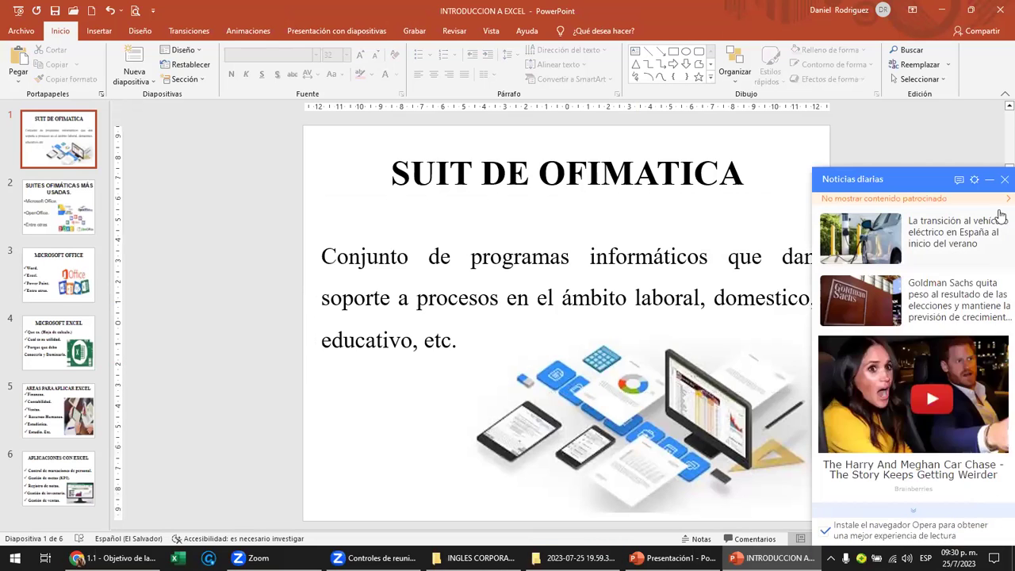
left_click(1003, 179)
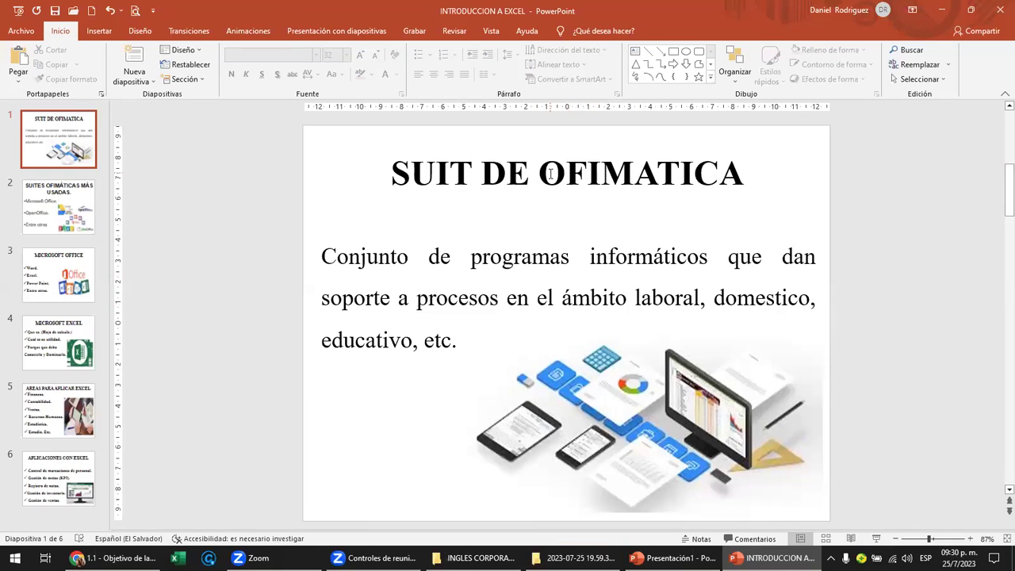
left_click_drag(716, 299, 807, 299)
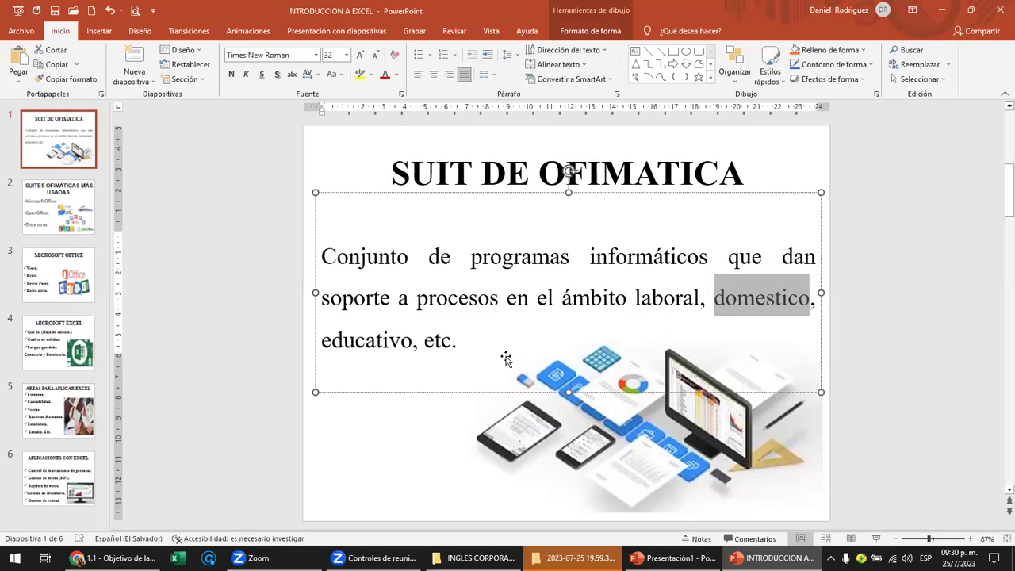
left_click(326, 345)
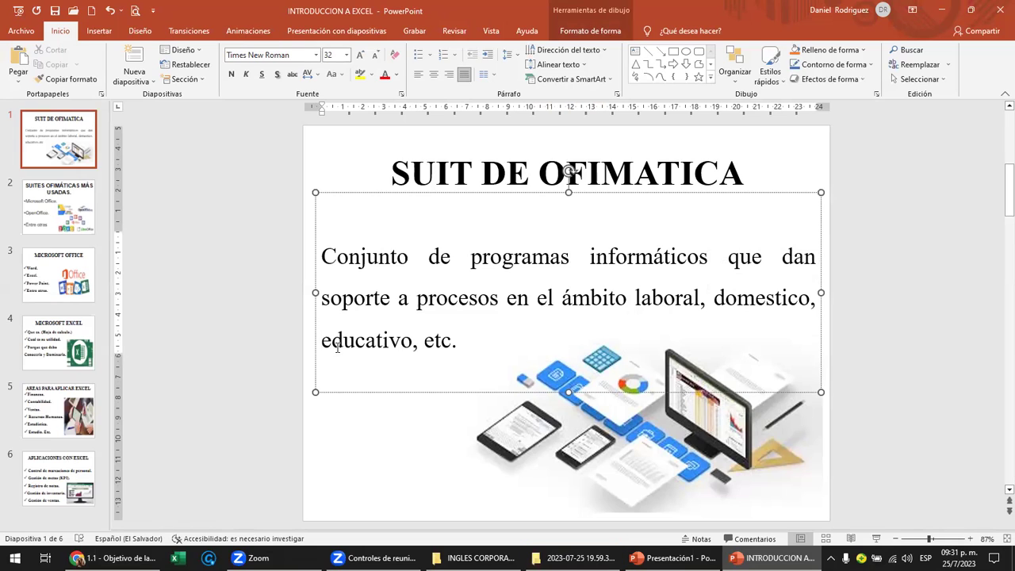
left_click(886, 379)
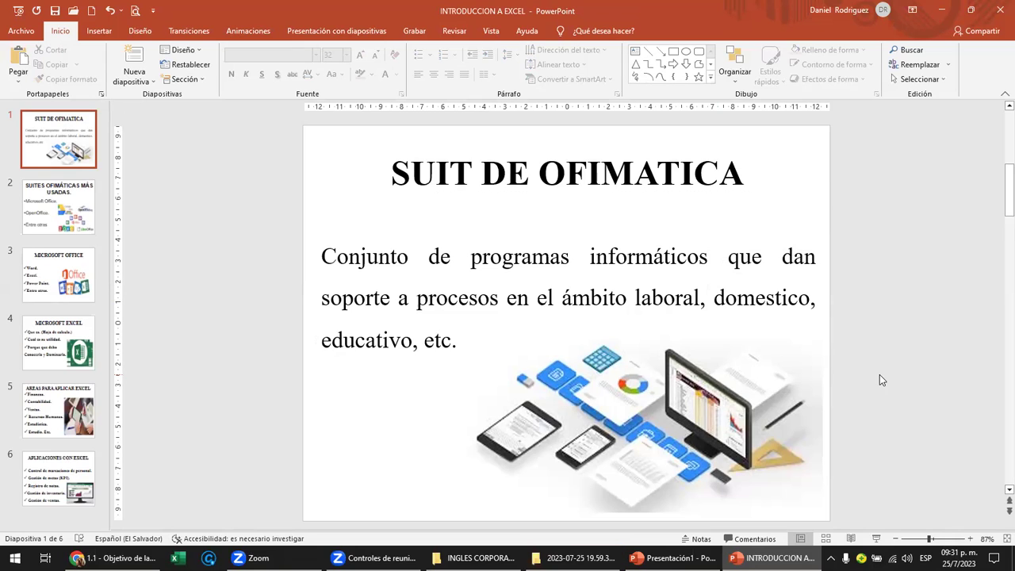
Move to slide 2 and place the cursor in its bullet list at Microsoft Office.
key("Page_Down")
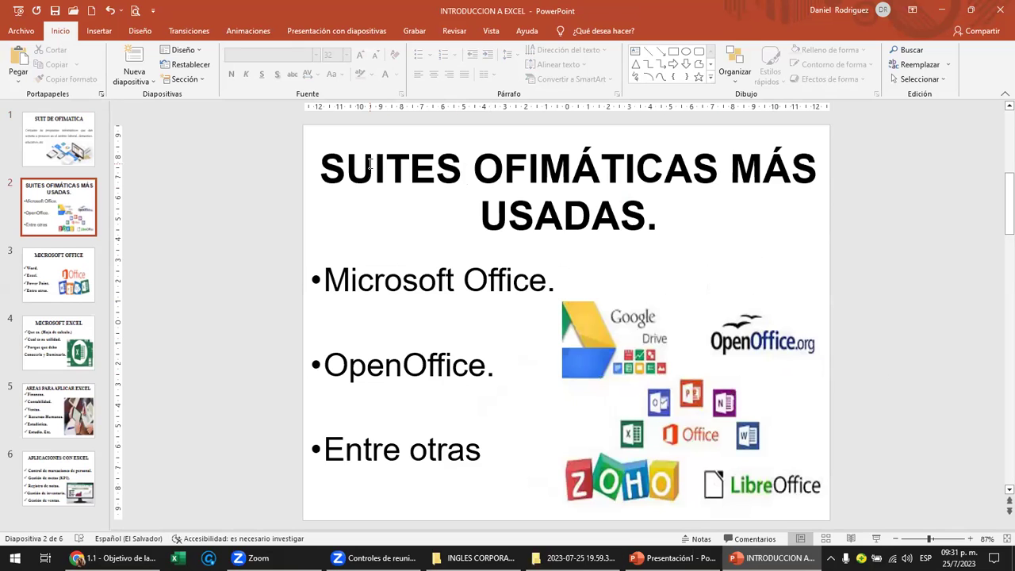
left_click(334, 277)
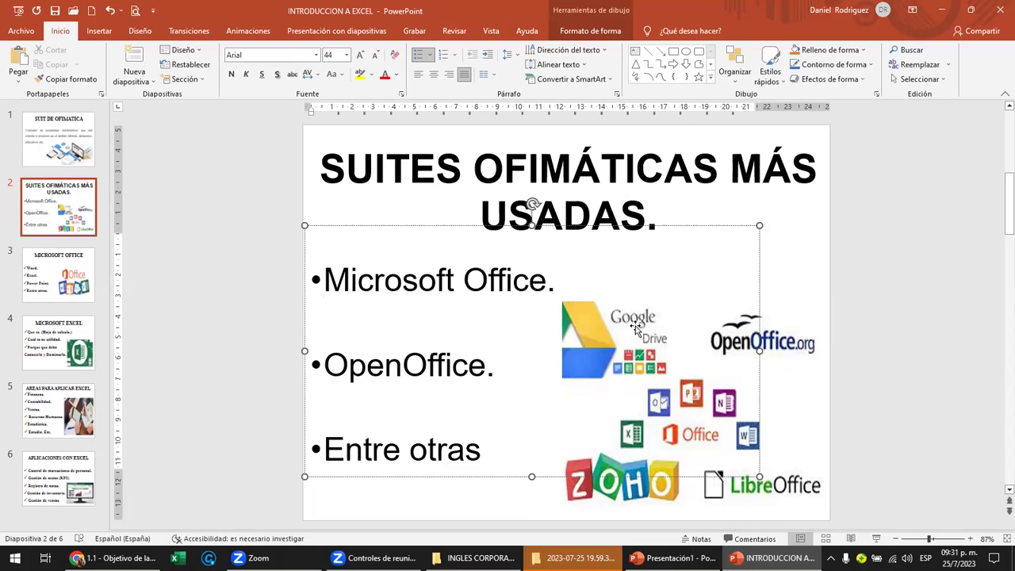
left_click(513, 281)
On slide 3, add '(hoja de calculo)' after the Excel bullet.
scroll(513, 283, "down", 1)
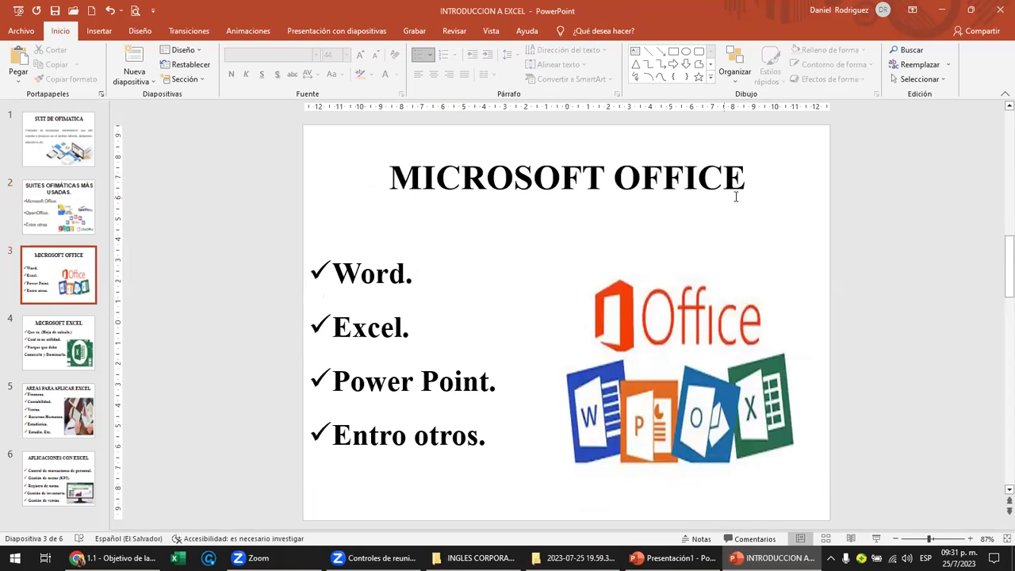
left_click(437, 336)
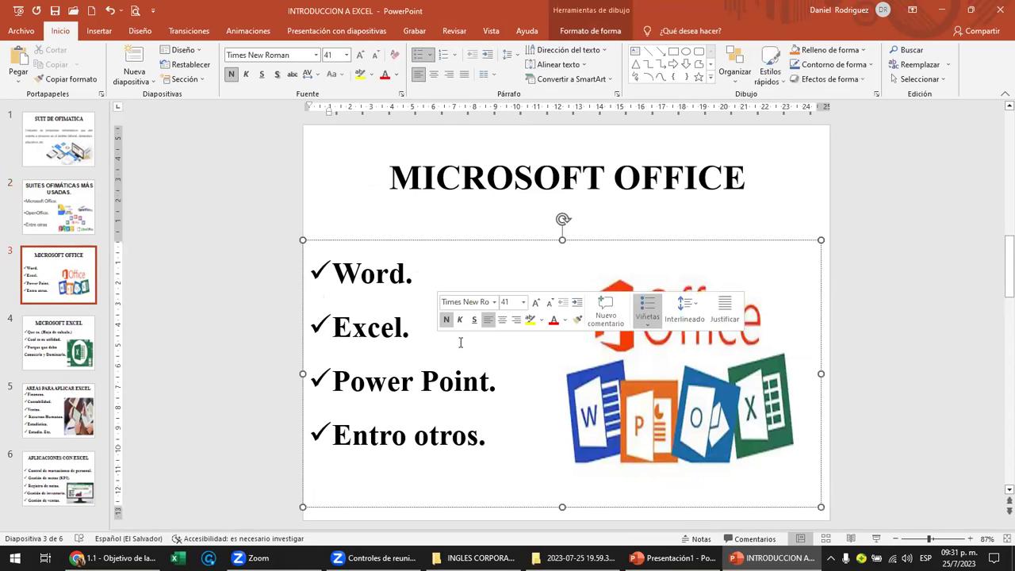
type("(ho")
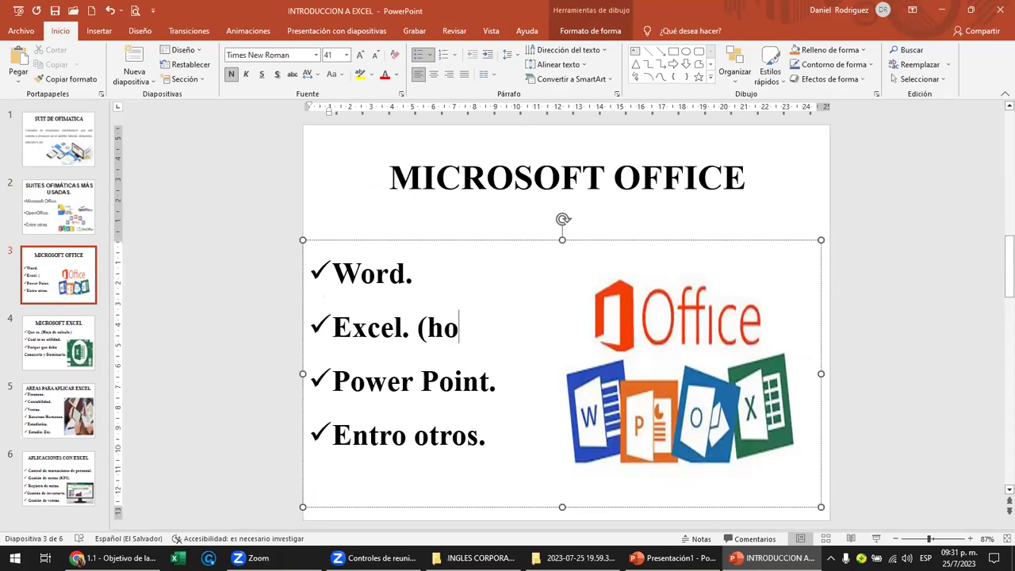
type("ja de cal")
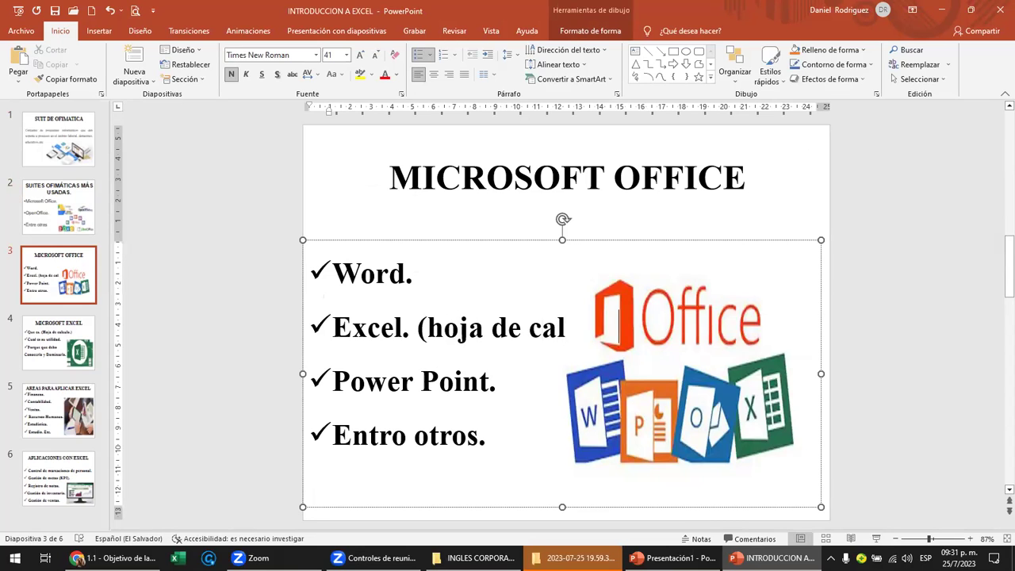
Narrow the Office image so the Excel line fits, then leave the bullet list.
left_click(711, 383)
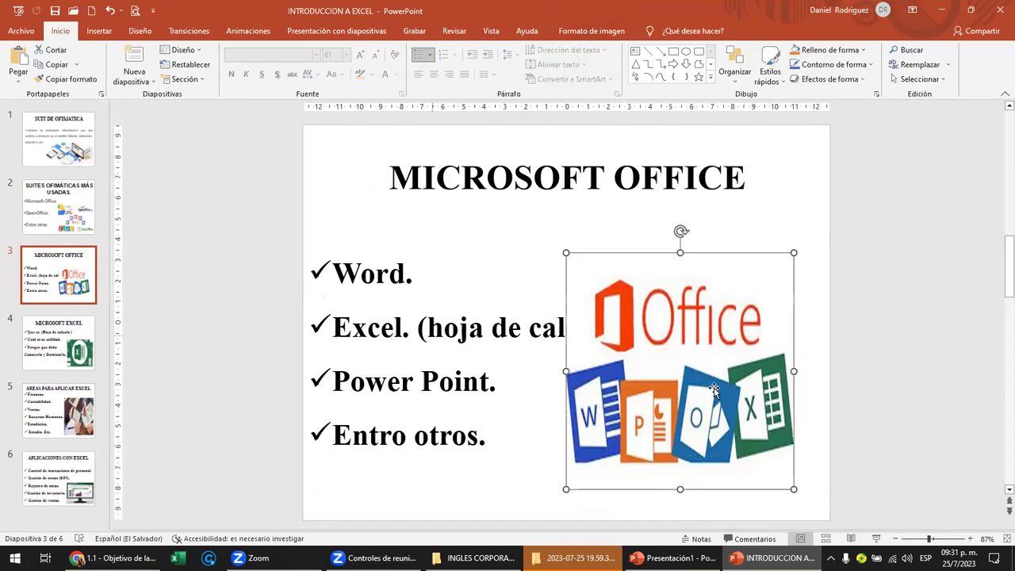
left_click_drag(566, 371, 647, 377)
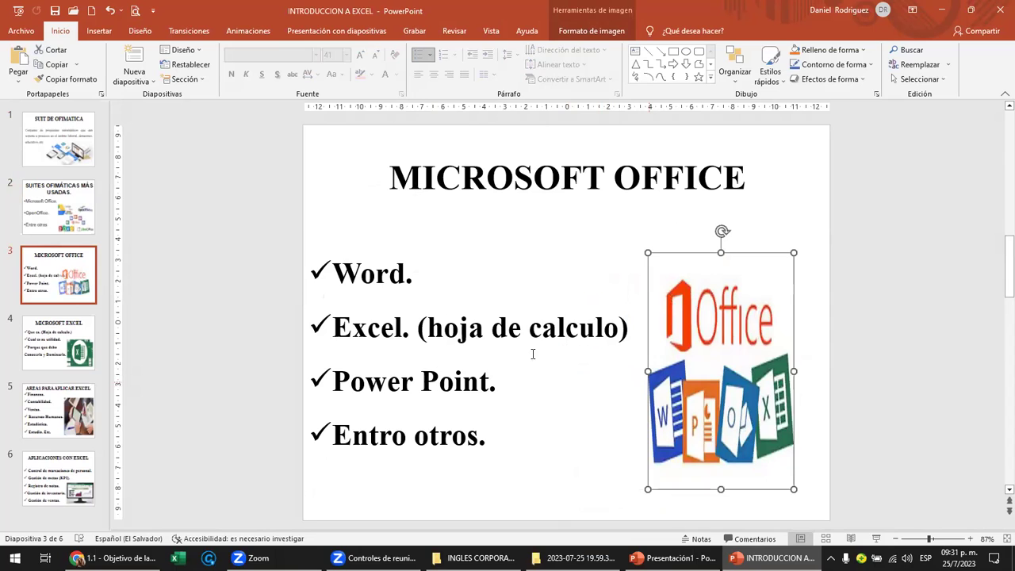
left_click(416, 275)
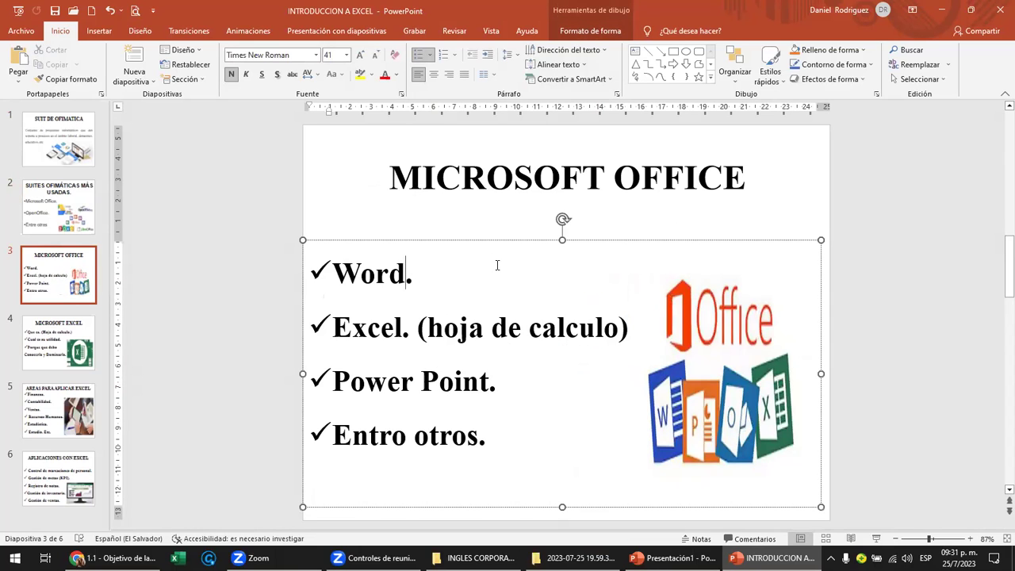
left_click(497, 386)
left_click(338, 331)
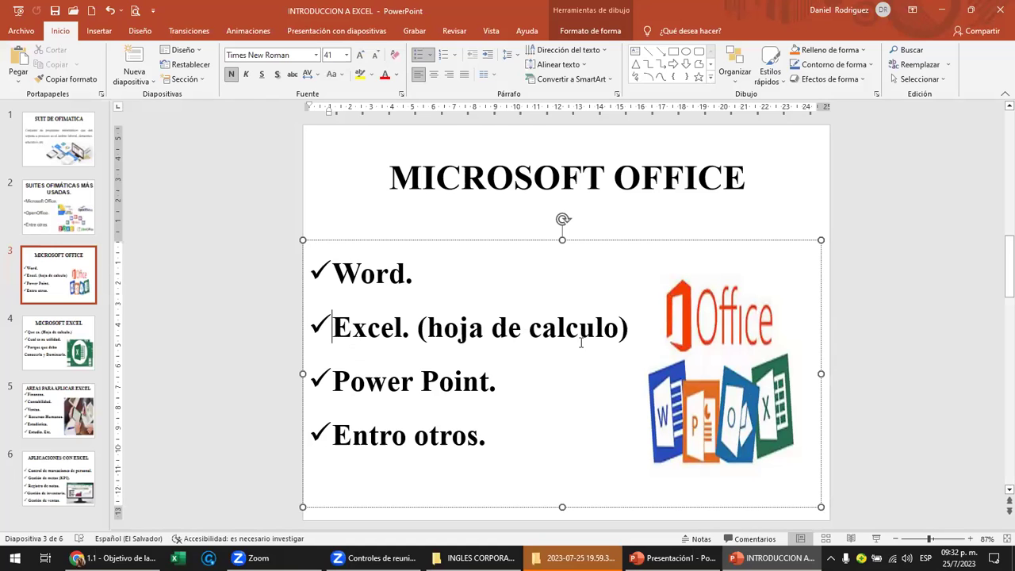
left_click(230, 198)
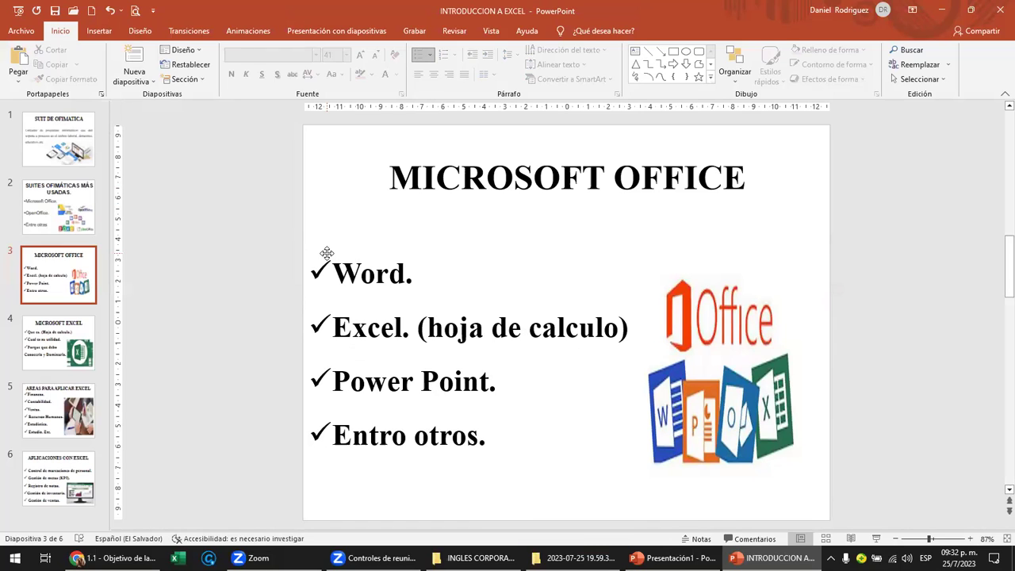
Scroll to slide 4, MICROSOFT EXCEL, and click through its three bullets while explaining them.
scroll(327, 253, "down", 1)
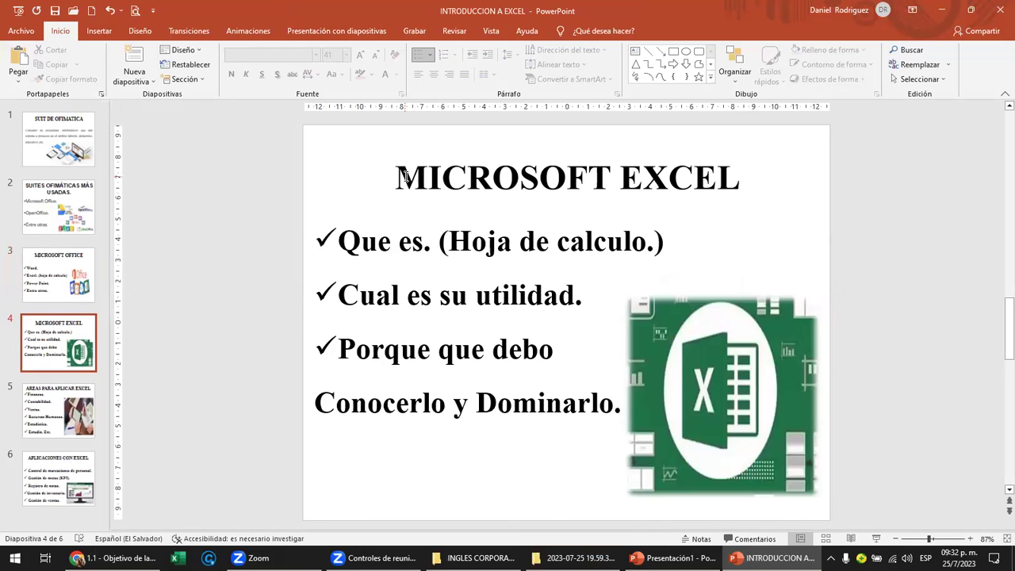
left_click(441, 242)
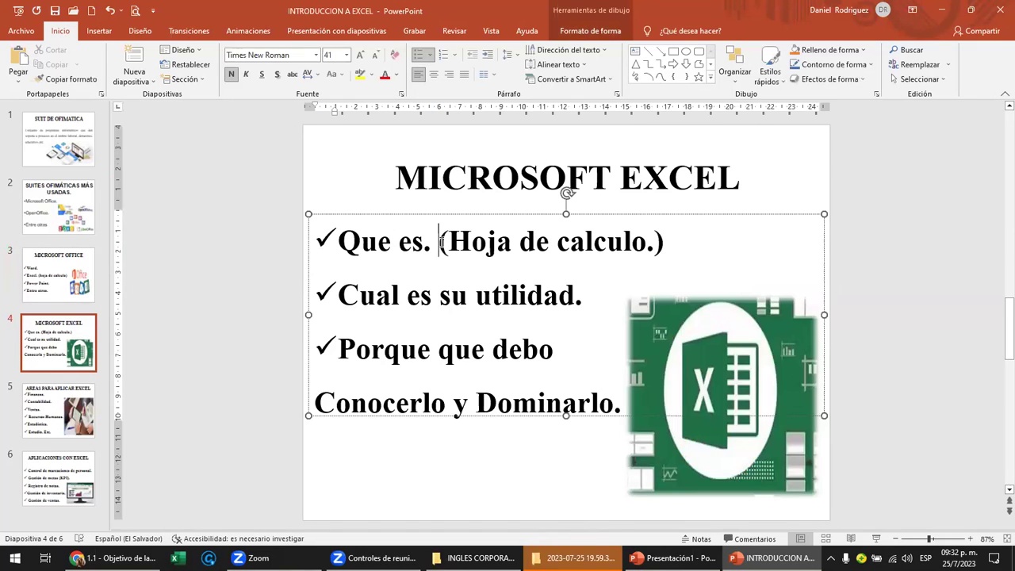
left_click(441, 297)
left_click(416, 403)
left_click(537, 403)
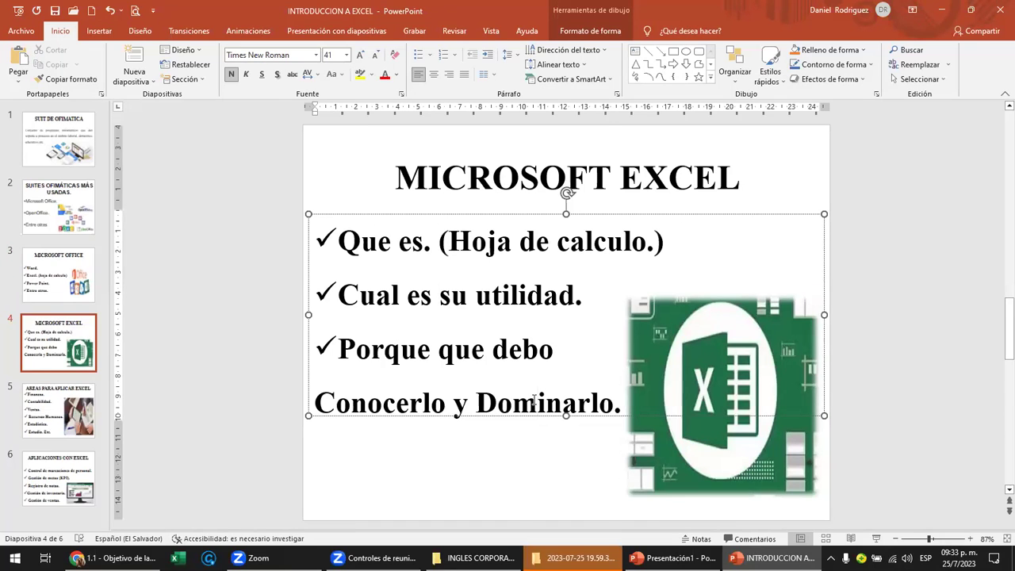
On slide 5, add a period after Recursos Humanos and briefly highlight the Estadística bullet.
scroll(533, 401, "down", 1)
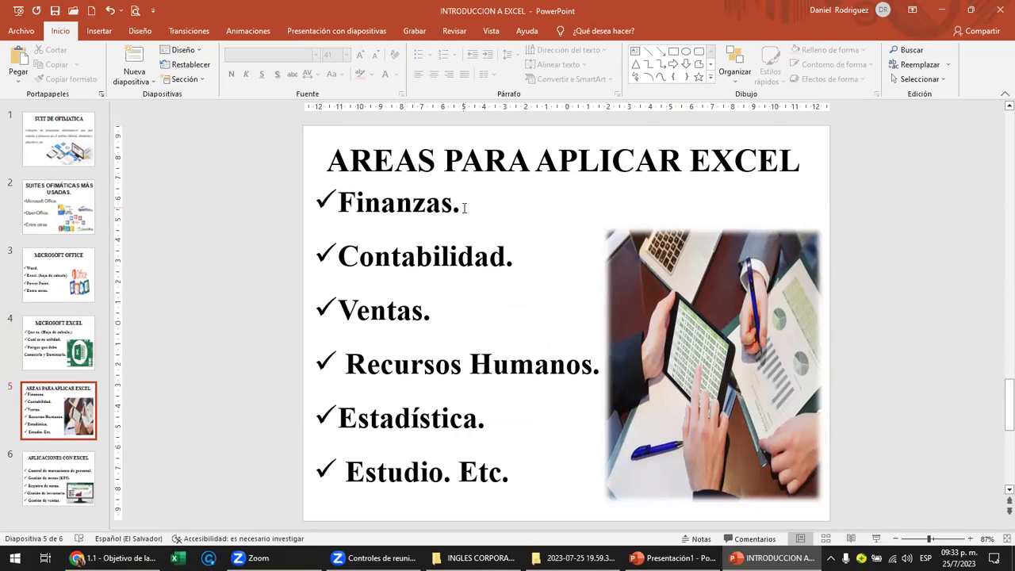
left_click(466, 207)
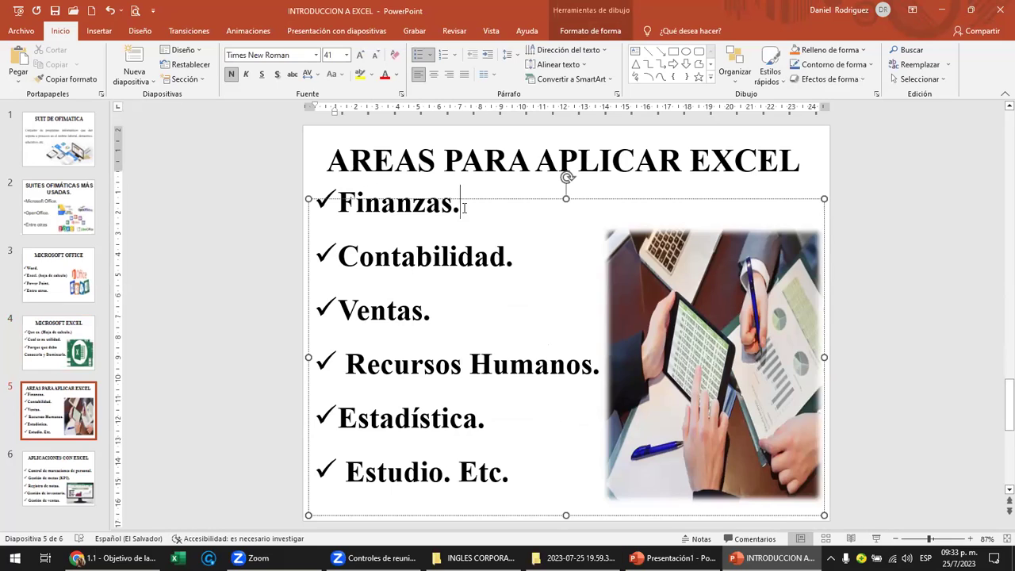
left_click(521, 260)
left_click(436, 312)
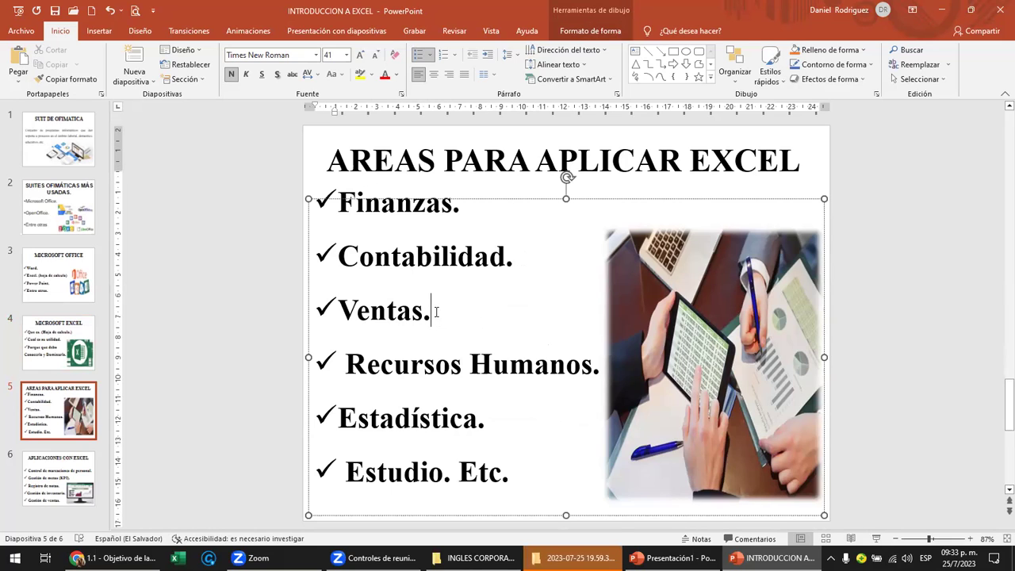
left_click(595, 367)
type(".")
left_click_drag(339, 419, 493, 419)
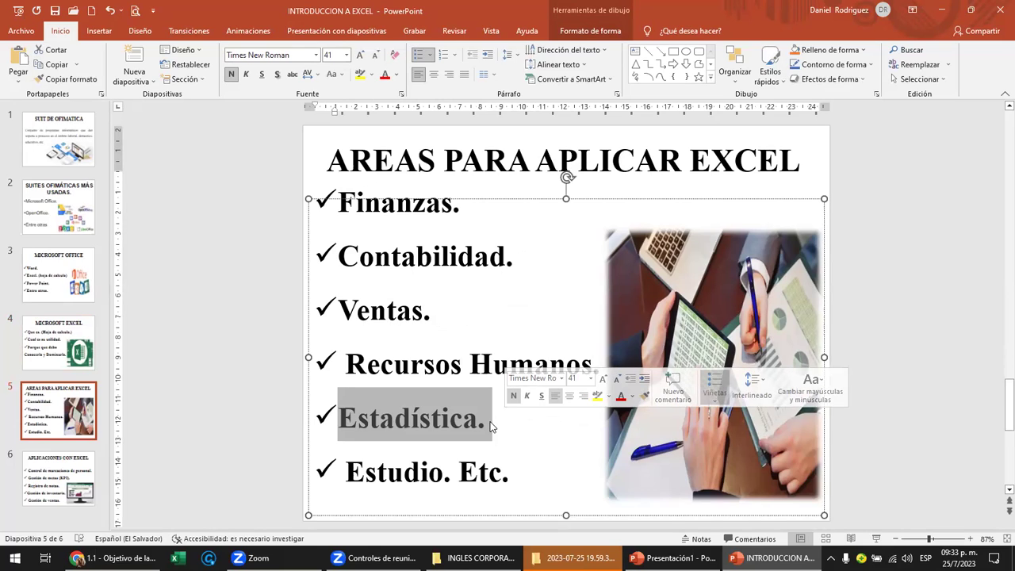
left_click(429, 475)
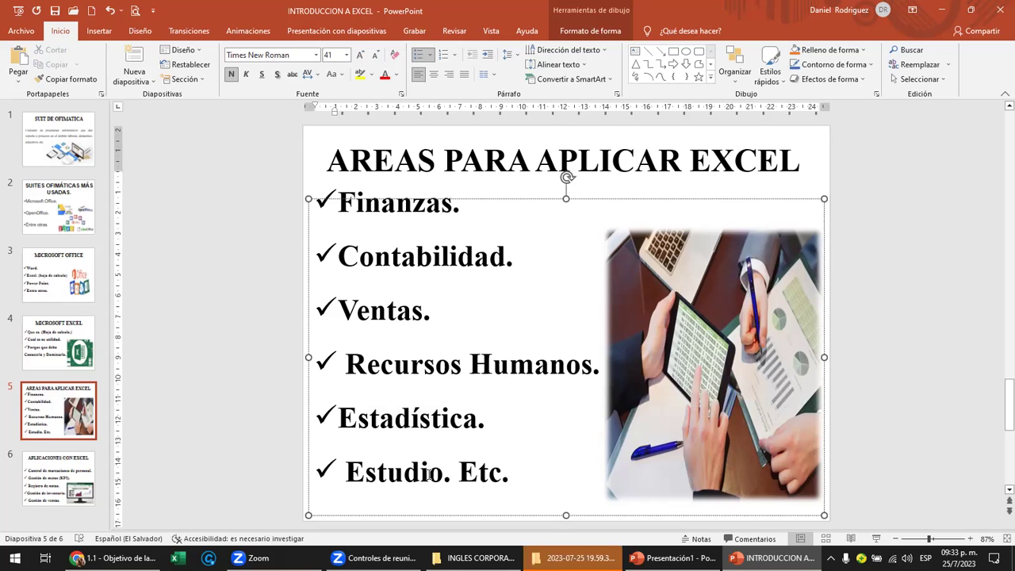
scroll(429, 475, "down", 1)
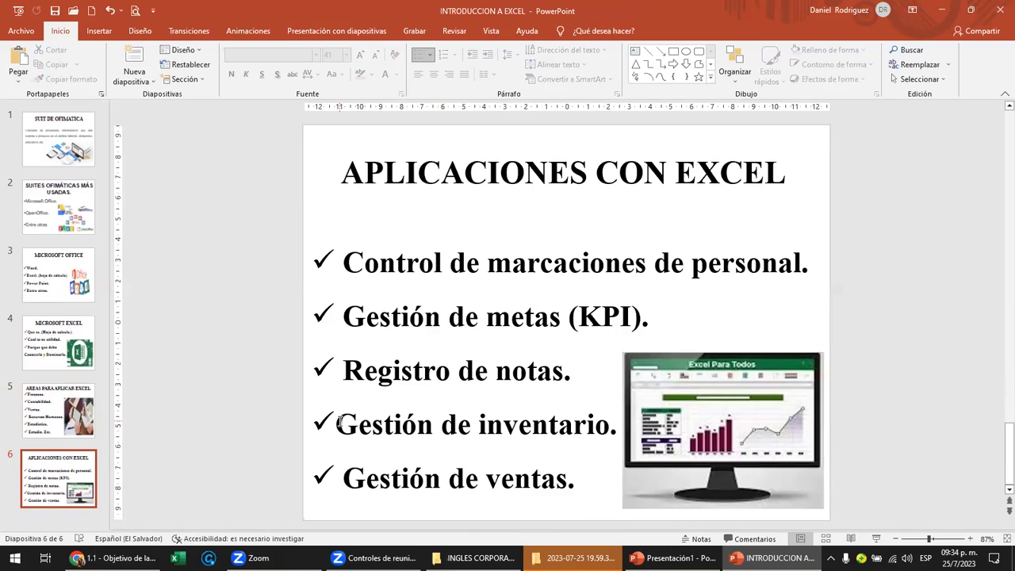
left_click(341, 373)
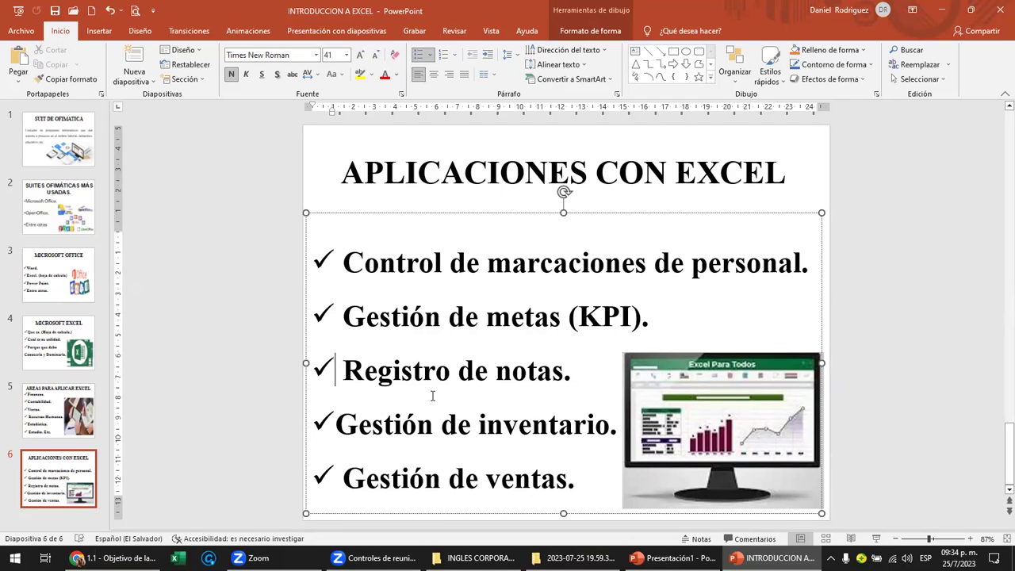
left_click(338, 263)
left_click(589, 421)
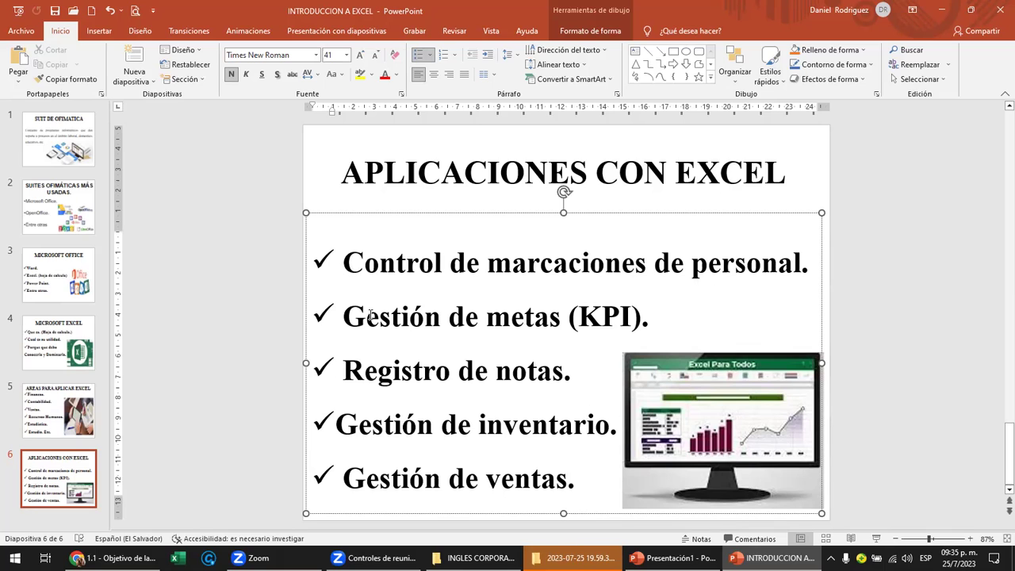
left_click(611, 314)
left_click(588, 378)
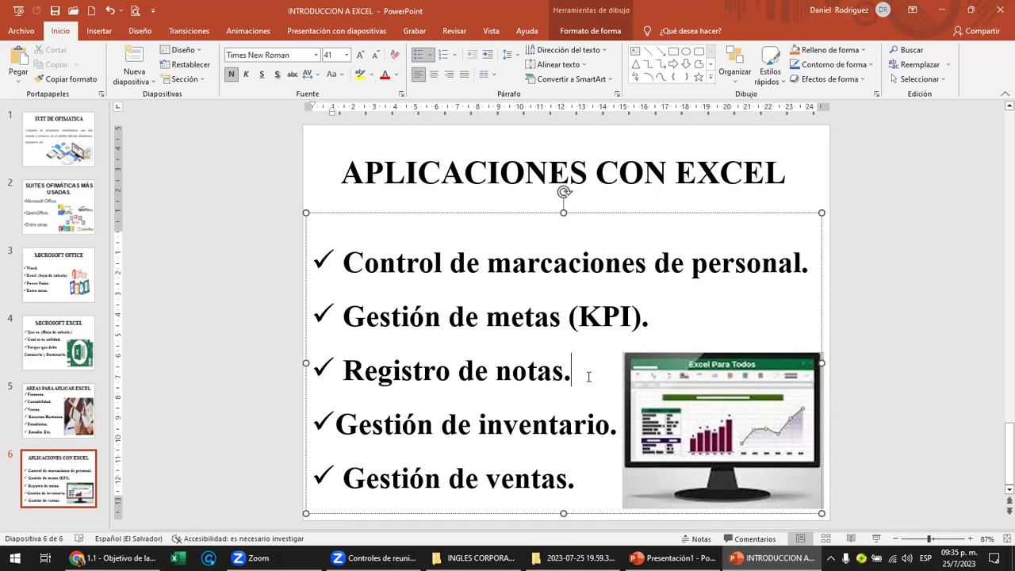
left_click(339, 432)
Point out the Gestión de inventario and Gestión de ventas bullets, save the deck, then select the monitor picture.
left_click_drag(617, 431, 389, 434)
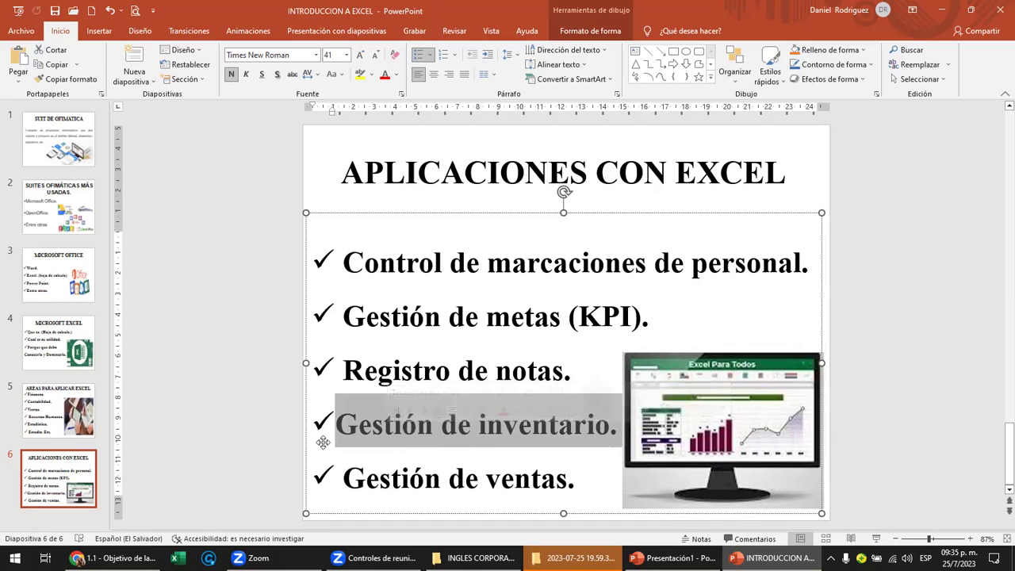
left_click(260, 434)
left_click(364, 479)
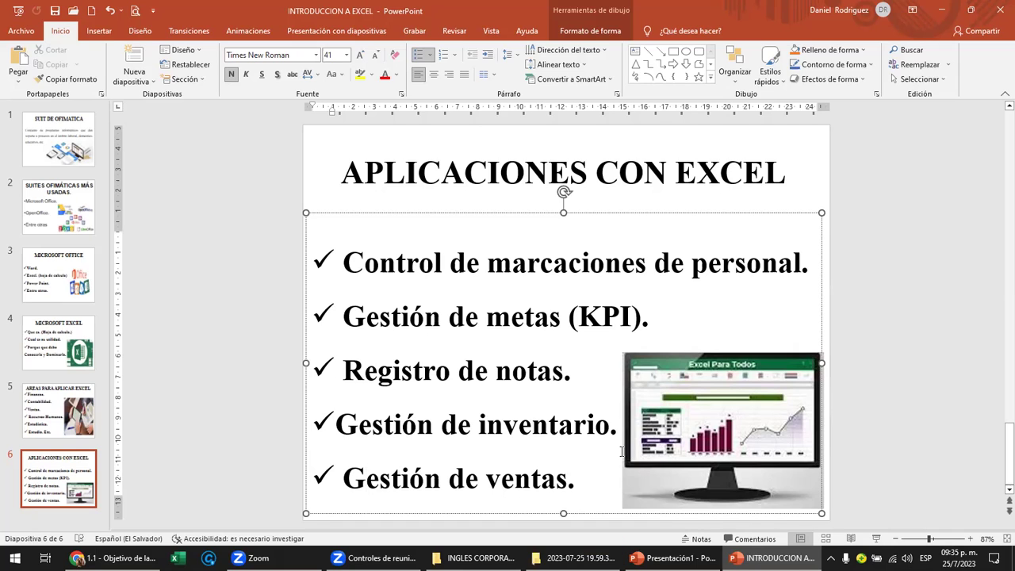
left_click(347, 479)
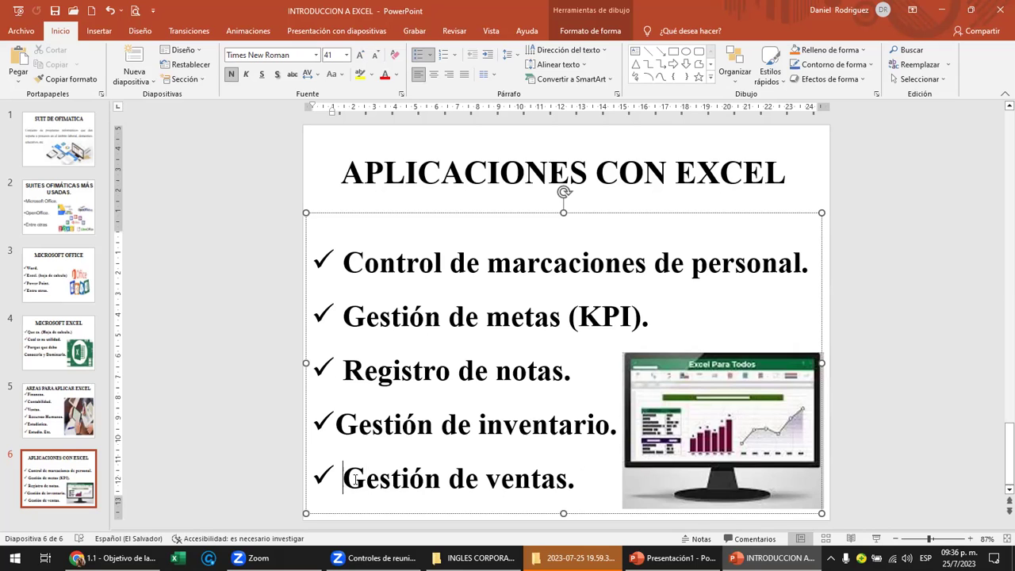
left_click(580, 481)
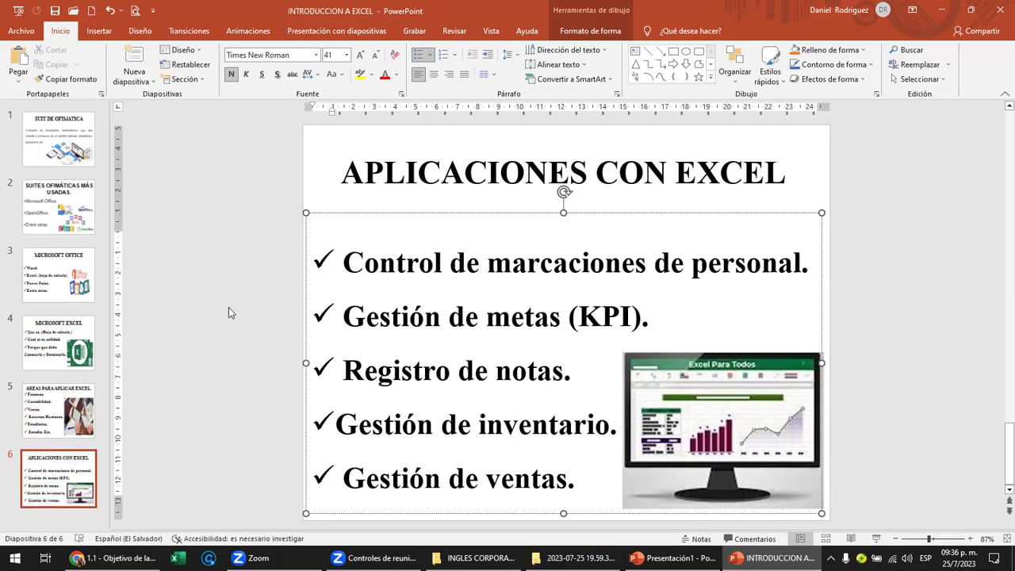
left_click(55, 12)
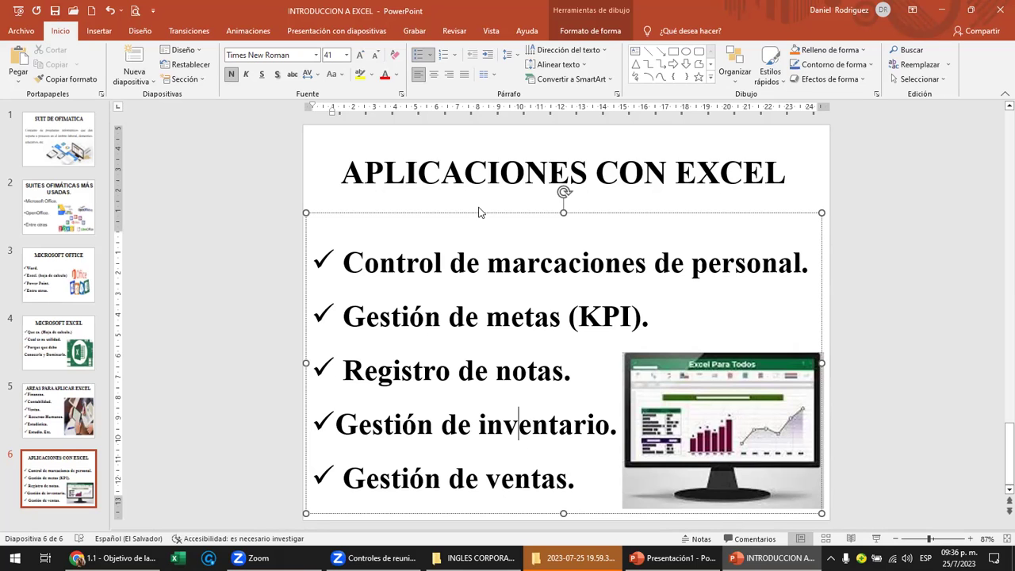
left_click(648, 367)
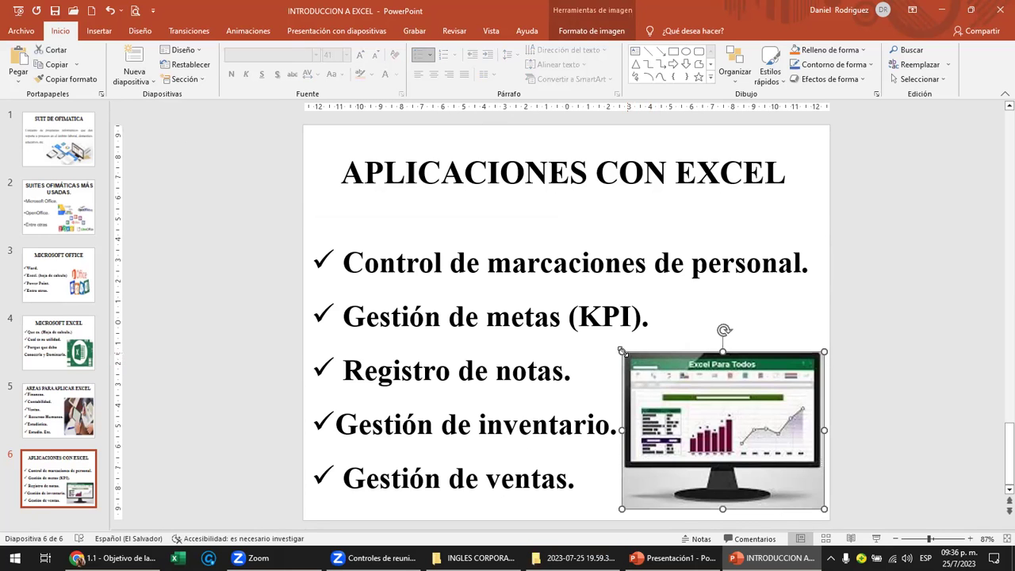
left_click_drag(621, 352, 420, 288)
left_click_drag(595, 331, 516, 344)
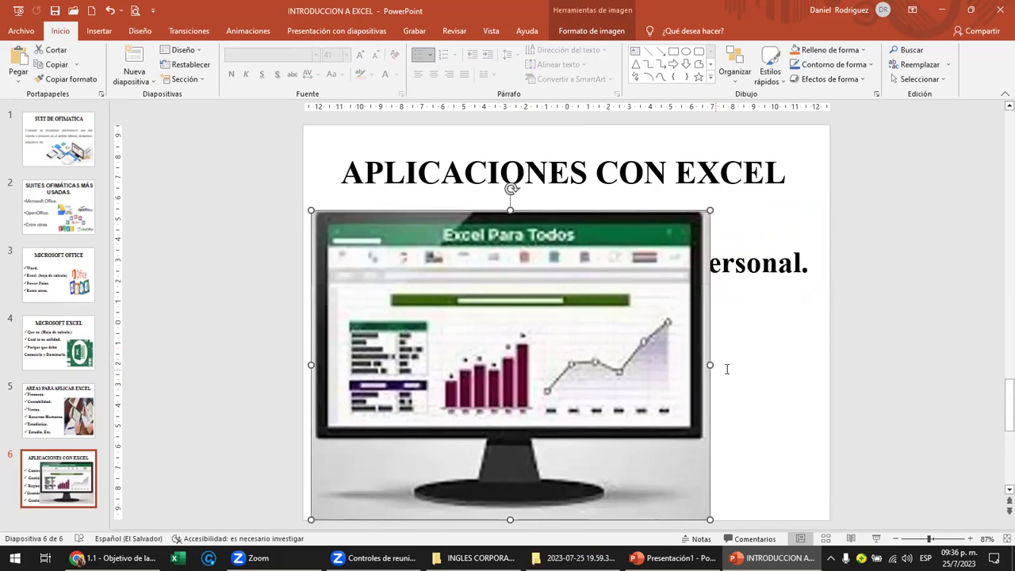
left_click_drag(710, 364, 820, 364)
left_click_drag(591, 317, 965, 388)
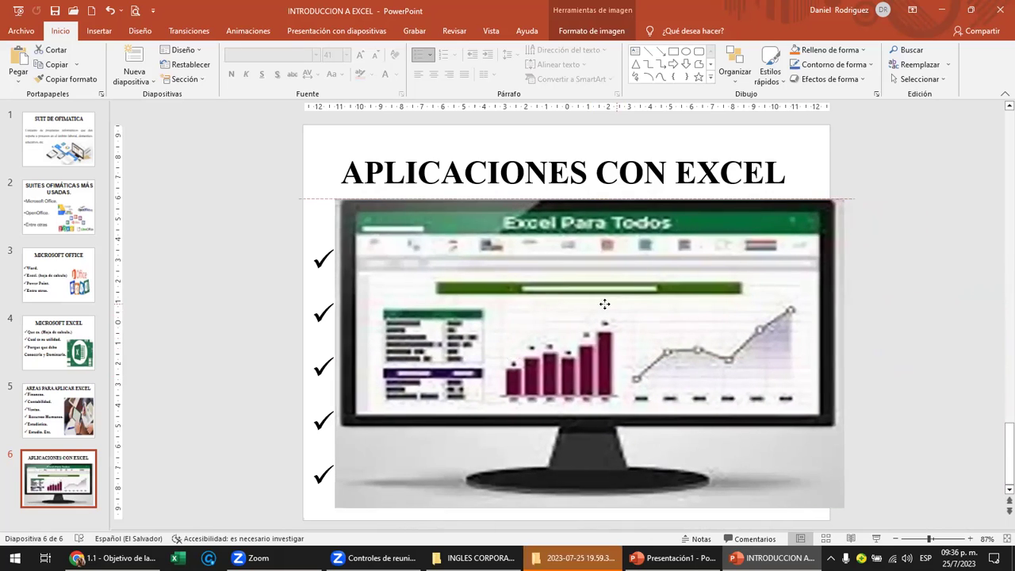
left_click_drag(965, 387, 585, 311)
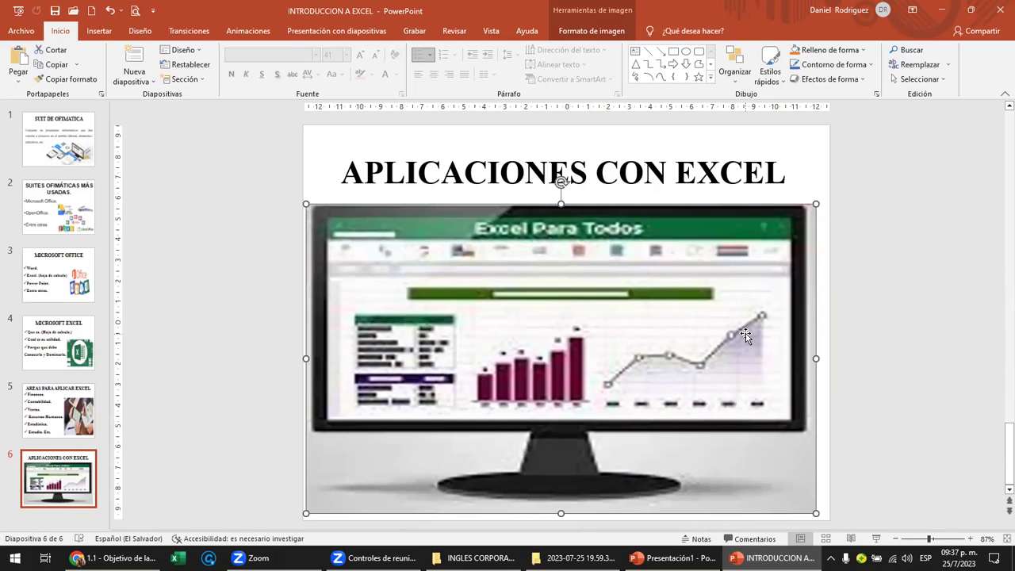
left_click_drag(744, 333, 749, 339)
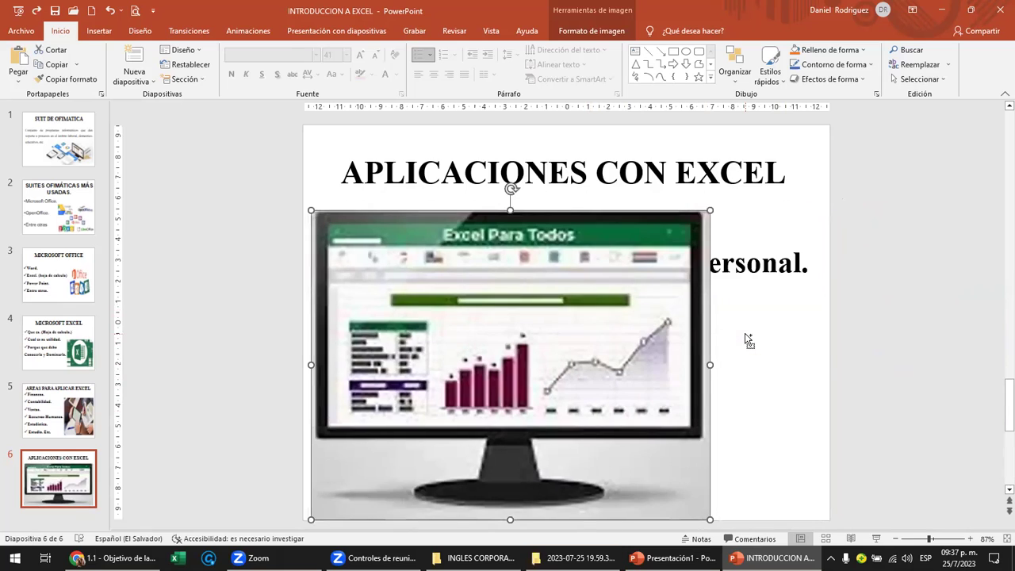
key("shift+Left")
key("shift+Left")
key("shift+Left")
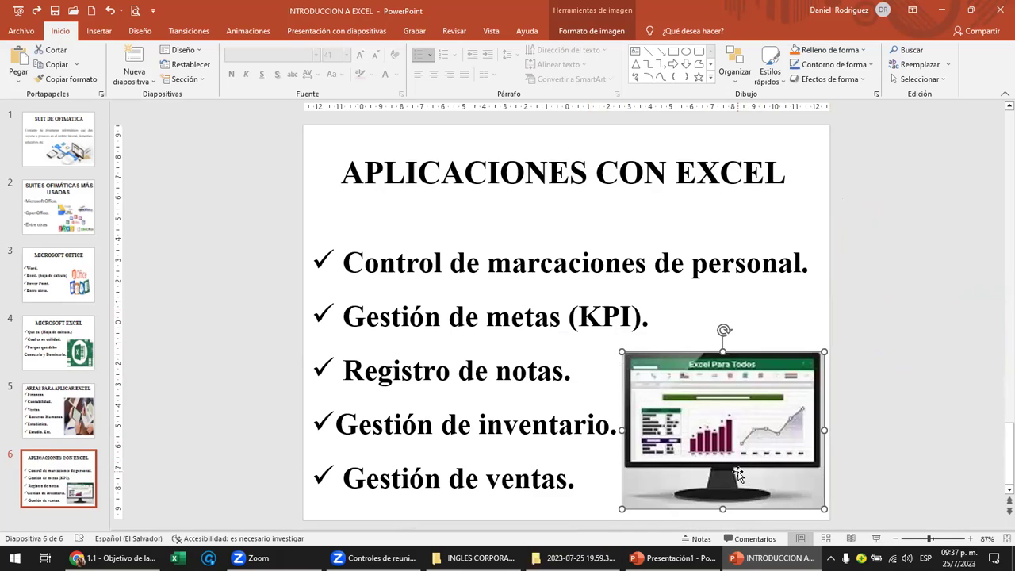
Deselect the Excel Para Todos picture and switch to the Chrome course lesson page.
left_click(894, 343)
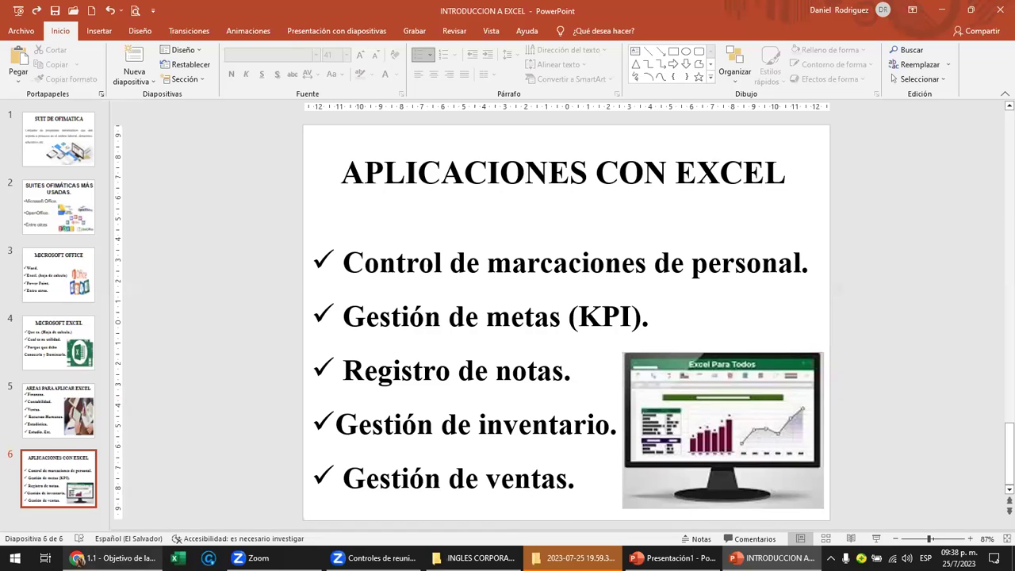
left_click(79, 558)
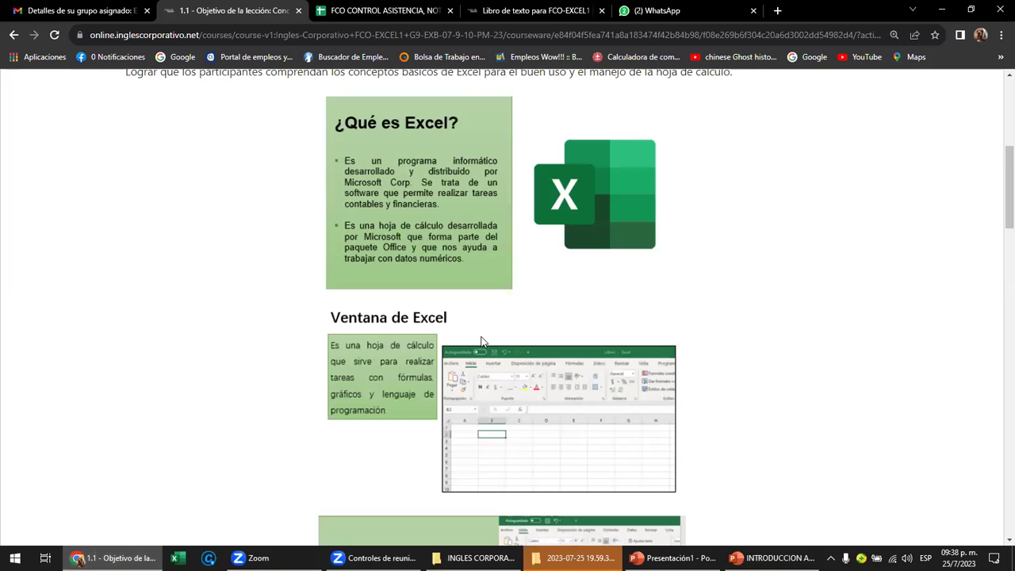
Scroll the Excel lesson page, then minimize Chrome and the INTRODUCCION A EXCEL deck.
scroll(480, 337, "down", 1)
scroll(480, 341, "down", 2)
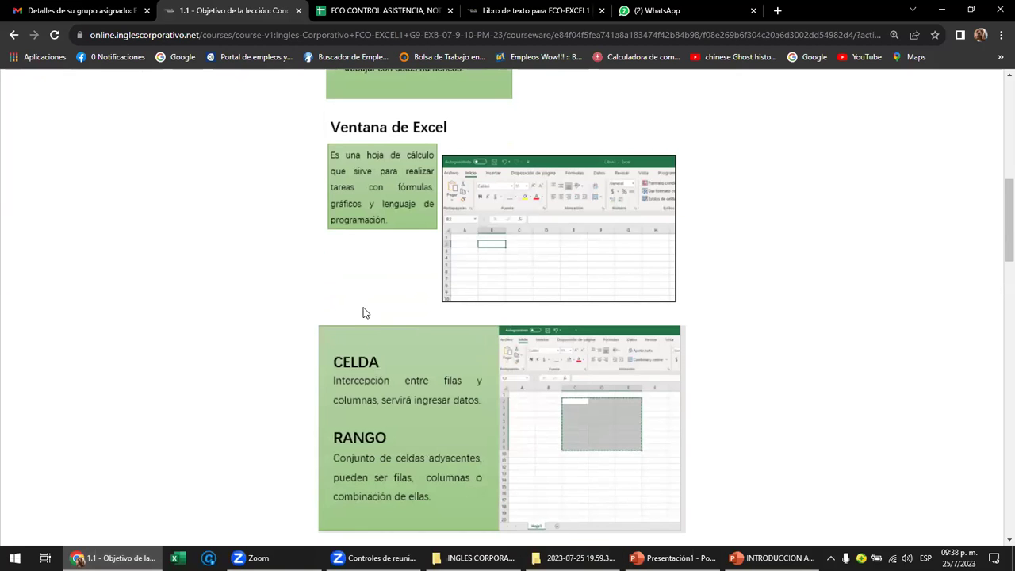
left_click(941, 10)
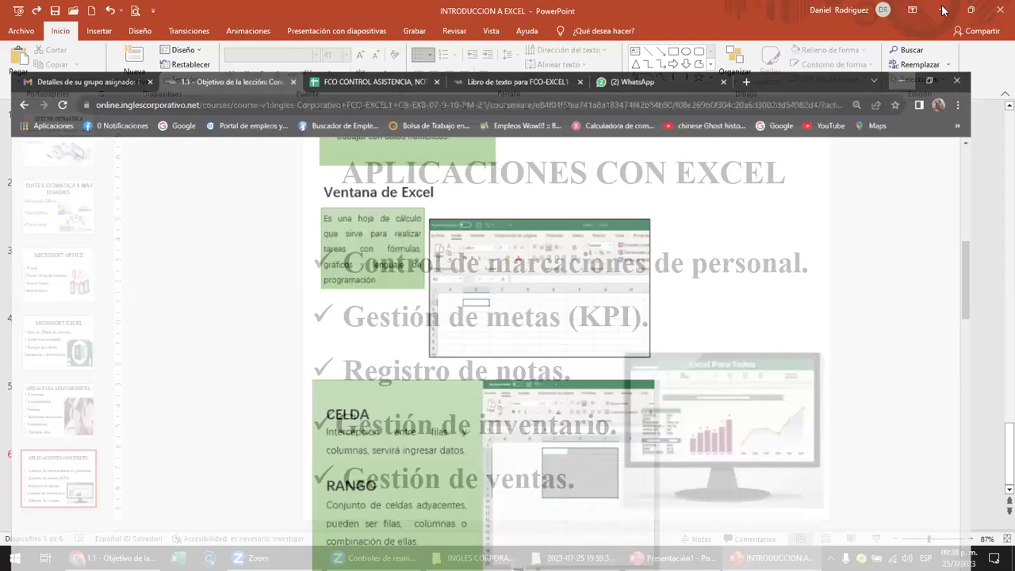
left_click(941, 10)
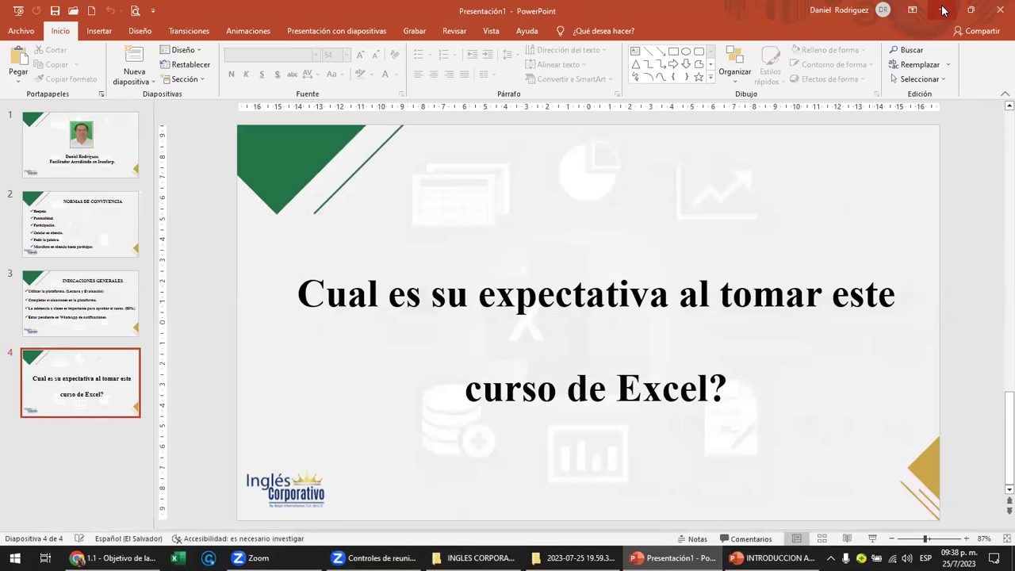
Minimize Presentación1 and the recording folder window to reveal the desktop.
left_click(941, 10)
left_click(942, 10)
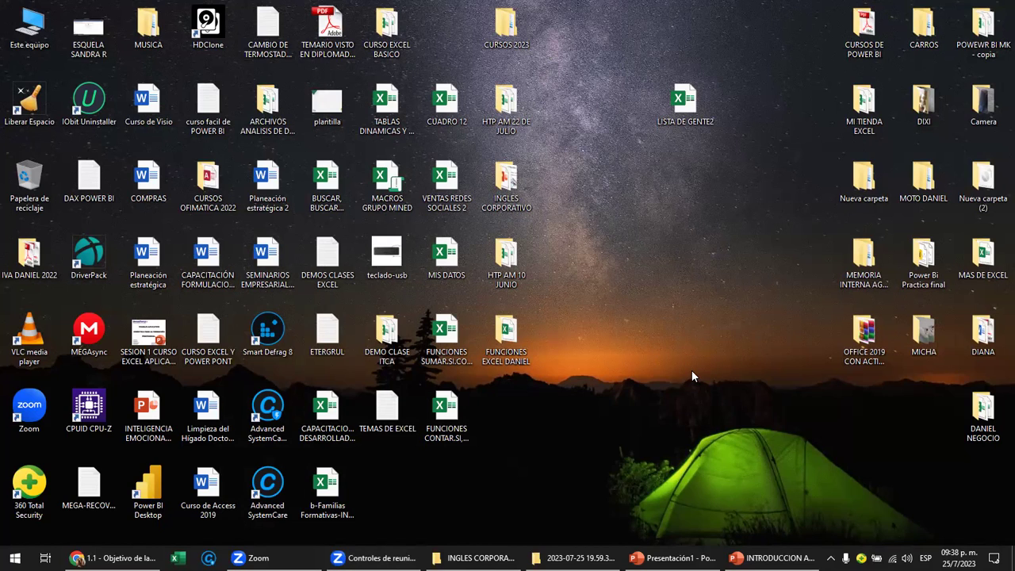
Search the Start menu for 'excel', correcting the 'exel' typo, and launch Excel.
left_click(15, 558)
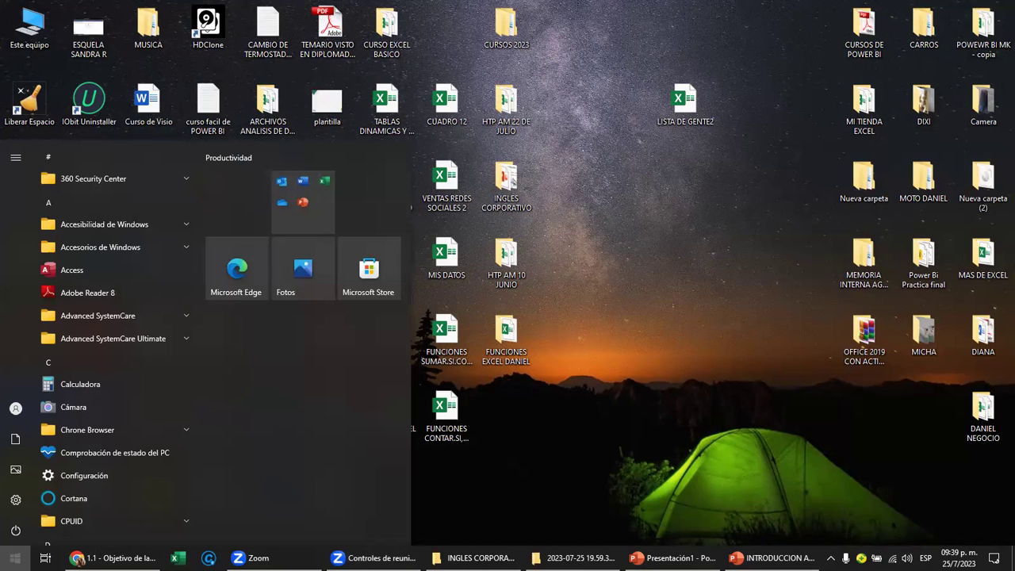
type("exel")
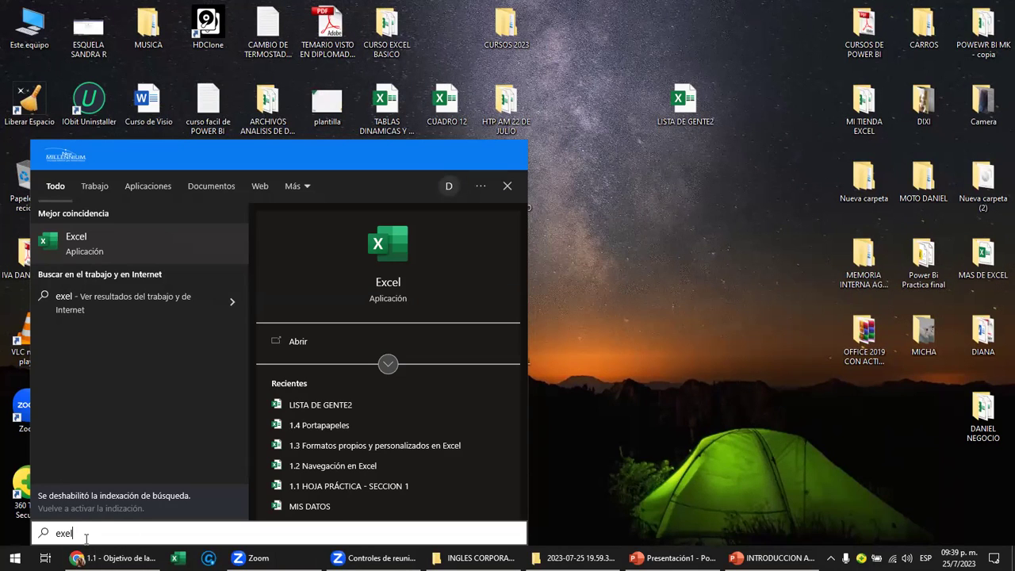
double_click(55, 536)
type("excel")
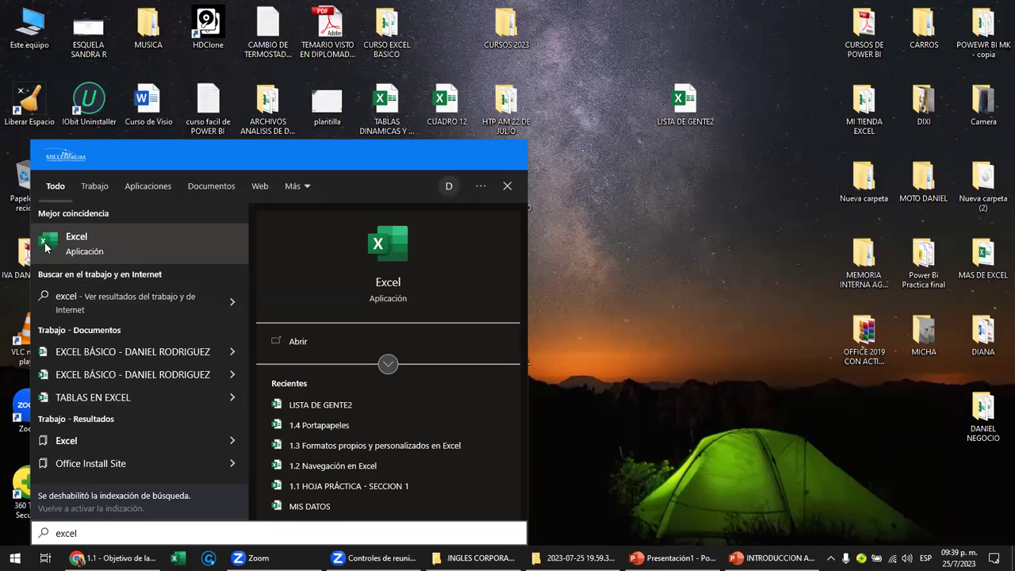
left_click(85, 251)
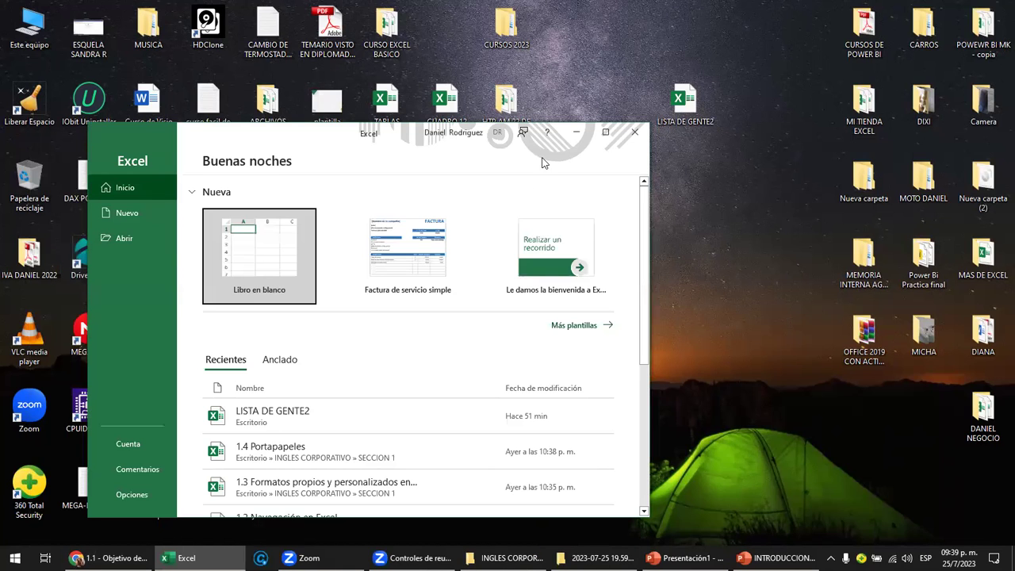
Maximize, then restore, the Excel start-screen window, and pick the blank workbook.
left_click(605, 132)
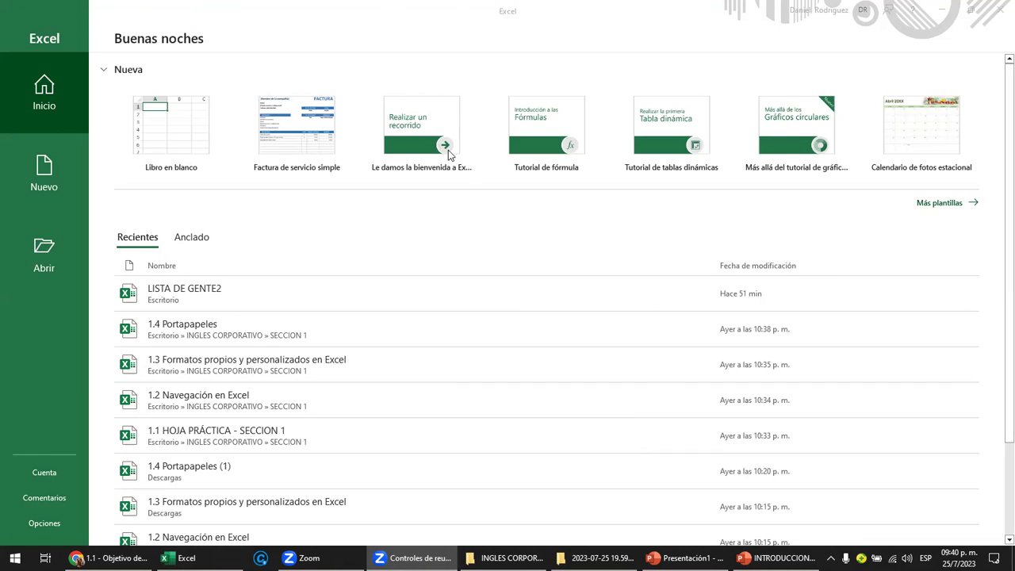
left_click(971, 13)
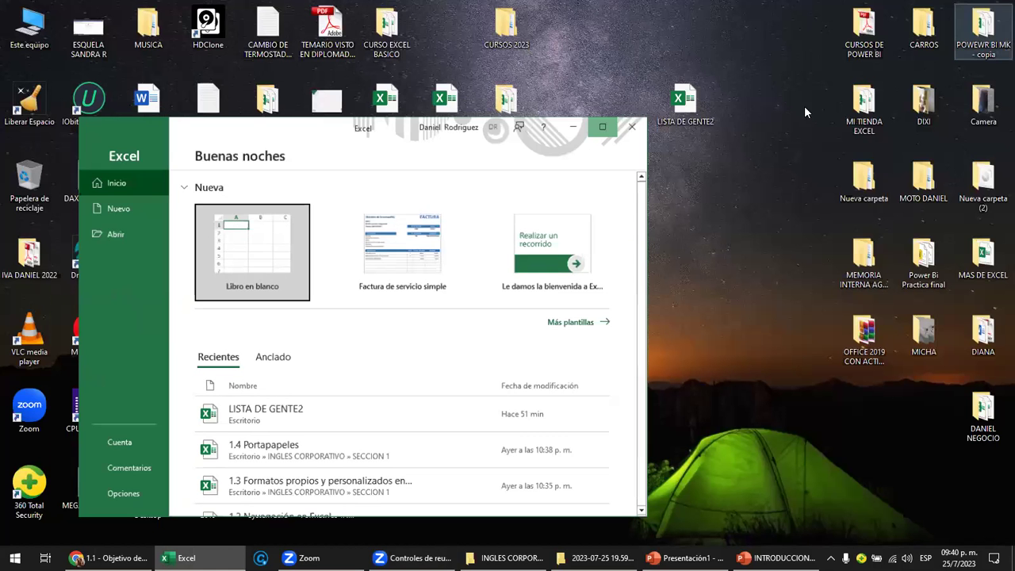
left_click(635, 133)
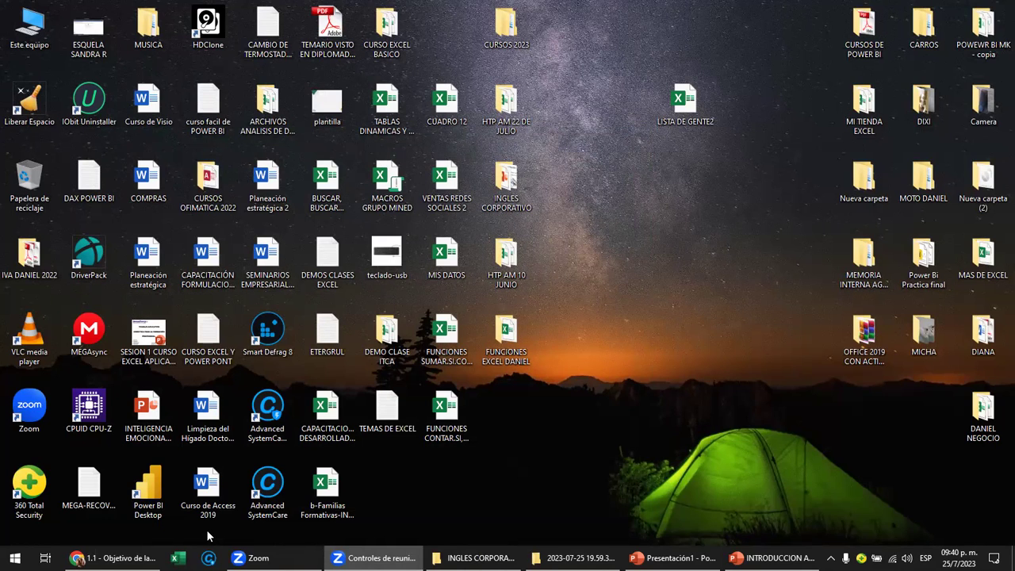
Launch Excel by running 'excel' from the Run prompt, then close its start screen.
key("super+r")
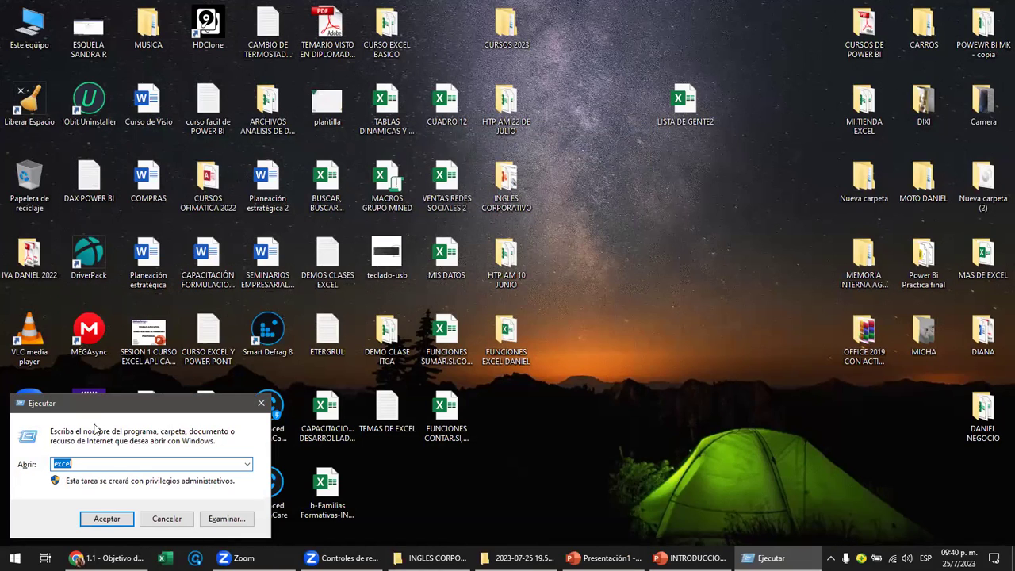
left_click(77, 465)
left_click_drag(77, 466, 46, 458)
type("excel")
key("Return")
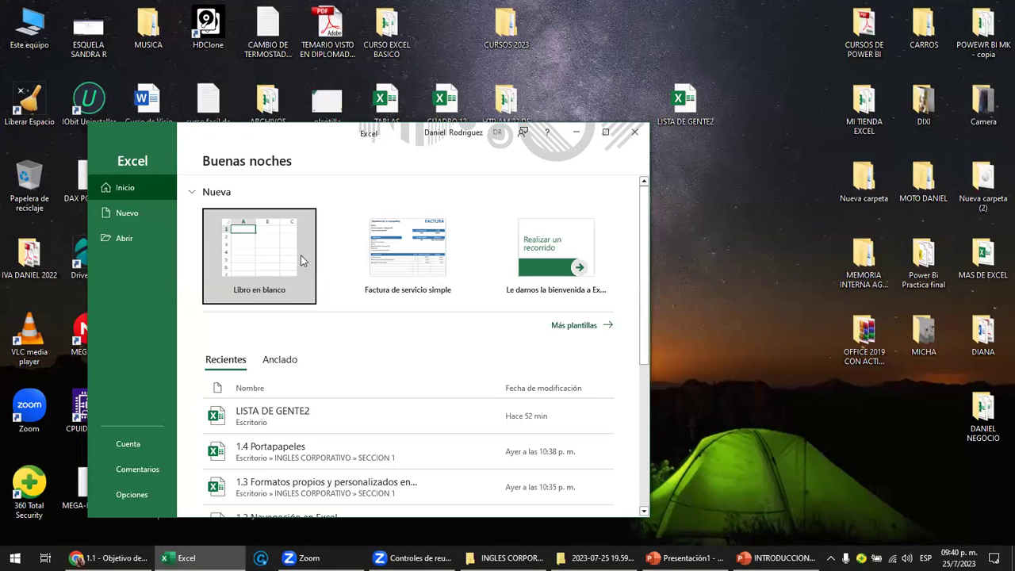
left_click(639, 135)
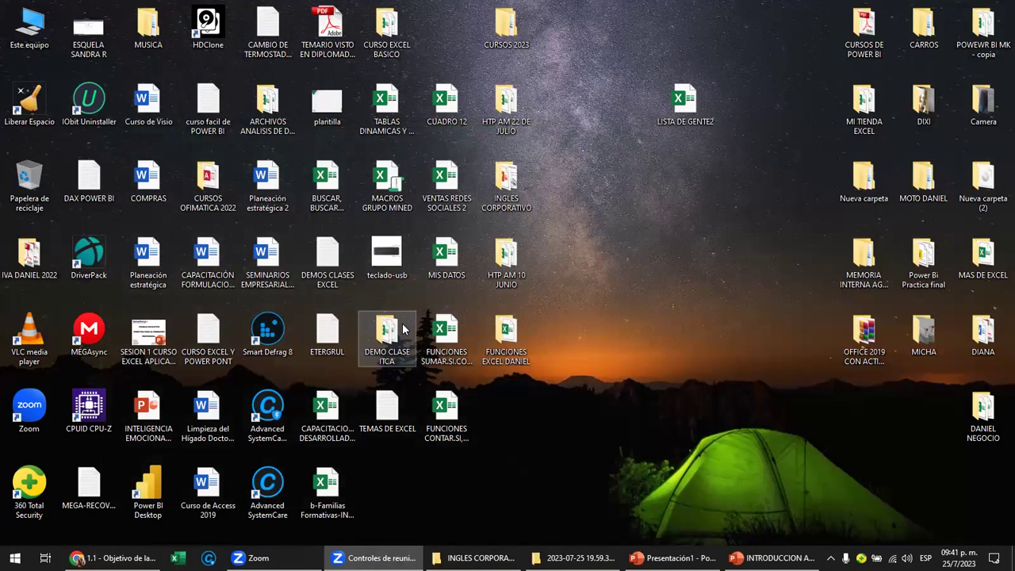
Relaunch Excel from the Run prompt and close the start window again.
key("super+r")
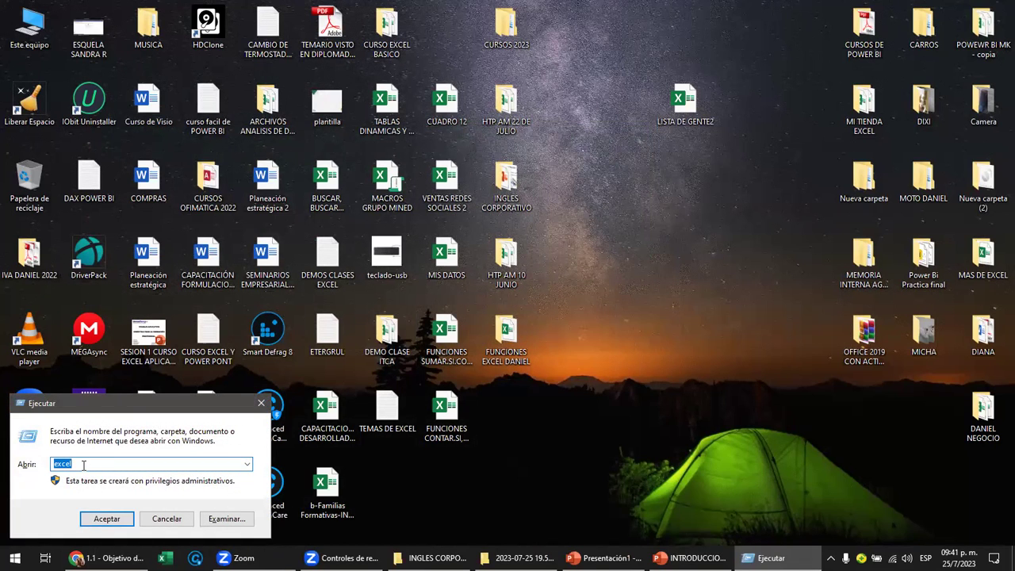
key("Return")
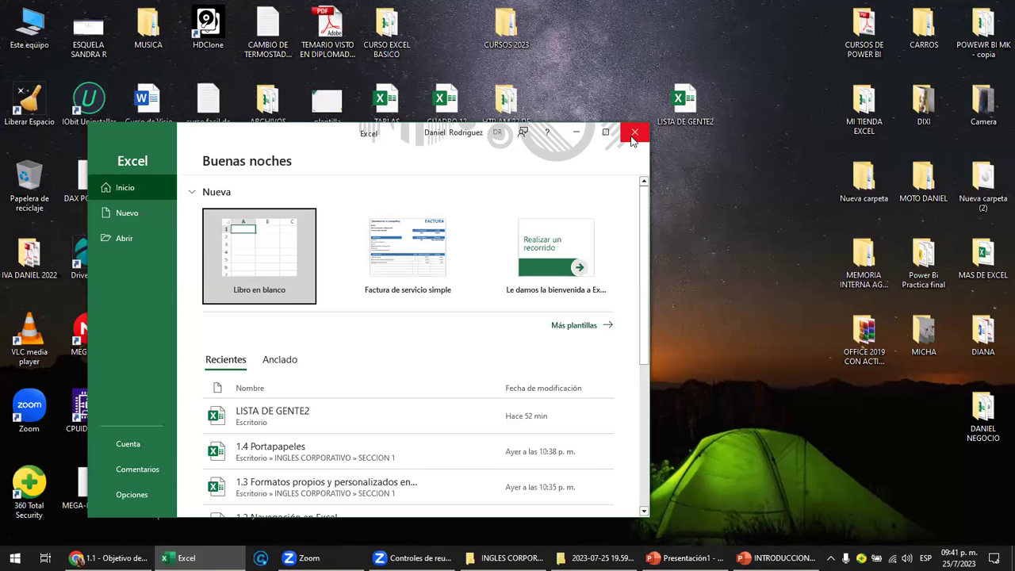
left_click(634, 133)
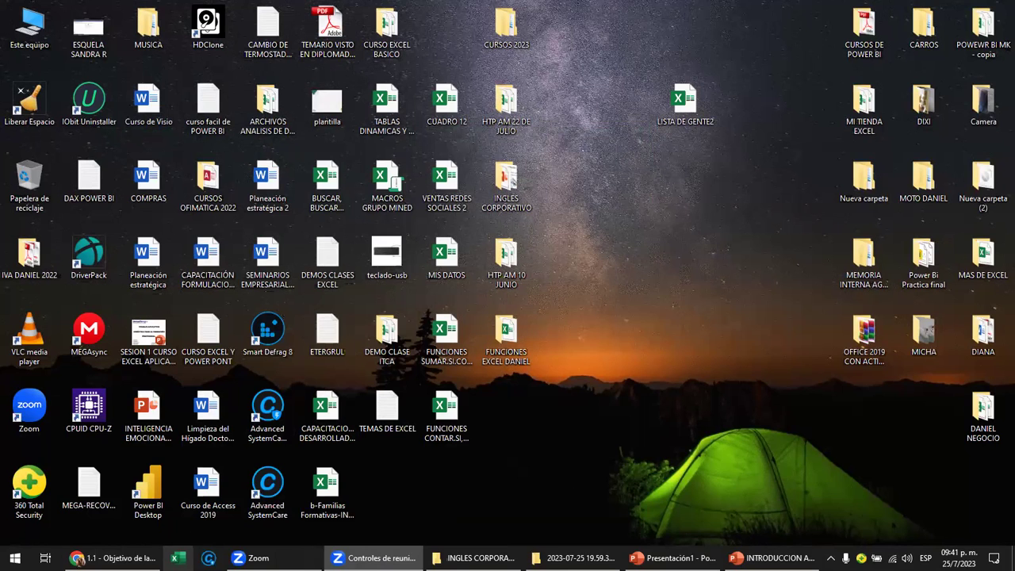
left_click(178, 557)
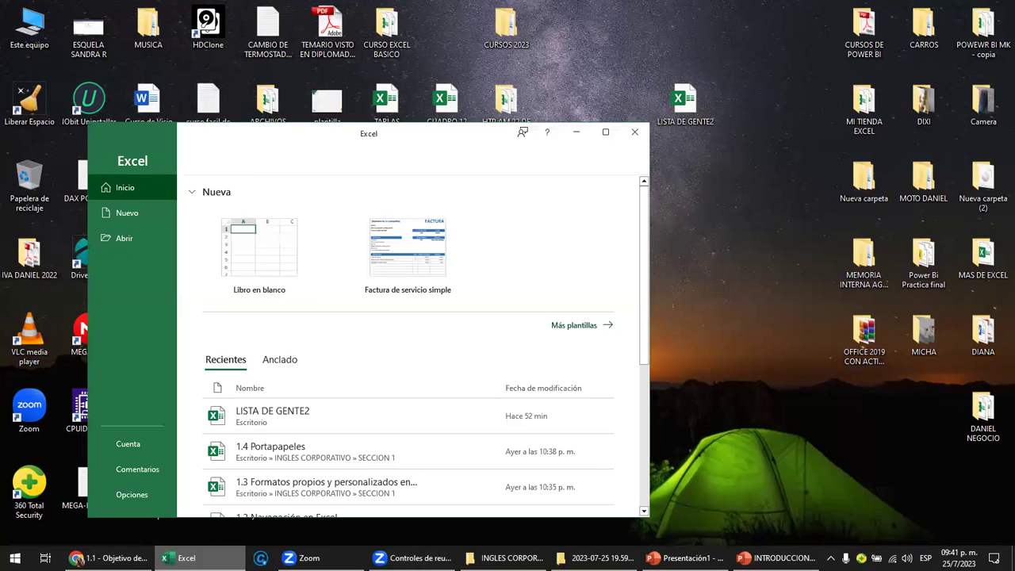
left_click(604, 132)
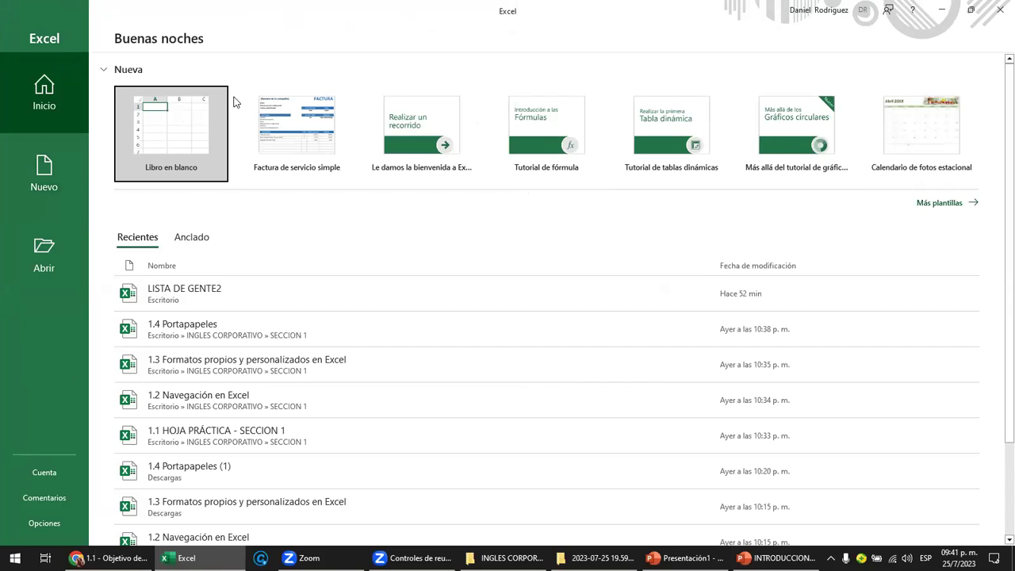
left_click(458, 286)
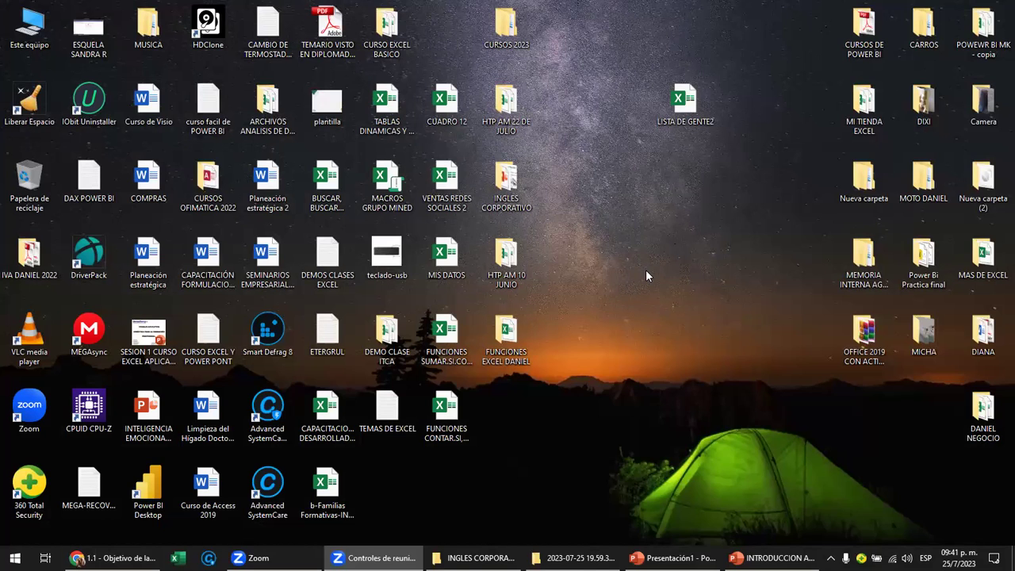
mouse_move(631, 54)
left_mouse_down()
mouse_move(746, 133)
mouse_move(764, 178)
left_mouse_up()
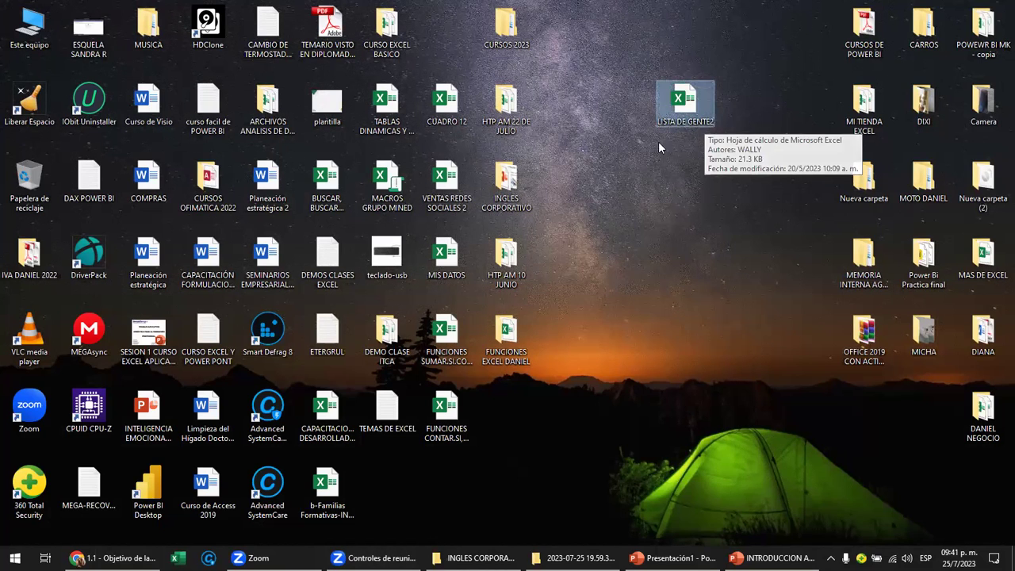
left_click(638, 55)
left_click_drag(634, 48, 762, 164)
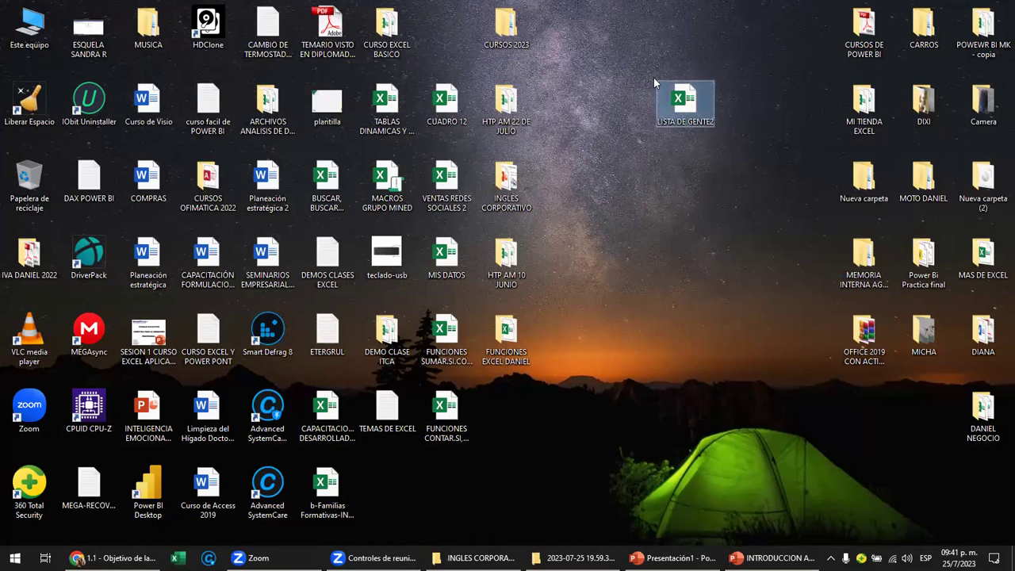
left_click_drag(638, 52, 706, 86)
left_click_drag(655, 51, 745, 173)
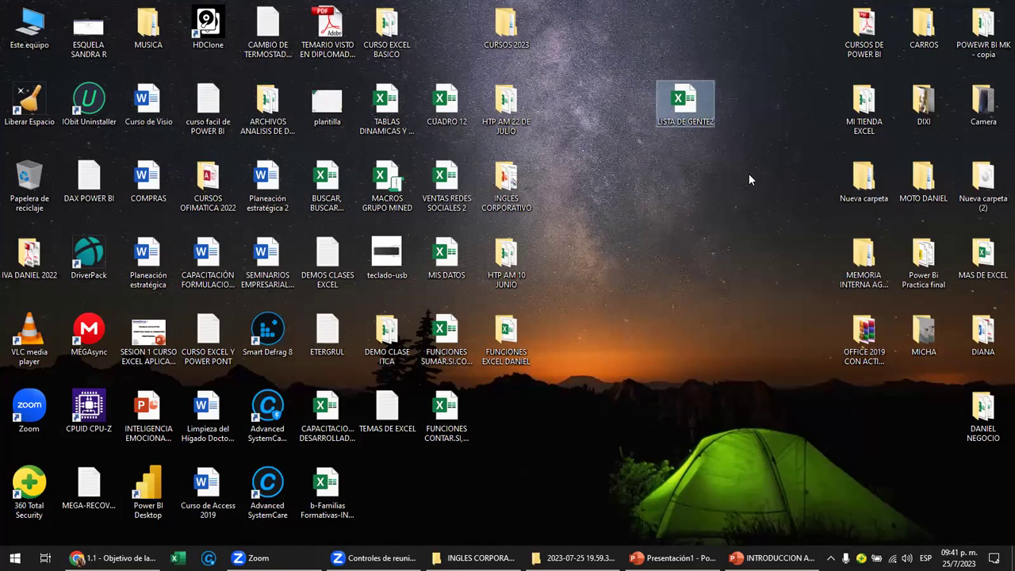
left_click(747, 173)
left_click_drag(747, 163, 641, 68)
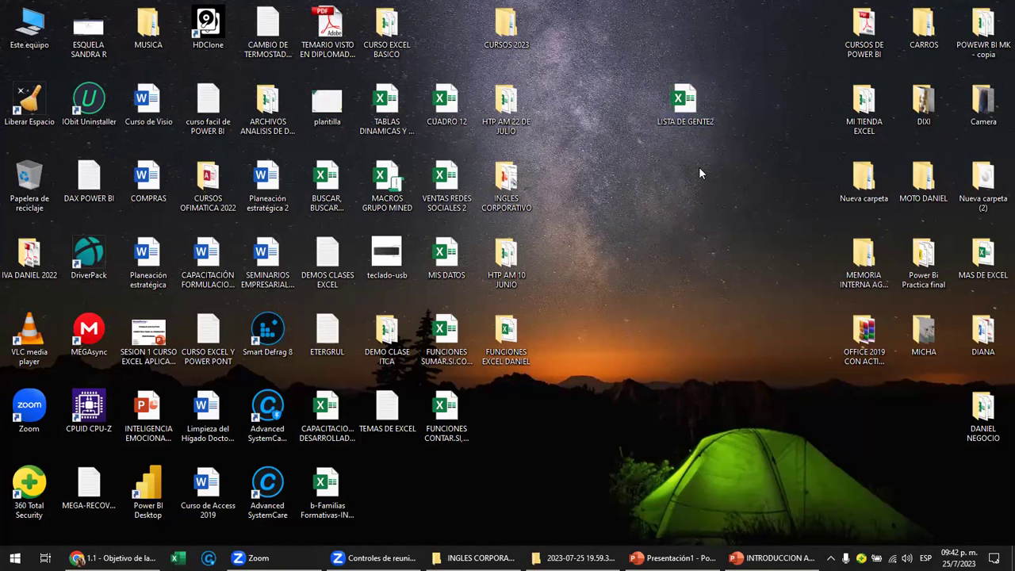
Open the LISTA DE GENTE2 workbook from the desktop, close it, and reopen it.
double_click(695, 114)
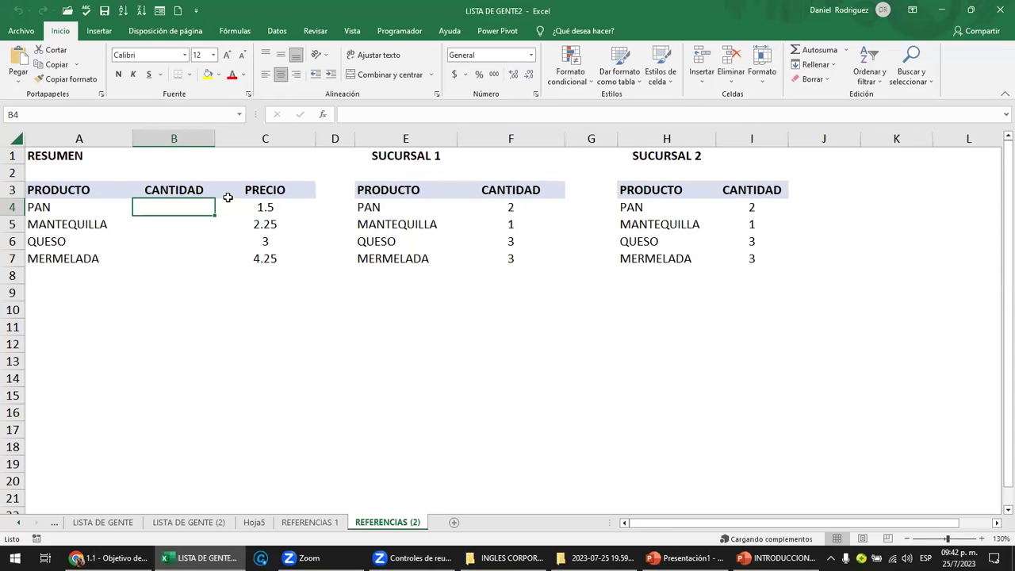
left_click(999, 11)
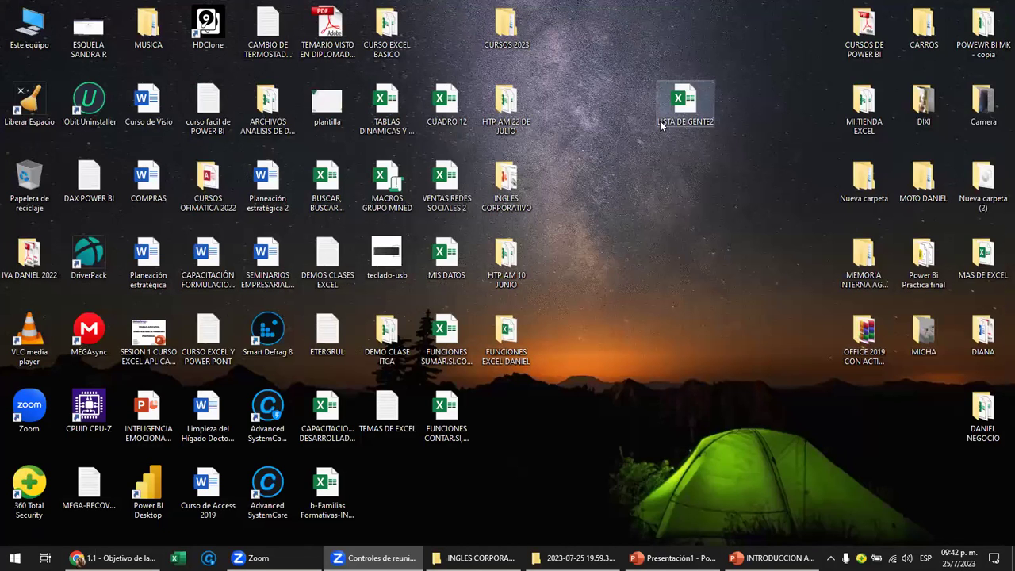
left_click(685, 103)
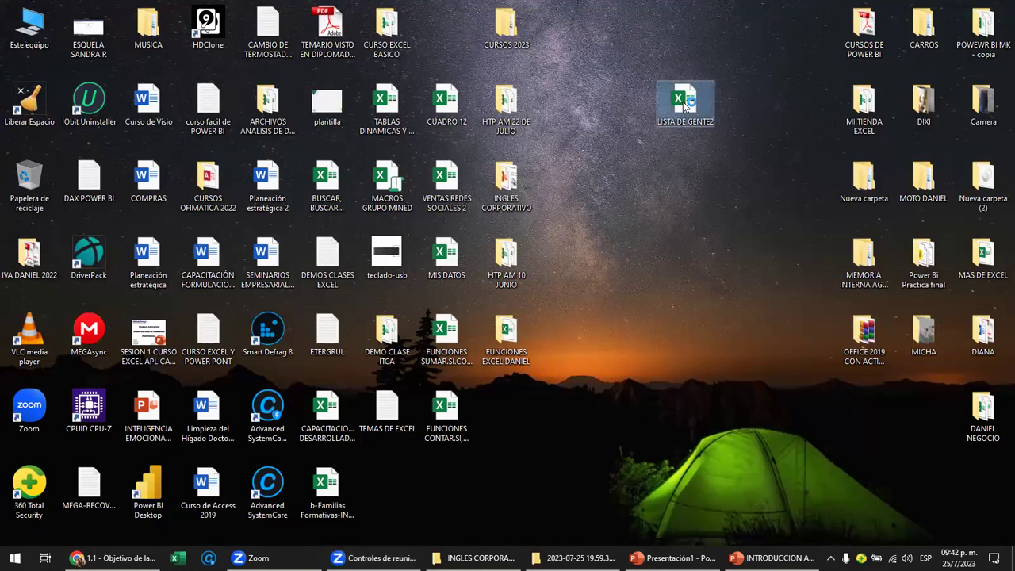
double_click(685, 103)
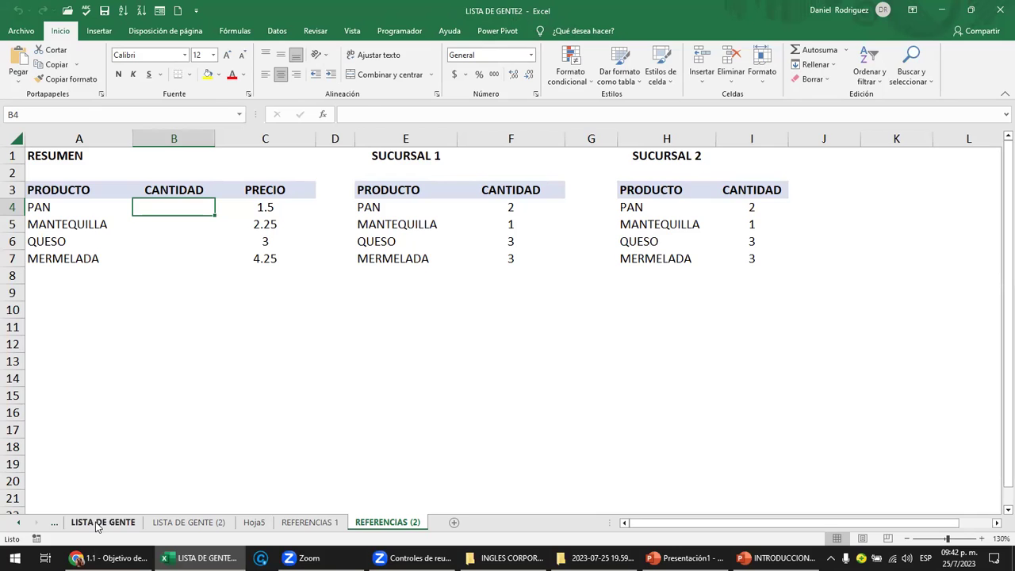
View the LISTA DE GENTE and LISTA DE GENTE (2) sheets.
left_click(98, 524)
left_click(158, 523)
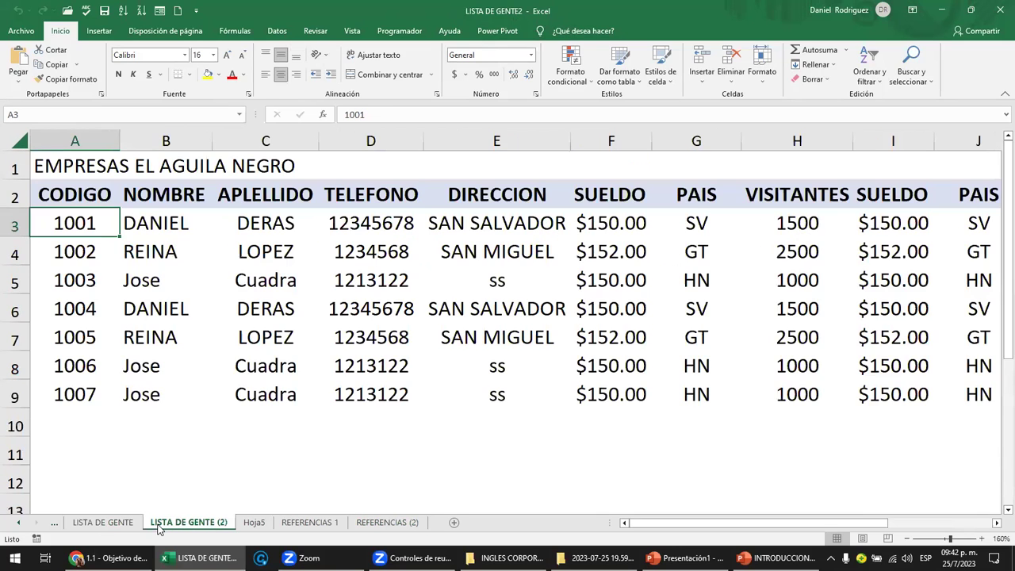
left_click(119, 523)
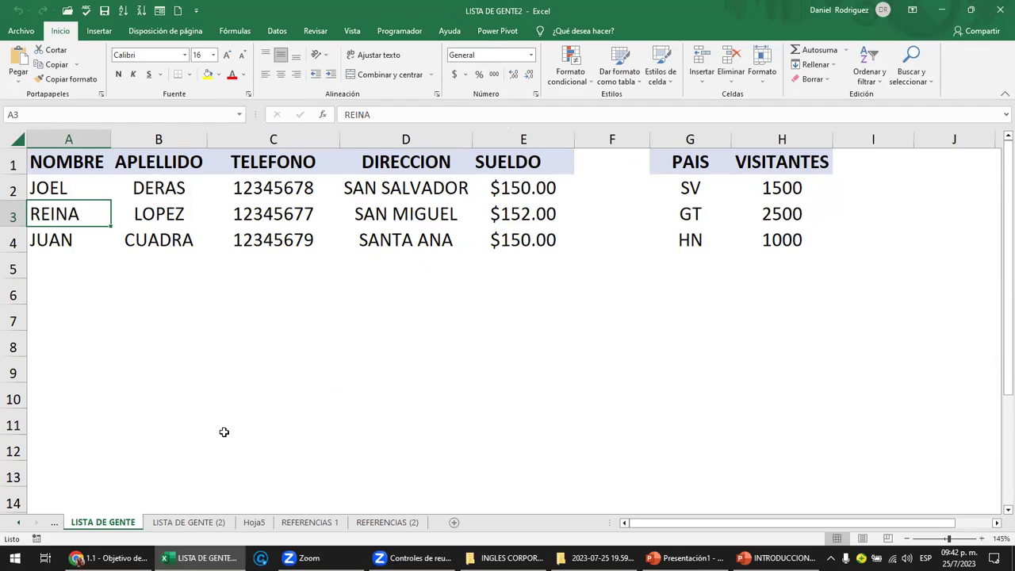
left_click(203, 524)
View Hoja5, close LISTA DE GENTE2, and relaunch Excel from the Run prompt.
left_click(249, 526)
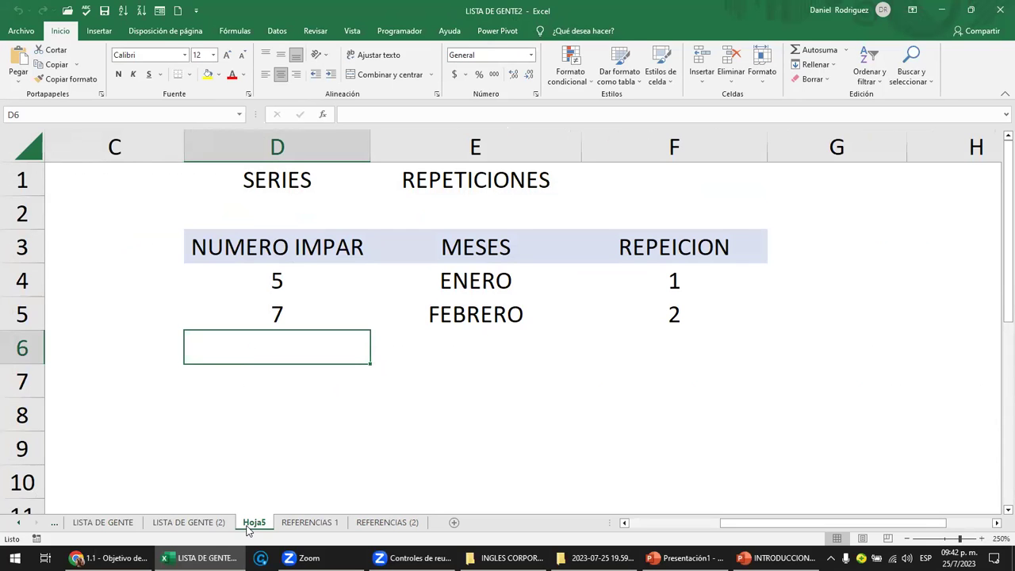
left_click(999, 9)
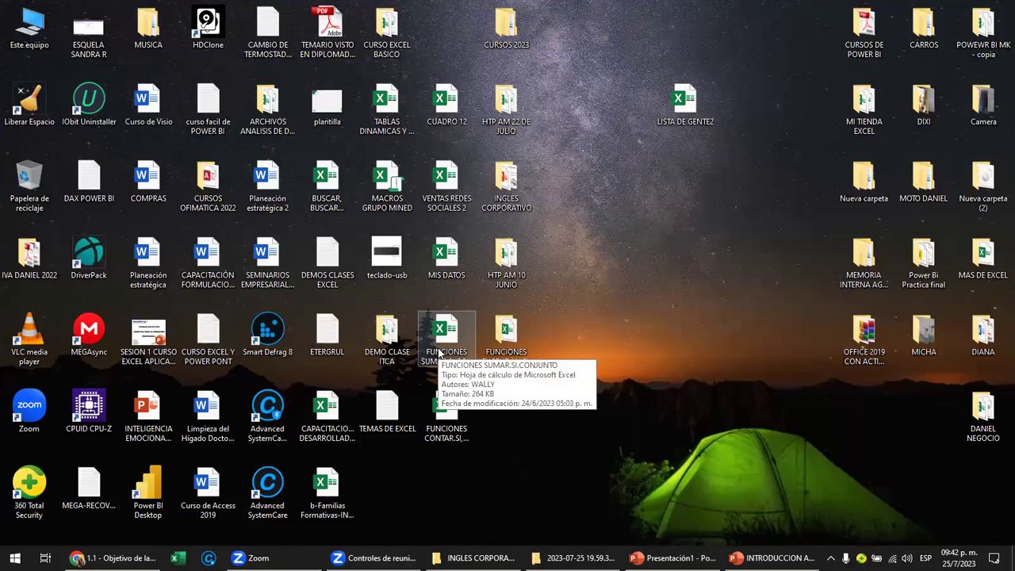
mouse_move(107, 558)
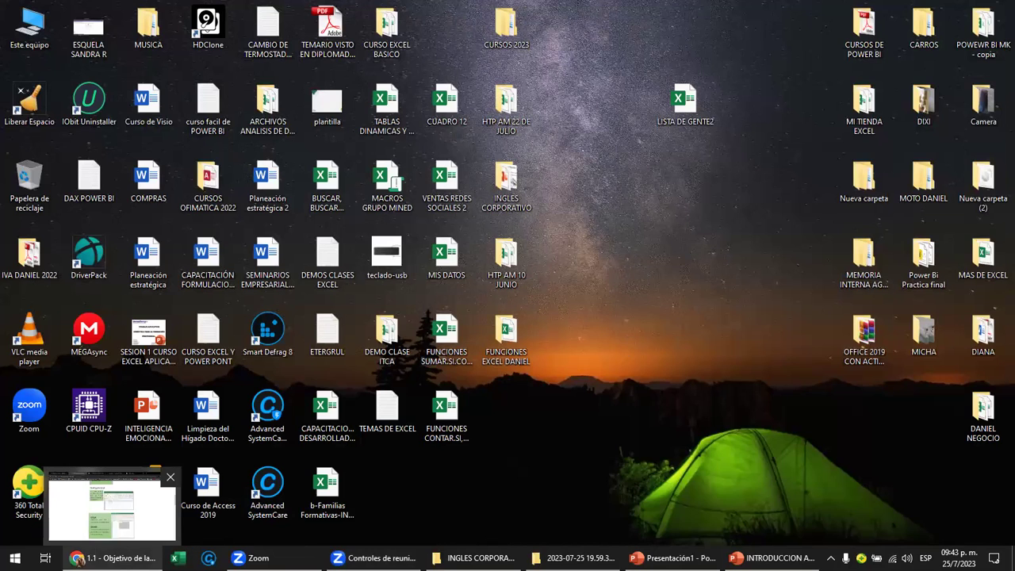
key("super+r")
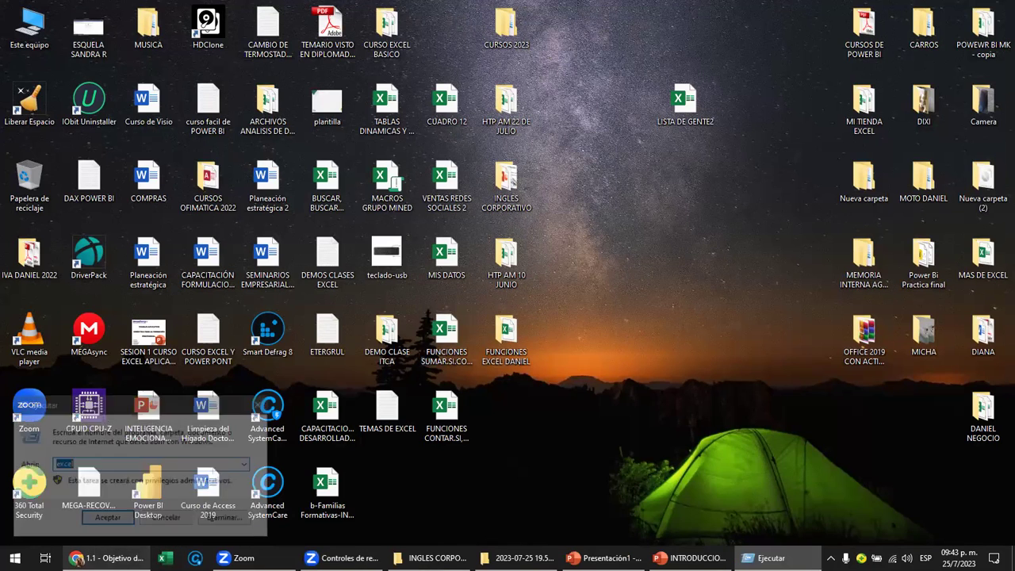
key("Return")
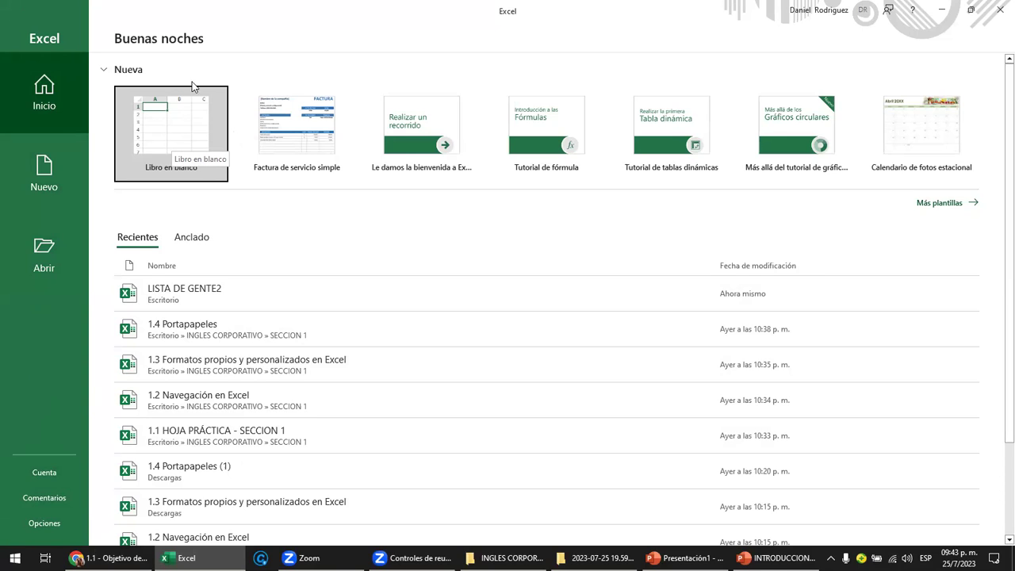
Create blank workbook Libro1, browse the Insertar, Disposición de página and Inicio tabs, then return to the start page.
left_click(184, 149)
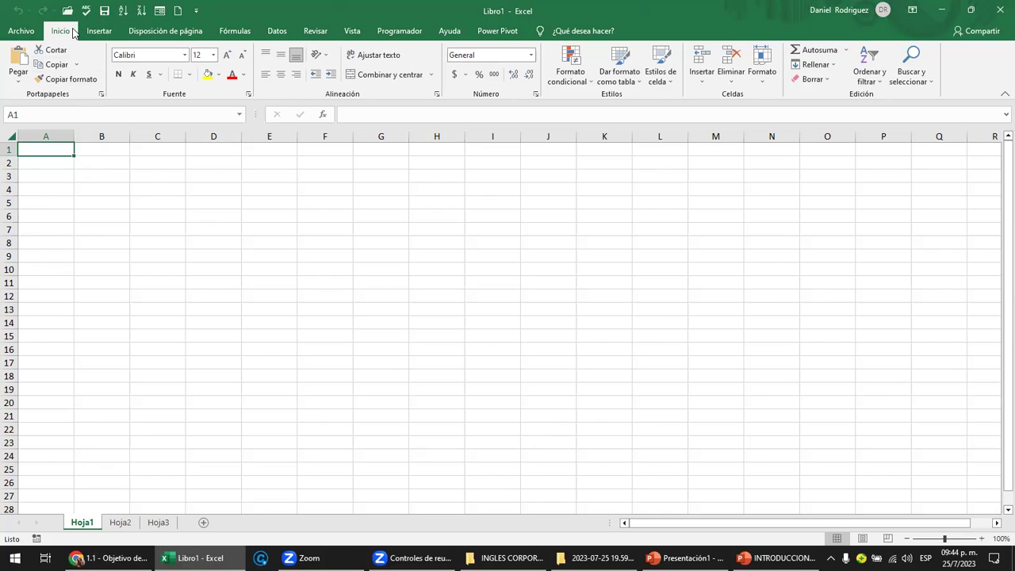
left_click(99, 31)
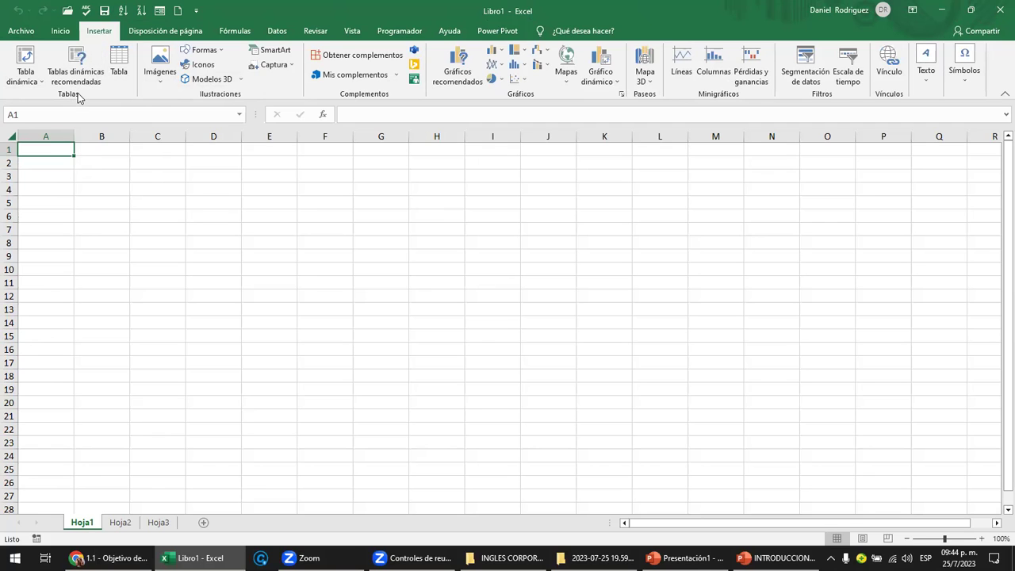
left_click(167, 33)
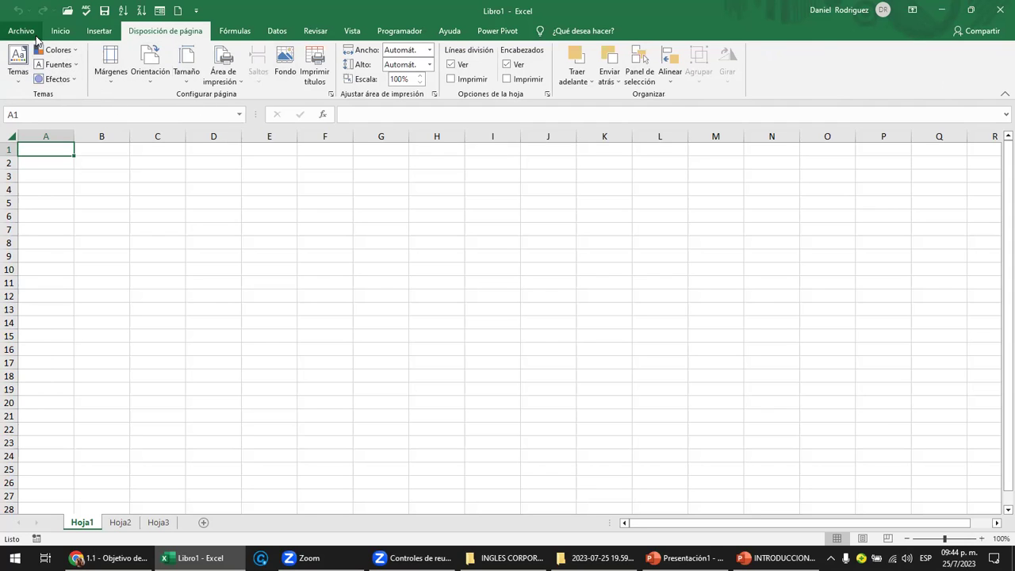
left_click(55, 32)
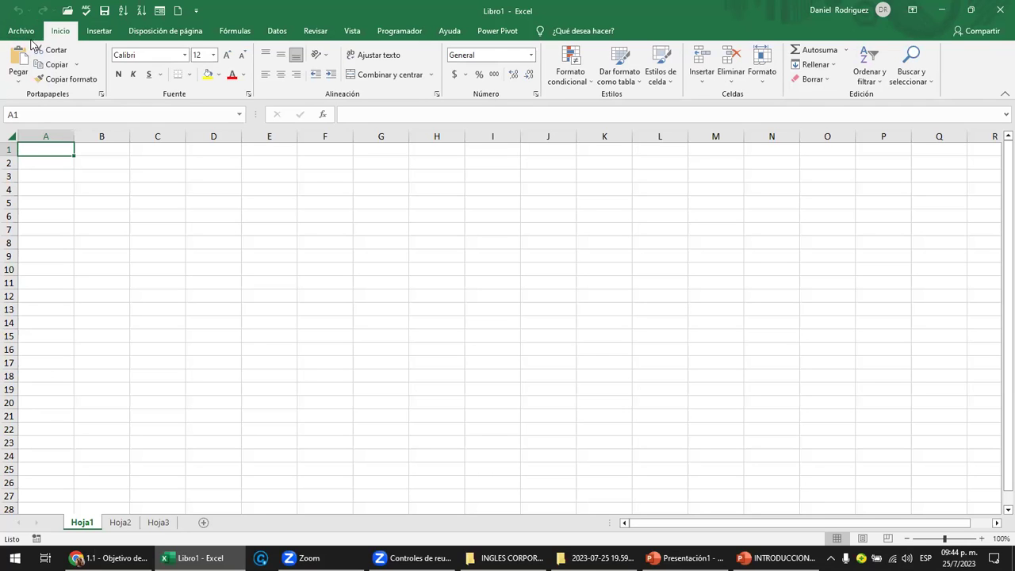
left_click(29, 32)
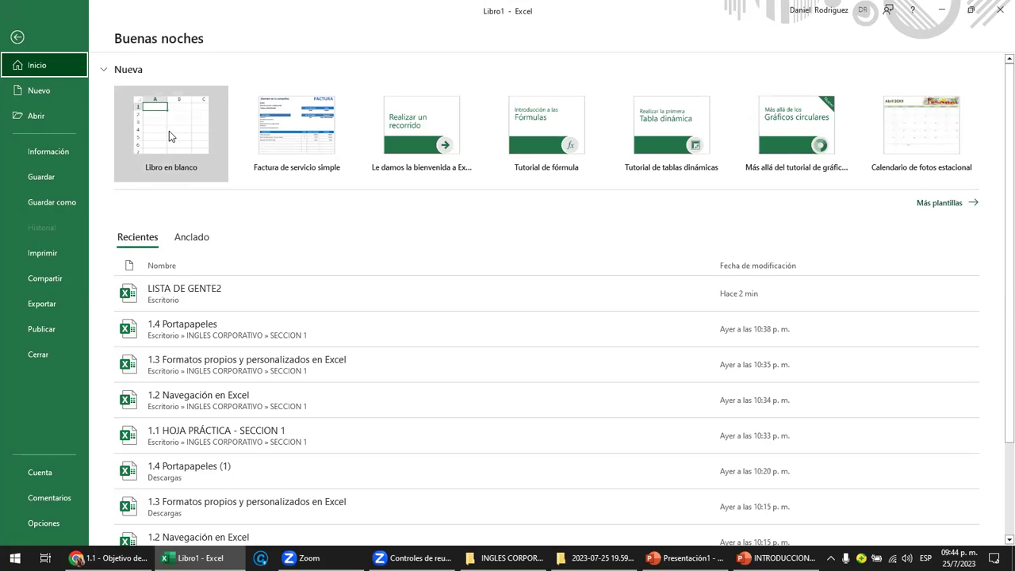
Create blank workbook Libro2, shrink its window, close it, and return to the start page.
left_click(169, 130)
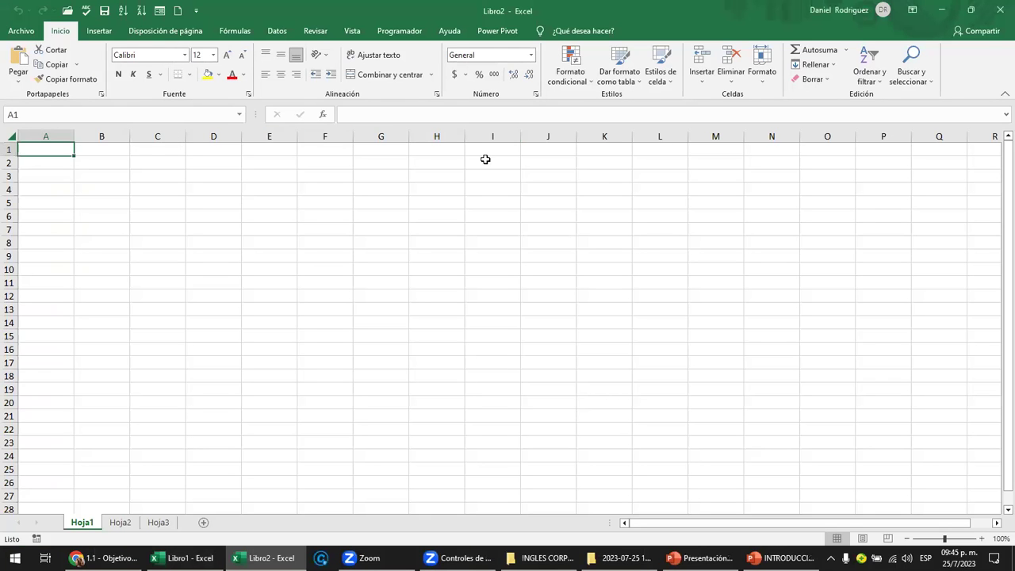
double_click(402, 22)
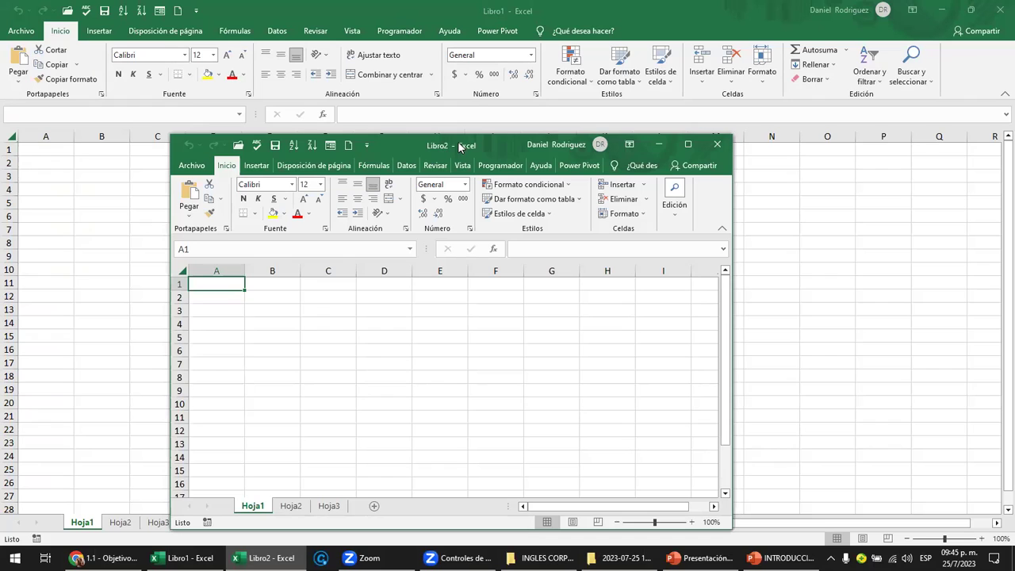
left_click(716, 143)
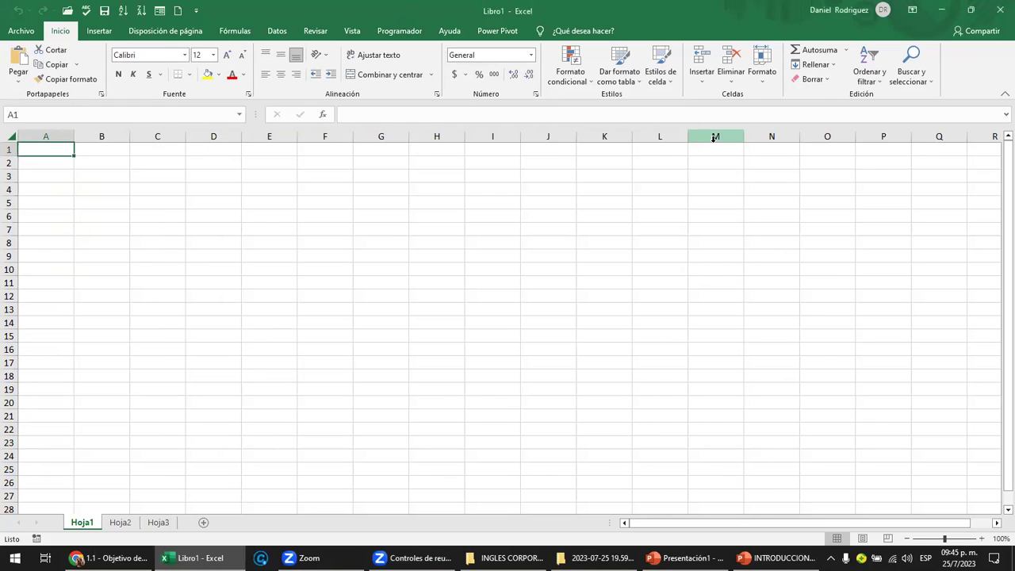
left_click(21, 32)
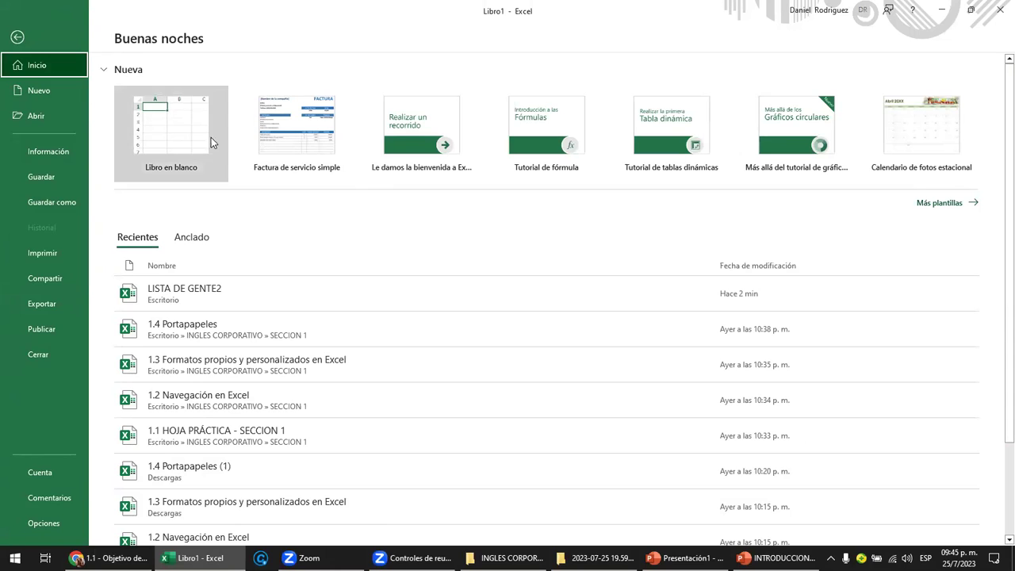
Preview the Factura de servicio simple and Calendario de fotos estacional templates.
left_click(291, 125)
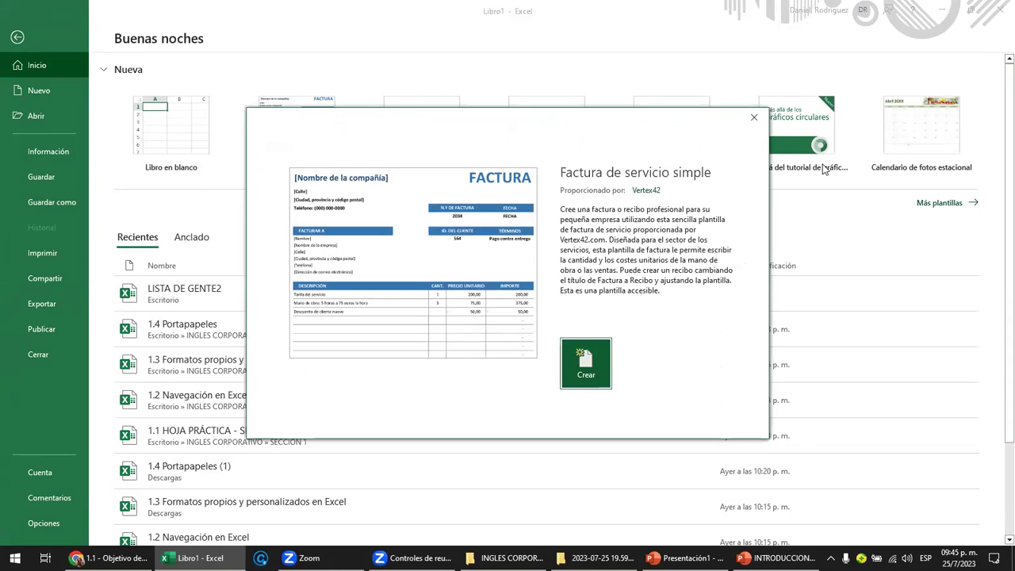
left_click(753, 117)
left_click(891, 124)
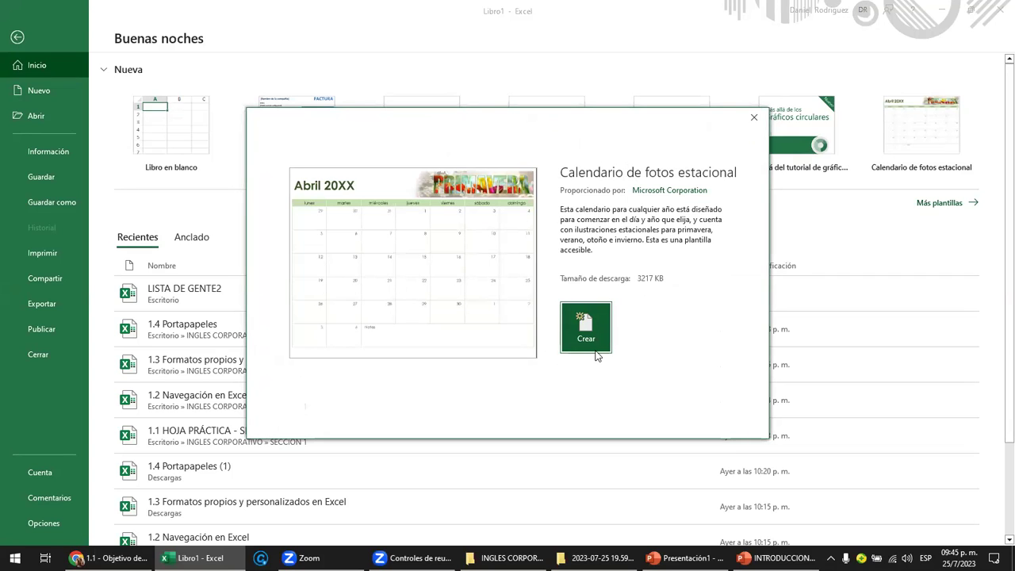
left_click(753, 118)
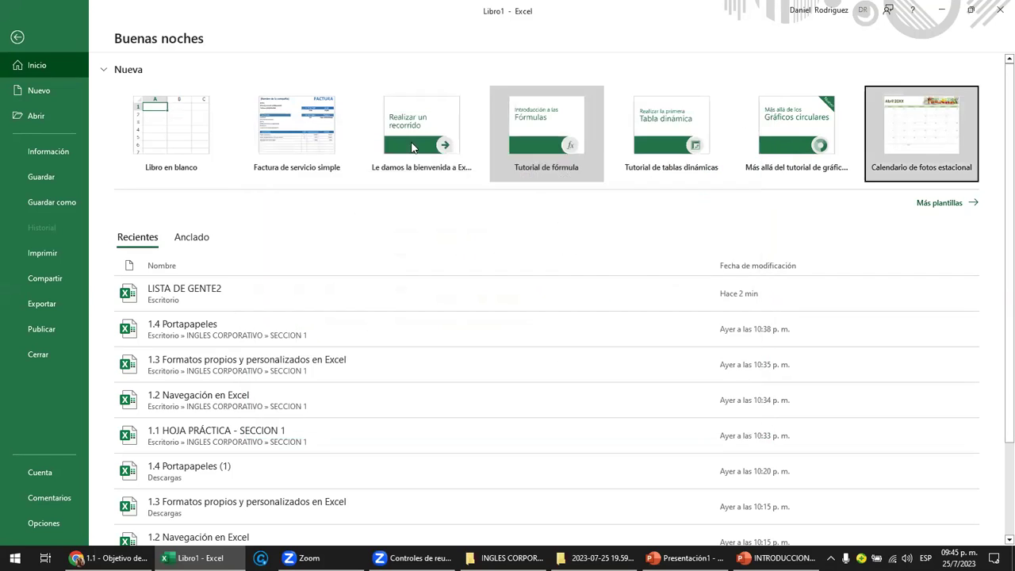
Create a workbook from the Factura de servicio simple template, then return to the start page.
left_click(290, 133)
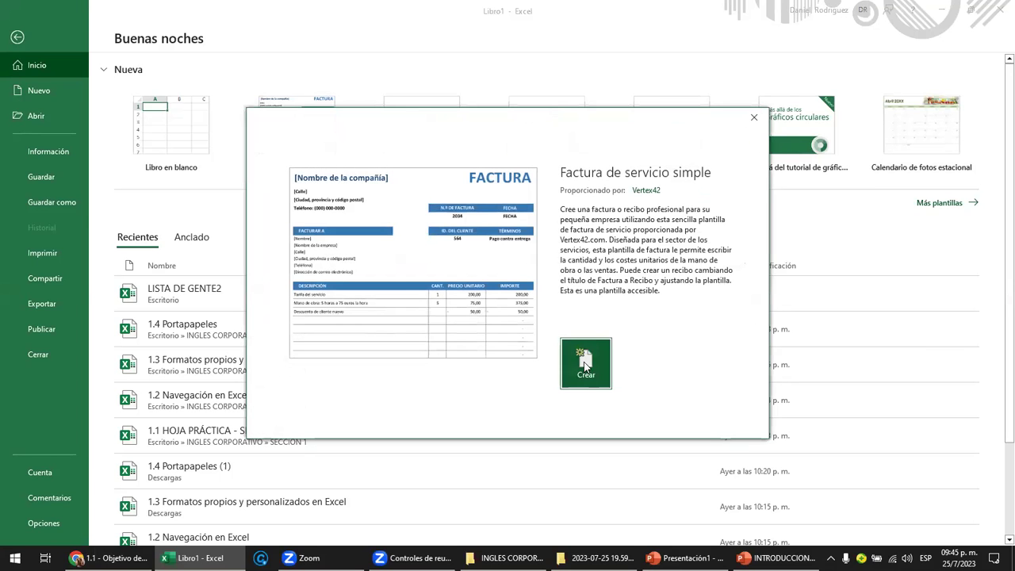
left_click(585, 363)
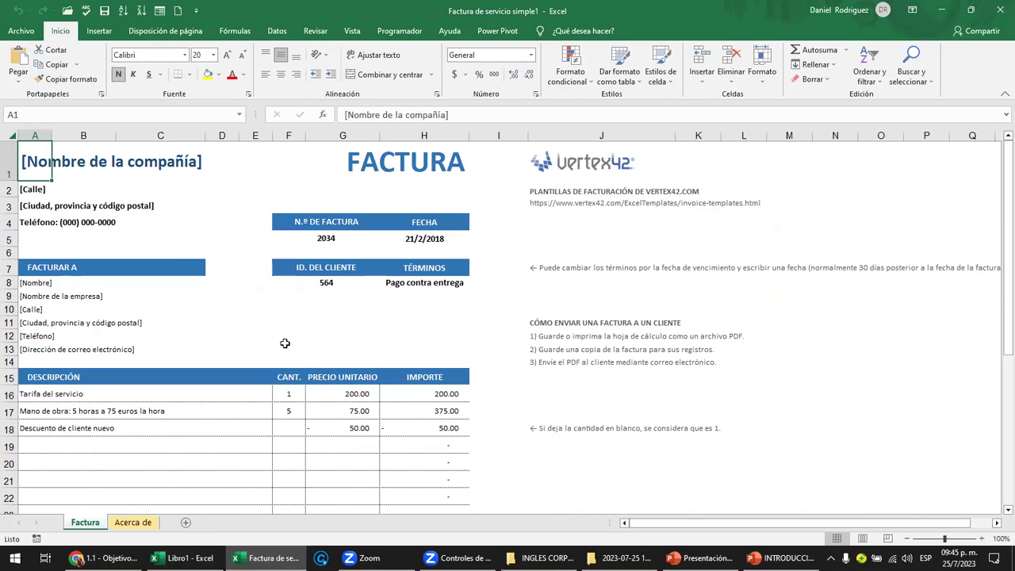
scroll(322, 393, "down", 2)
scroll(325, 392, "up", 2)
left_click(20, 35)
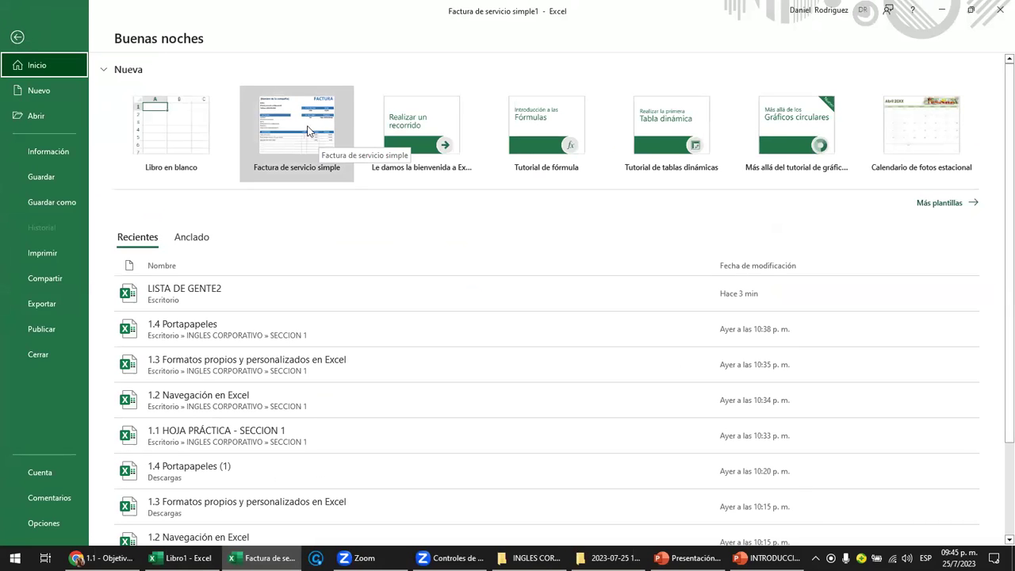
Create blank workbook Libro3 and select cells A5, A4 and E9.
left_click(190, 143)
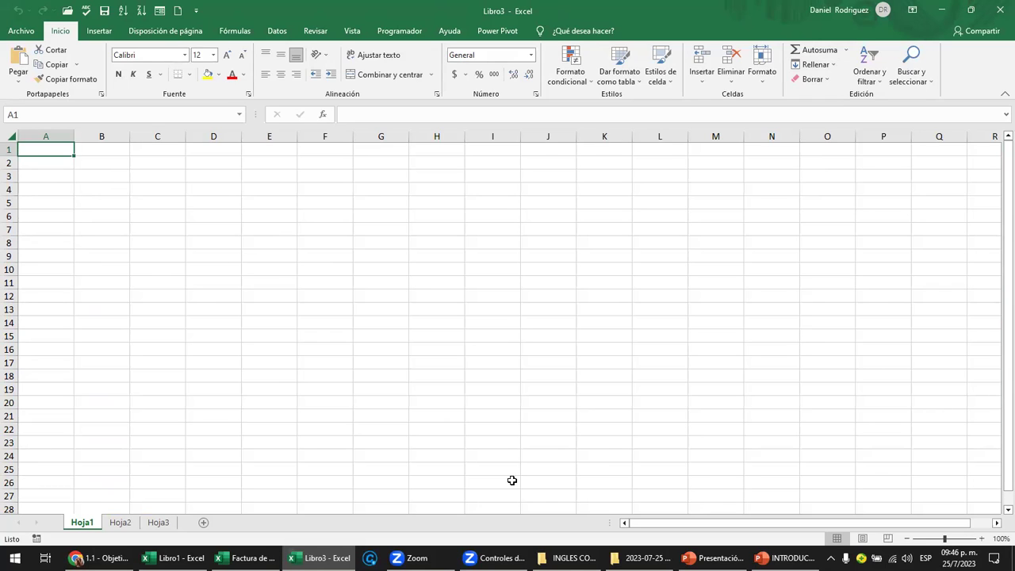
left_click(50, 200)
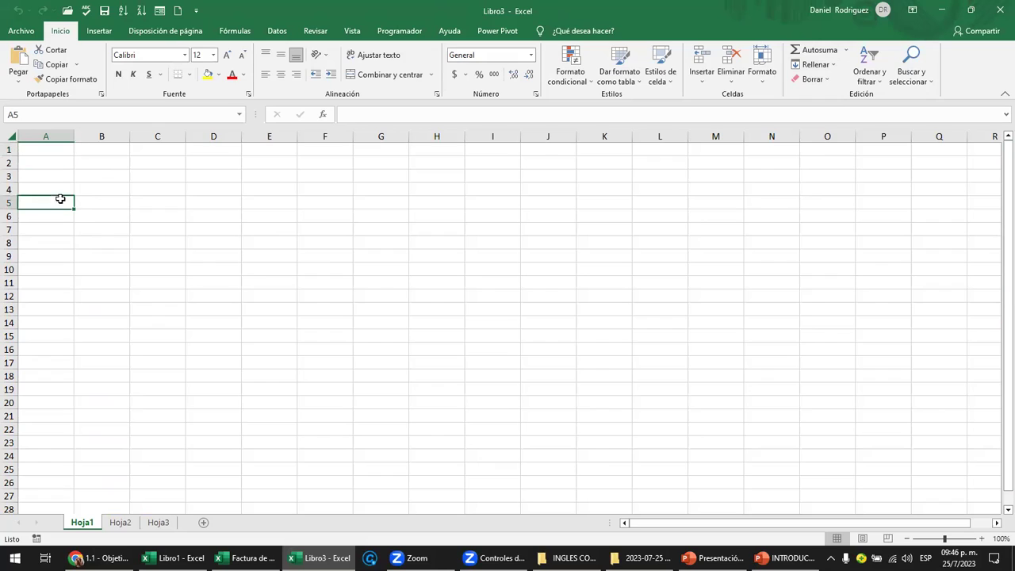
left_click(56, 191)
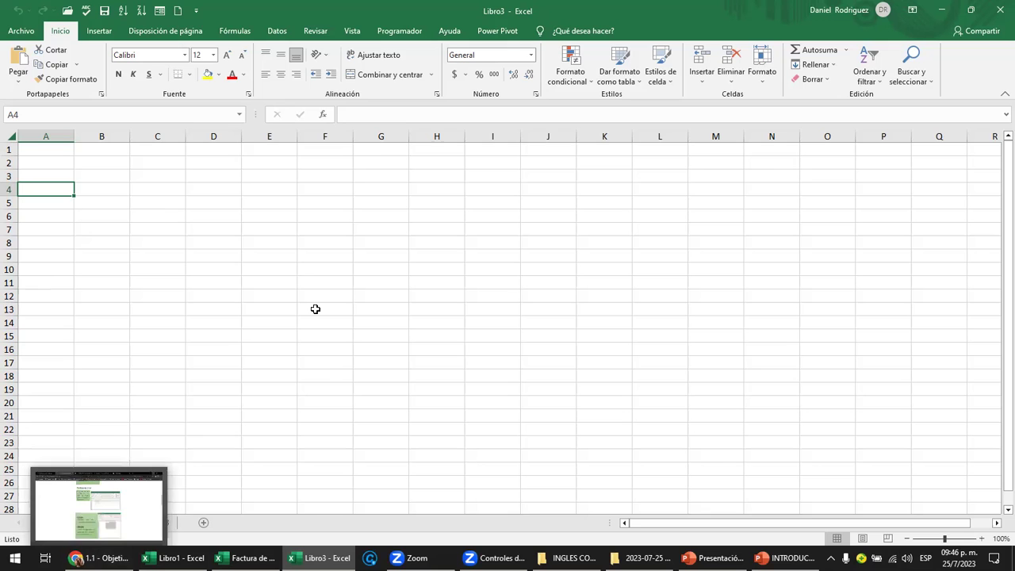
left_click(279, 252)
left_click(99, 557)
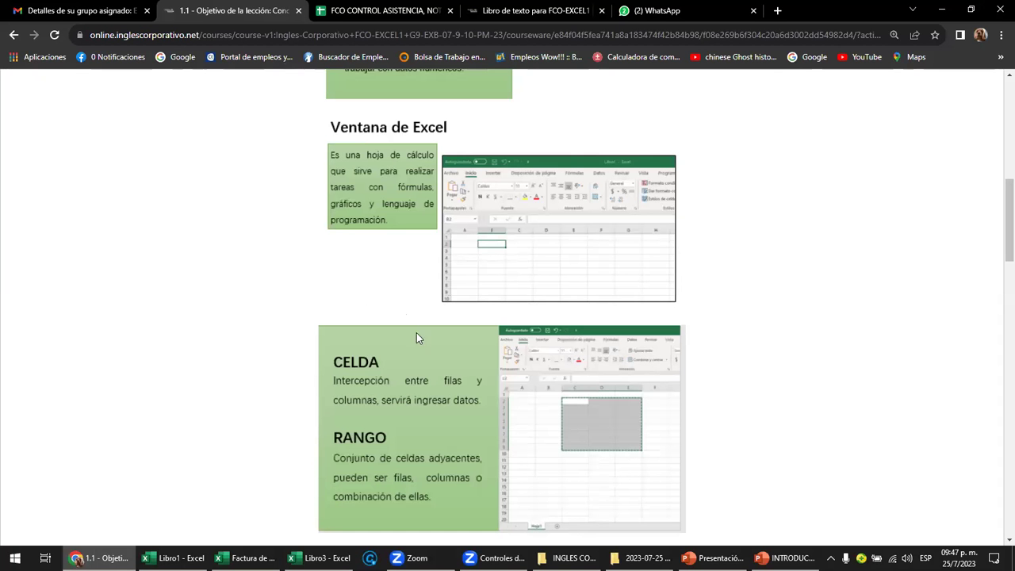
scroll(461, 278, "down", 2)
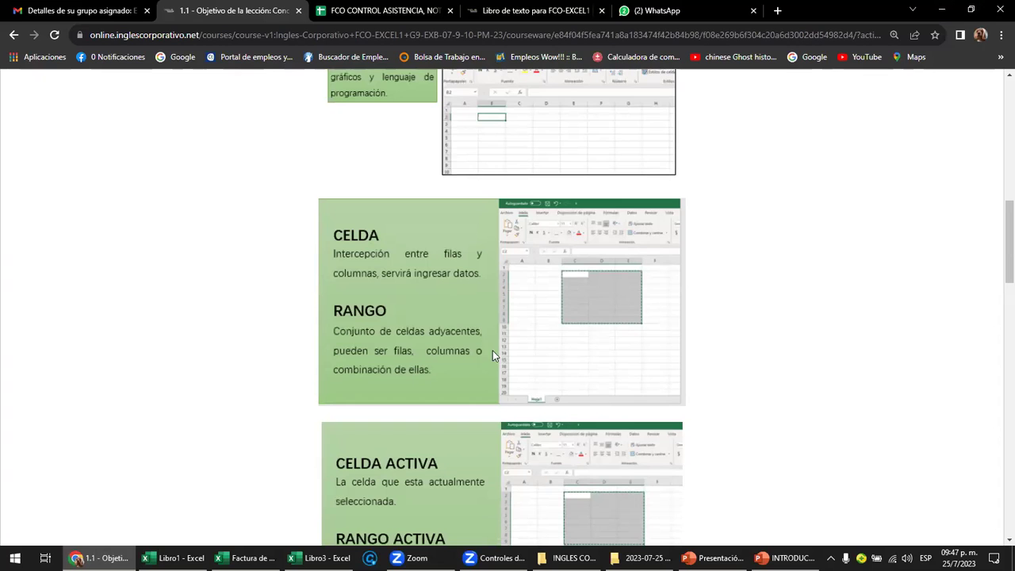
mouse_move(170, 558)
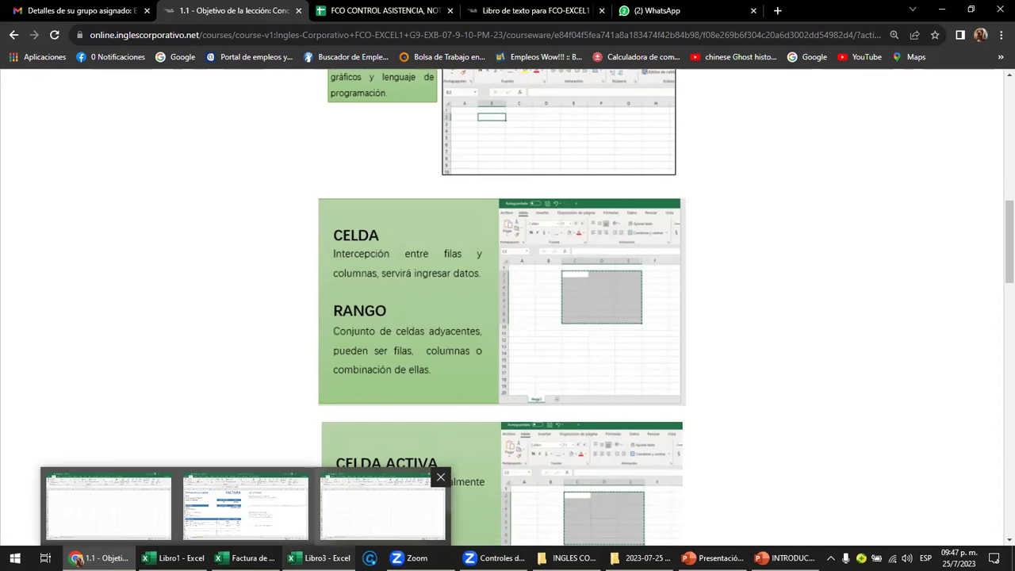
left_click(380, 507)
left_click(142, 164)
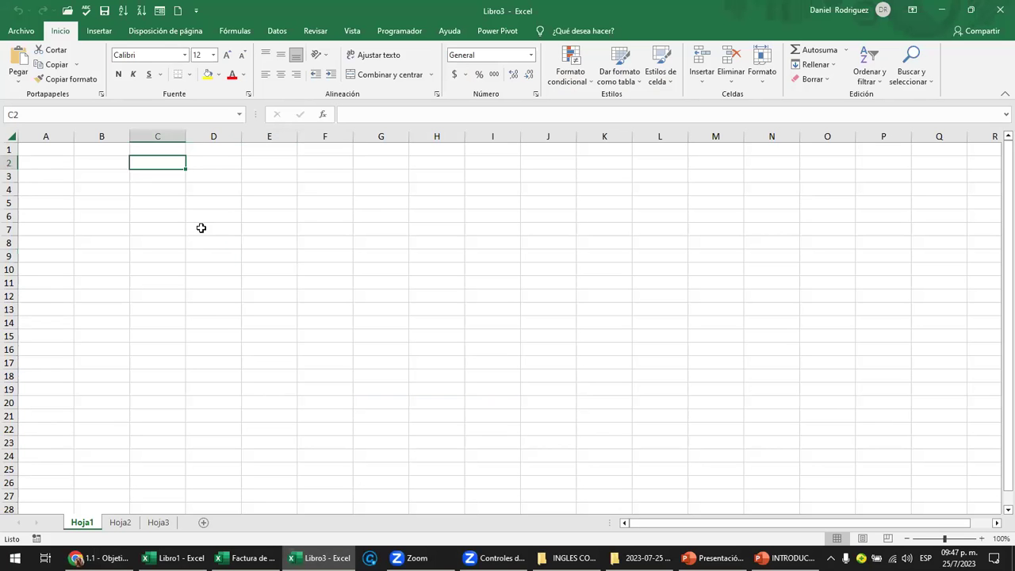
scroll(201, 228, "up", 1)
scroll(202, 228, "up", 1)
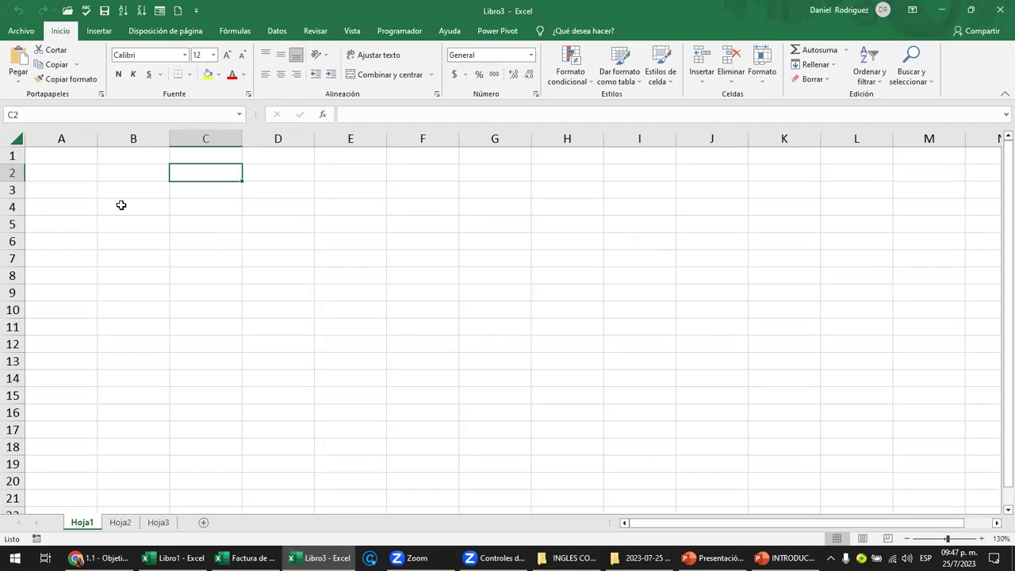
left_click(61, 139)
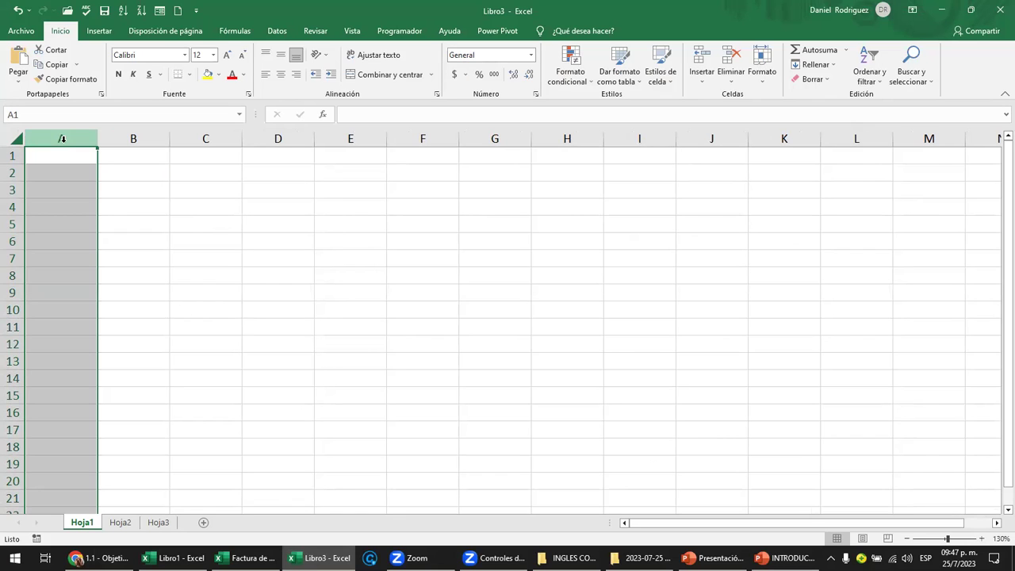
left_click(134, 138)
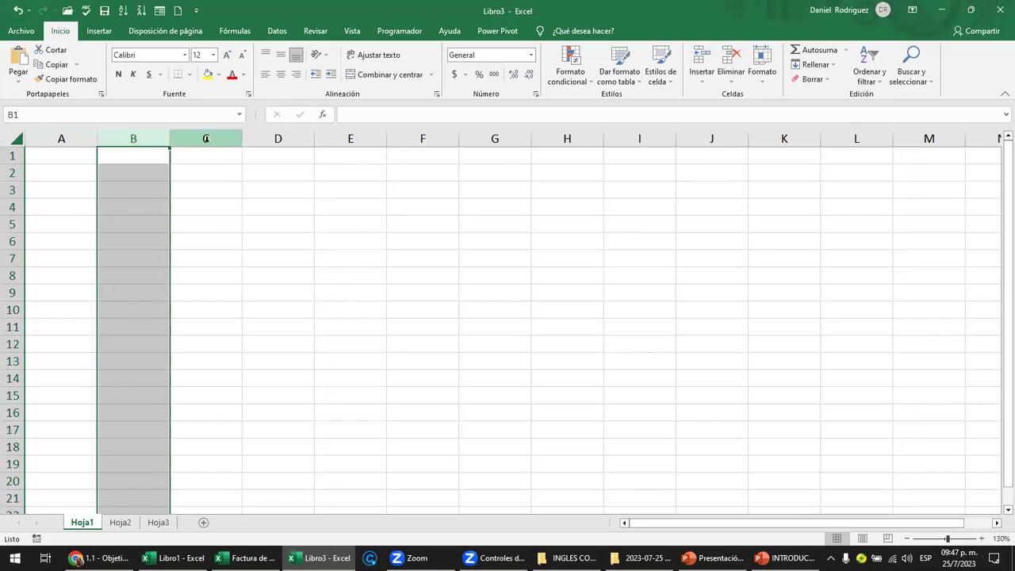
left_click(206, 138)
left_click(272, 139)
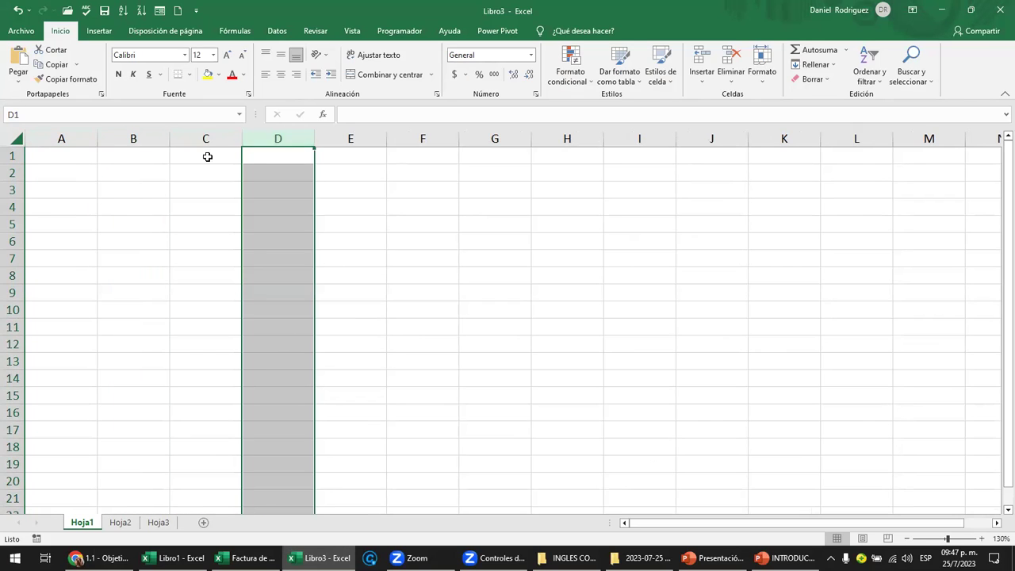
left_click(13, 158)
left_click(11, 172)
left_click(12, 190)
left_click(12, 207)
left_click(13, 224)
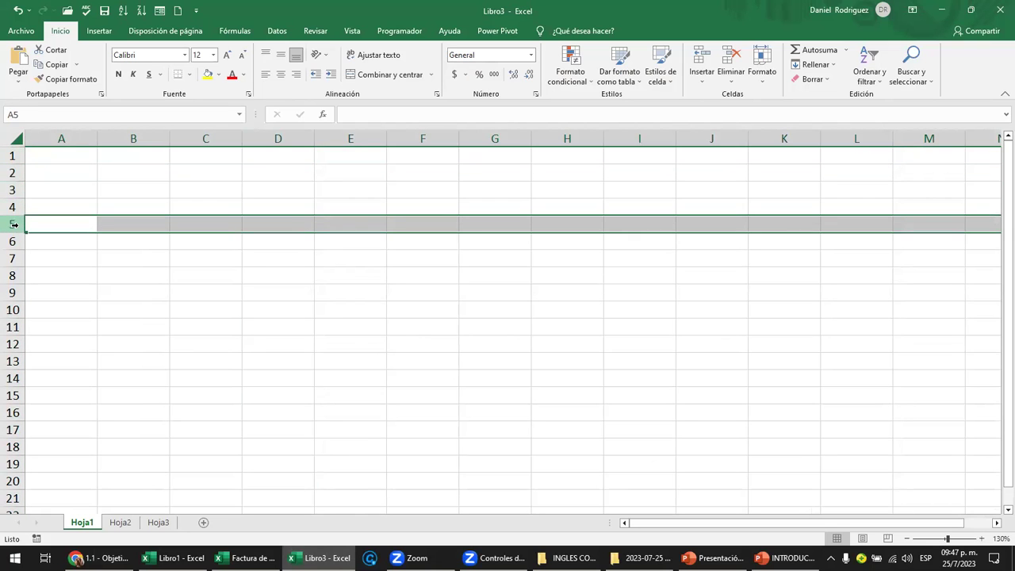
key("ctrl+Down")
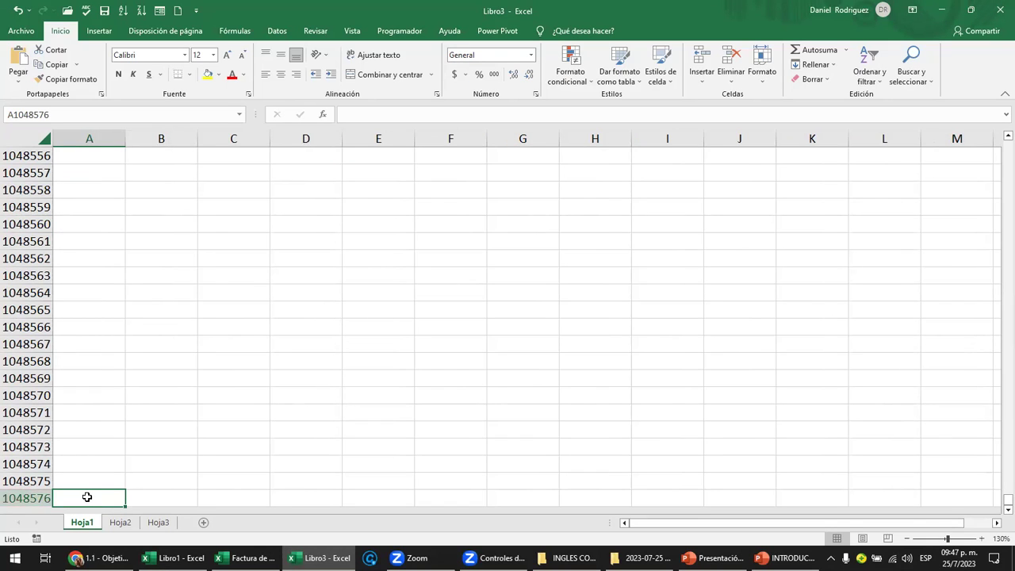
key("ctrl+Up")
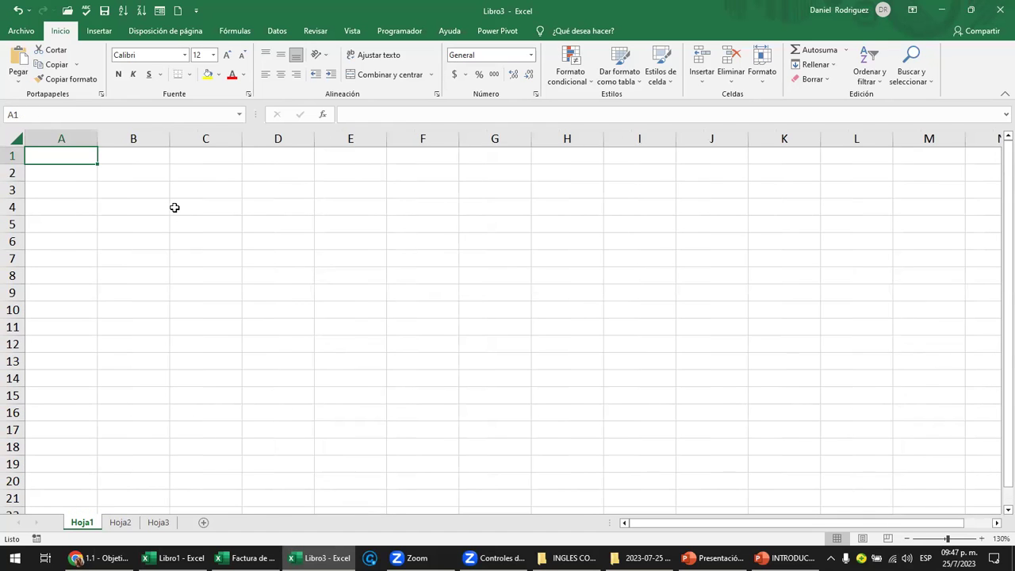
key("ctrl+Right")
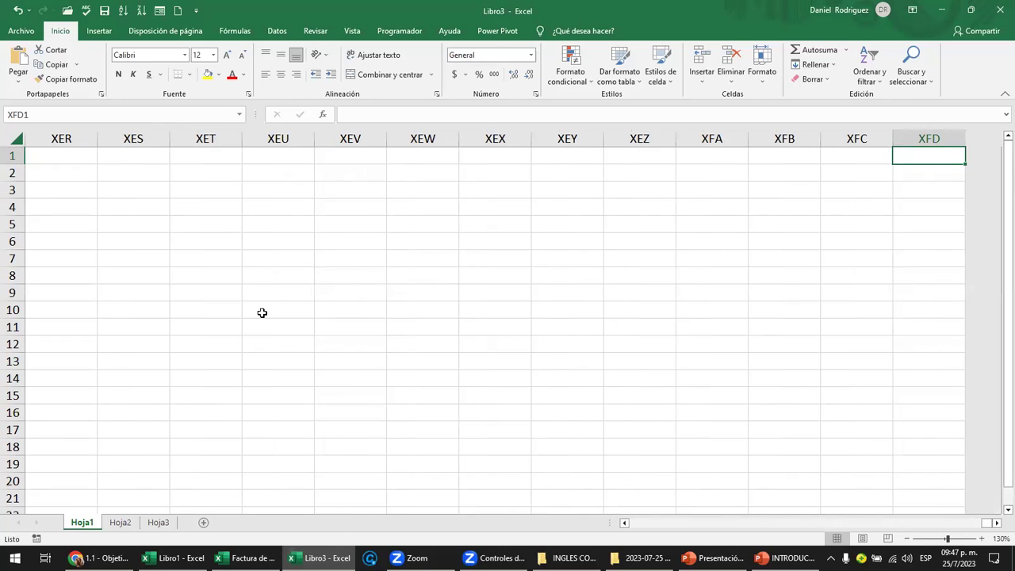
left_click(135, 162)
key("ctrl+Home")
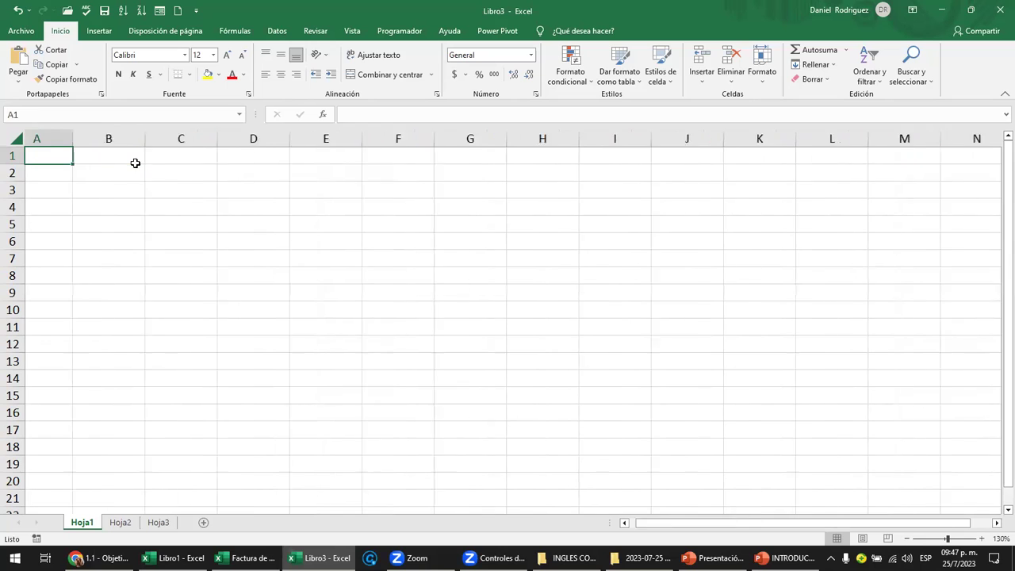
mouse_move(68, 138)
left_mouse_down()
mouse_move(220, 138)
mouse_move(64, 138)
left_mouse_up()
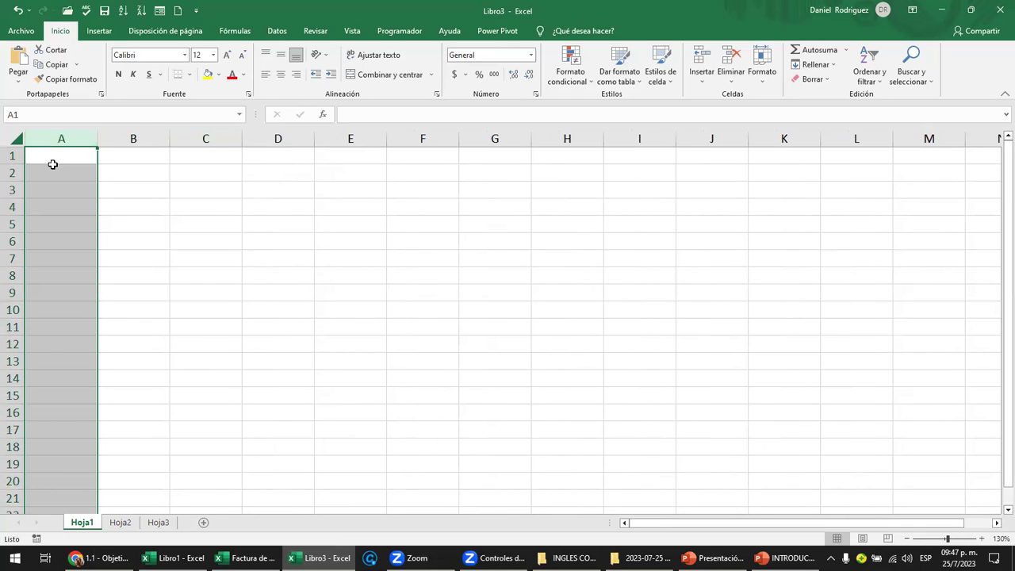
left_click(10, 156)
left_click(190, 206)
left_click(230, 194)
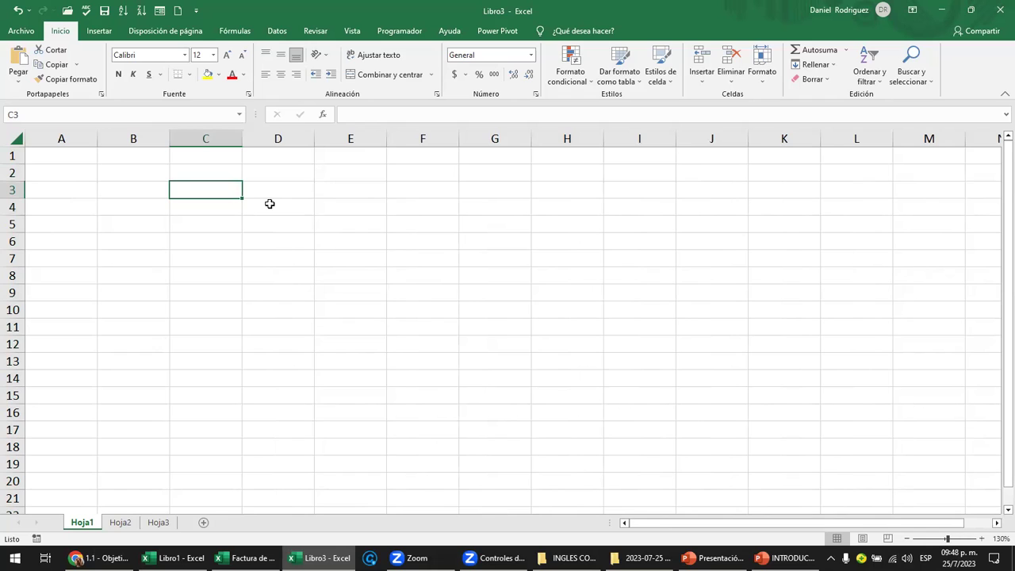
Enter uppercase headers NOMBRE in C3 and EDAD in D3, replacing the lowercase entry.
type("nombre")
key("BackSpace")
key("BackSpace")
key("BackSpace")
key("BackSpace")
key("BackSpace")
key("BackSpace")
type("NOMBRE")
key("Return")
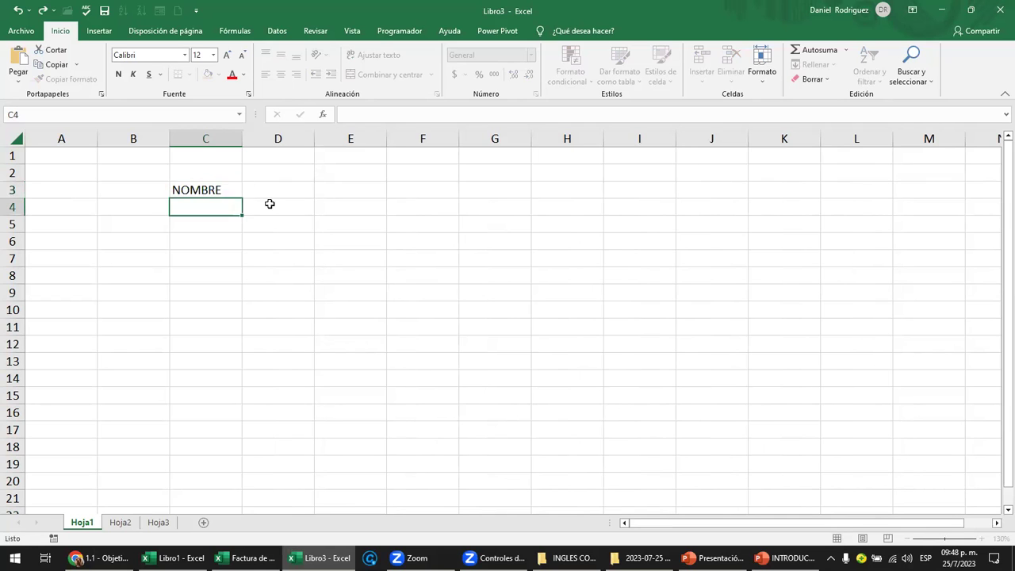
key("Up")
key("Right")
type("EDAD")
key("Return")
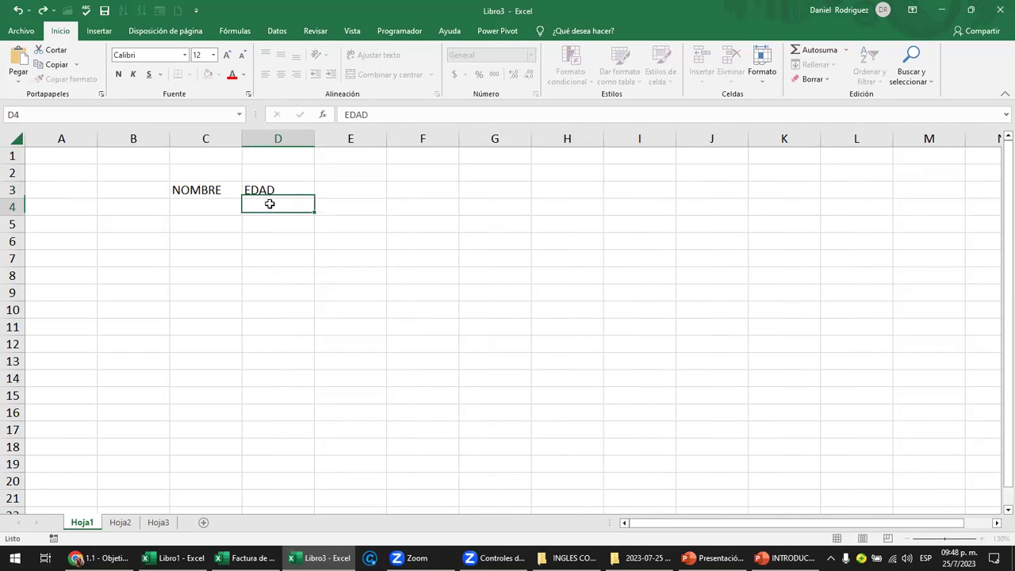
left_click(198, 189)
Enter Daniel in C4 with age 30 in D4.
left_click(249, 193)
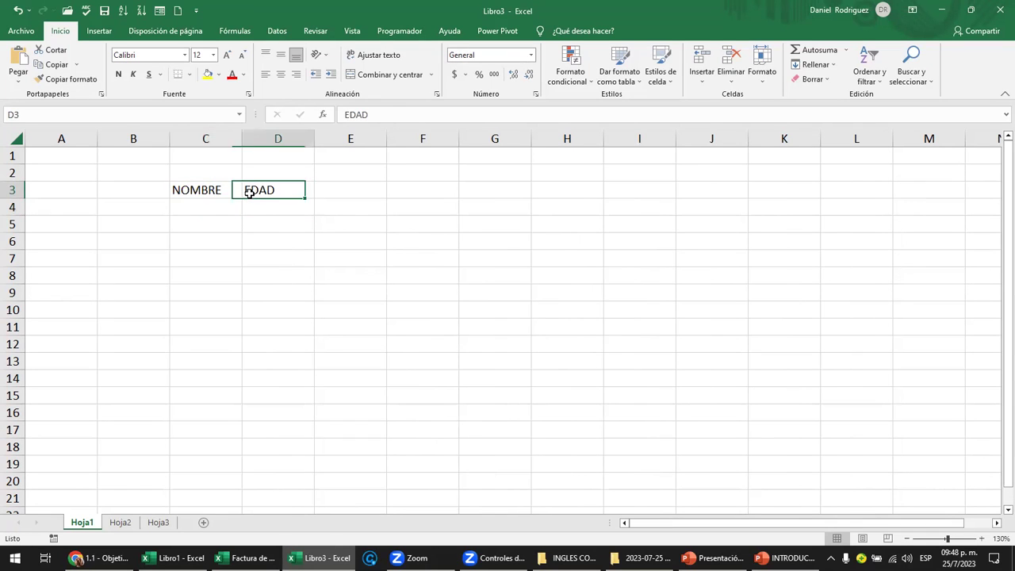
left_click(206, 206)
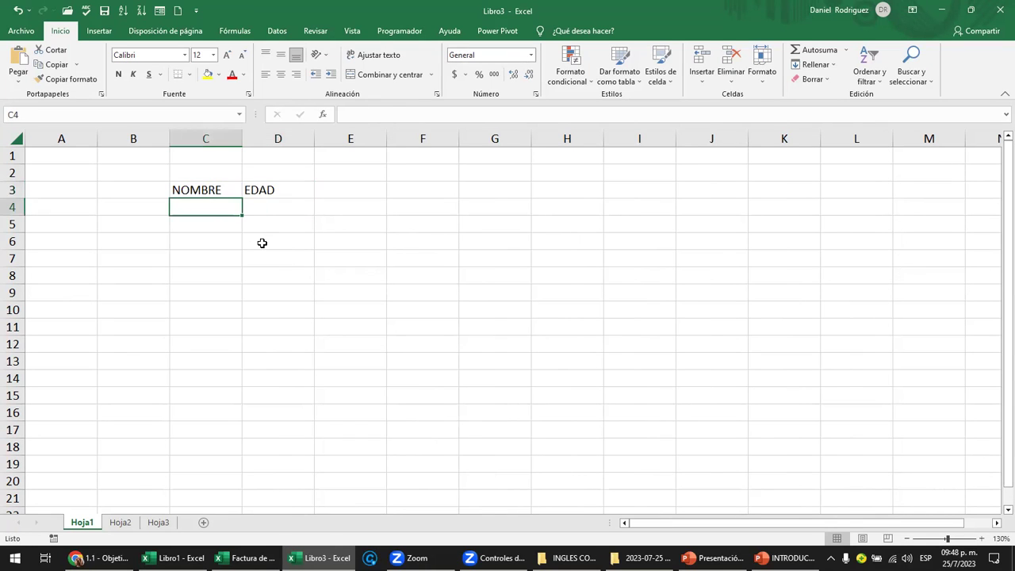
type("Daniel")
key("Return")
key("Up")
key("Right")
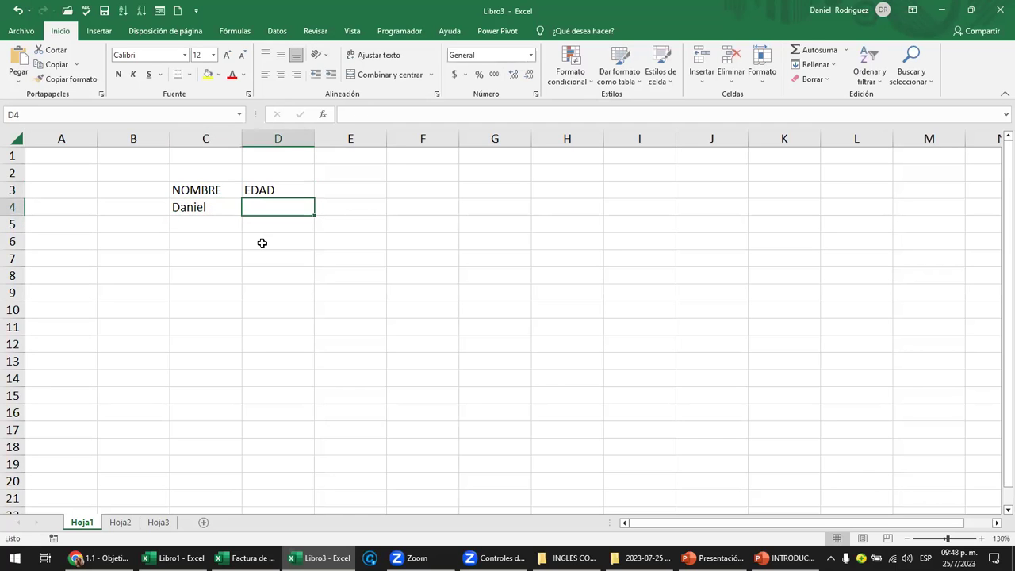
type("30")
key("Return")
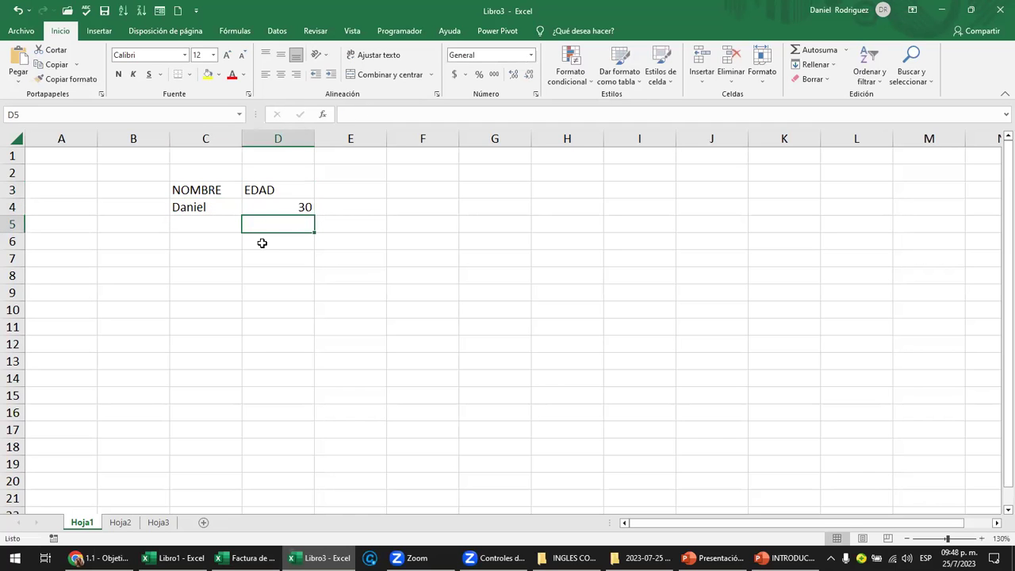
Enter Jose in C5 with age 25 in D5.
key("Left")
type("Jos")
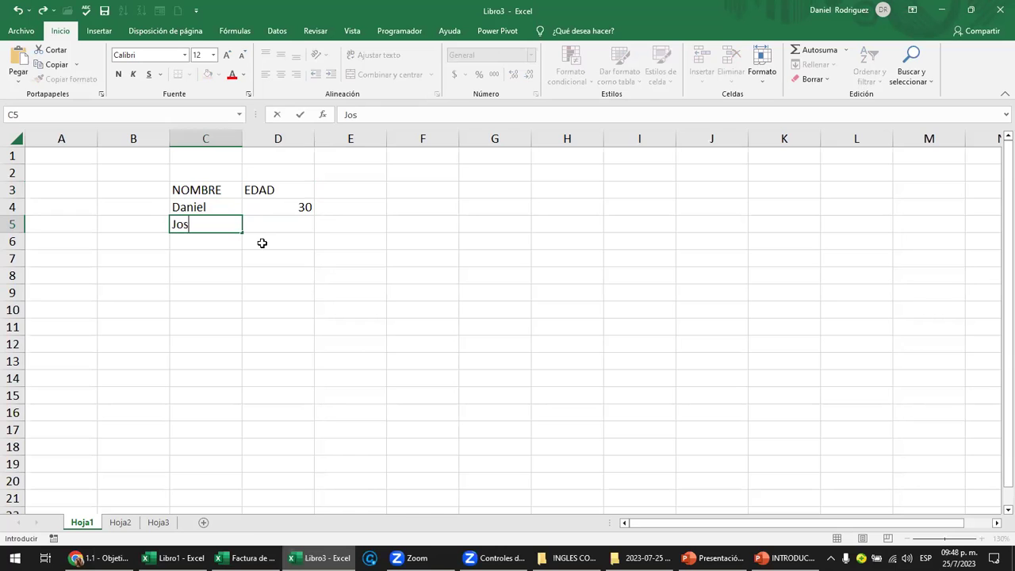
type("e")
key("Tab")
type("25")
left_click(261, 243)
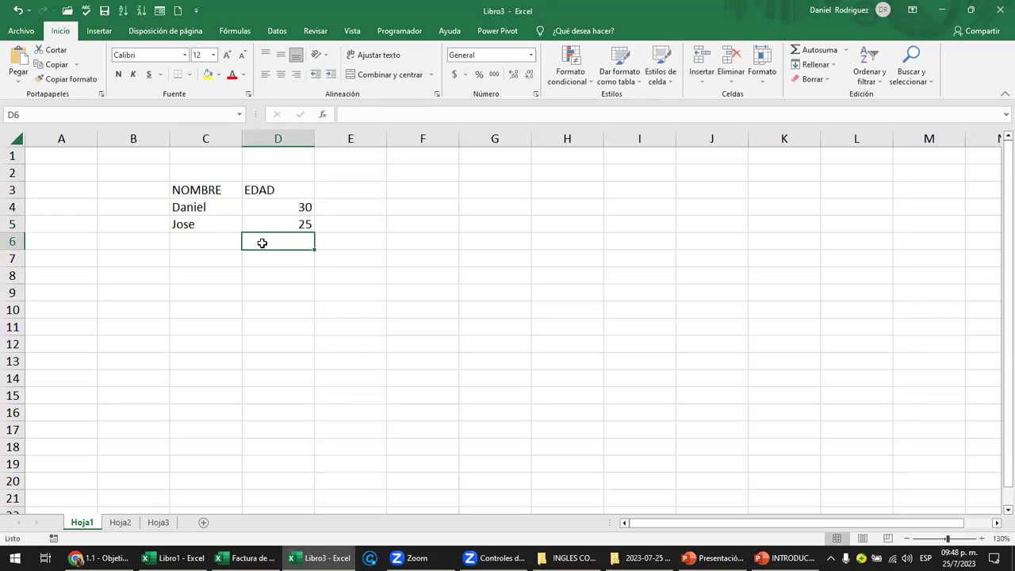
left_click_drag(198, 247, 272, 309)
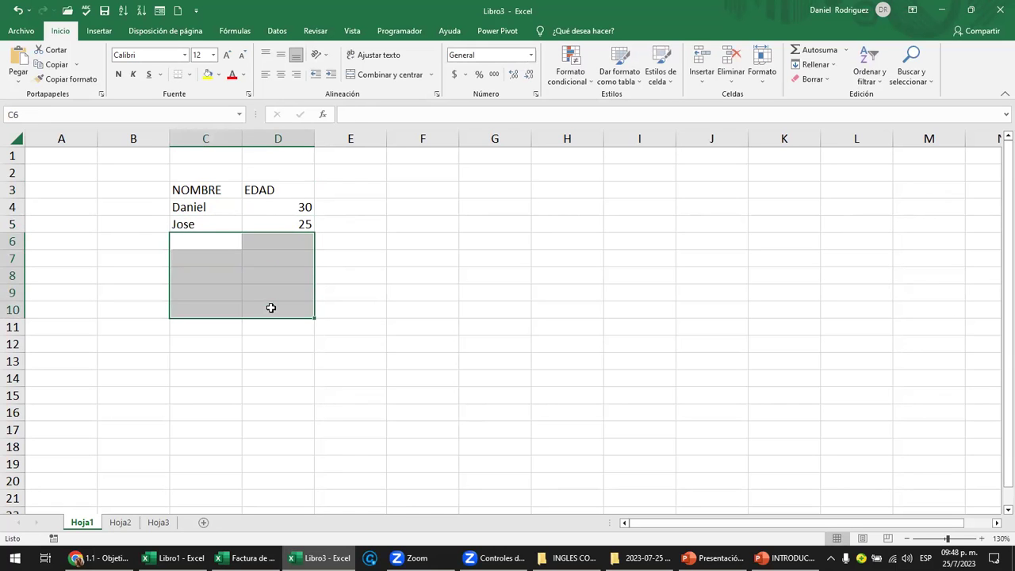
left_click(237, 194)
left_click_drag(237, 194, 255, 190)
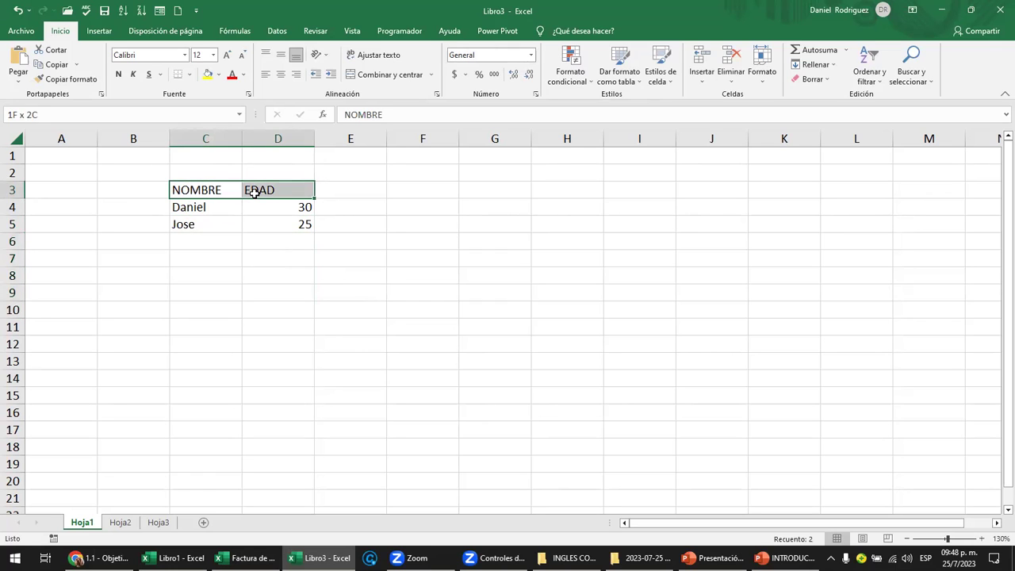
left_click_drag(197, 206, 199, 225)
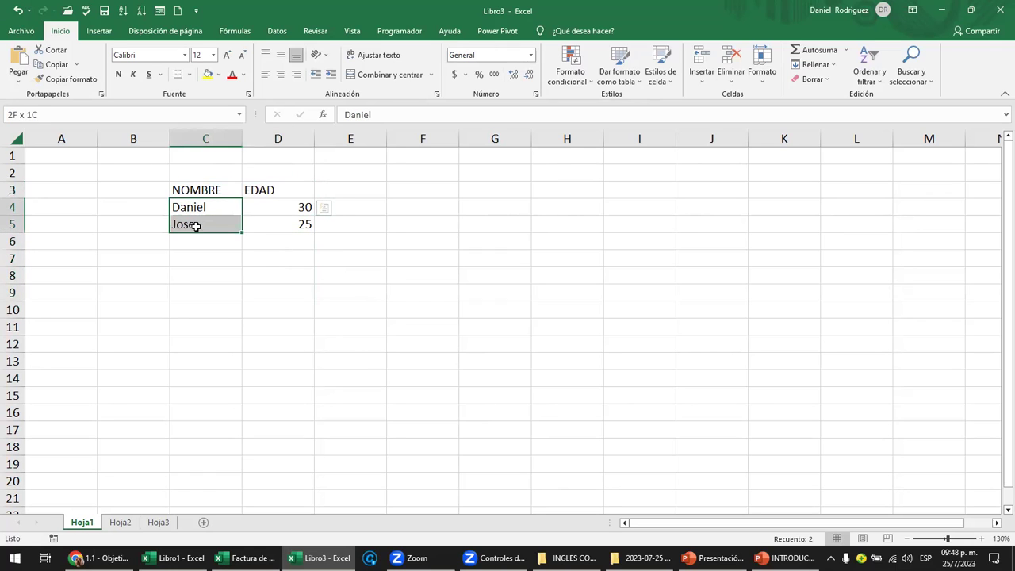
left_click(210, 192)
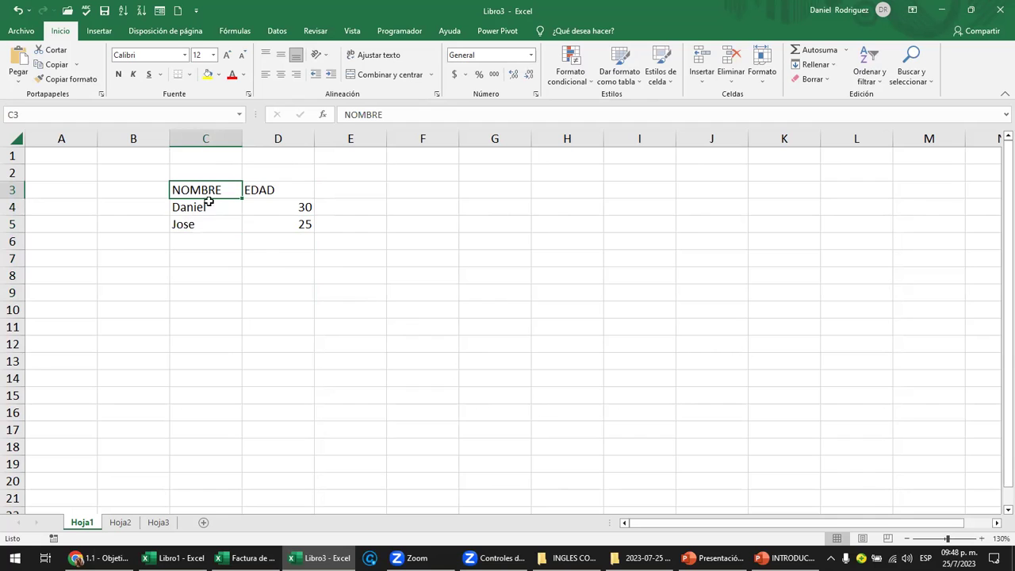
left_click(211, 136)
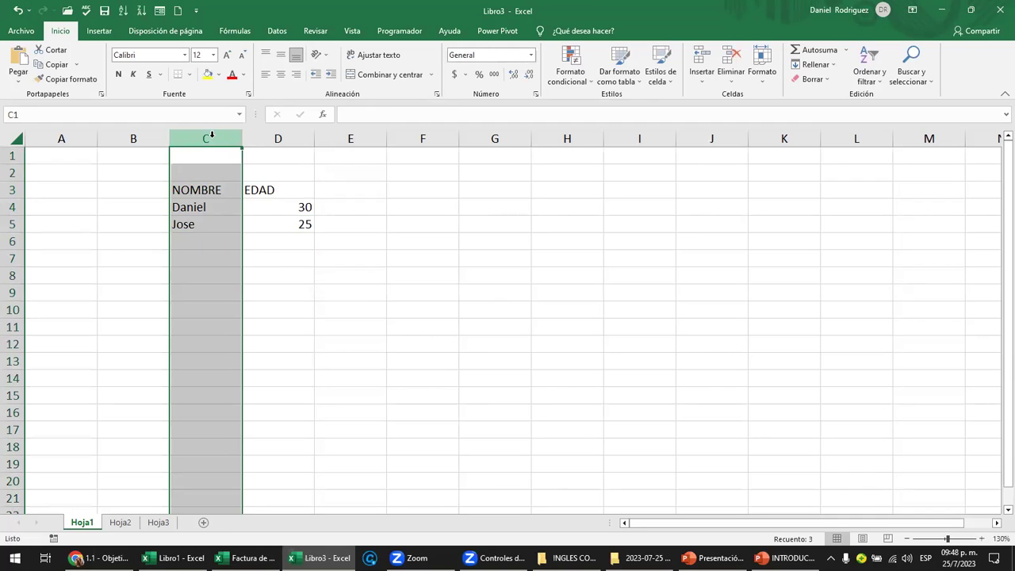
left_click(270, 137)
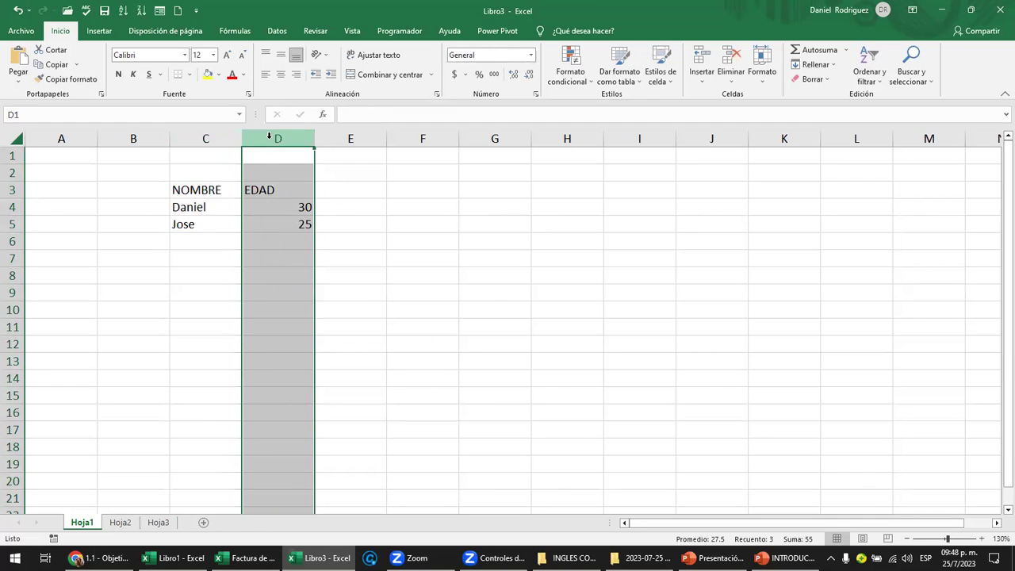
left_click(221, 212)
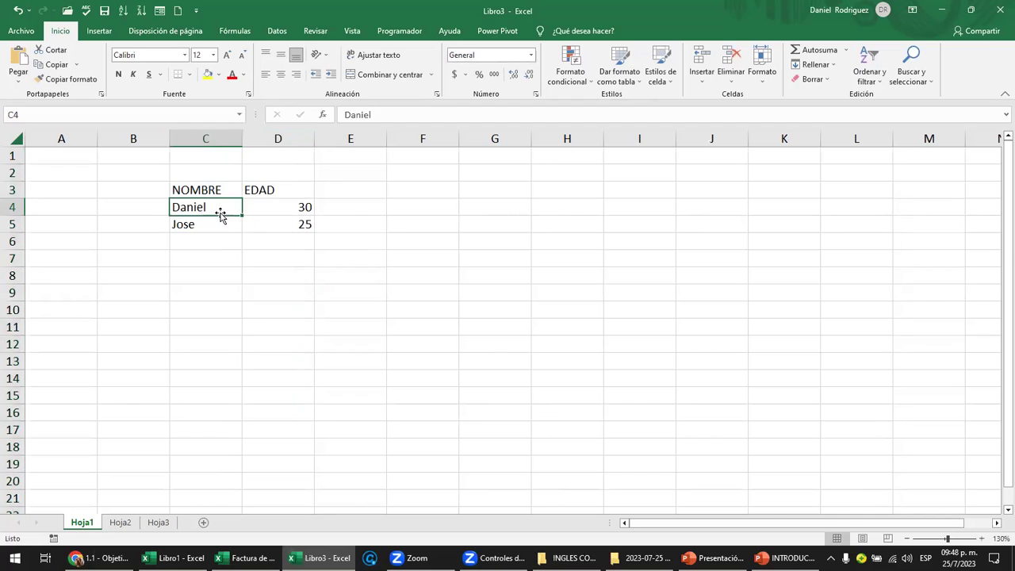
left_click(204, 135)
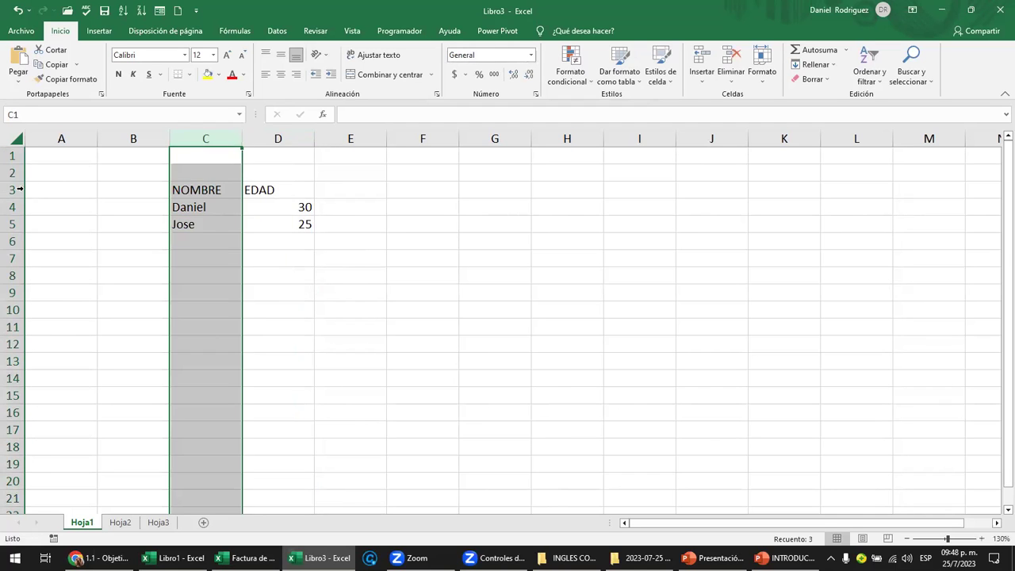
left_click(12, 189, "ctrl")
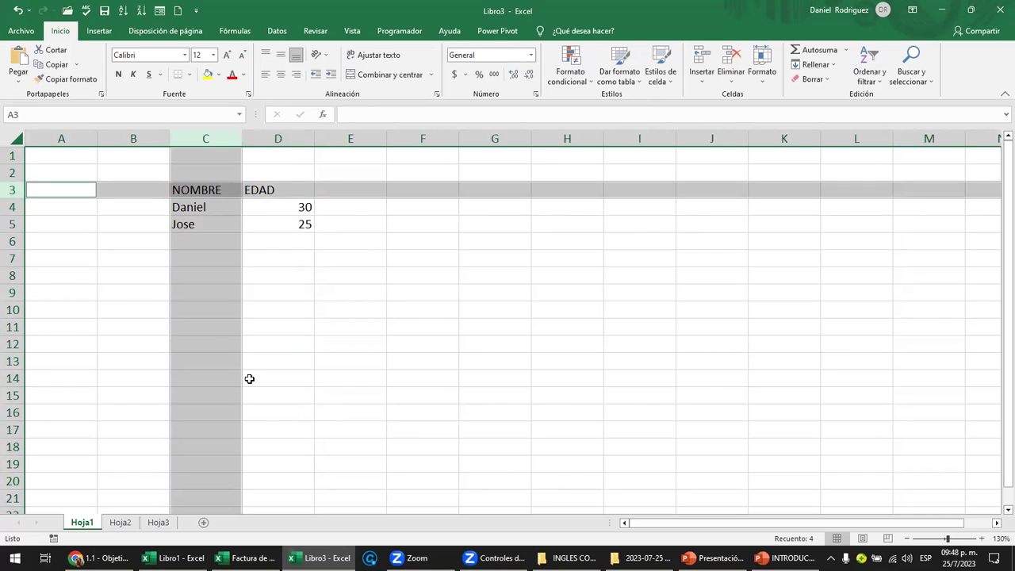
left_click(202, 137)
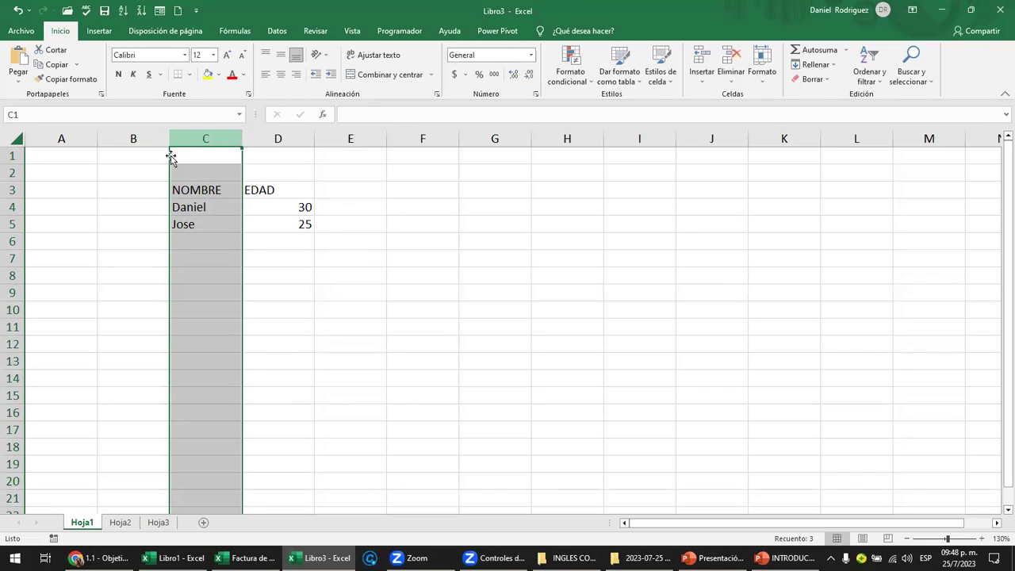
left_click(12, 190, "ctrl")
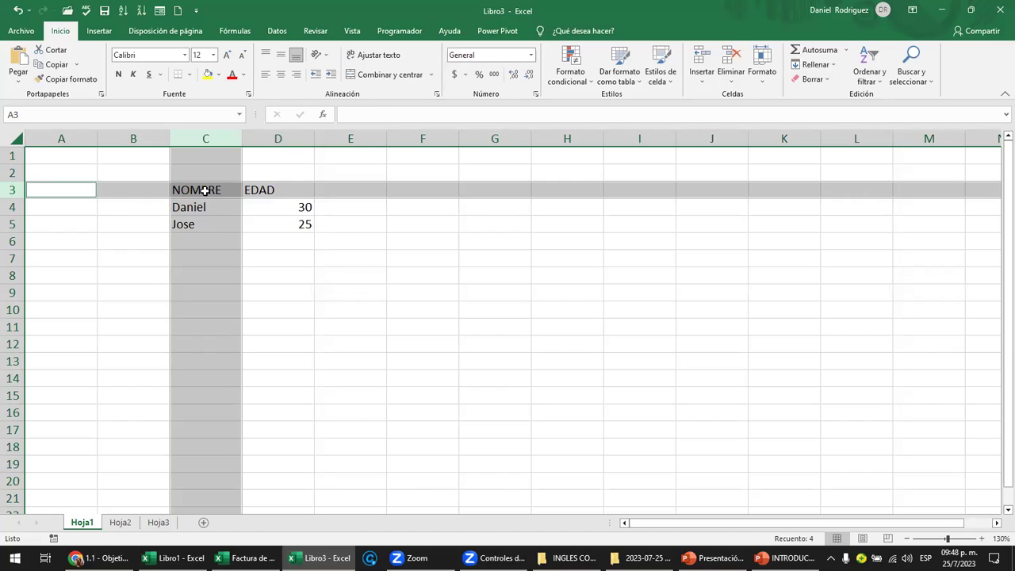
left_click(205, 191)
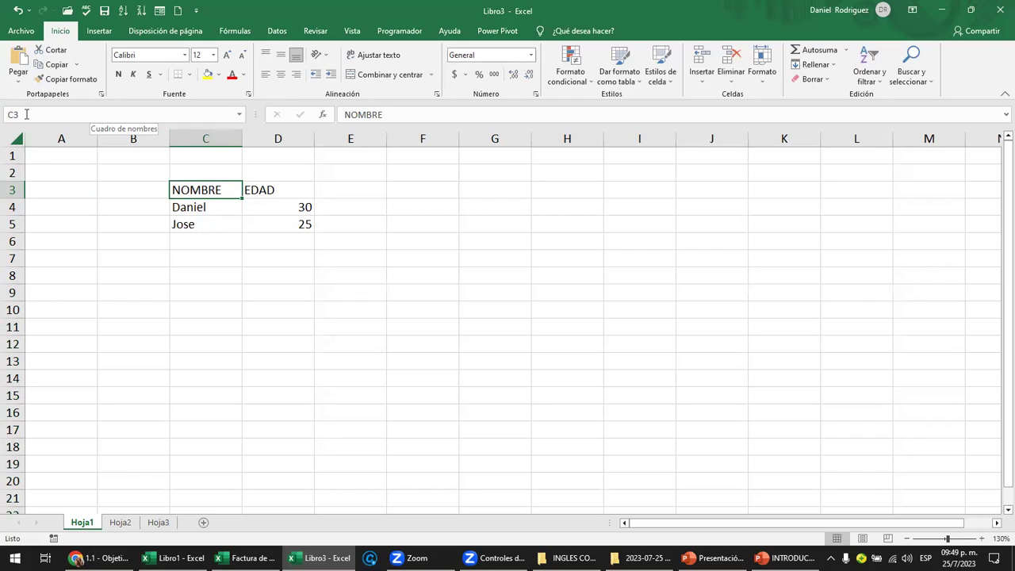
left_click(269, 190)
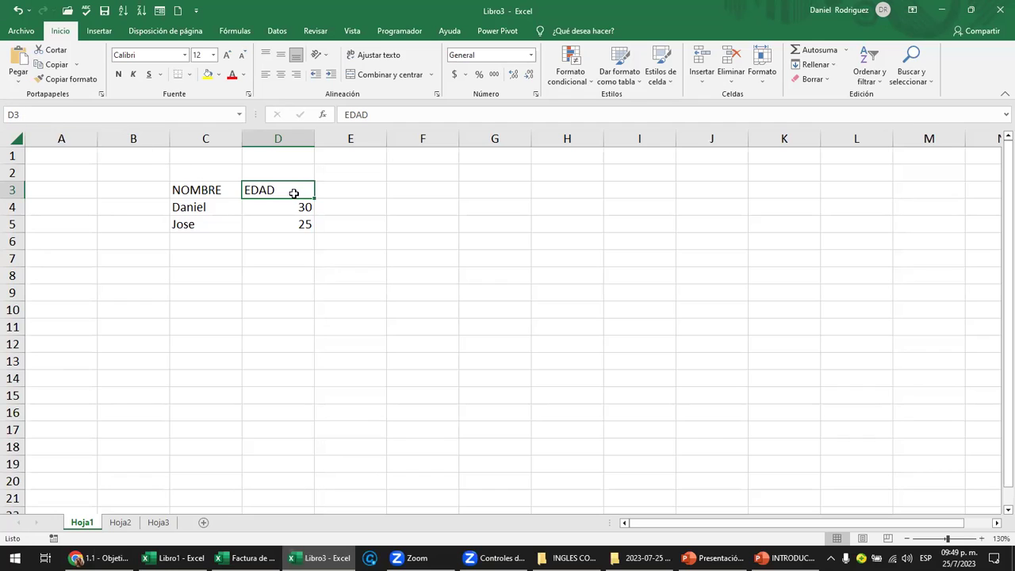
left_click(331, 191)
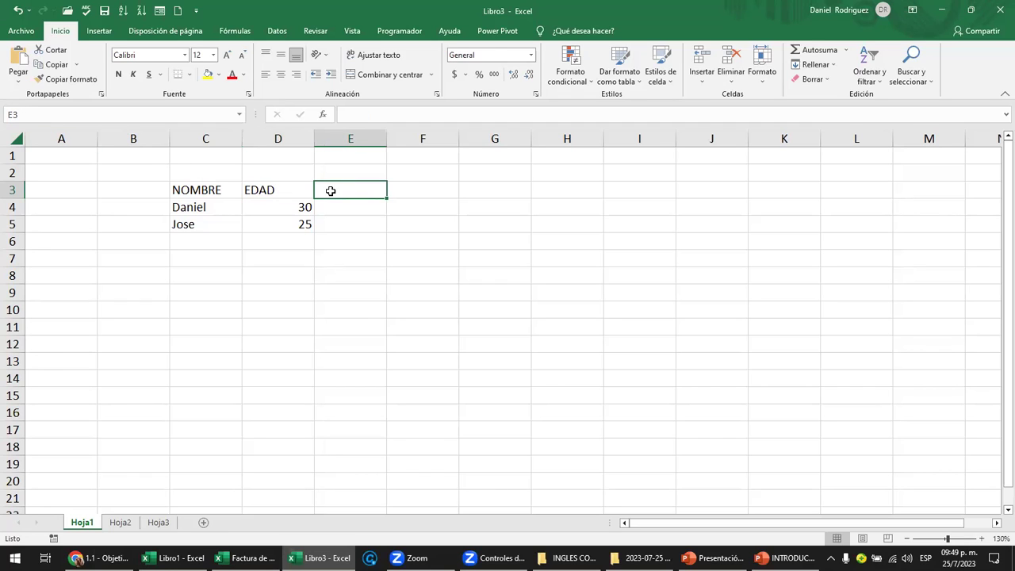
left_click(405, 192)
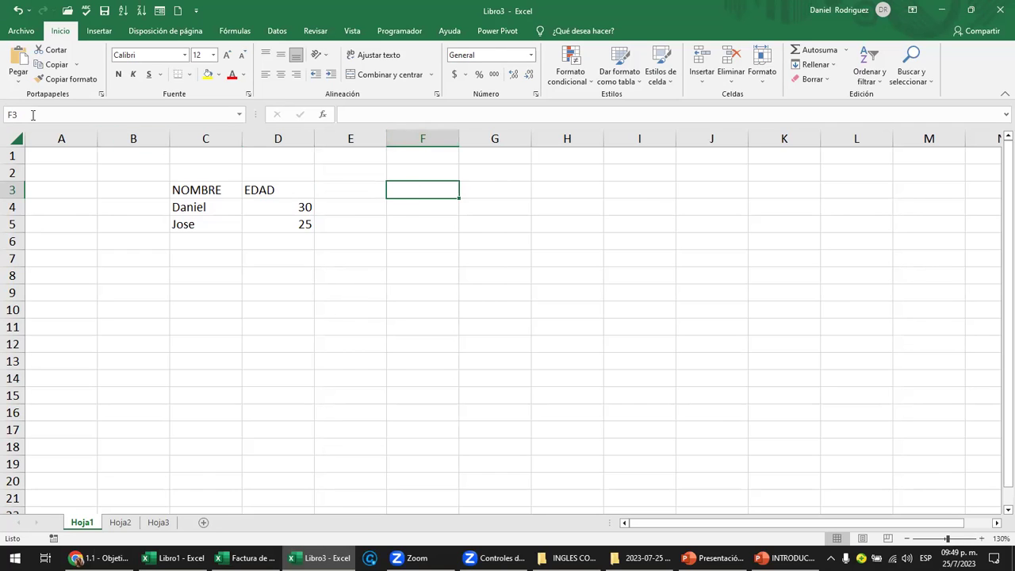
left_click(303, 223)
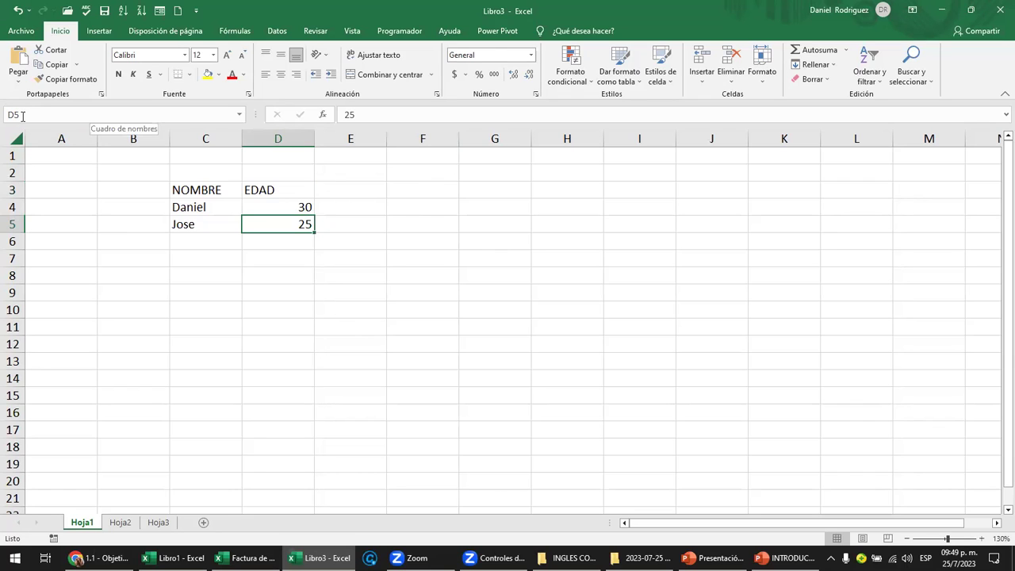
left_click(15, 115)
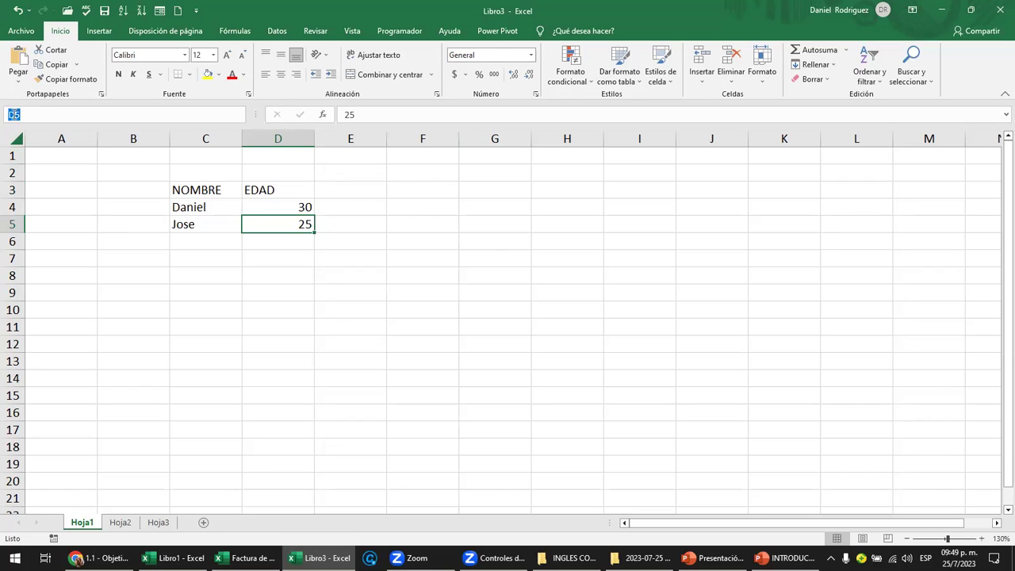
key("Escape")
left_click(419, 305)
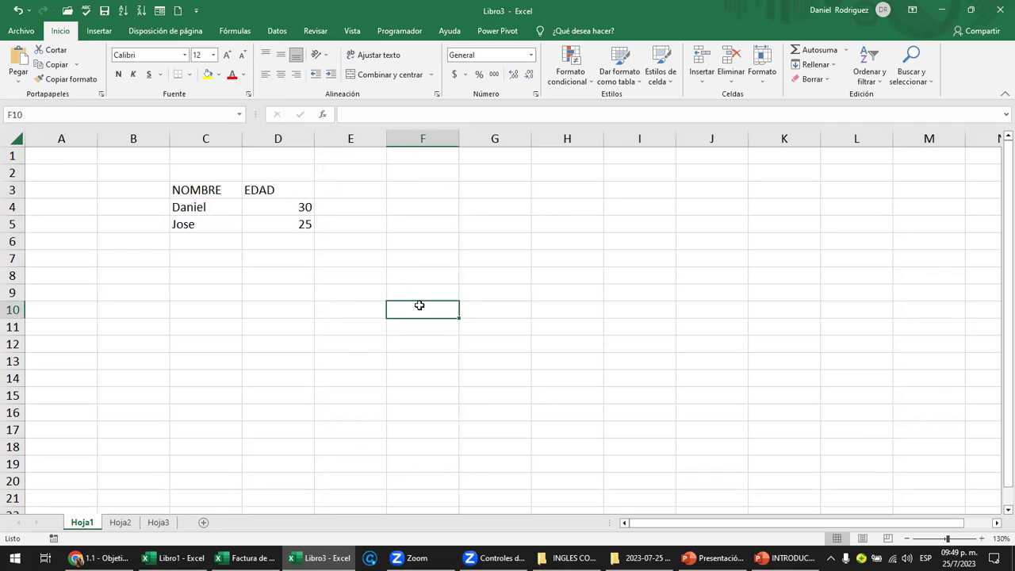
left_click(202, 189)
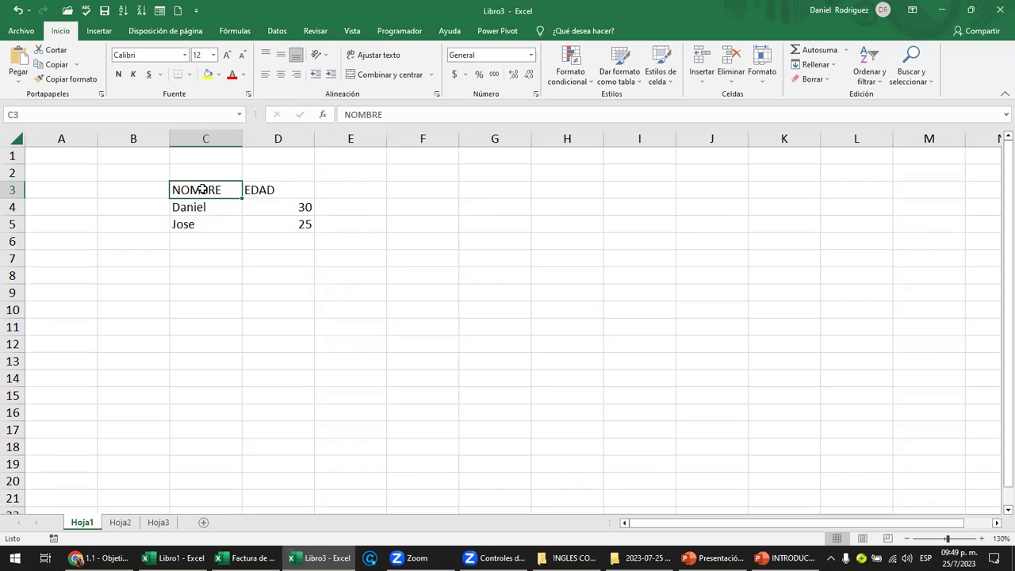
Practice selecting the NOMBRE column and the whole C3:D5 table, then bring up the course lesson in Chrome.
left_click_drag(202, 190, 207, 218)
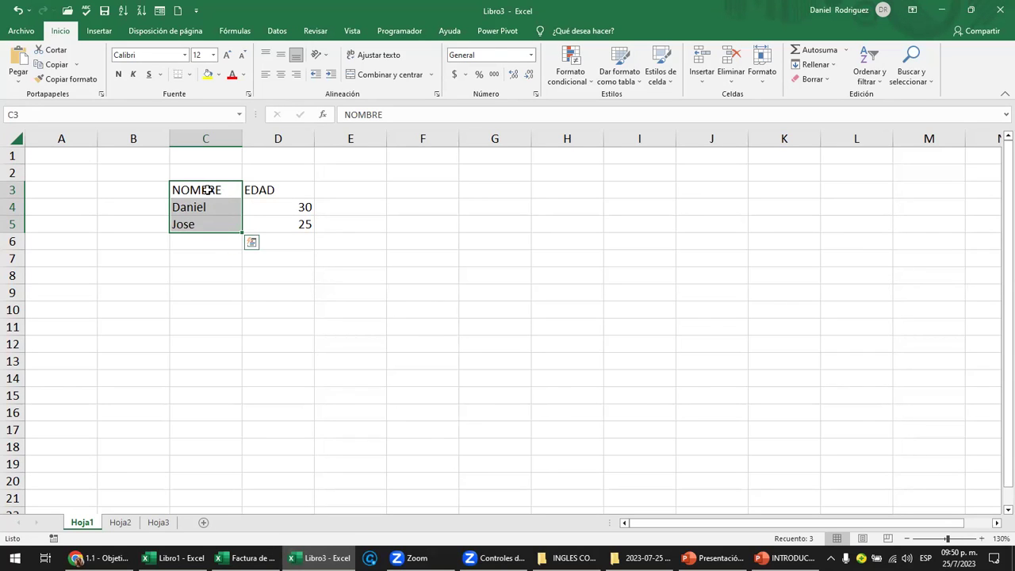
left_click(391, 290)
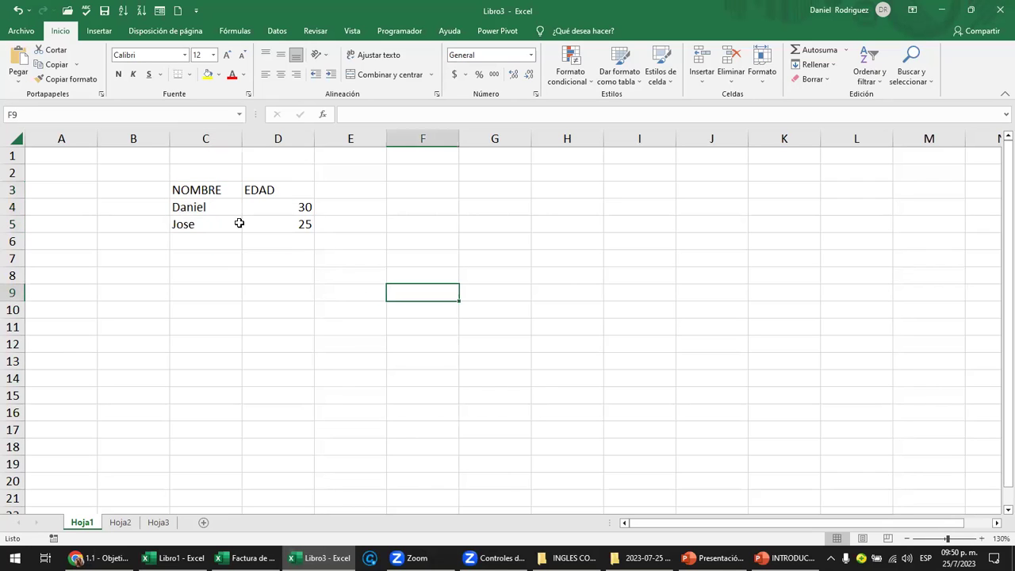
left_click(191, 190)
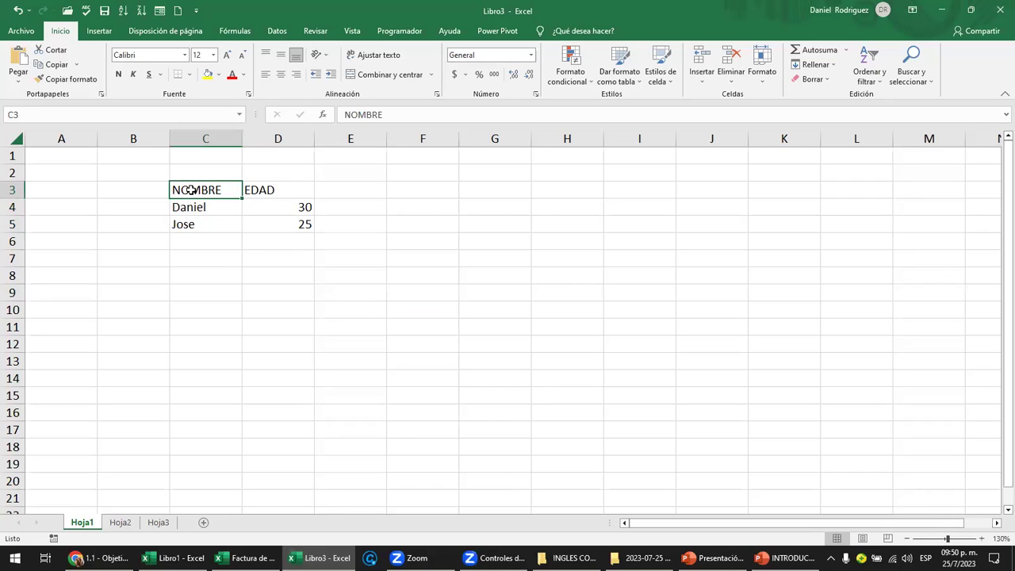
mouse_move(191, 190)
left_mouse_down()
mouse_move(267, 197)
mouse_move(270, 224)
left_mouse_up()
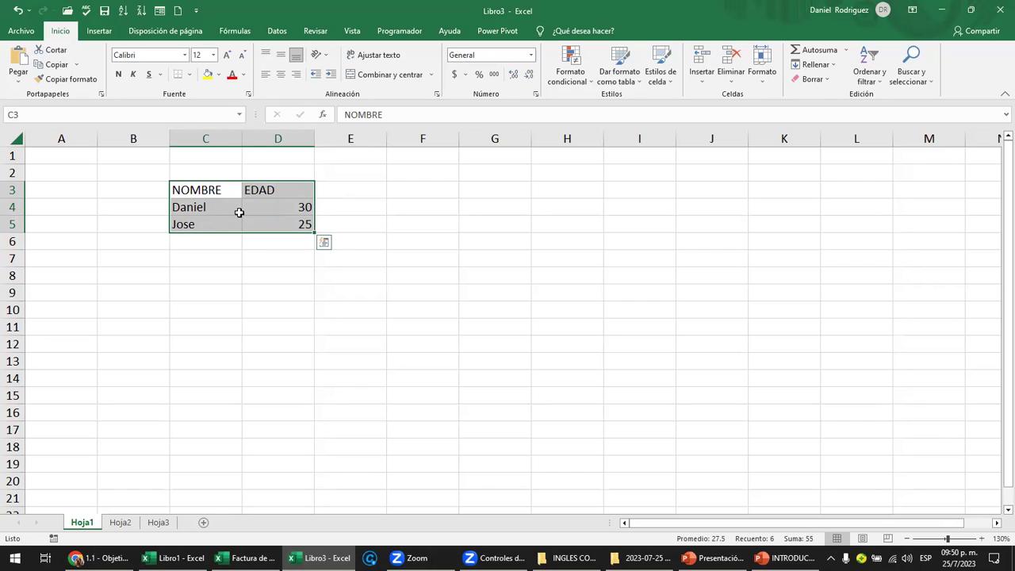
left_click(206, 190)
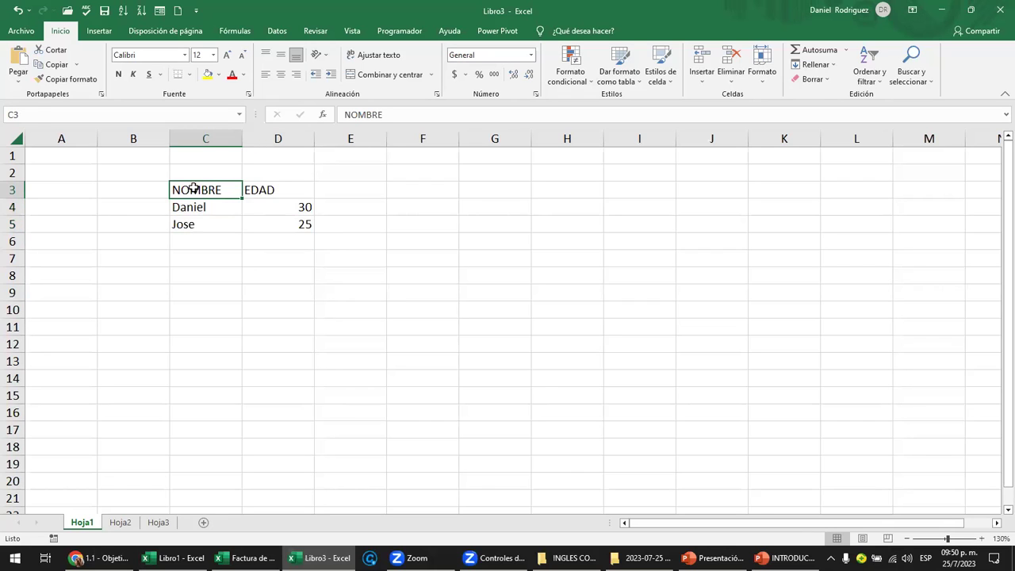
left_click_drag(194, 188, 268, 220)
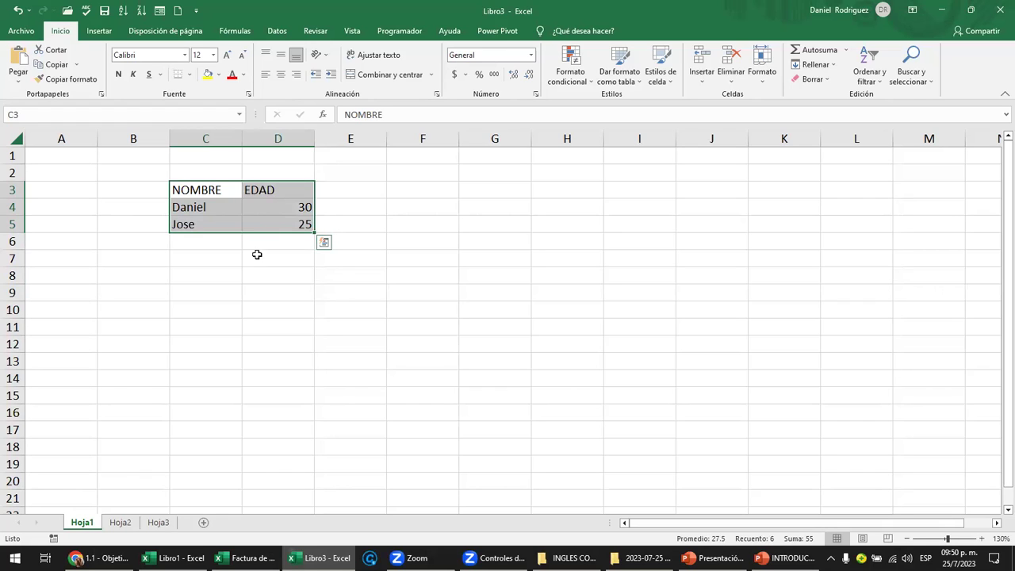
left_click(256, 256)
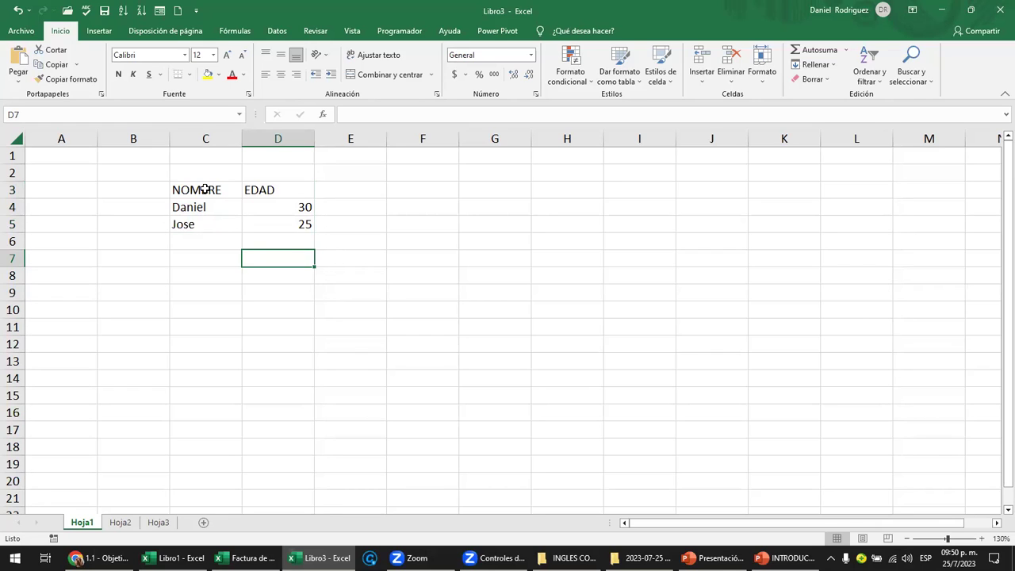
left_click(204, 190)
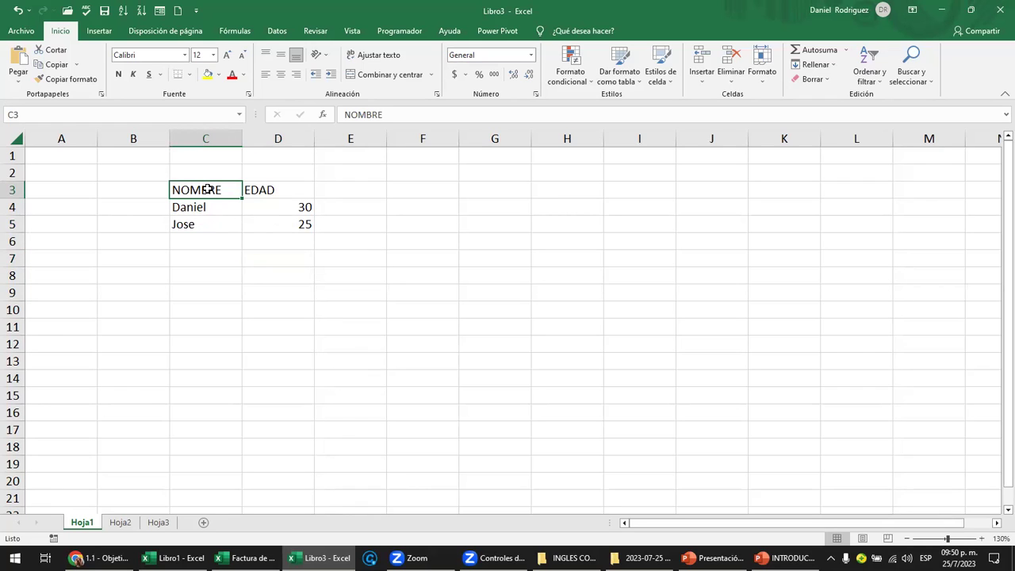
mouse_move(199, 190)
left_mouse_down()
mouse_move(282, 201)
mouse_move(274, 226)
left_mouse_up()
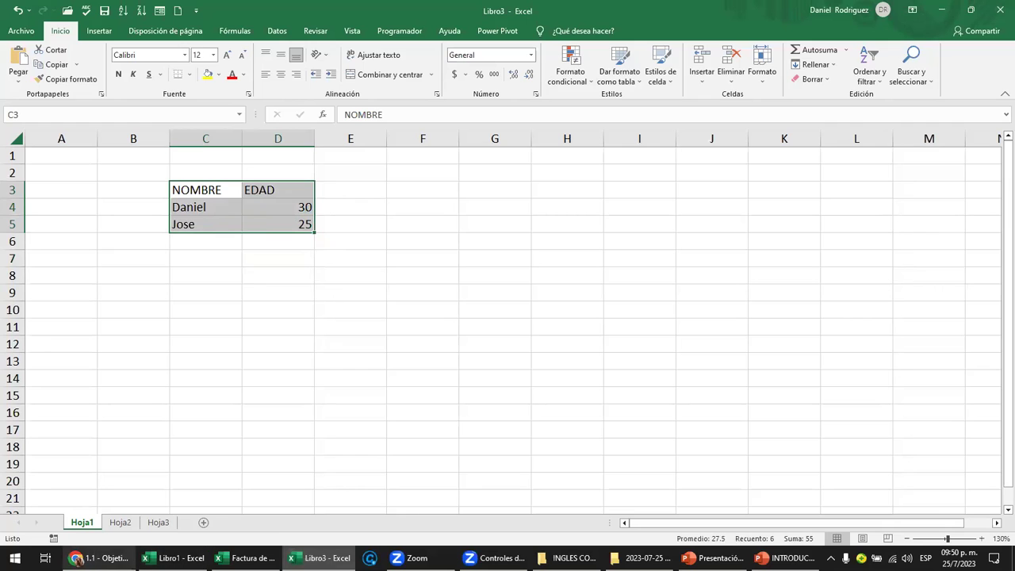
left_click(77, 558)
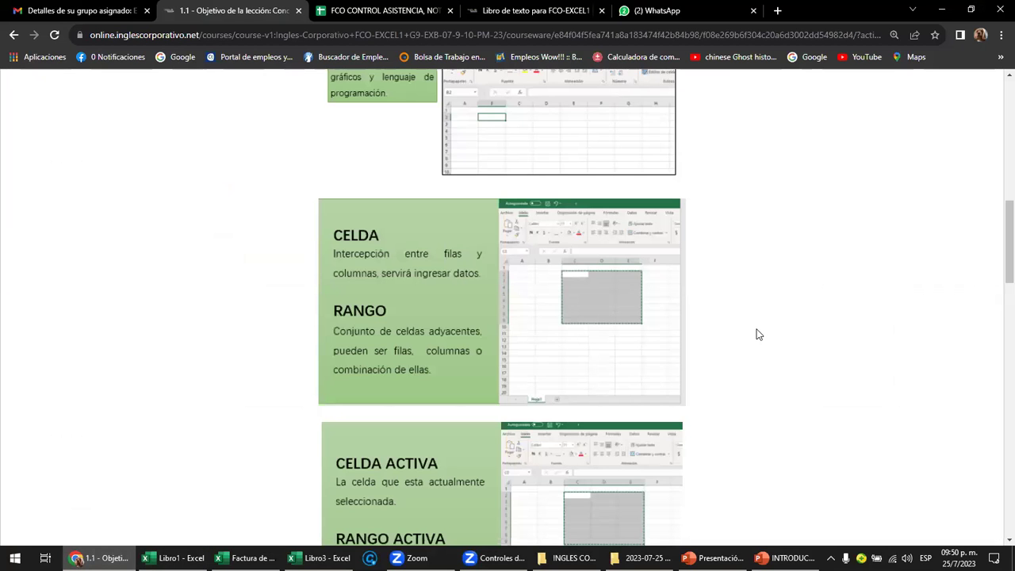
Read the course lesson down to the Filas/Columnas section, then return to the Libro3 workbook.
scroll(757, 334, "down", 2)
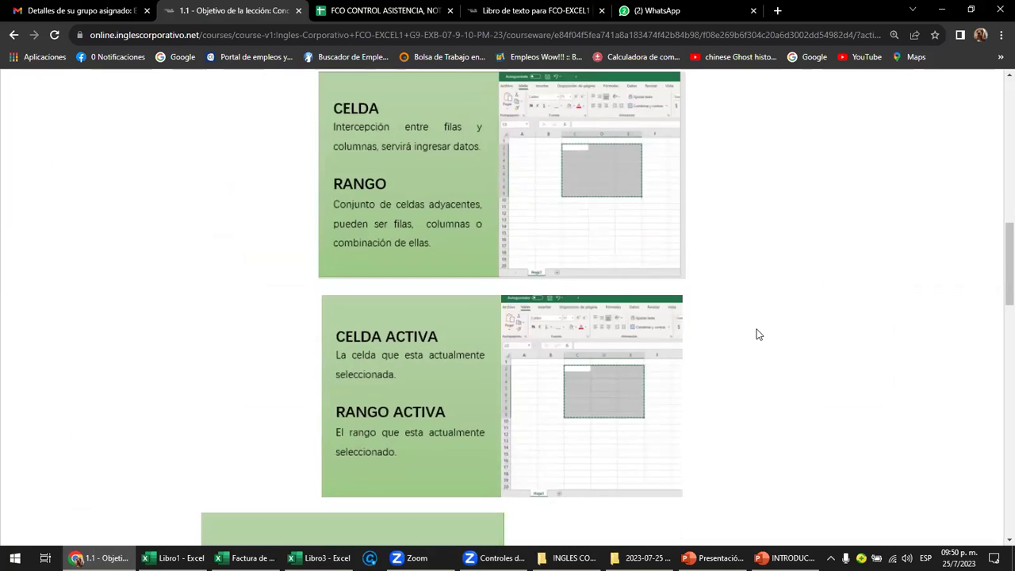
scroll(735, 326, "down", 1)
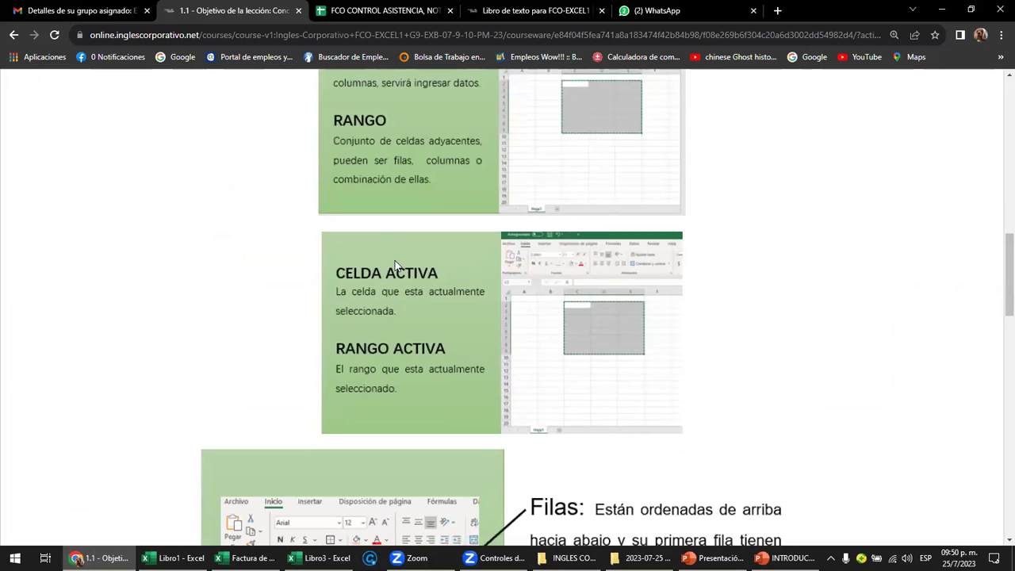
scroll(400, 261, "down", 2)
scroll(401, 262, "down", 1)
scroll(428, 258, "down", 1)
scroll(452, 253, "down", 1)
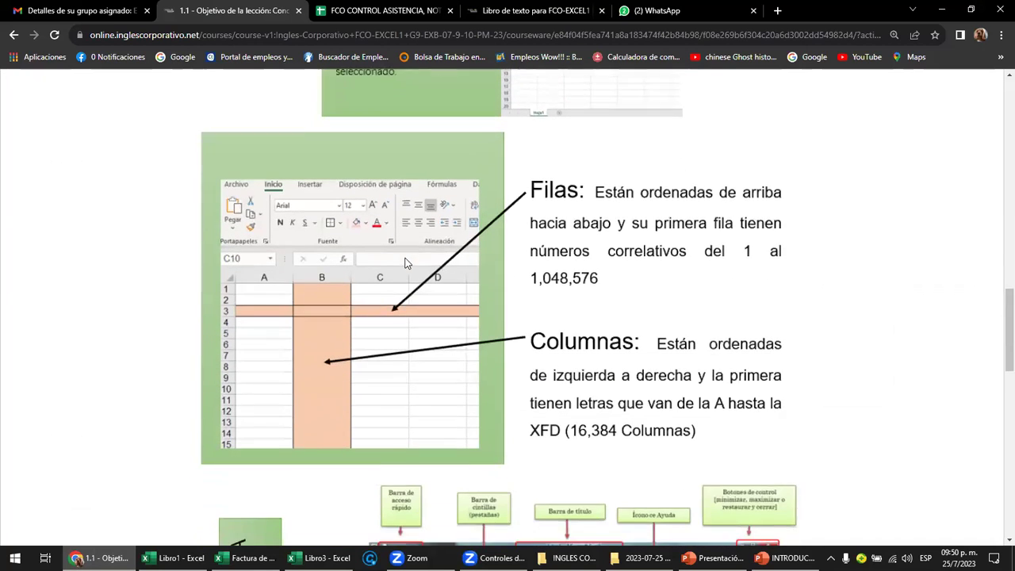
scroll(480, 247, "down", 1)
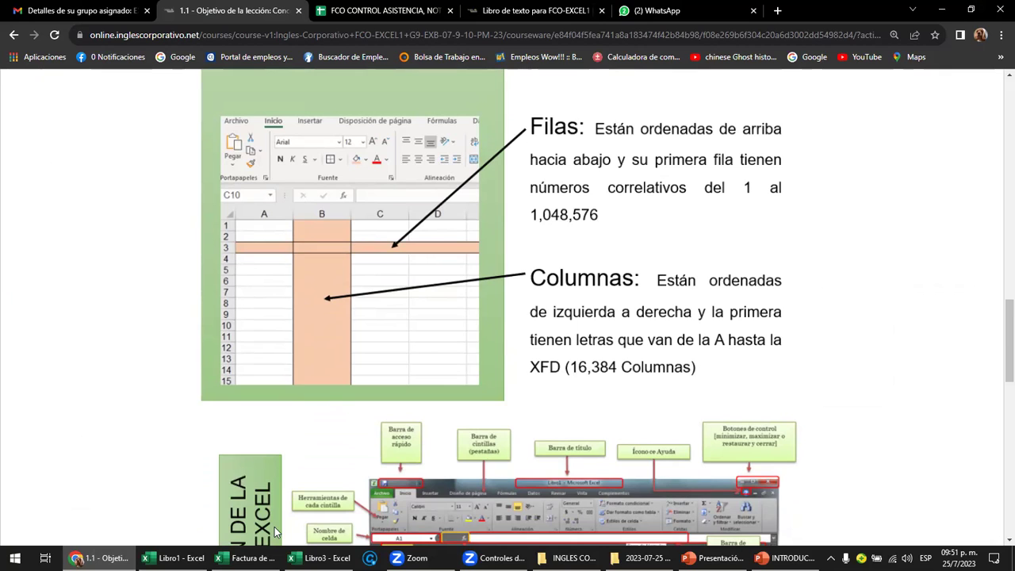
left_click(298, 553)
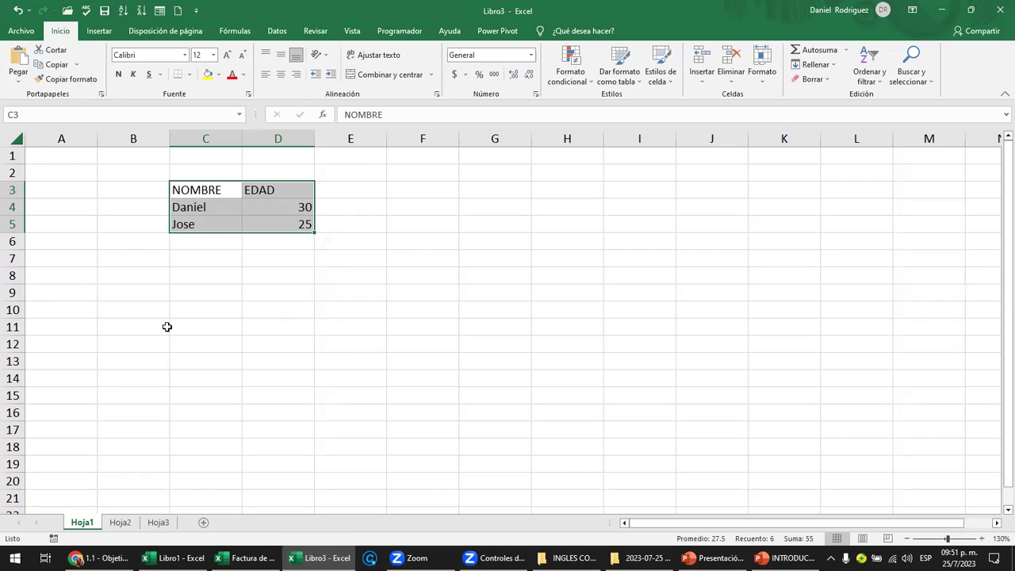
Glance at the Power Pivot tab, select A1, return to Inicio, then bring back the rows-and-columns lesson.
left_click(495, 32)
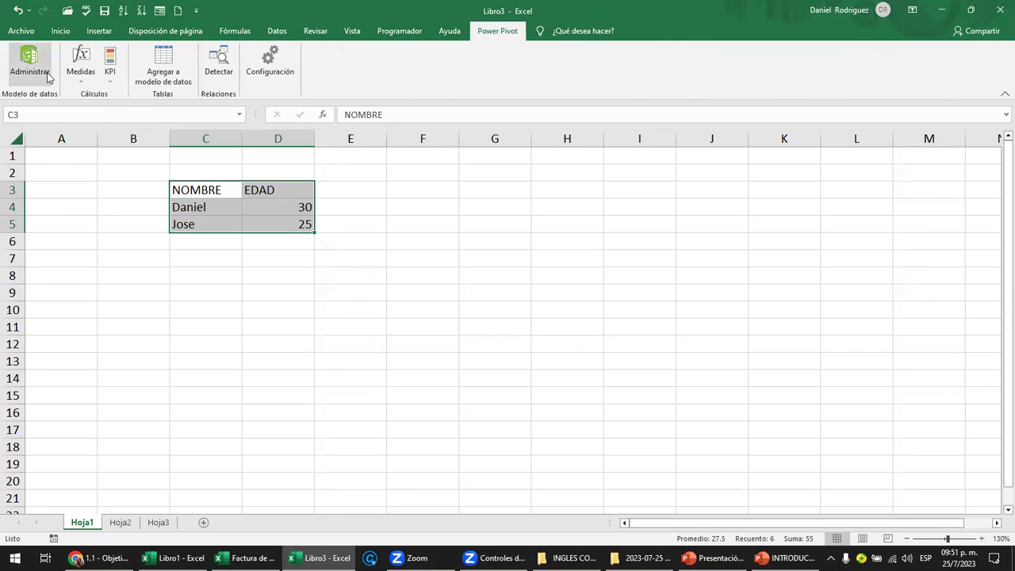
left_click(87, 163)
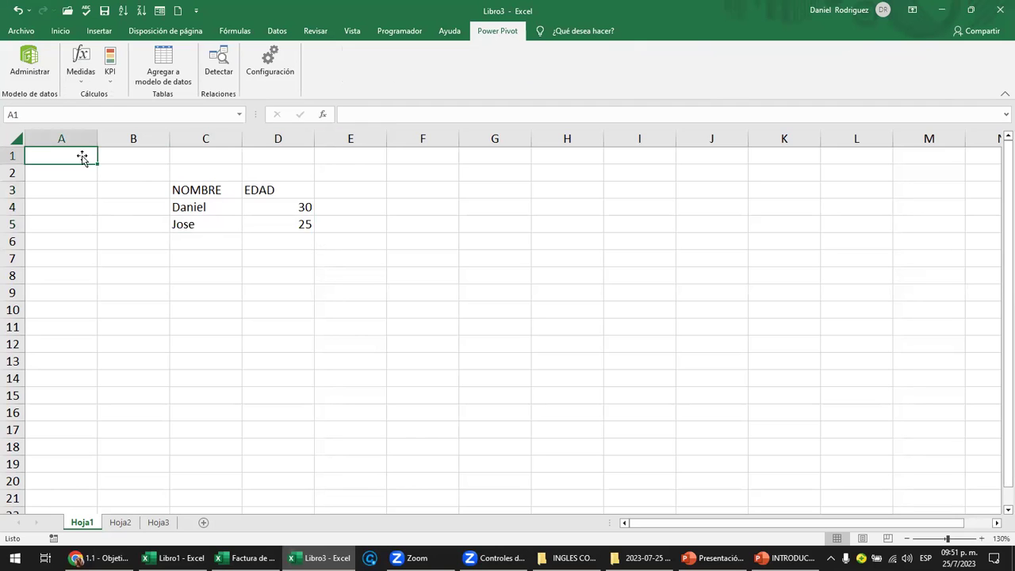
left_click(61, 31)
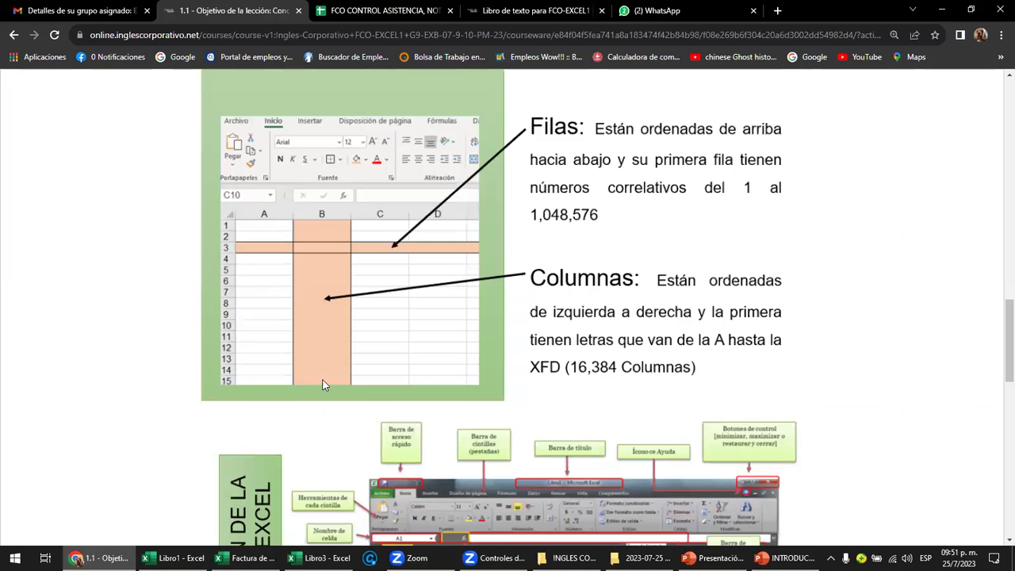
left_click(119, 555)
left_click(333, 555)
left_click(386, 195)
key("Right")
key("Right")
key("Right")
key("Right")
key("Right")
key("Right")
key("Right")
key("Right")
key("Right")
key("Right")
key("Right")
key("Right")
key("Right")
left_click(640, 160)
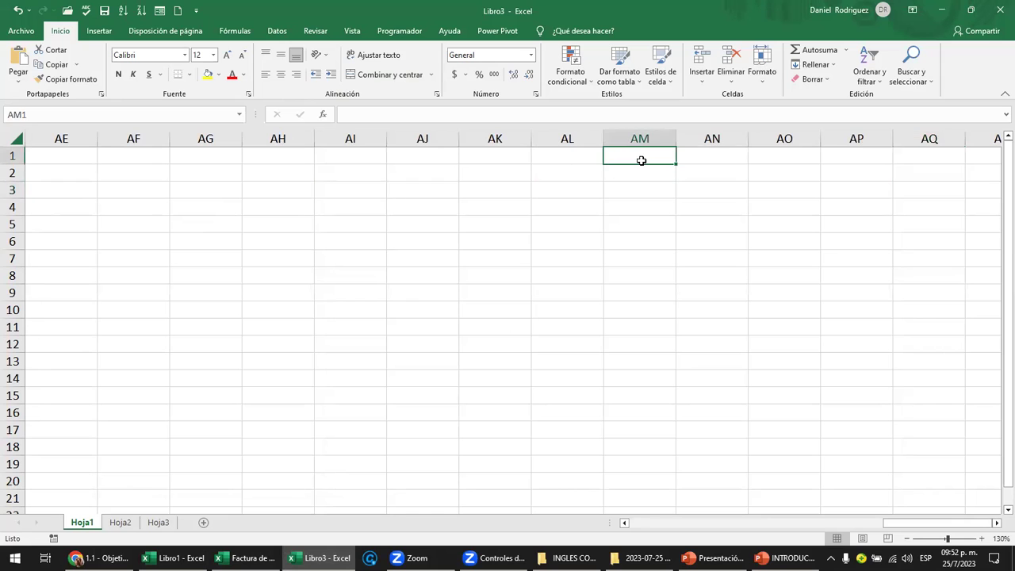
key("Right")
key("Right")
key("Right")
key("Right")
key("Right")
key("Right")
key("Right")
key("Right")
key("Right")
key("Right")
key("Right")
key("Right")
key("Right")
key("Right")
key("Right")
key("Right")
key("Right")
key("Right")
key("Right")
key("Right")
key("Right")
key("Right")
key("Right")
key("Right")
key("Right")
key("Right")
key("Right")
key("Right")
key("Right")
key("Right")
key("Right")
key("Right")
key("Right")
key("Right")
key("Right")
key("Right")
key("Right")
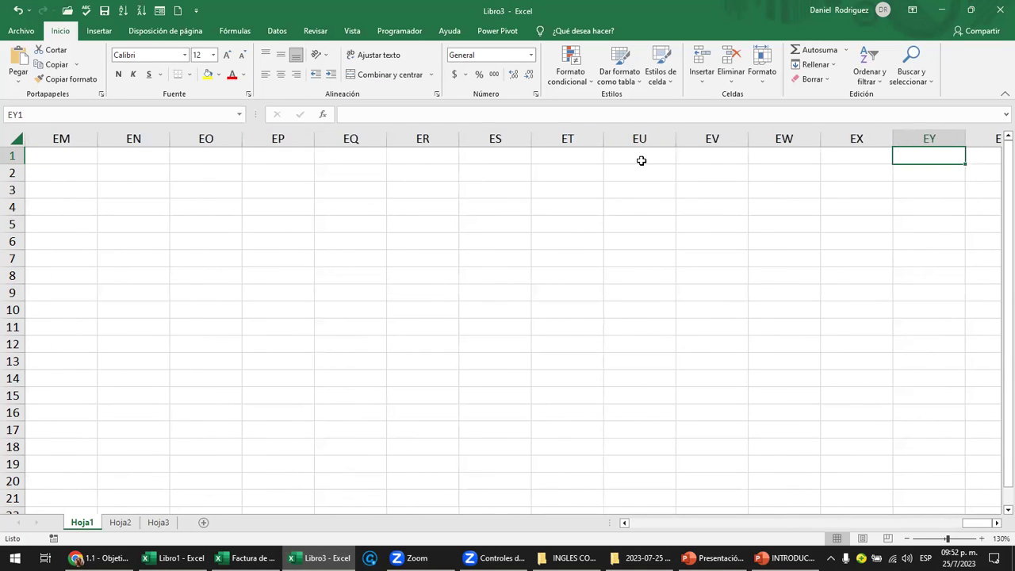
key("ctrl+Home")
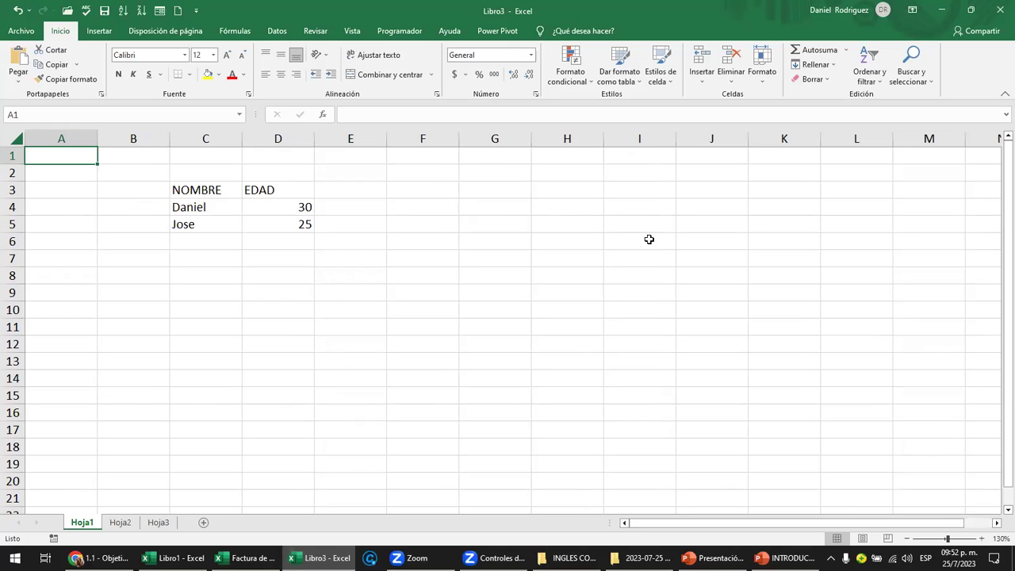
left_click(329, 557)
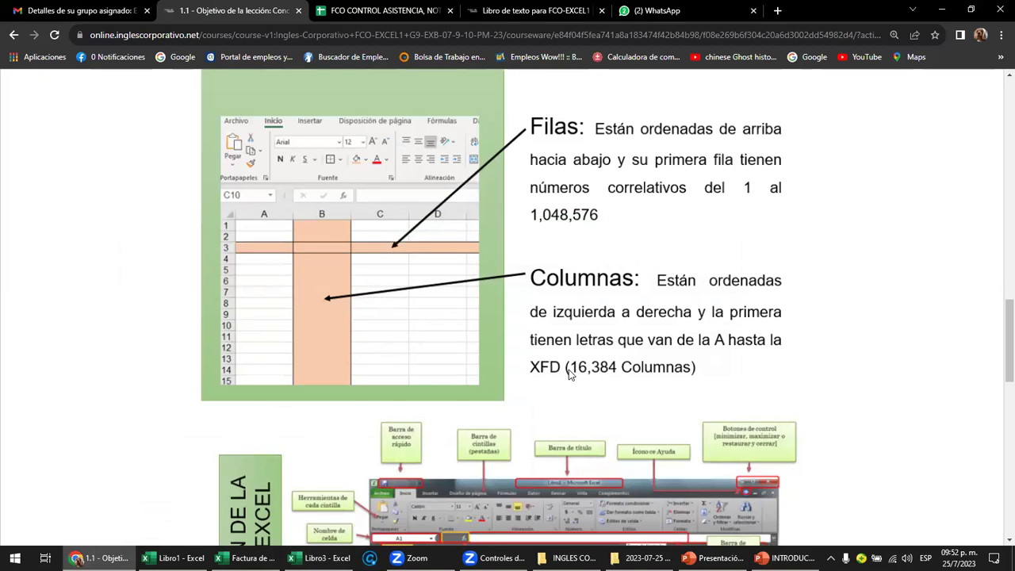
Review the lesson's Excel window diagram, then Alt+Tab to the Factura de servicio simple1 workbook.
scroll(547, 377, "down", 3)
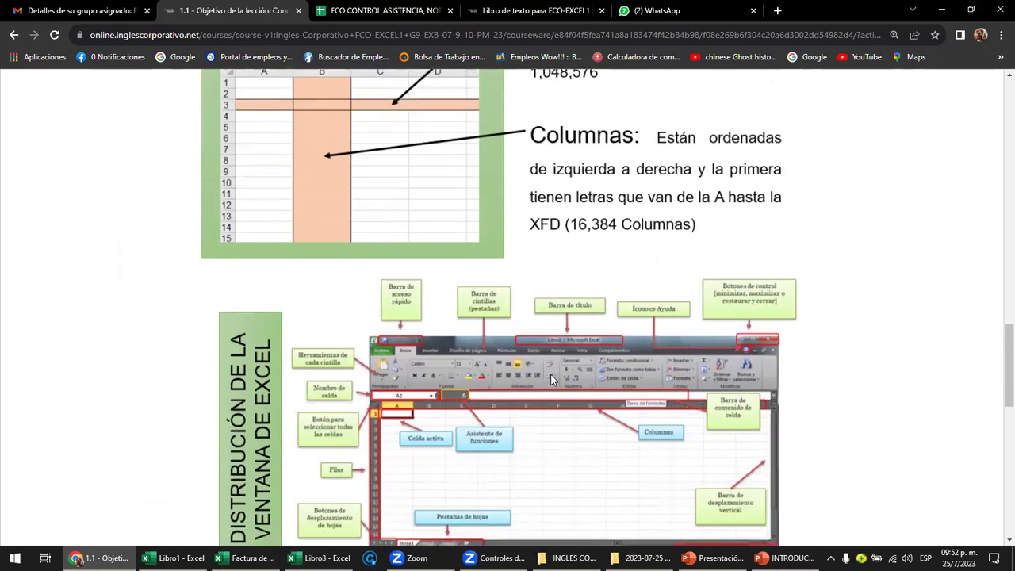
scroll(551, 380, "down", 2)
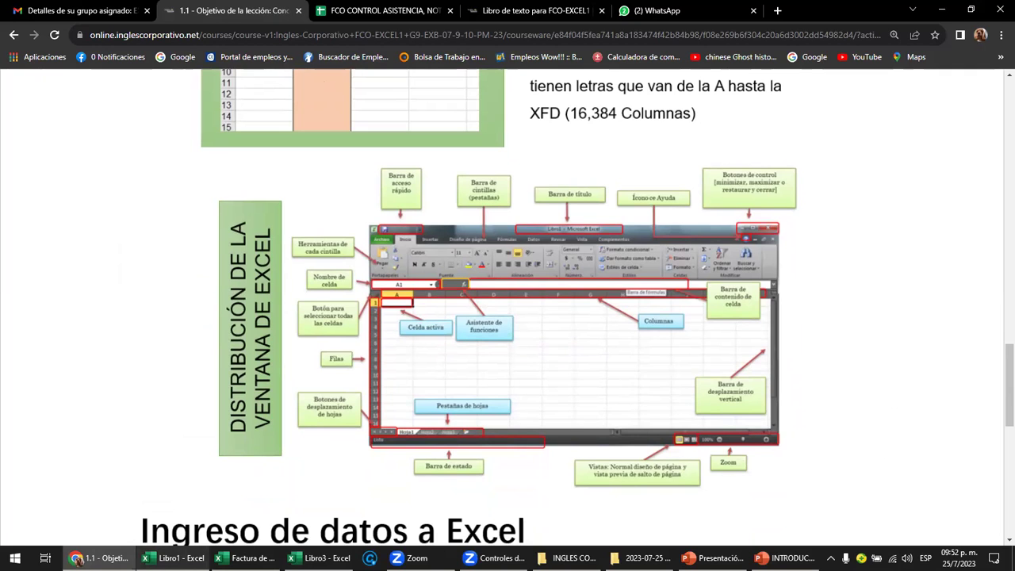
scroll(277, 424, "up", 1)
scroll(276, 428, "up", 1)
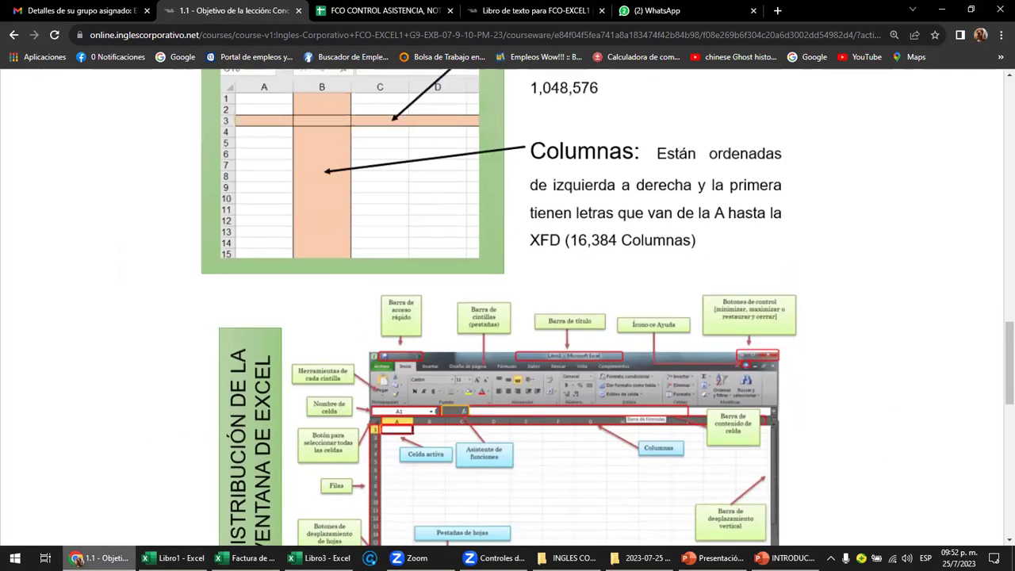
key("alt+Tab")
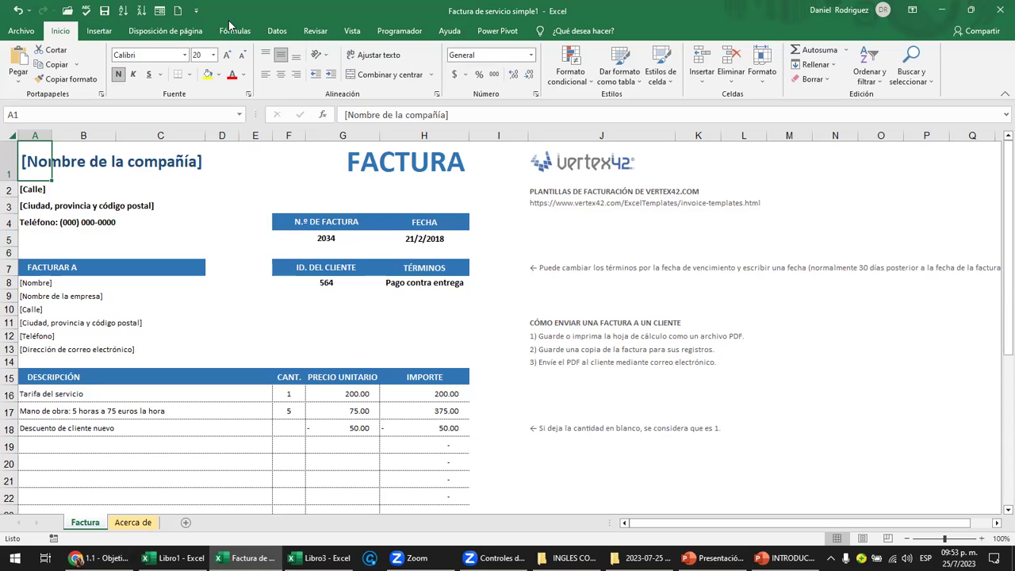
Close the Factura de servicio simple1 invoice, then the blank Libro1 after selecting cells B3–E3.
left_click(996, 11)
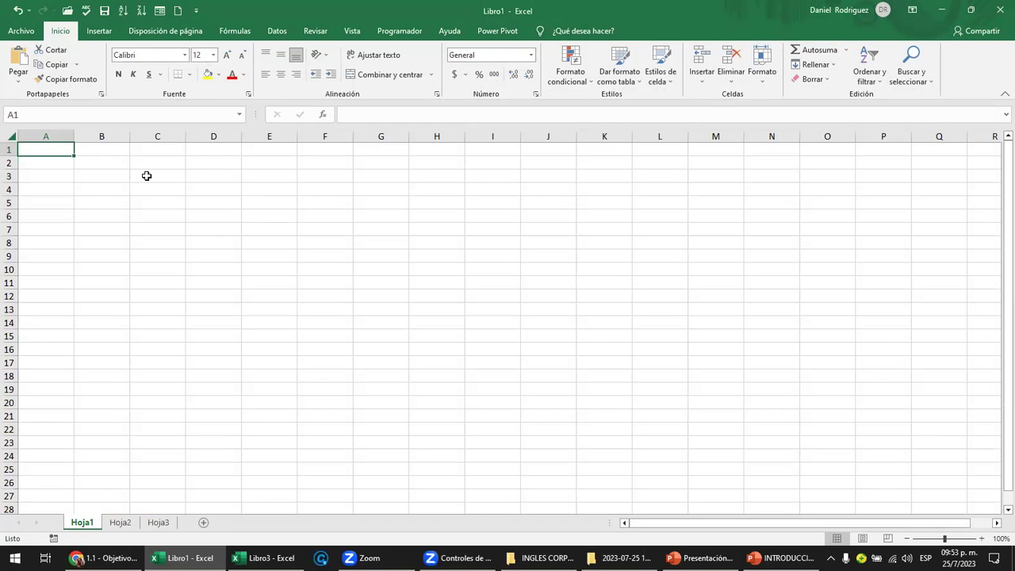
left_click(112, 174)
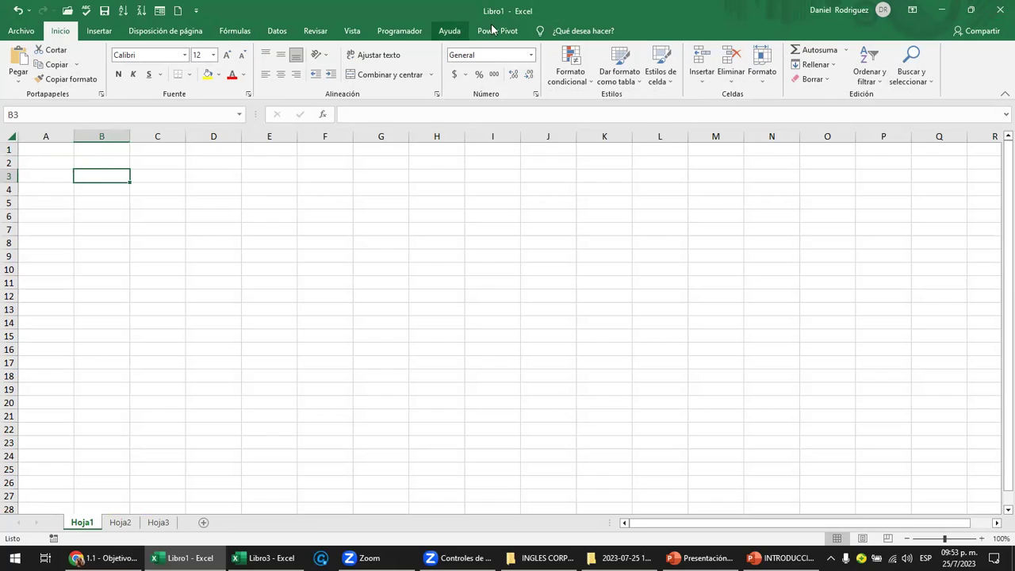
left_click(169, 177)
left_click(221, 176)
left_click(264, 179)
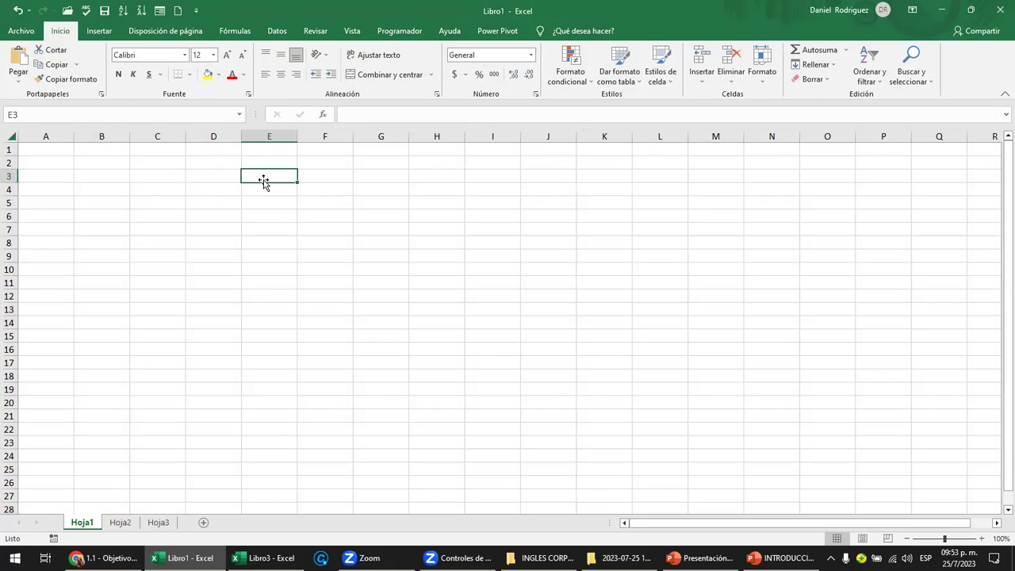
left_click(997, 11)
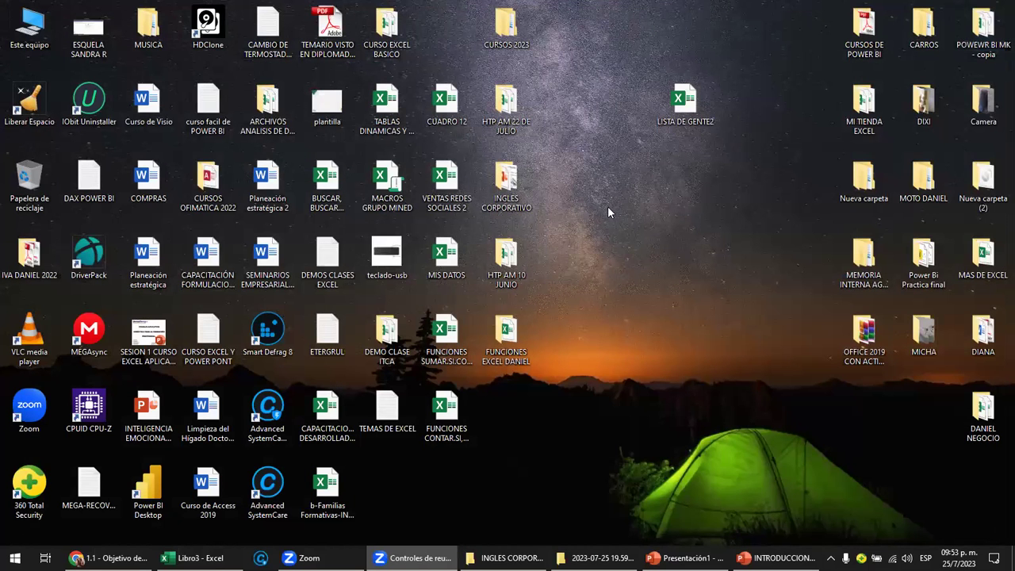
Restore Libro3, select the NOMBRE header and the age 30 in D4, then close the window.
left_click(194, 557)
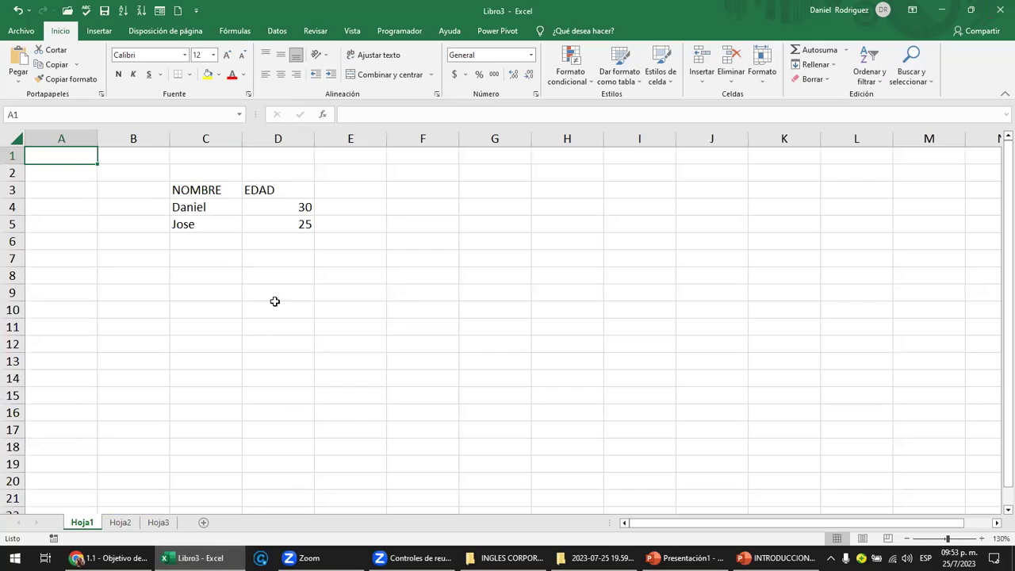
left_click(202, 190)
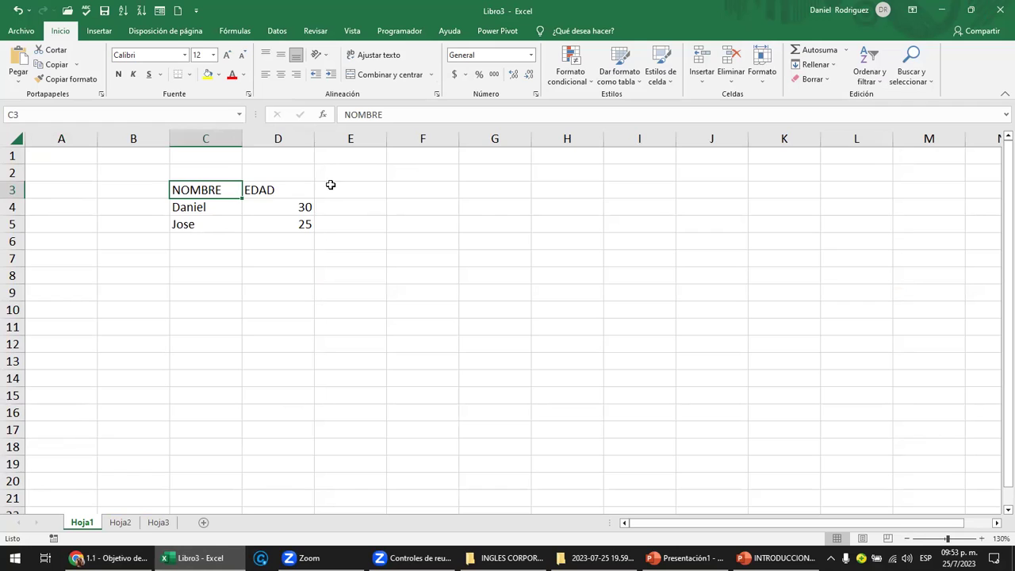
left_click(299, 207)
left_click(999, 11)
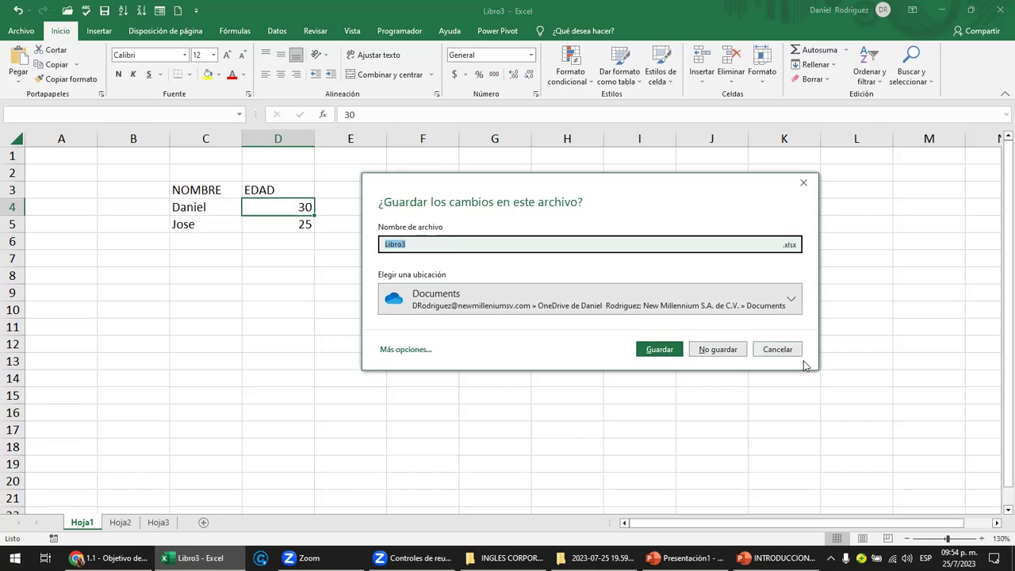
Cancel the prompt, select C6 below Jose, then close Libro3 choosing 'No guardar'.
left_click(777, 354)
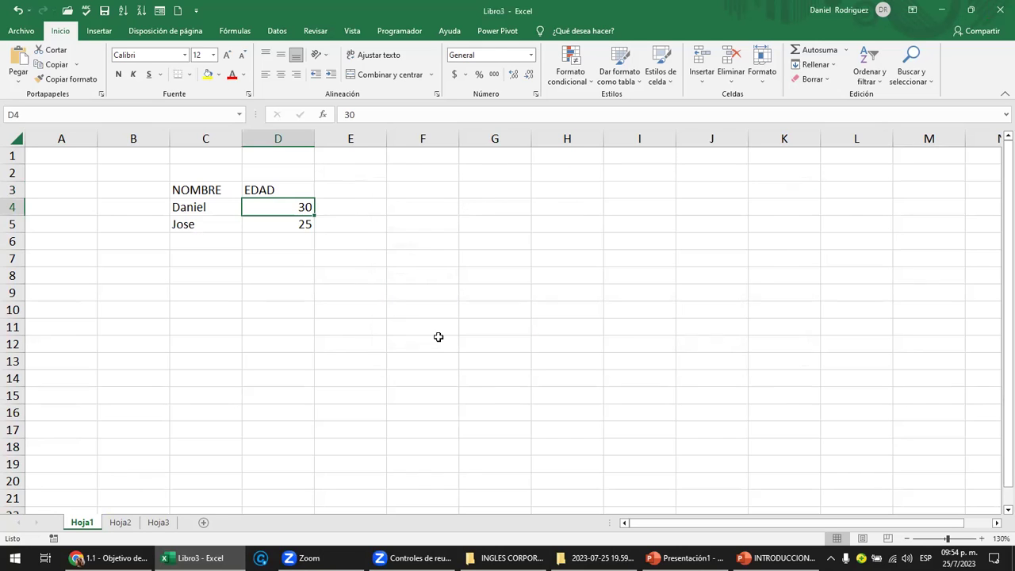
left_click(199, 237)
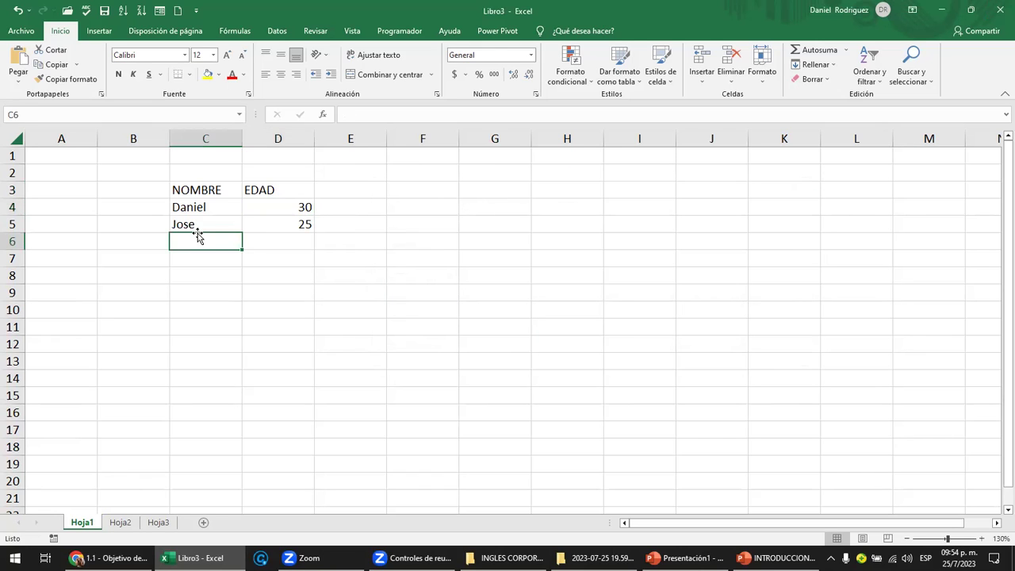
left_click(1000, 10)
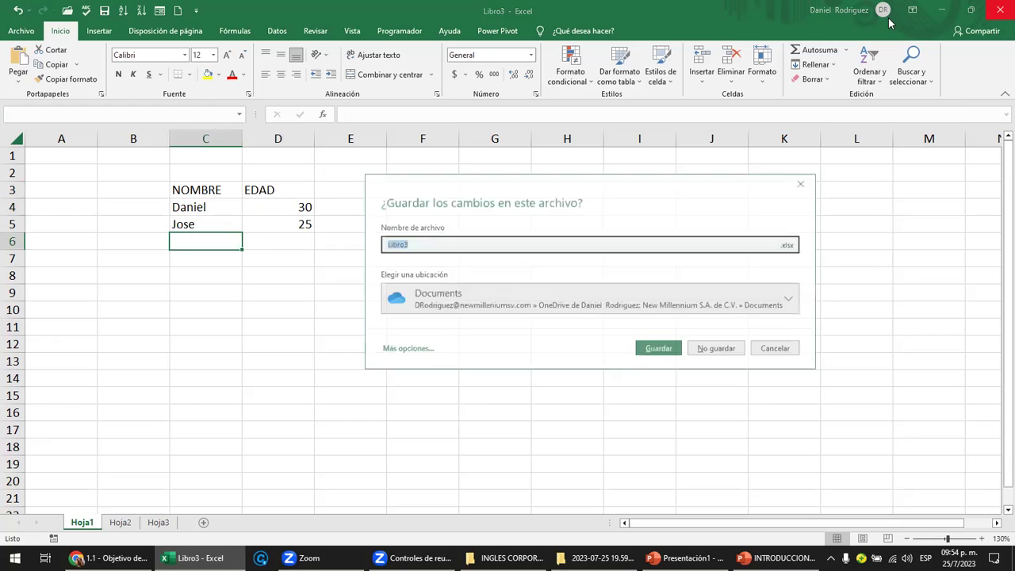
left_click(719, 349)
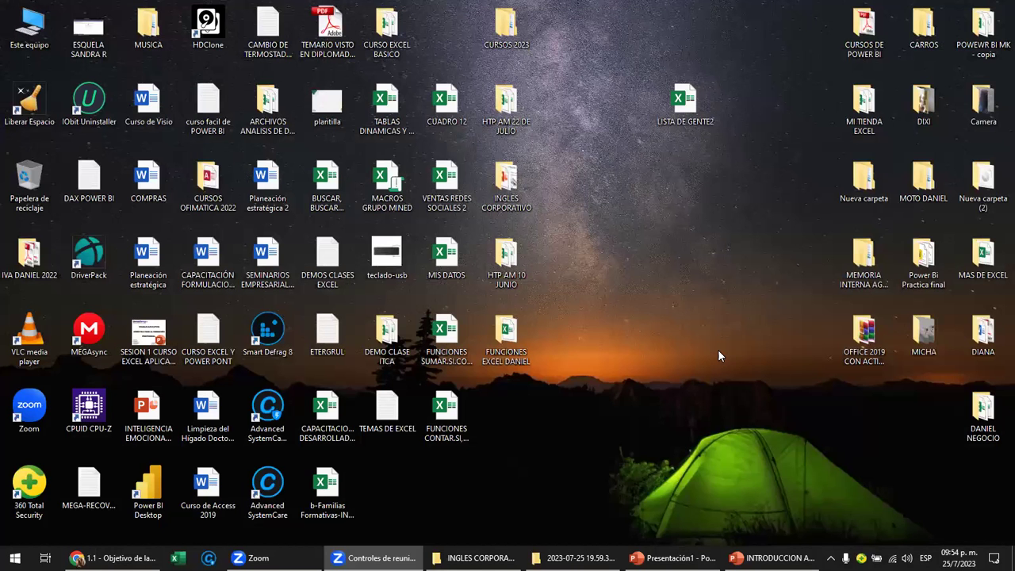
left_click(515, 197)
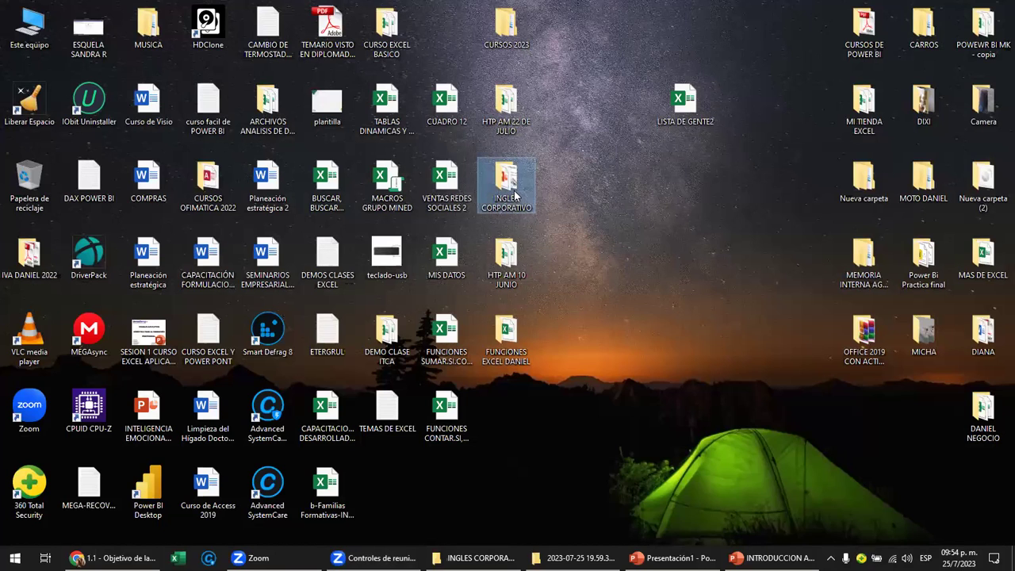
double_click(529, 197)
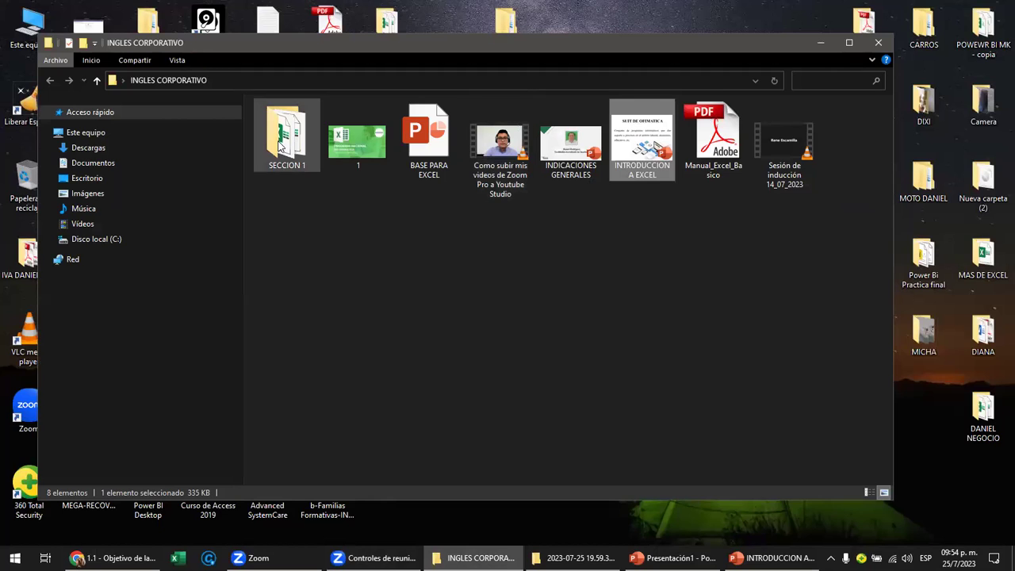
double_click(282, 143)
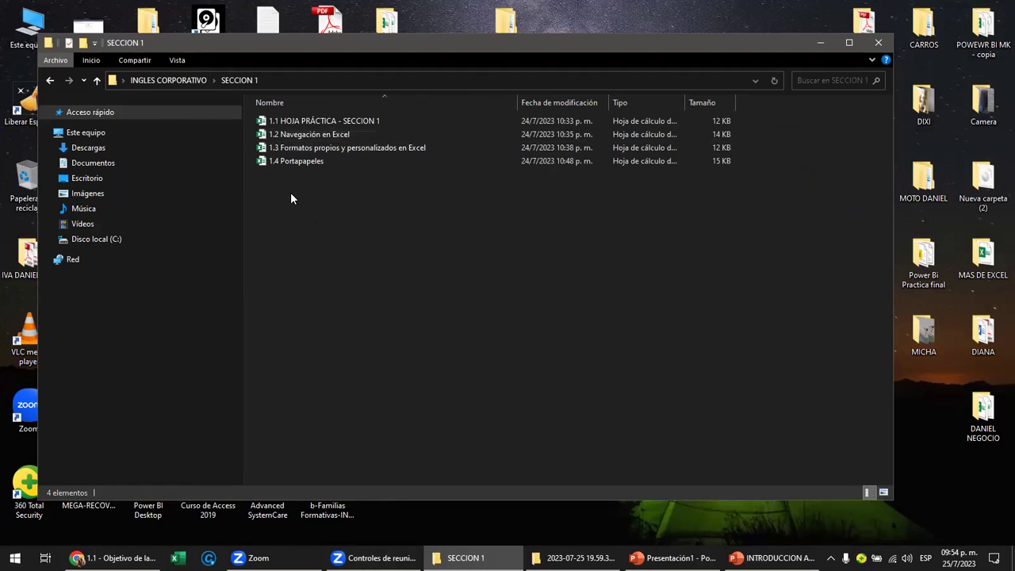
left_click_drag(318, 215, 258, 119)
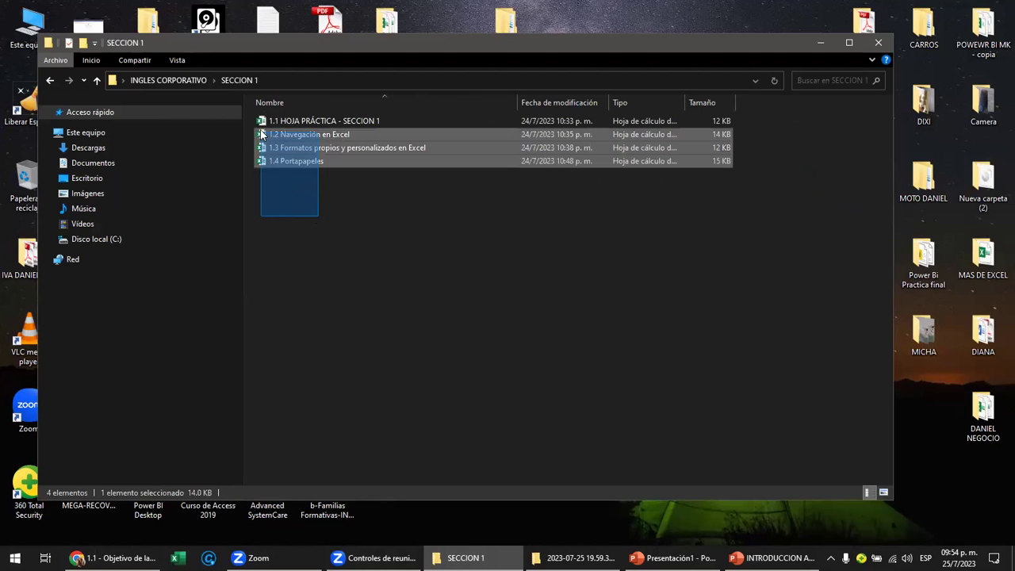
left_click(96, 80)
left_click(878, 42)
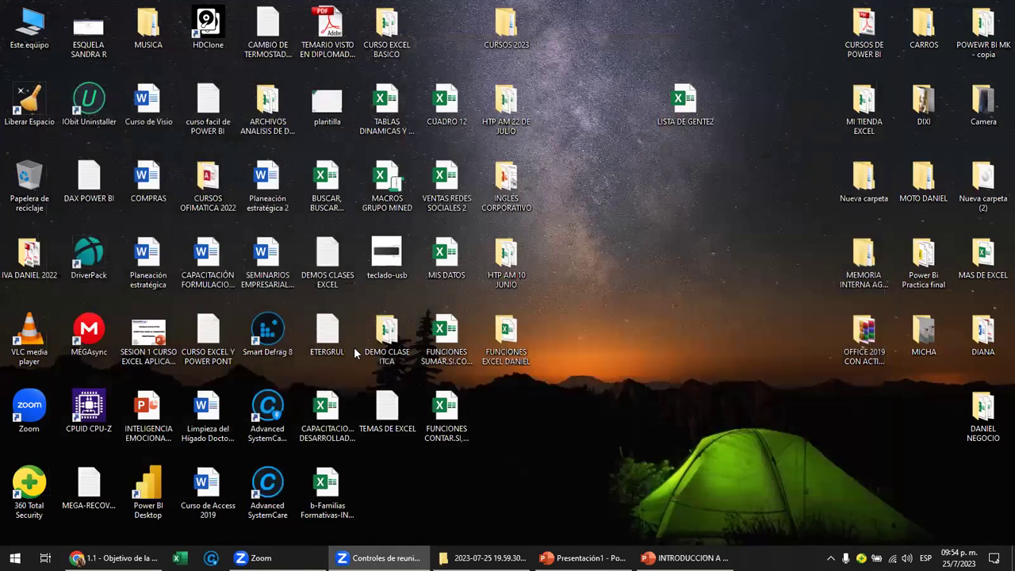
Bring lesson 1.1 back in Chrome and scroll through its slides, ending back near the top.
left_click(131, 551)
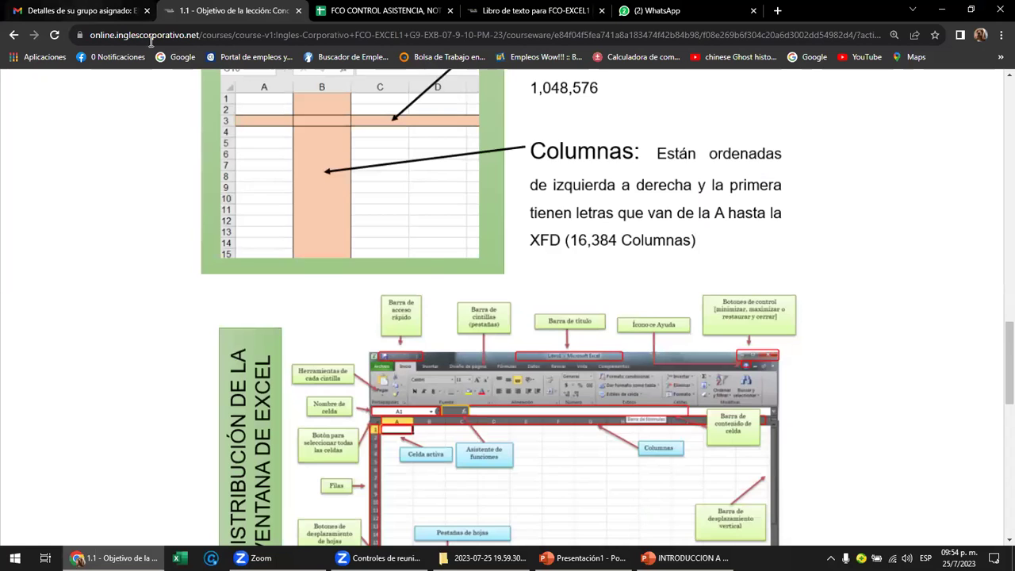
scroll(441, 267, "up", 5)
scroll(442, 266, "up", 3)
scroll(444, 267, "up", 5)
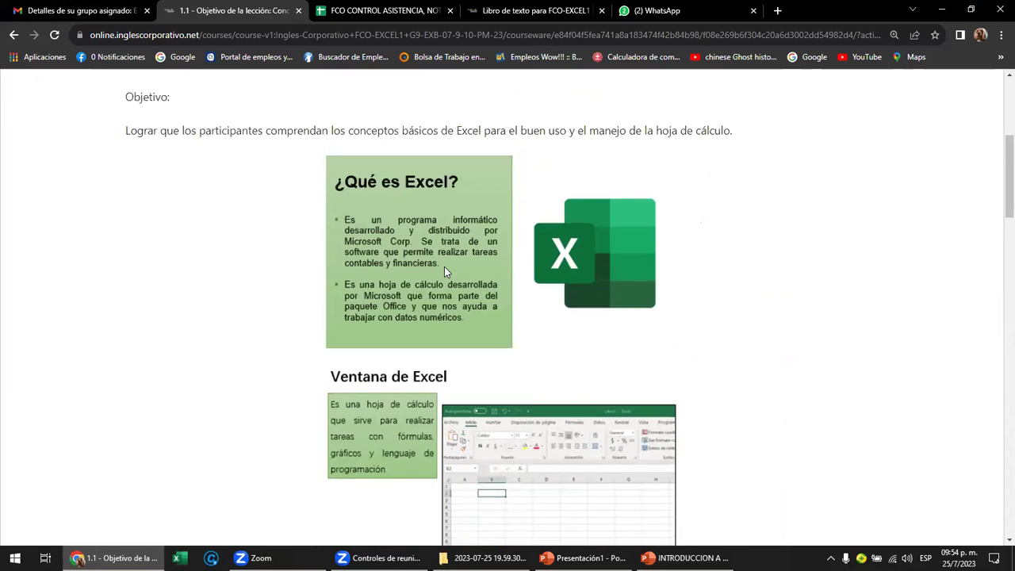
scroll(444, 266, "up", 3)
scroll(454, 271, "down", 1)
scroll(454, 270, "down", 4)
scroll(454, 271, "down", 3)
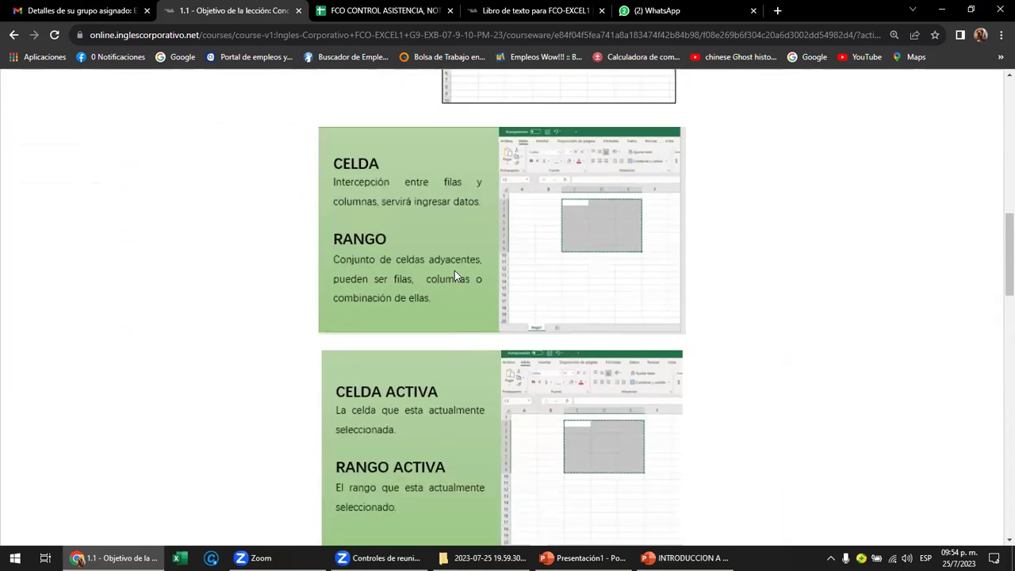
scroll(455, 270, "down", 3)
scroll(454, 270, "down", 2)
scroll(454, 270, "down", 2)
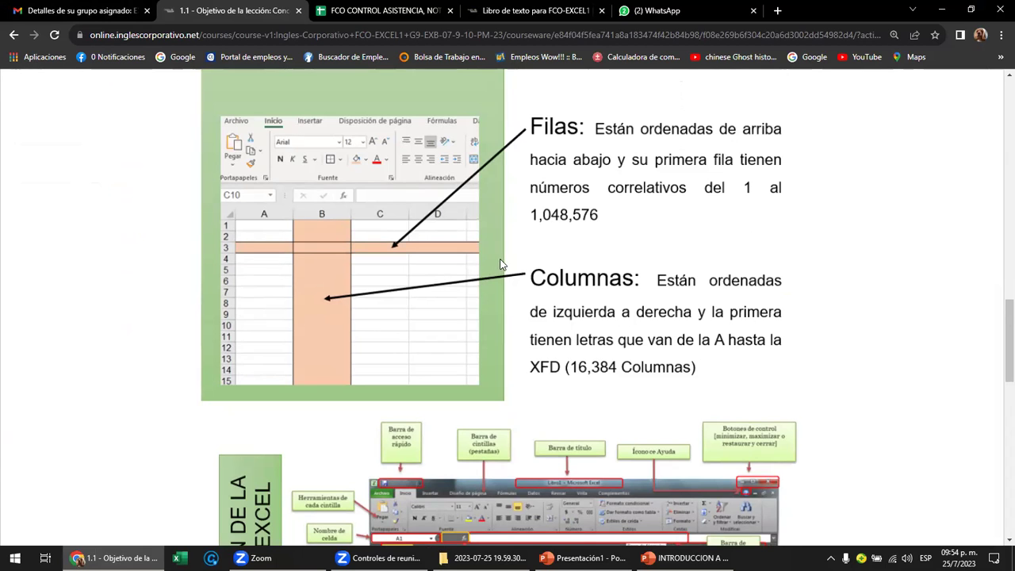
scroll(504, 262, "down", 2)
scroll(504, 261, "down", 2)
scroll(533, 308, "down", 2)
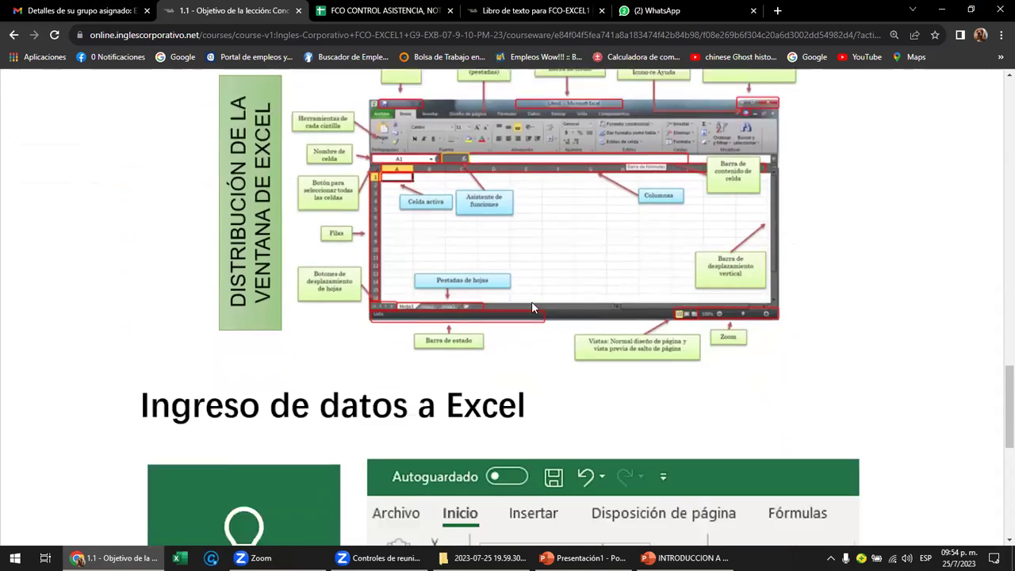
scroll(479, 302, "down", 2)
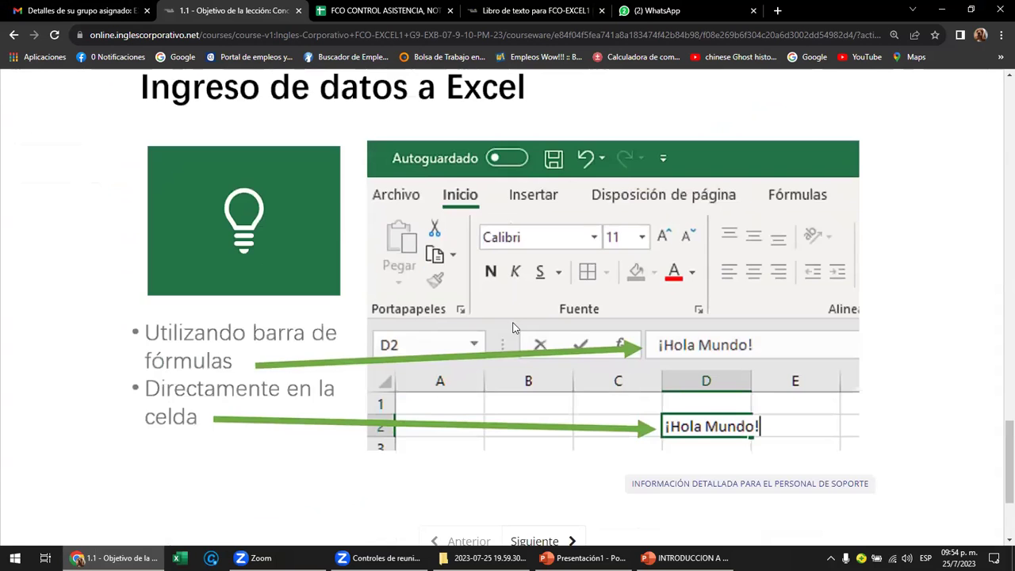
scroll(627, 349, "down", 2)
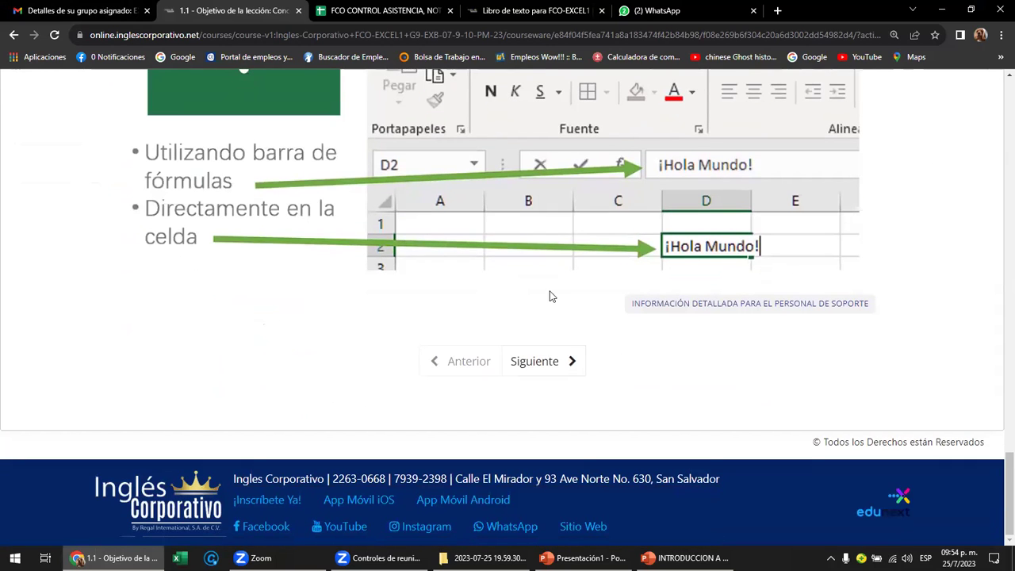
scroll(550, 294, "up", 4)
scroll(553, 297, "up", 4)
scroll(551, 293, "up", 5)
scroll(551, 293, "up", 4)
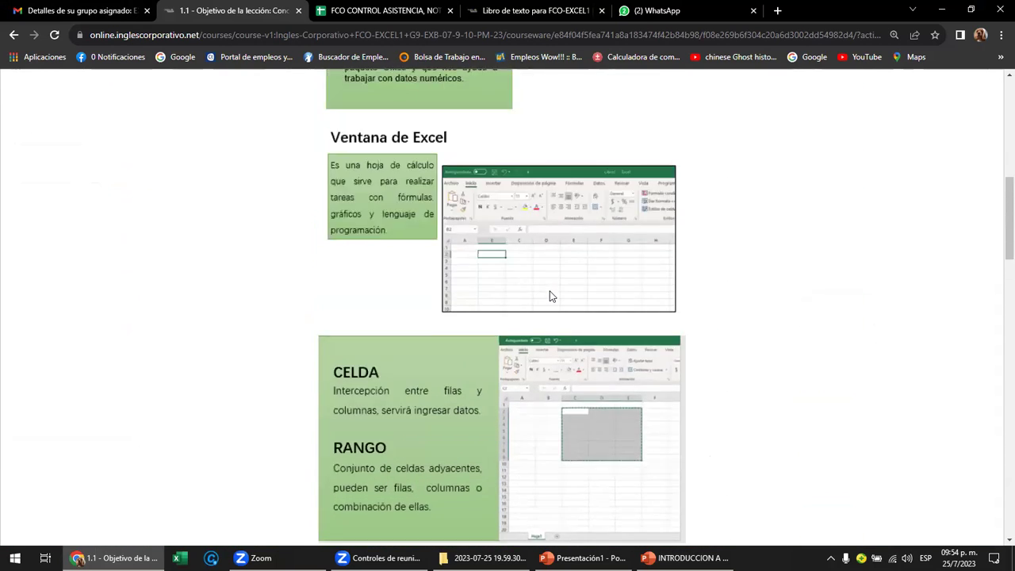
scroll(551, 295, "up", 10)
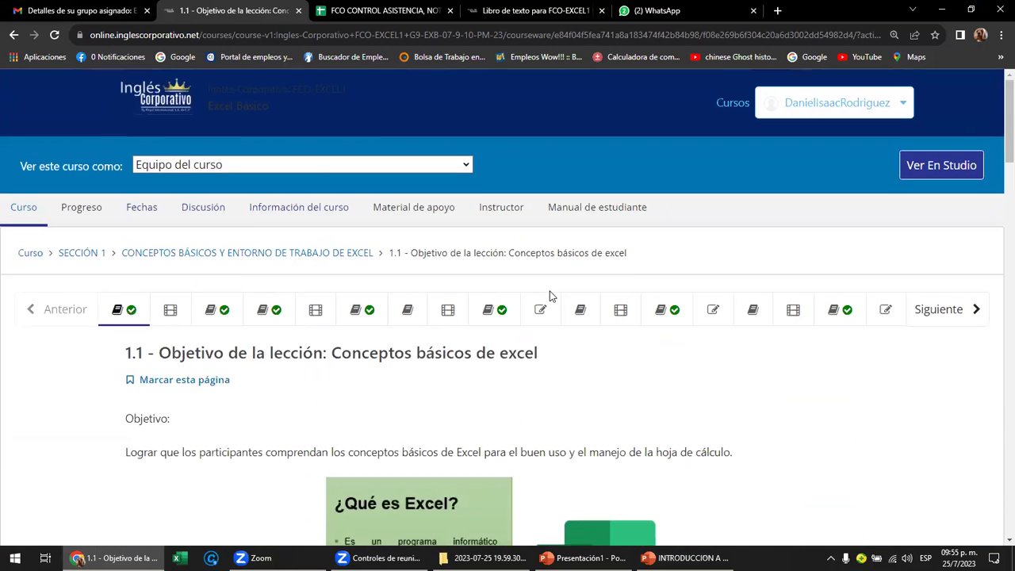
On Material de apoyo, play the 1.1 Conceptos video, pause at 0:06, and hide the suggested videos.
left_click(407, 208)
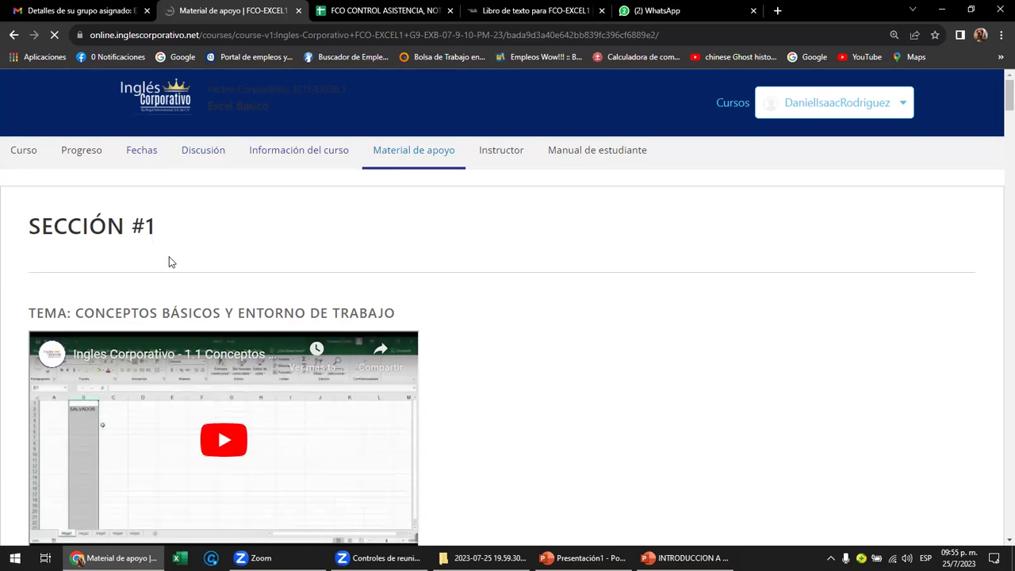
scroll(169, 262, "down", 1)
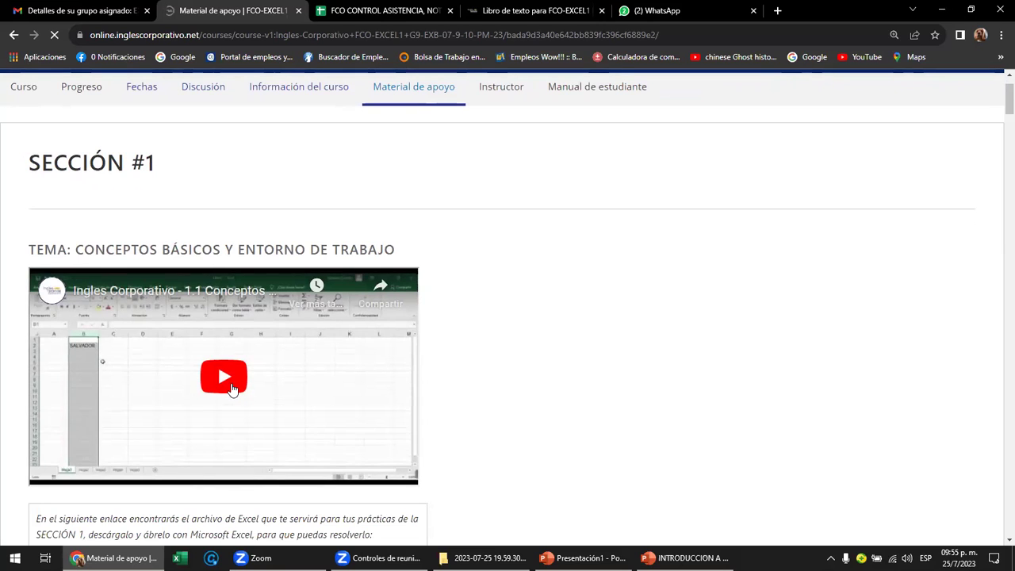
left_click(231, 389)
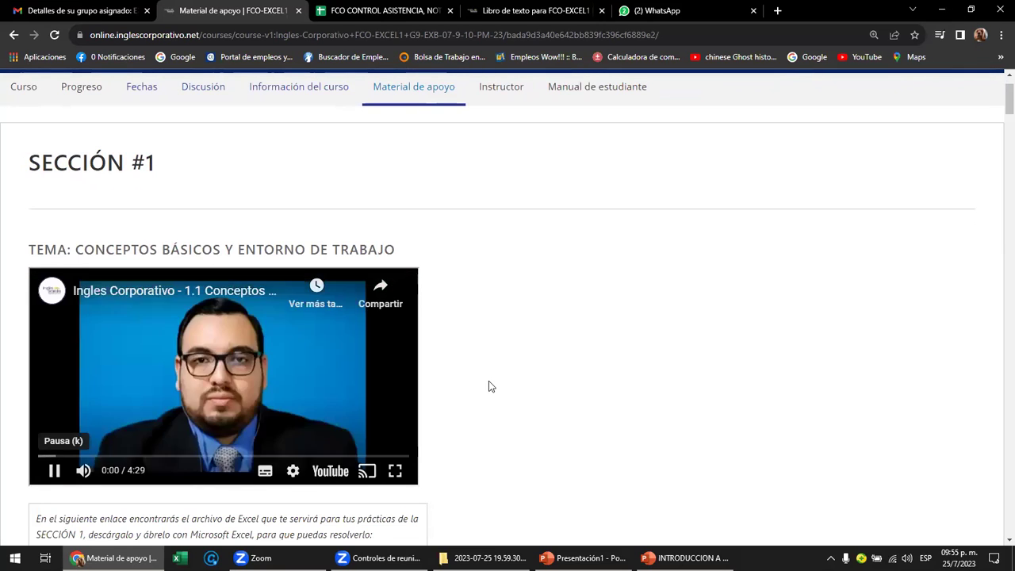
scroll(488, 386, "down", 2)
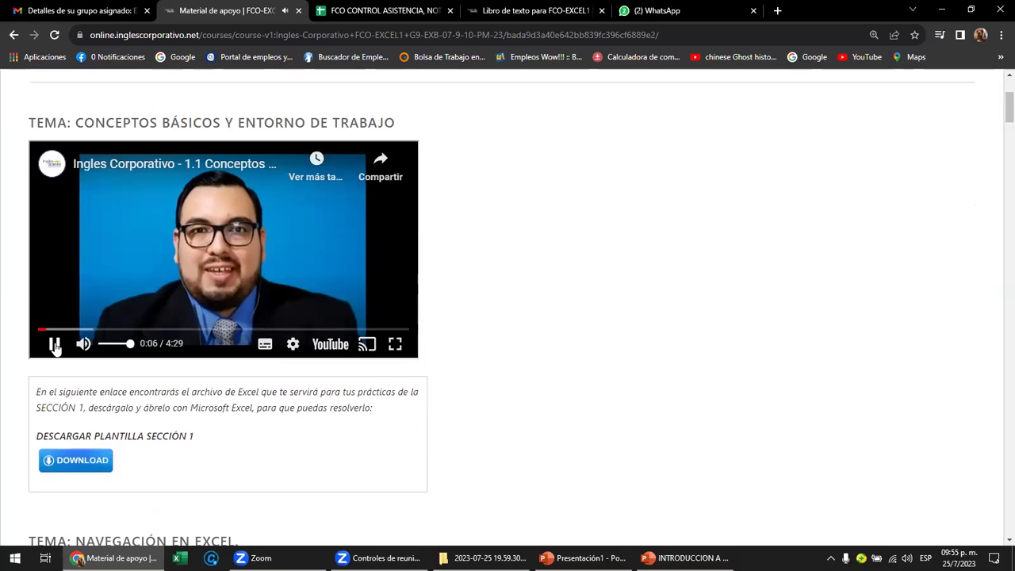
left_click(54, 344)
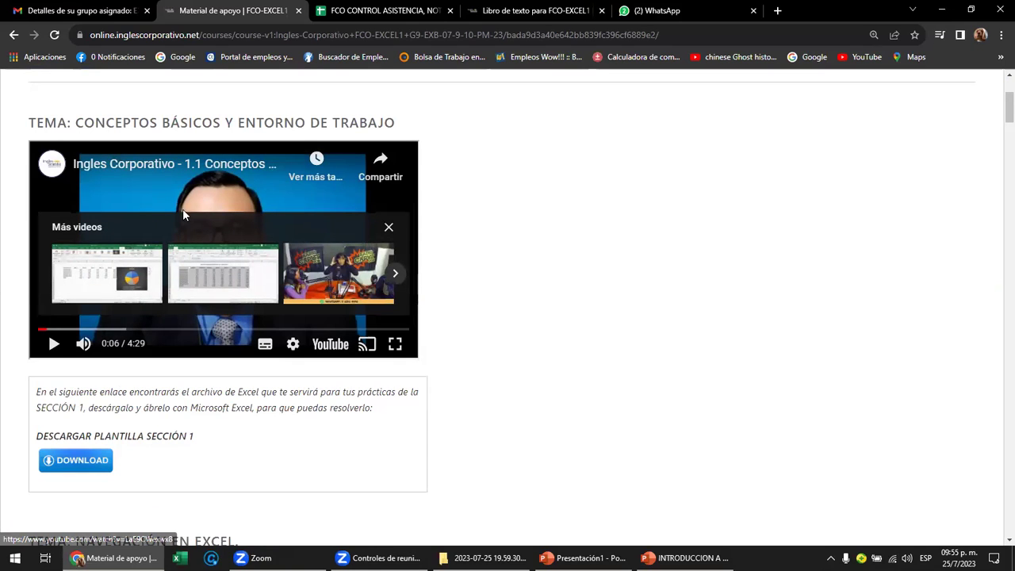
left_click(388, 229)
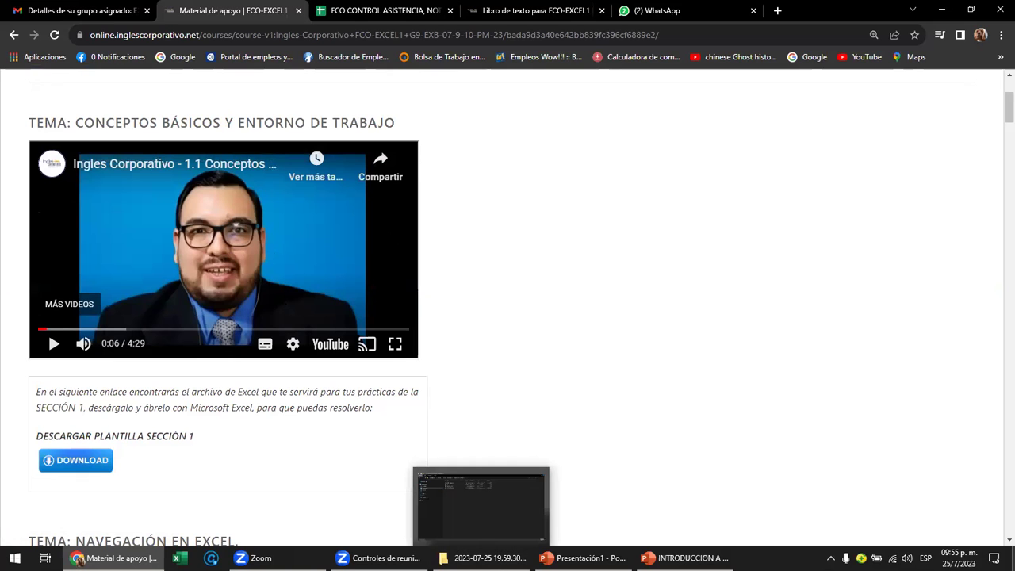
From the desktop, open INGLES CORPORATIVO > SECCION 1 and the '1.1 HOJA PRÁCTICA - SECCION 1' workbook.
left_click(1012, 559)
double_click(528, 190)
double_click(287, 151)
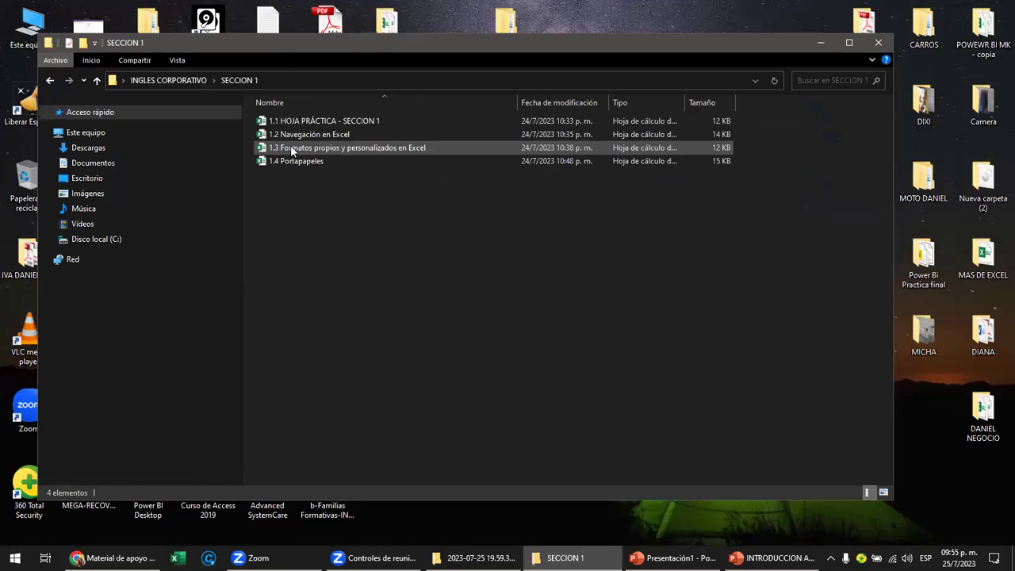
double_click(343, 120)
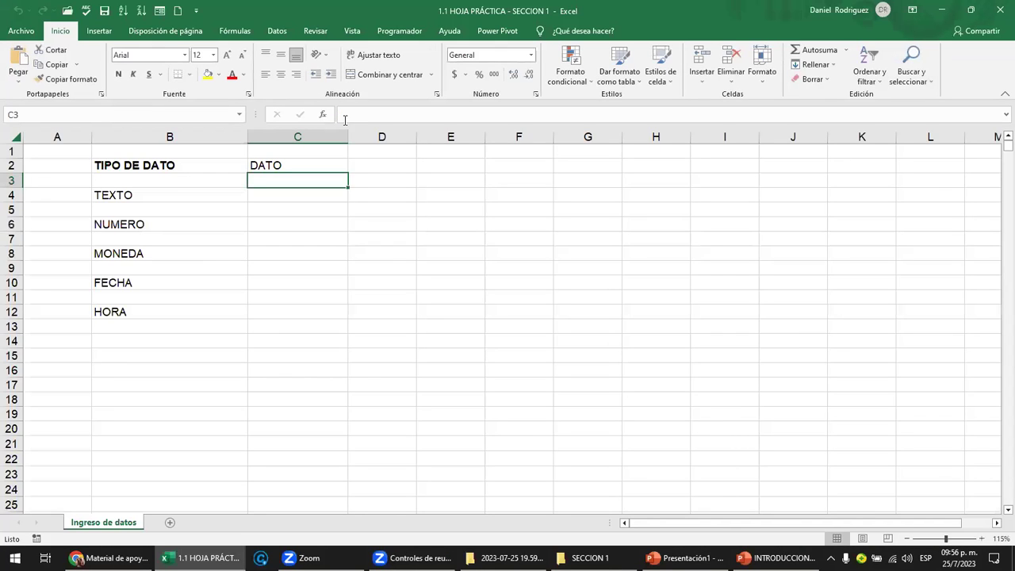
Check the TEXTO, NUMERO, MONEDA, FECHA and HORA rows, then close the workbook and the SECCION 1 folder.
left_click(164, 198)
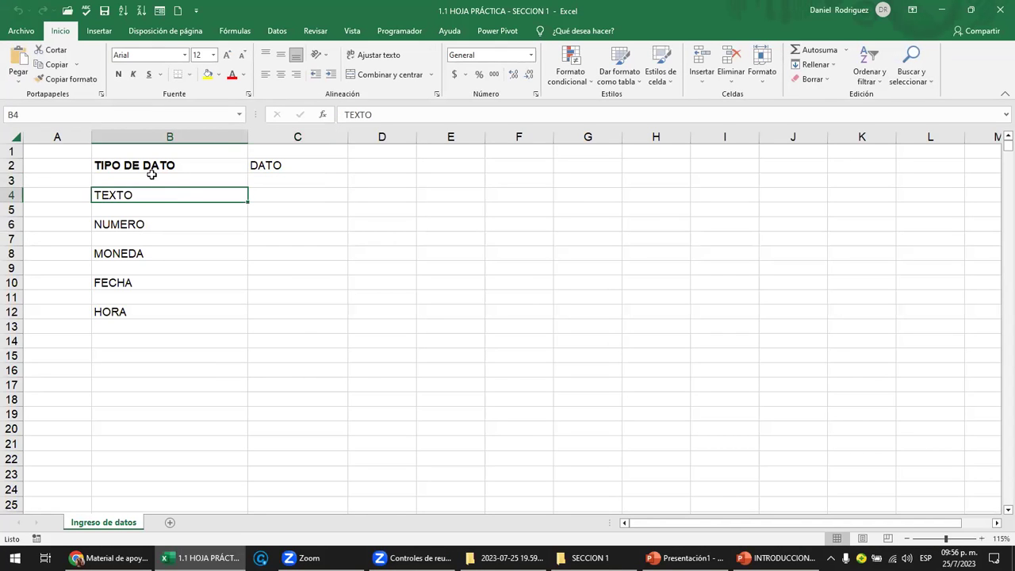
left_click(298, 200)
left_click(167, 224)
left_click(272, 227)
left_click(174, 253)
left_click(286, 252)
left_click(176, 283)
left_click(287, 286)
left_click(188, 309)
left_click(305, 313)
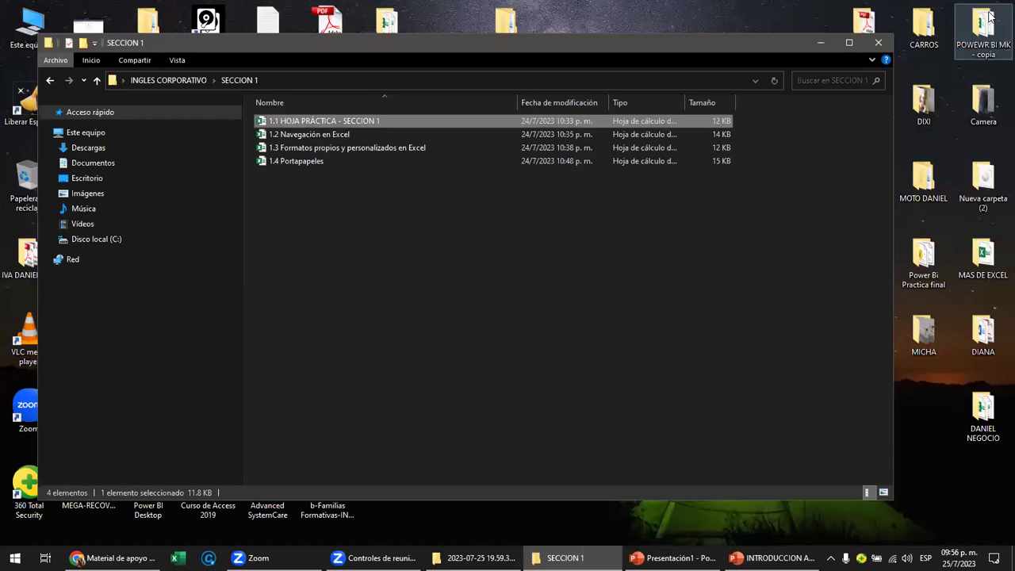
left_click(997, 7)
left_click(875, 43)
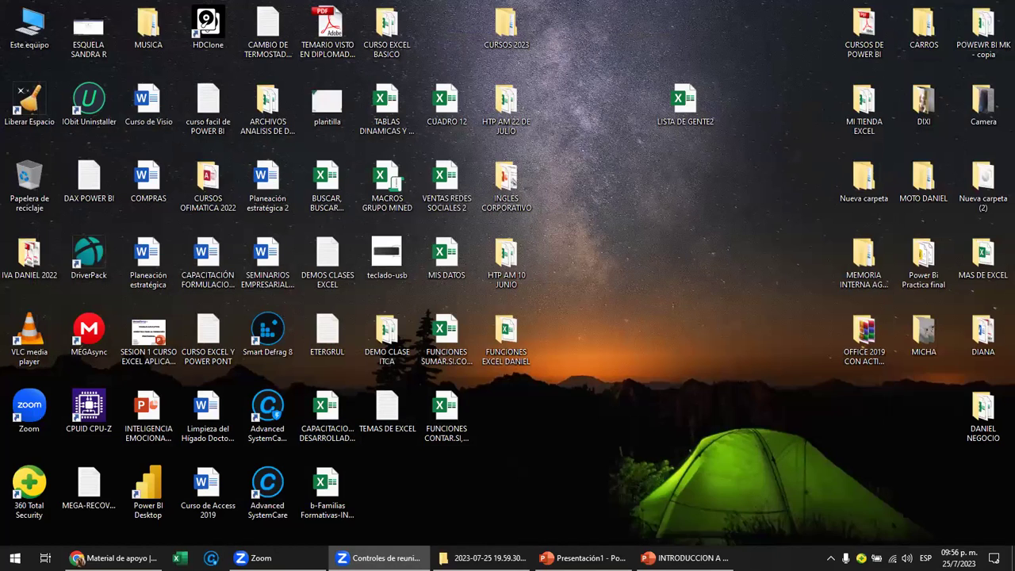
Return to the Material de apoyo page and reload it.
left_click(119, 558)
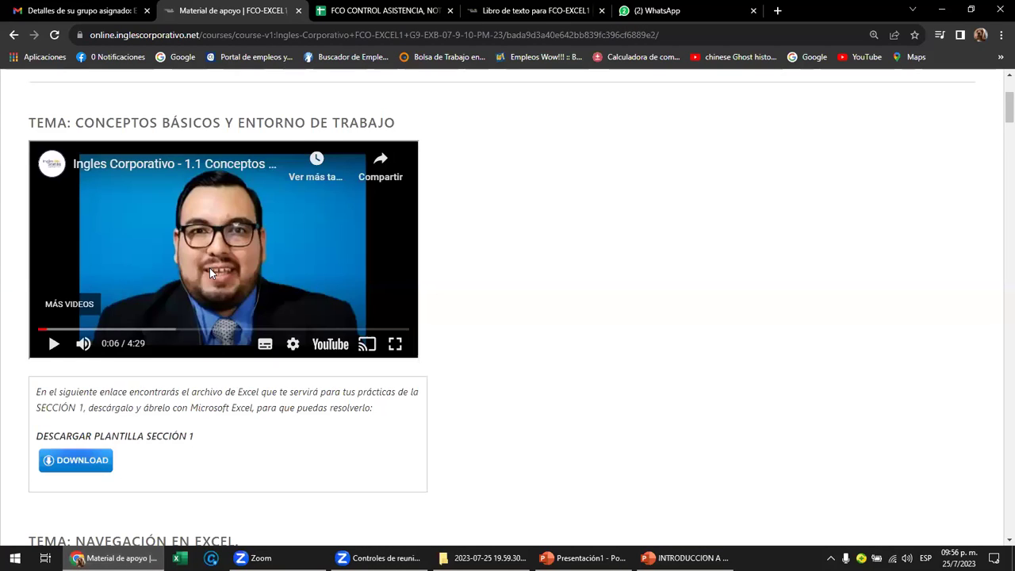
scroll(210, 268, "up", 3)
left_click(406, 152)
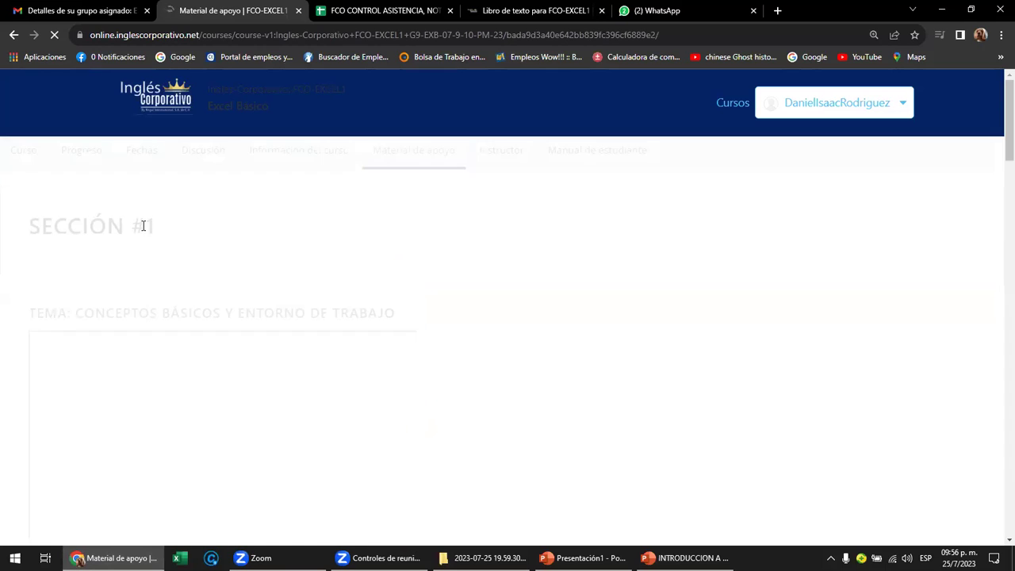
Scroll down through the Material de apoyo section downloads, then back up to the top.
scroll(194, 289, "down", 1)
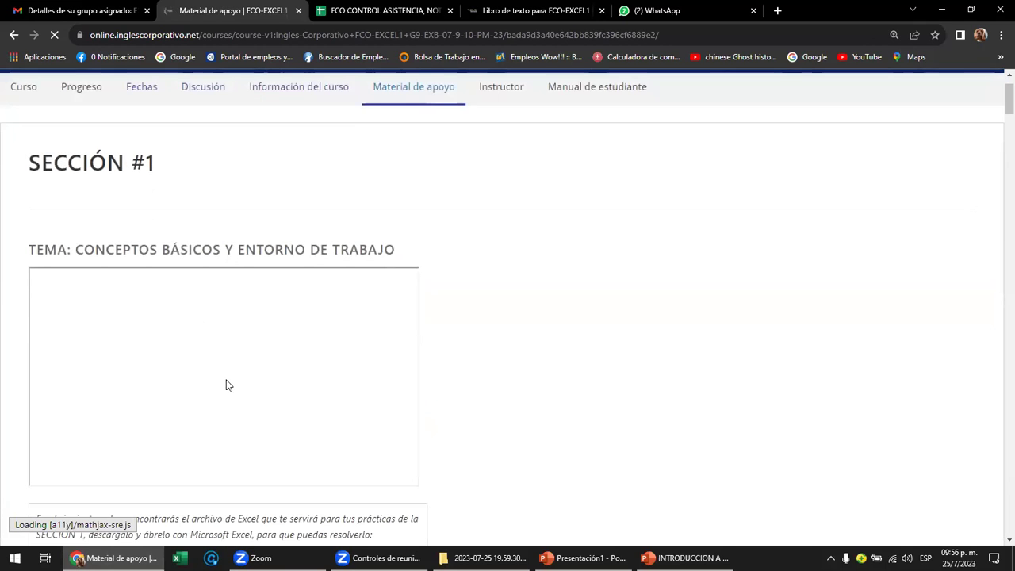
scroll(260, 361, "down", 2)
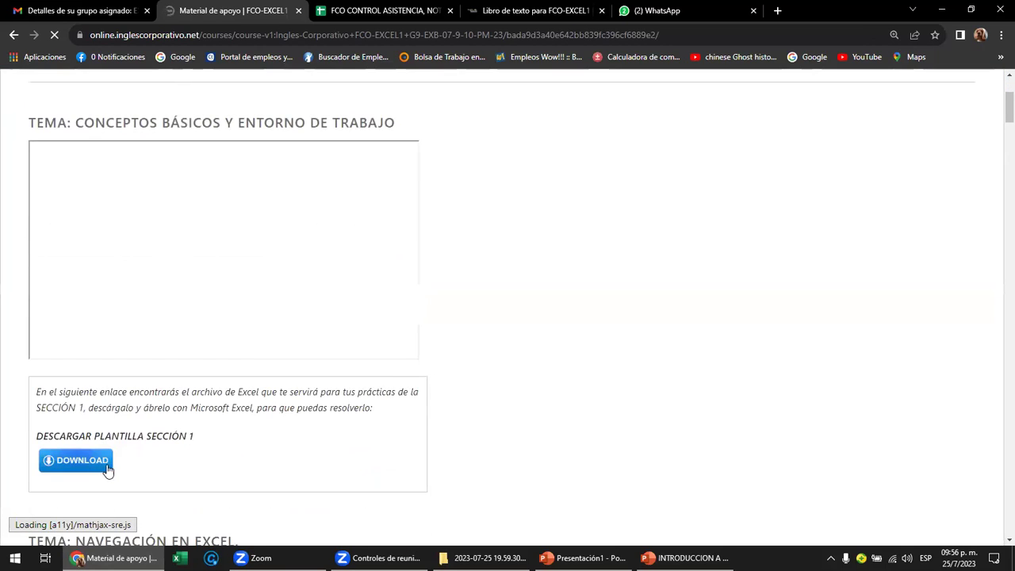
scroll(125, 462, "down", 2)
scroll(158, 388, "down", 2)
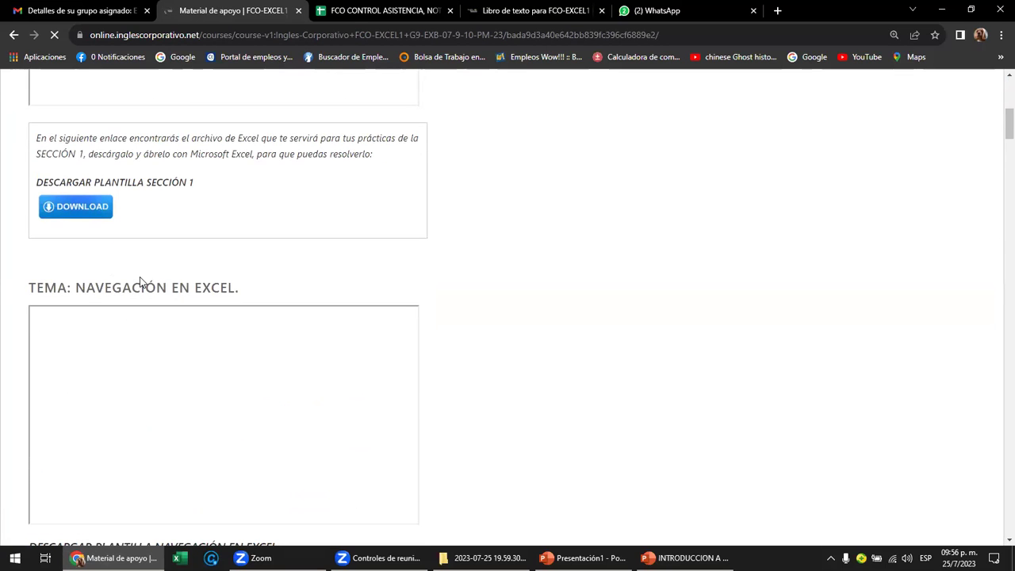
scroll(194, 337, "down", 3)
scroll(224, 370, "down", 2)
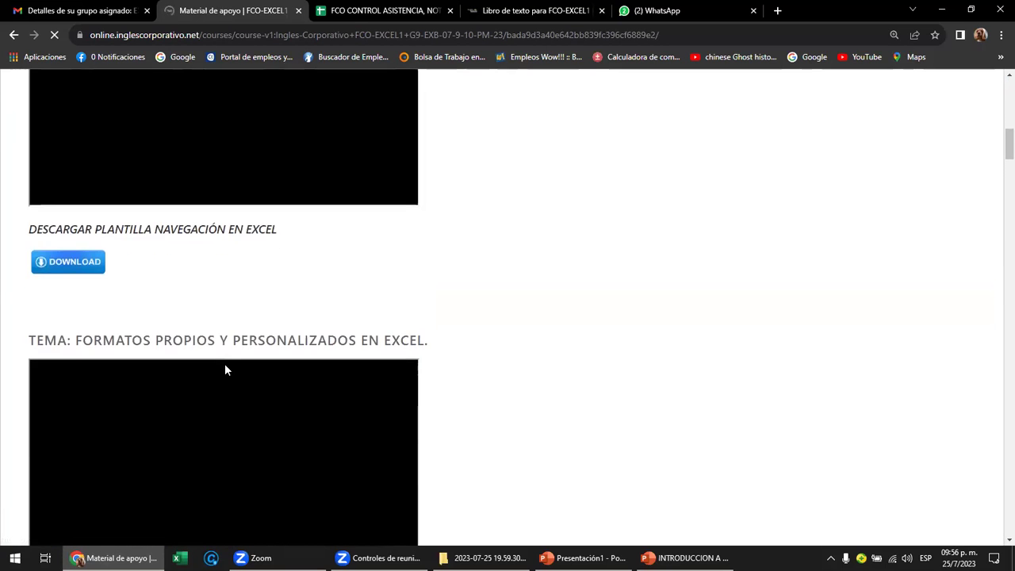
scroll(225, 370, "down", 1)
scroll(225, 370, "down", 2)
scroll(225, 370, "down", 1)
scroll(227, 371, "down", 1)
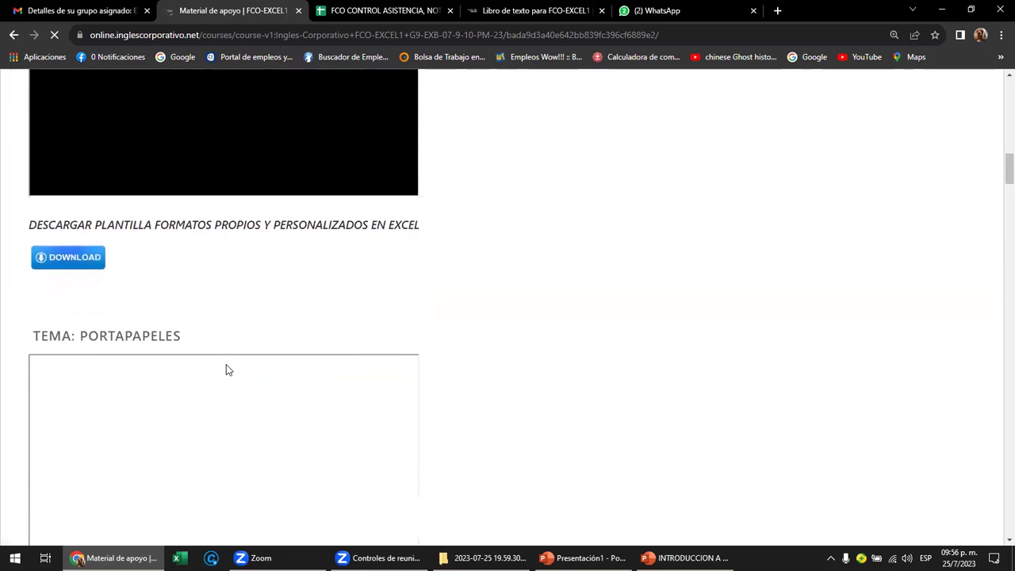
scroll(226, 369, "down", 1)
scroll(226, 369, "down", 2)
scroll(226, 370, "down", 1)
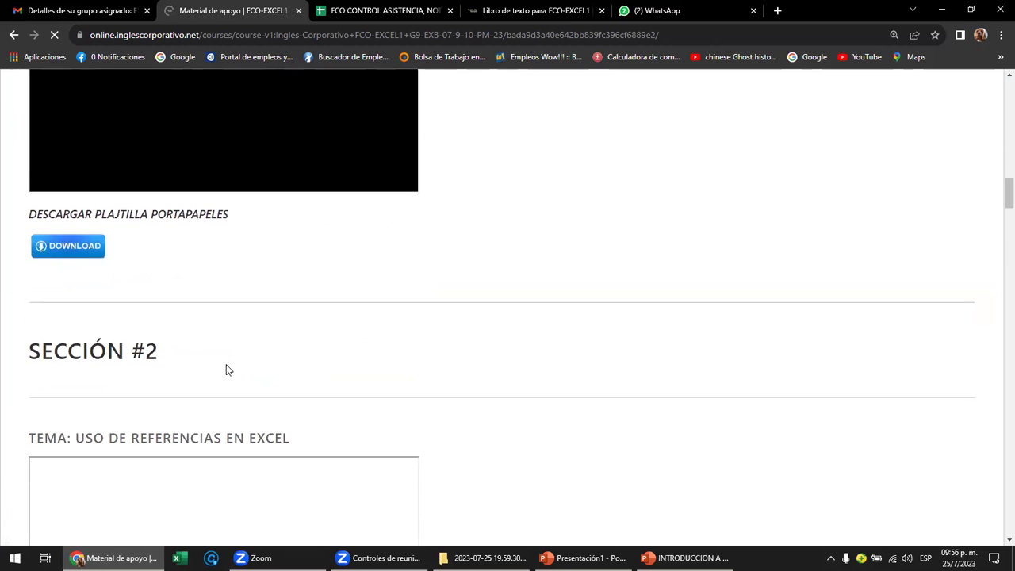
scroll(223, 371, "down", 2)
scroll(223, 371, "up", 3)
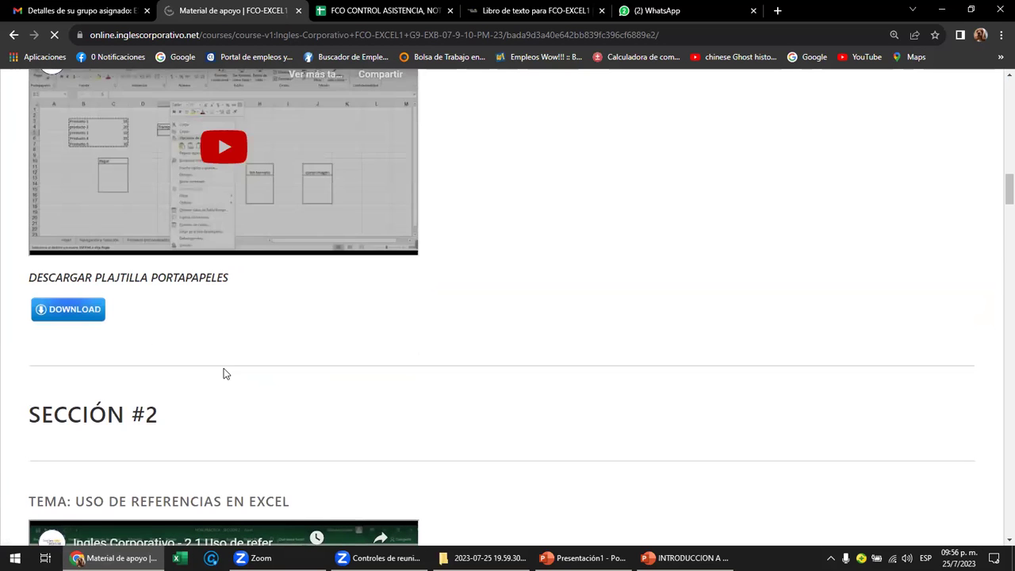
scroll(492, 312, "up", 1)
scroll(479, 302, "up", 5)
scroll(484, 300, "up", 5)
scroll(490, 298, "up", 3)
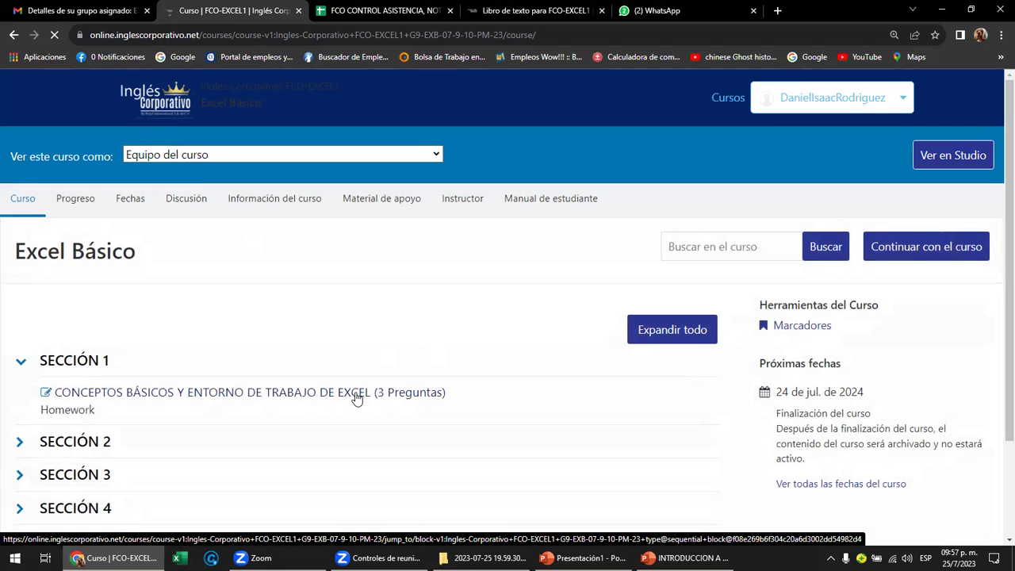
Open Sección 1's first lesson and view the 1.4 Laboratorio 1 quiz.
left_click(254, 400)
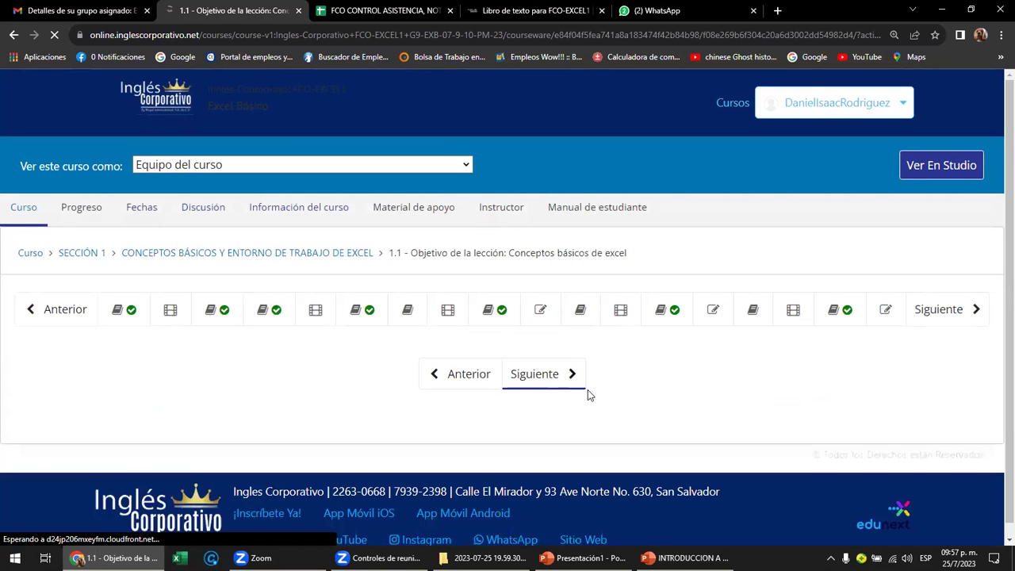
scroll(588, 389, "down", 2)
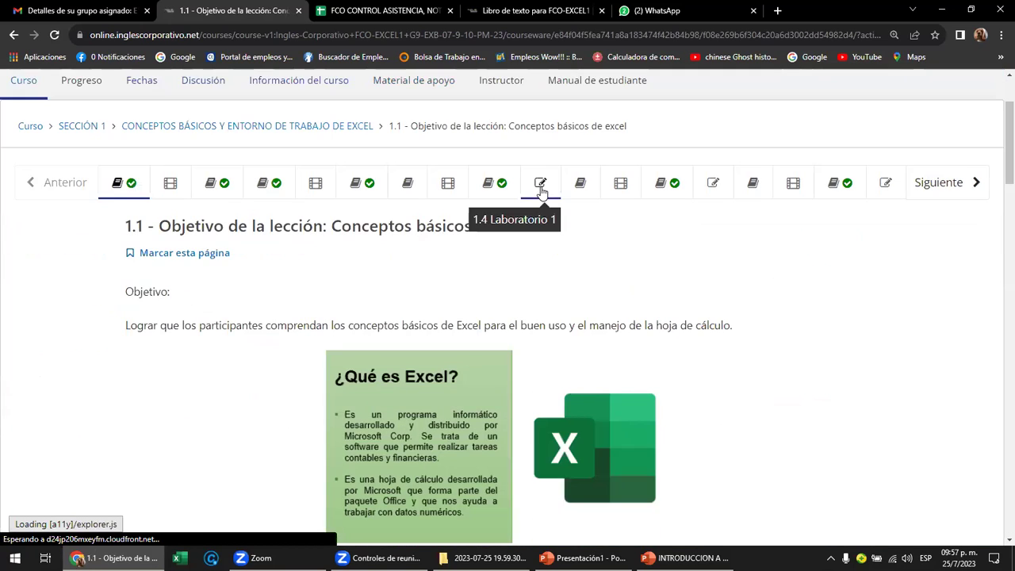
left_click(540, 183)
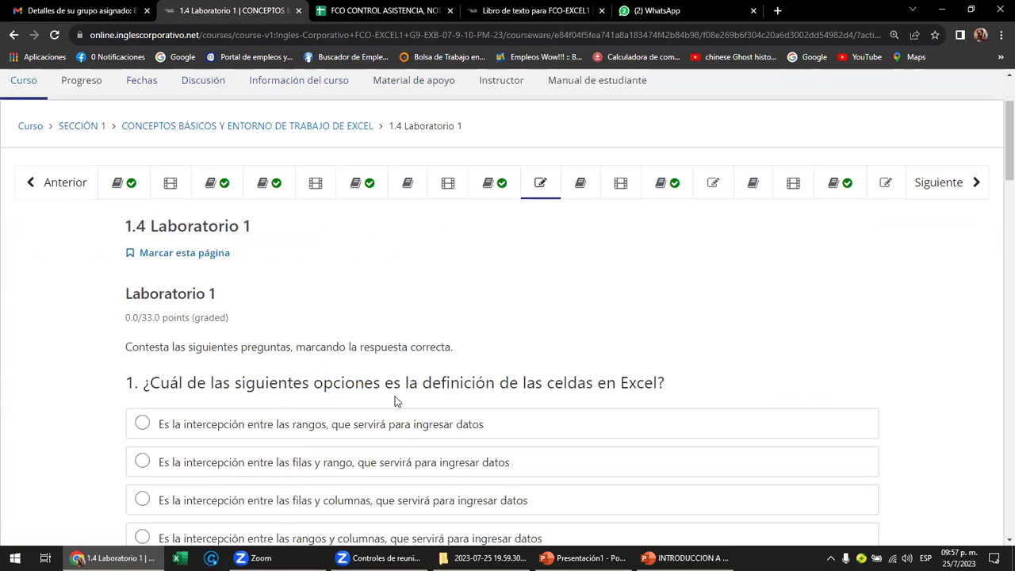
scroll(401, 401, "down", 1)
scroll(401, 400, "up", 1)
scroll(400, 400, "up", 2)
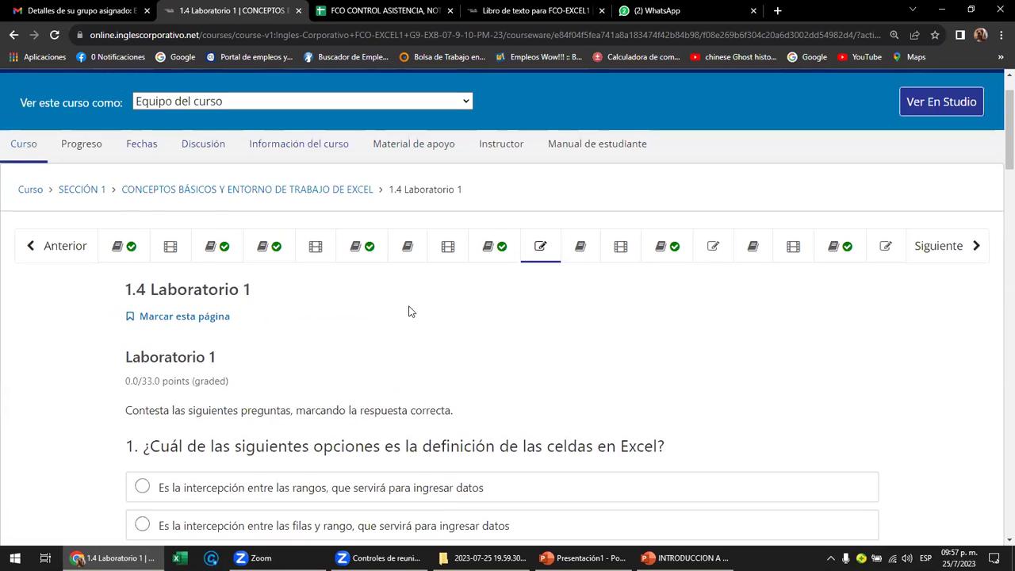
Review the 0% course progress page, then switch to the FCO CONTROL ASISTENCIA spreadsheet.
left_click(81, 143)
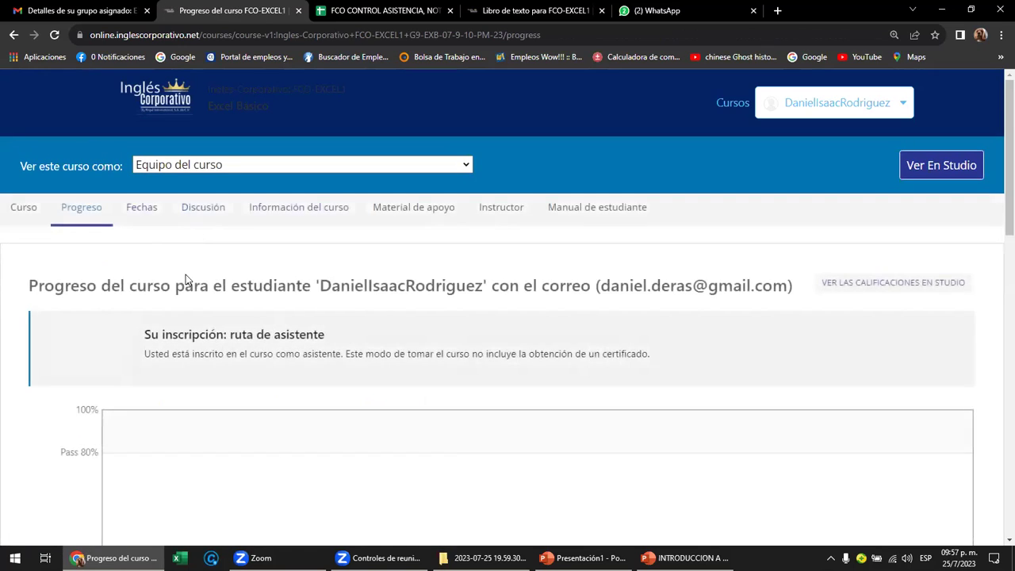
scroll(172, 313, "down", 2)
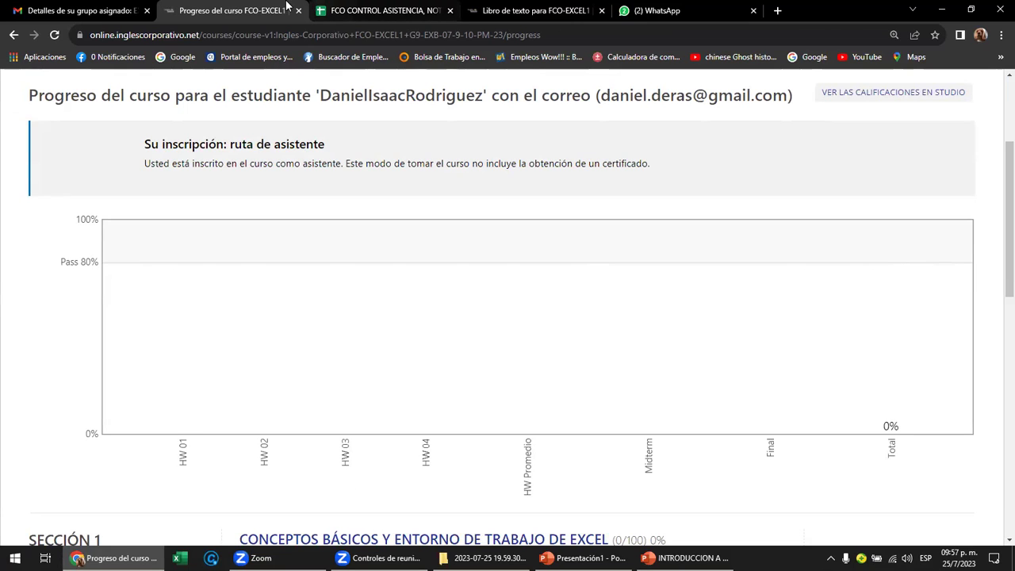
left_click(390, 10)
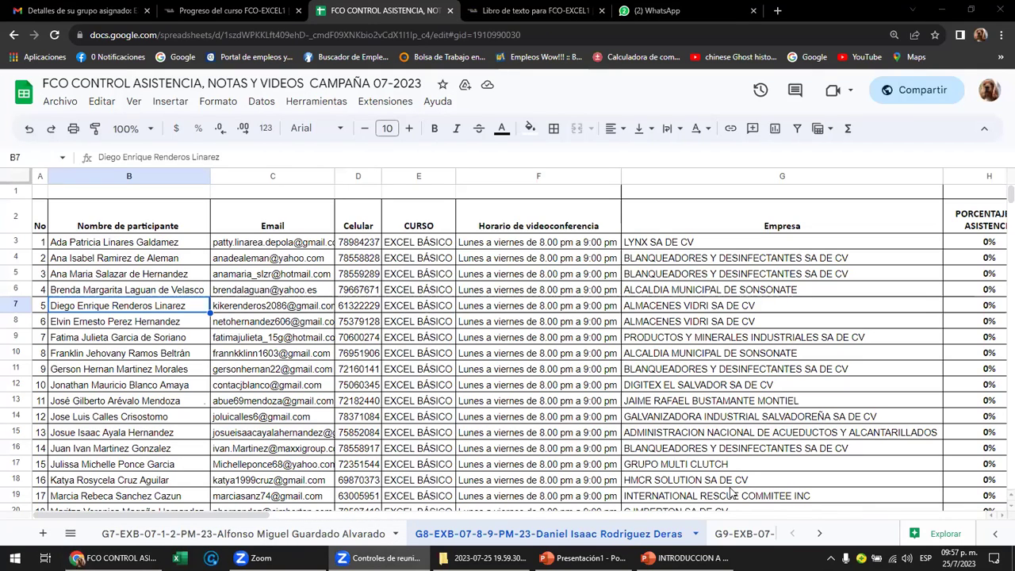
Open the G9-EXB-07-9-10-PM-23 group sheet from the sheet tabs.
left_click(820, 536)
left_click(820, 536)
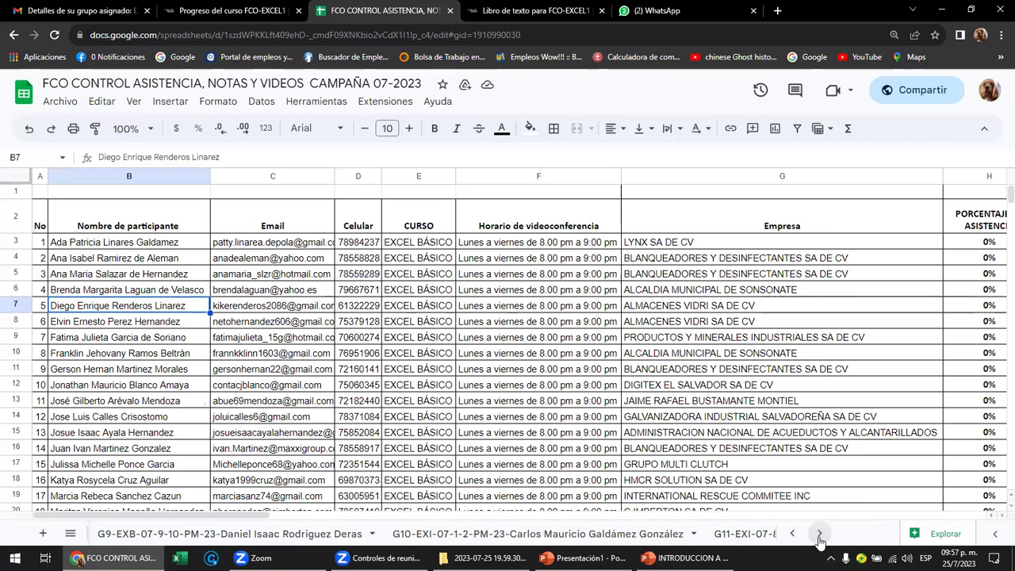
left_click(270, 535)
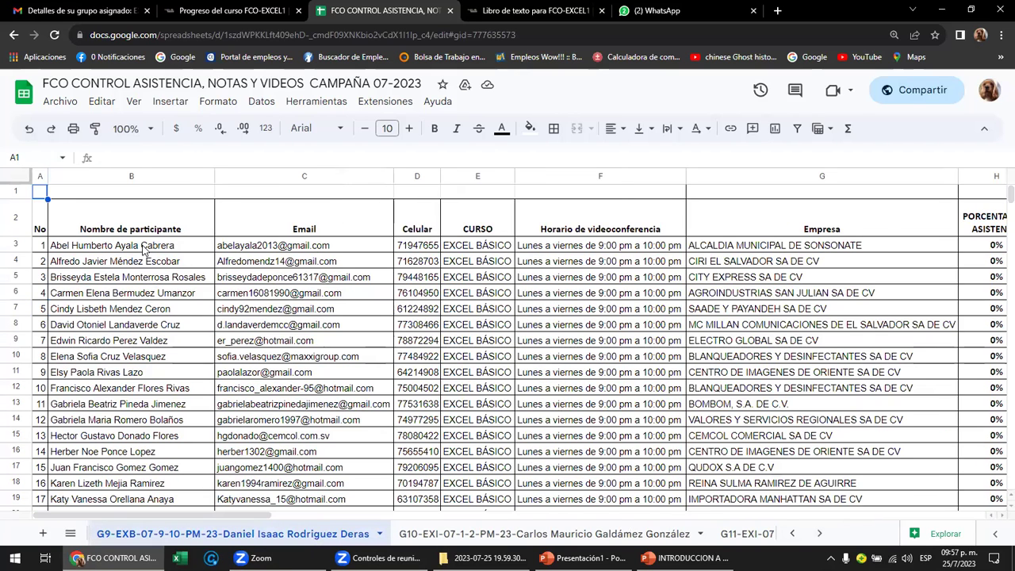
Check the participant names from B3 to B7 and add a trailing period to B7.
left_click(146, 248)
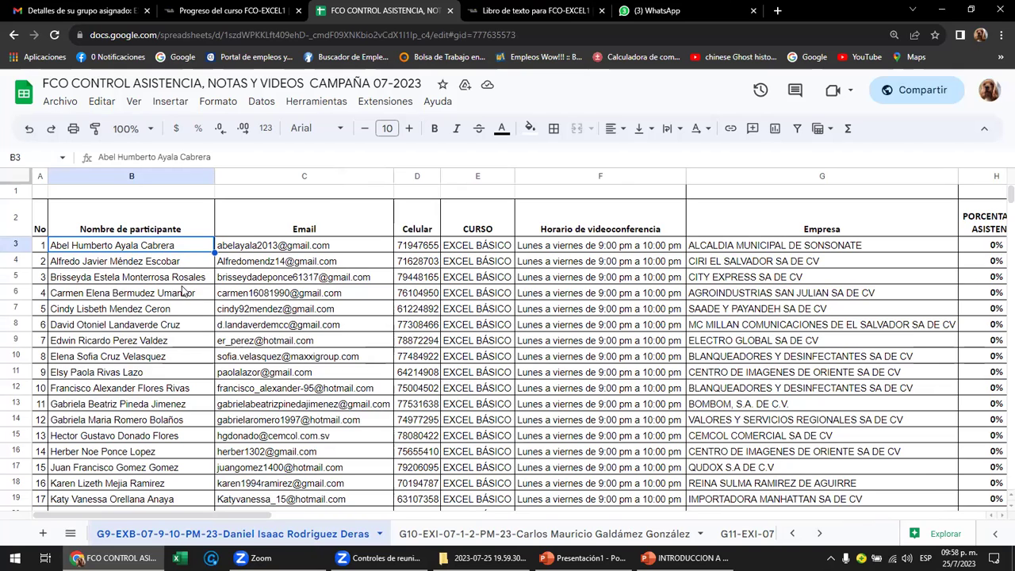
key("Down")
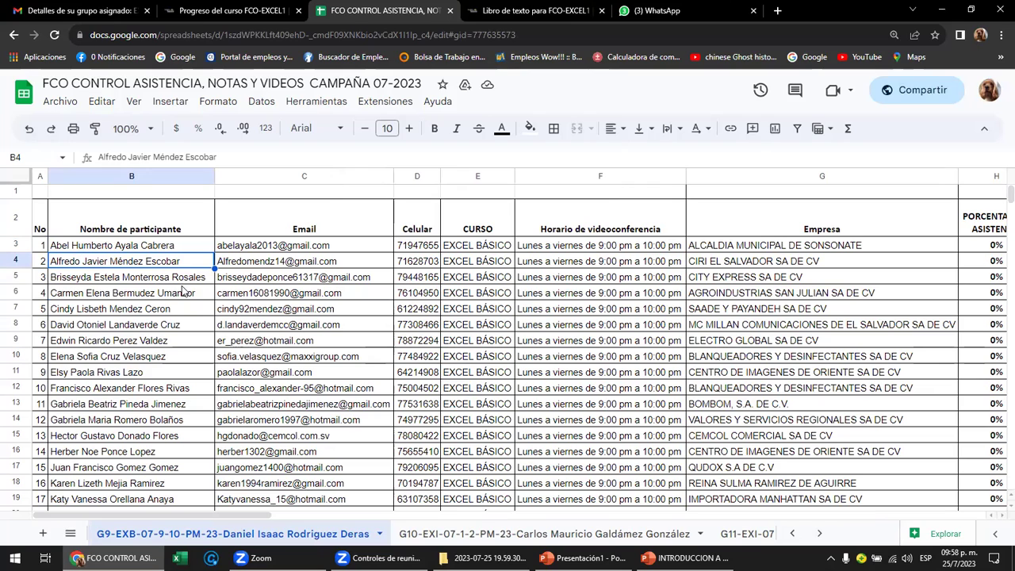
key("Down")
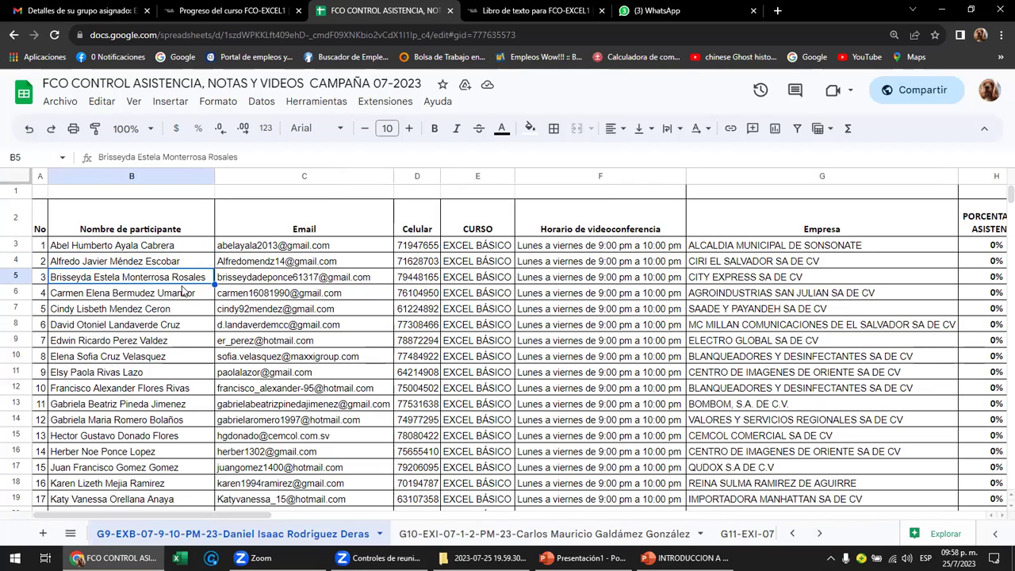
key("Down")
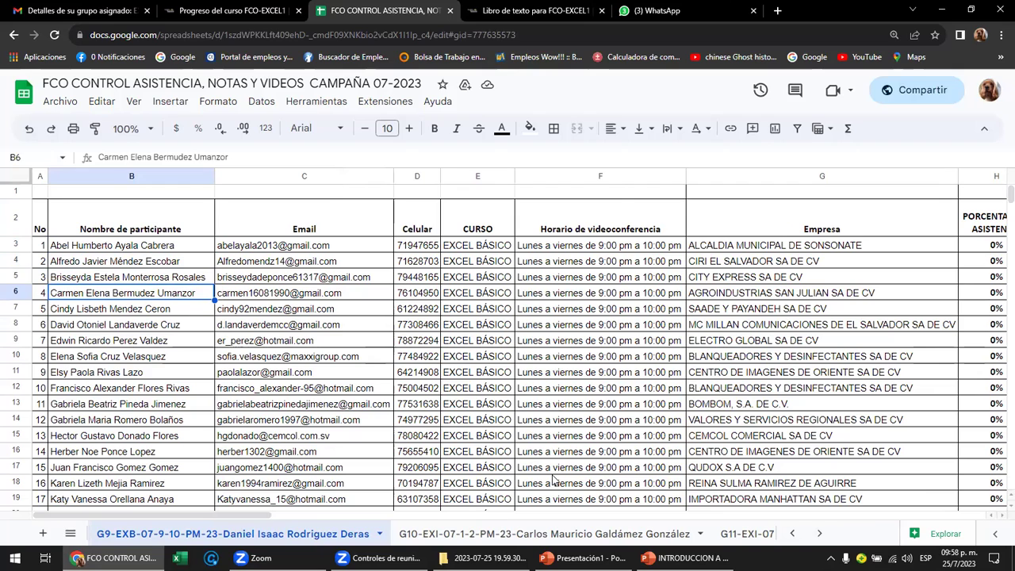
key("Down")
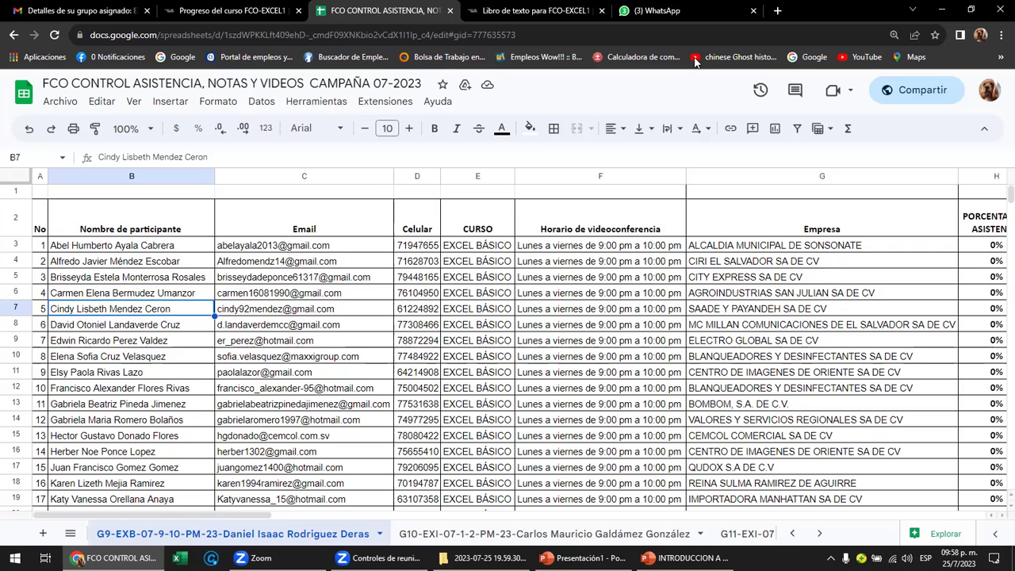
key("F2")
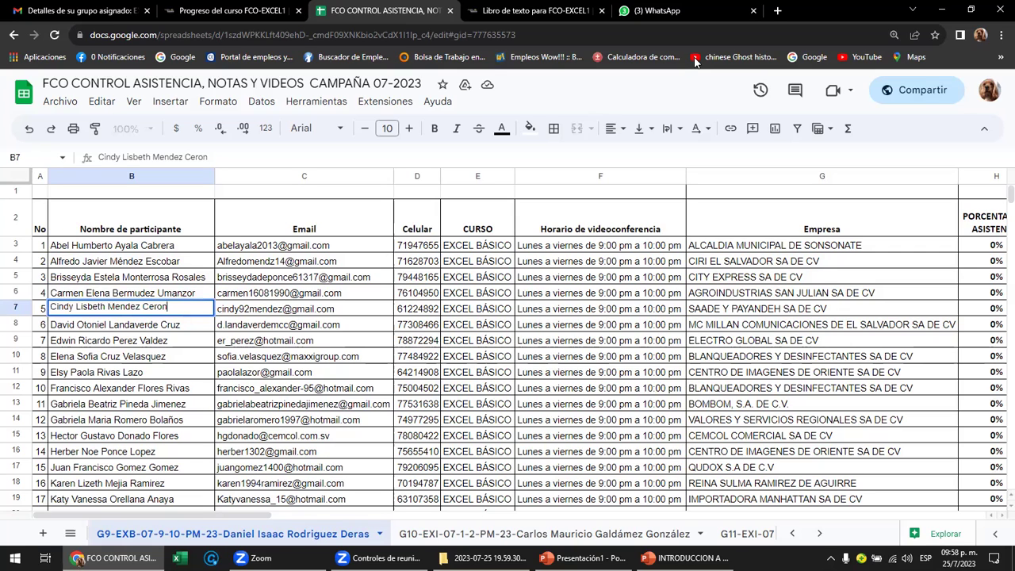
type(".")
key("Return")
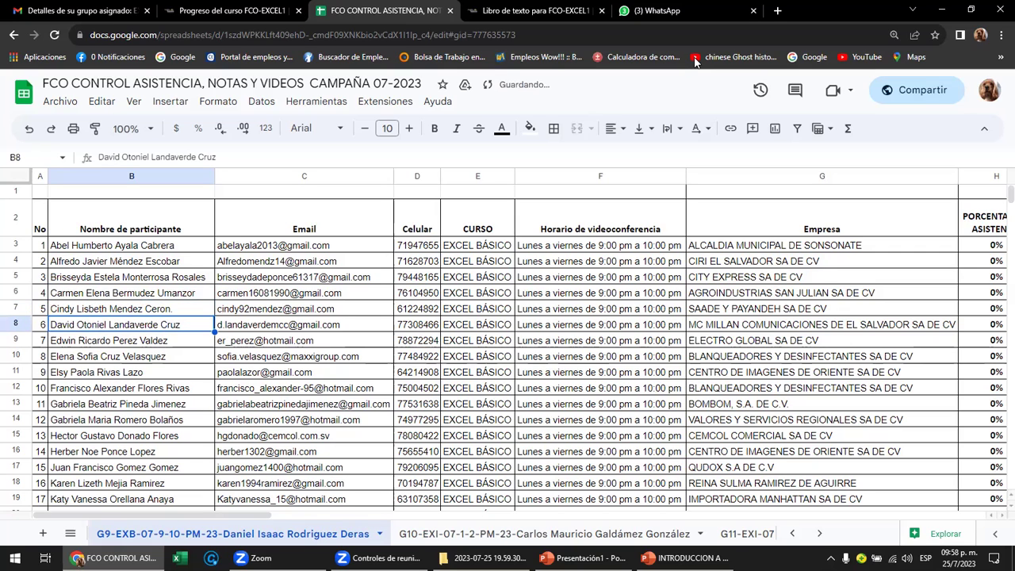